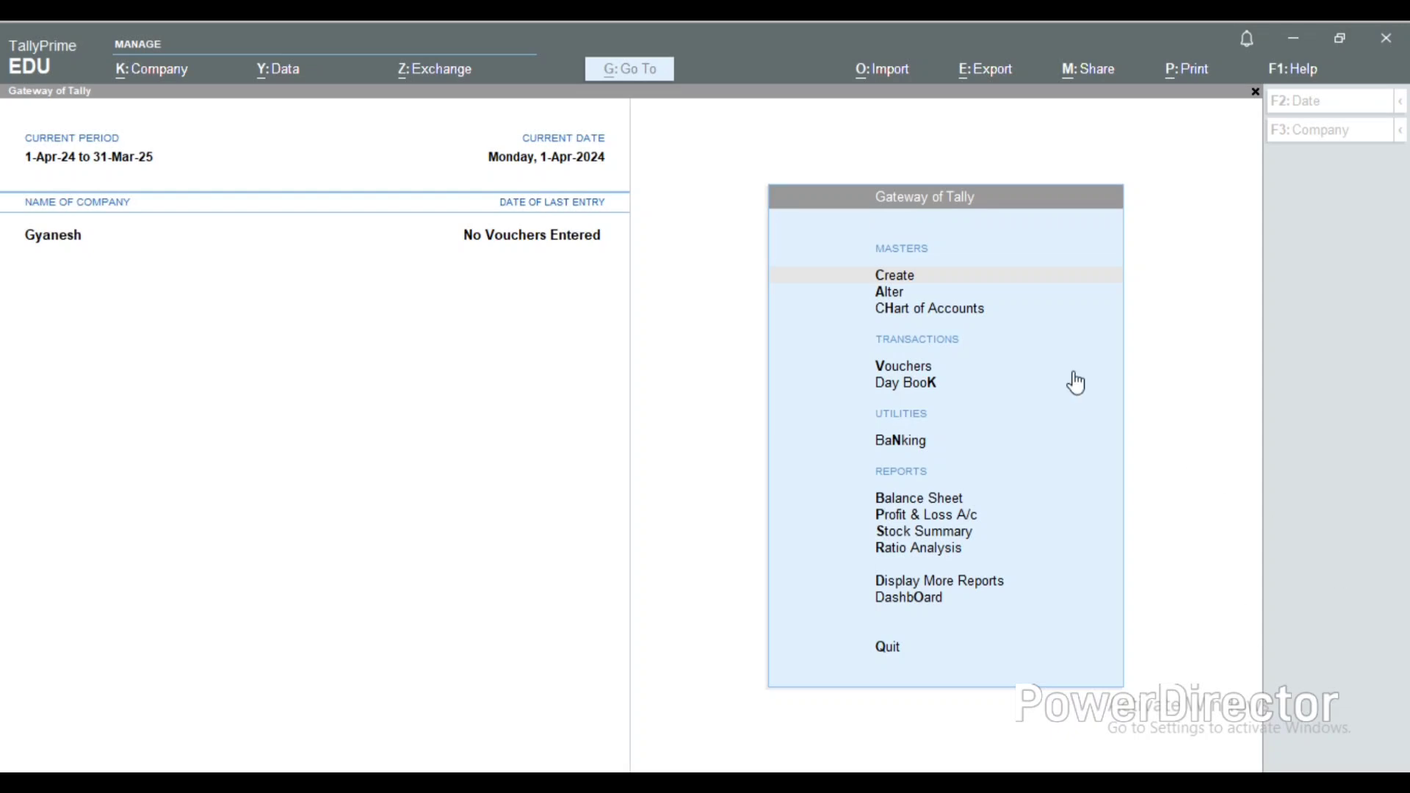
pyautogui.click(953, 269)
pyautogui.click(954, 274)
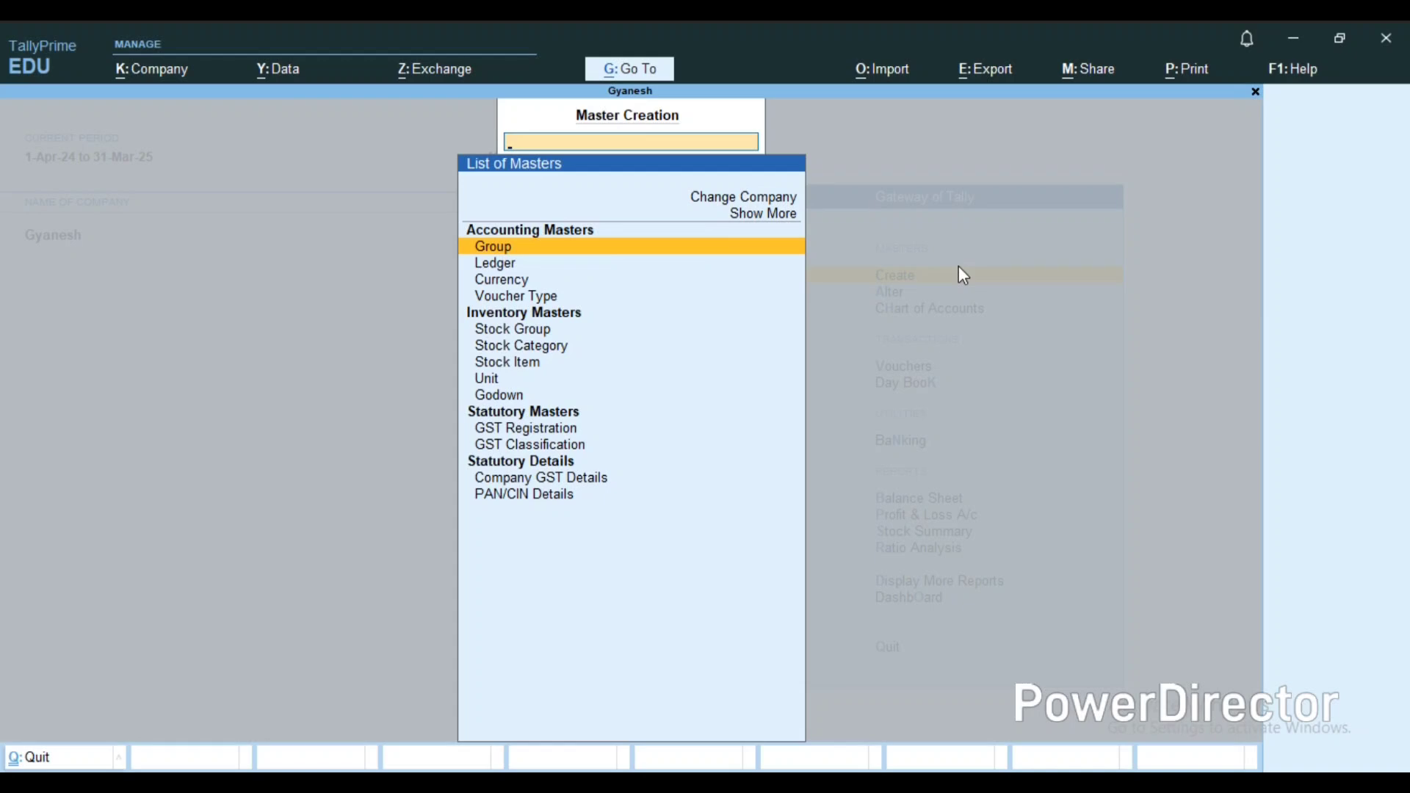
pyautogui.press('Escape')
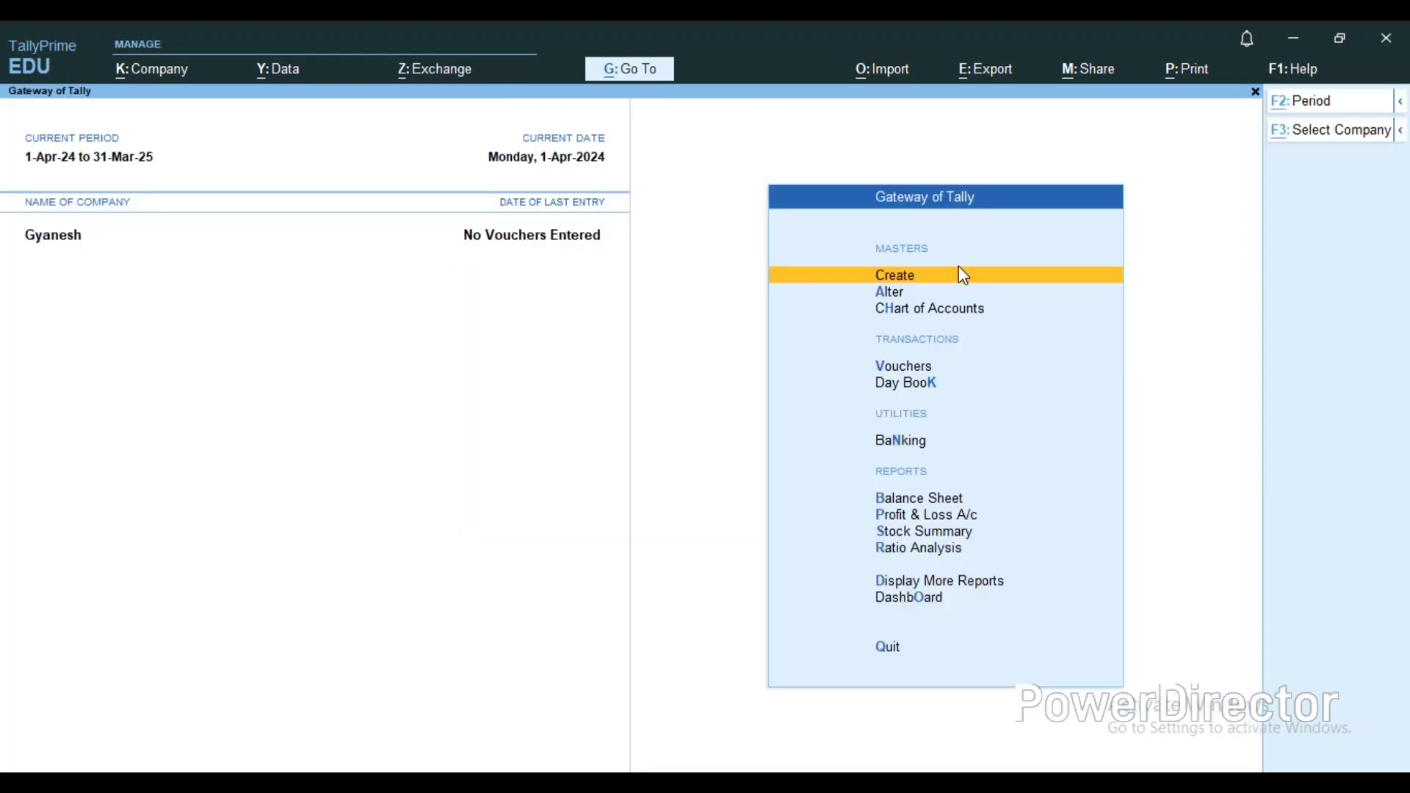
# Step: Start creating a new company named Krishna Shop, using the same mailing name
pyautogui.hotkey('alt', 'k')
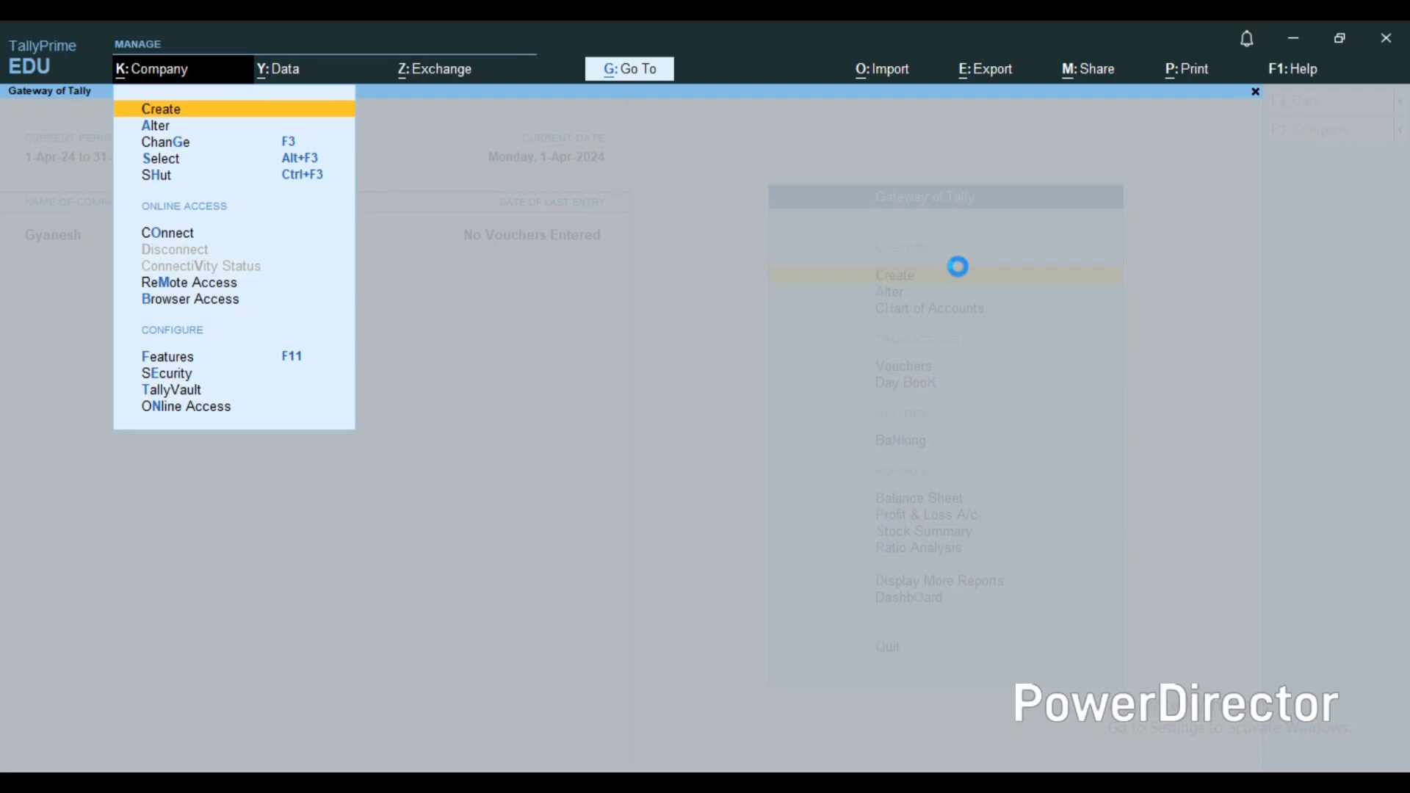
pyautogui.press('Return')
pyautogui.write('Kr')
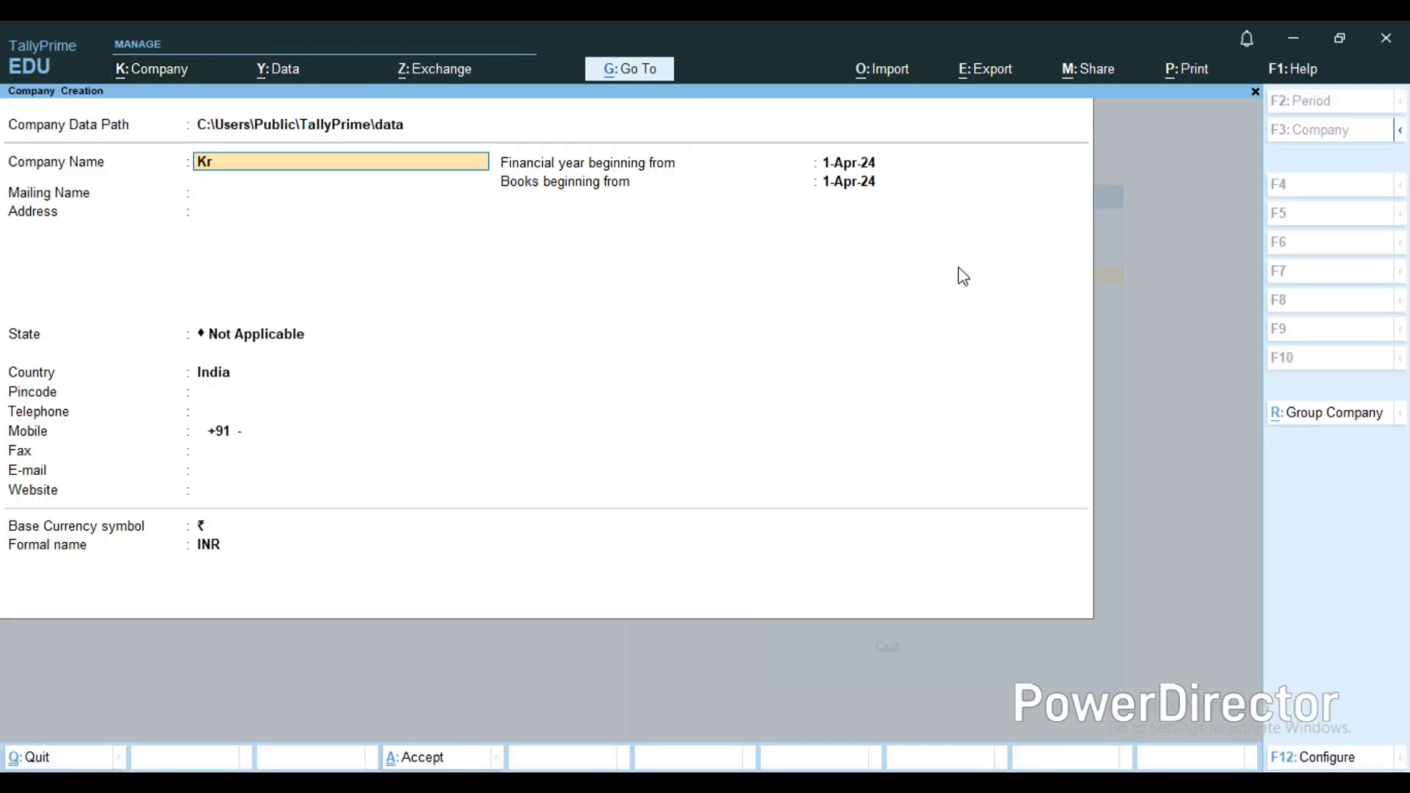
pyautogui.write('ishna Shop')
pyautogui.press('Return')
pyautogui.press('Return')
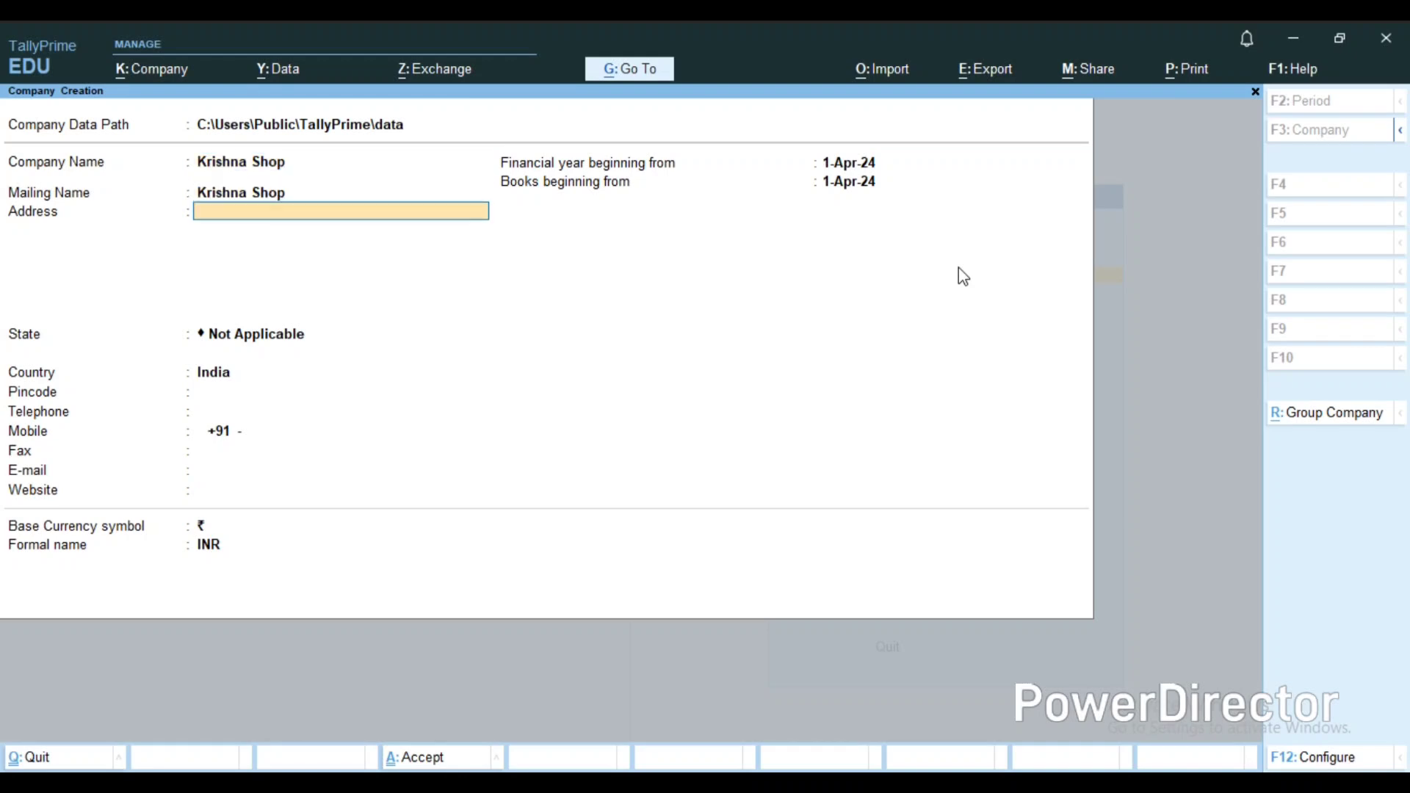
# Step: Leave the company address blank, set its state to Uttar Pradesh, and save the new company
pyautogui.press('Return')
pyautogui.press('Return')
pyautogui.press('Return')
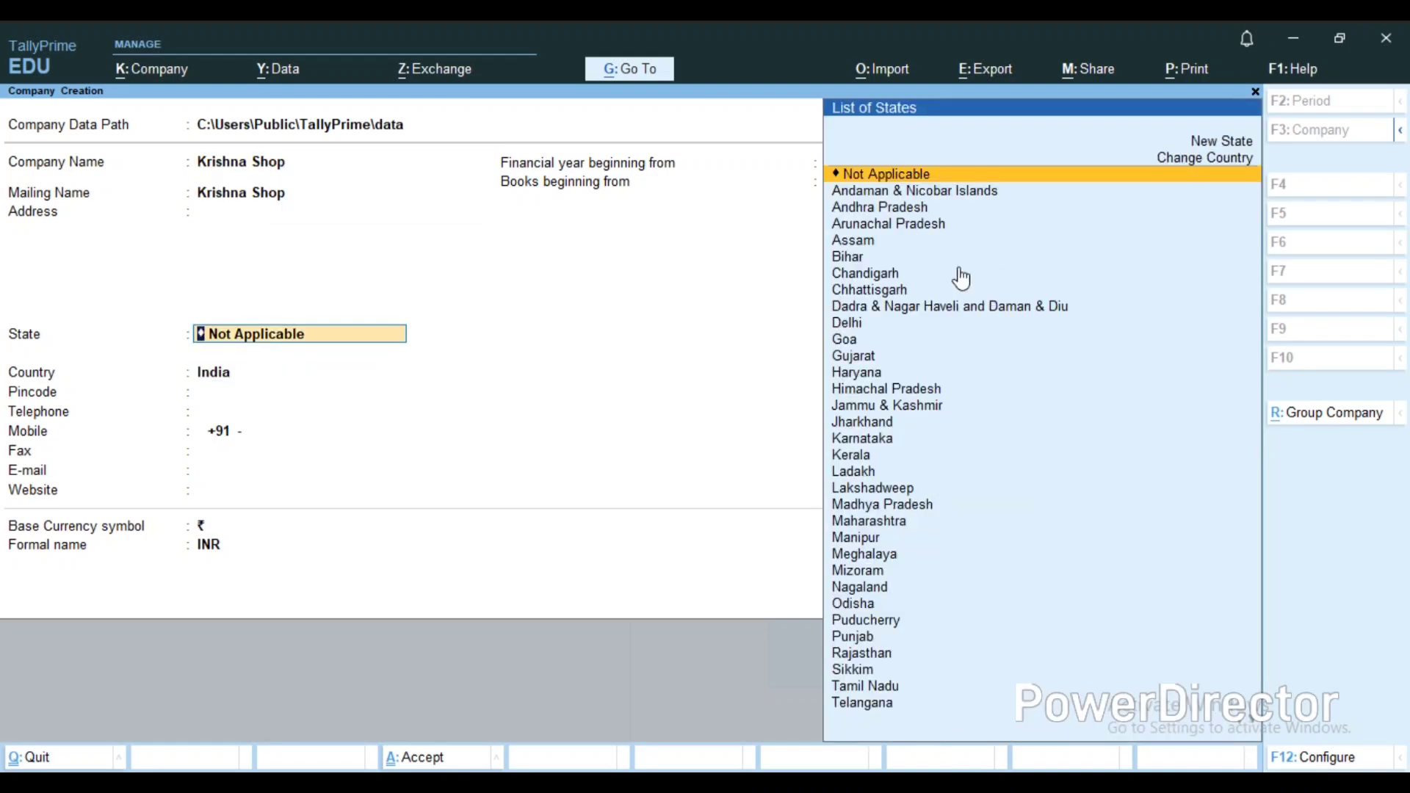
pyautogui.write('U')
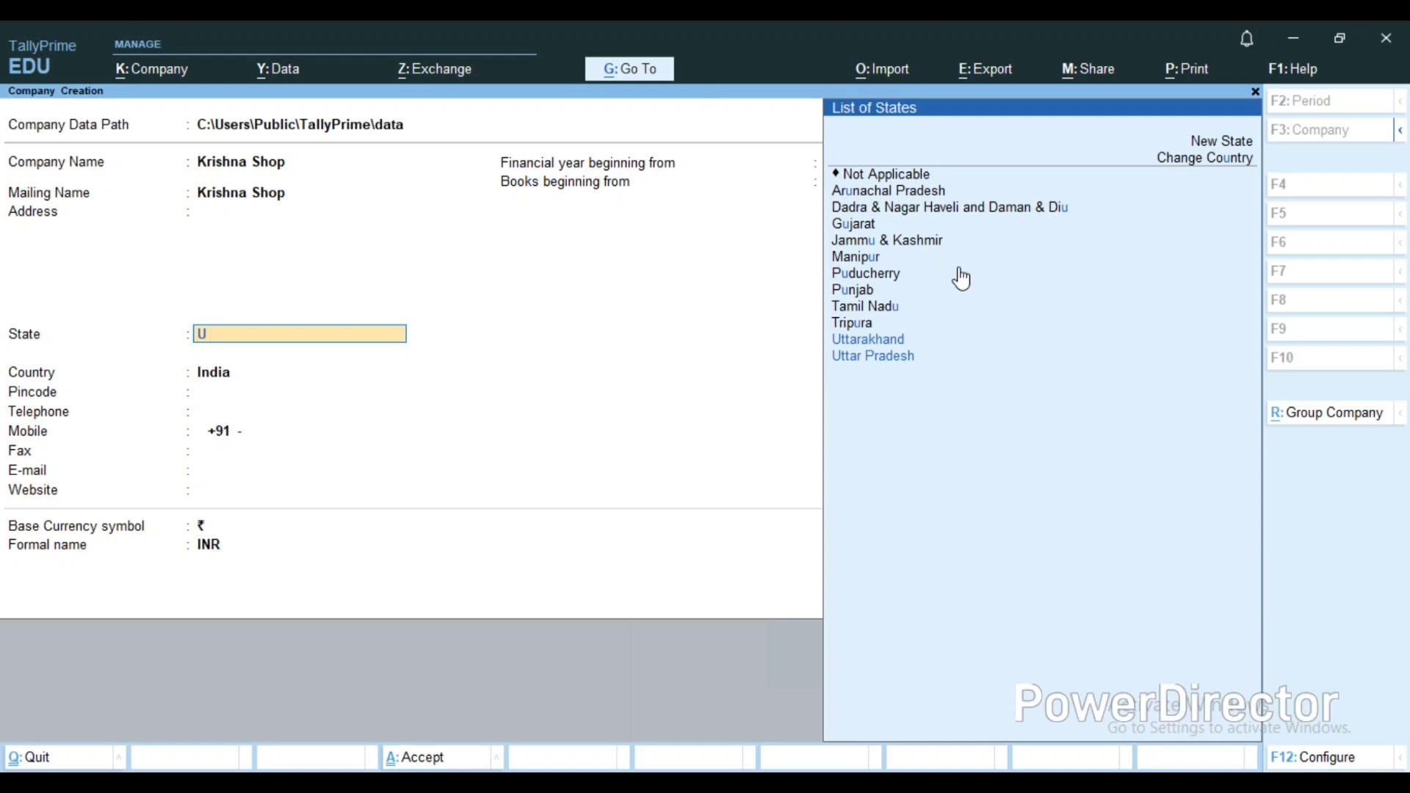
pyautogui.write('tt')
pyautogui.press('Down')
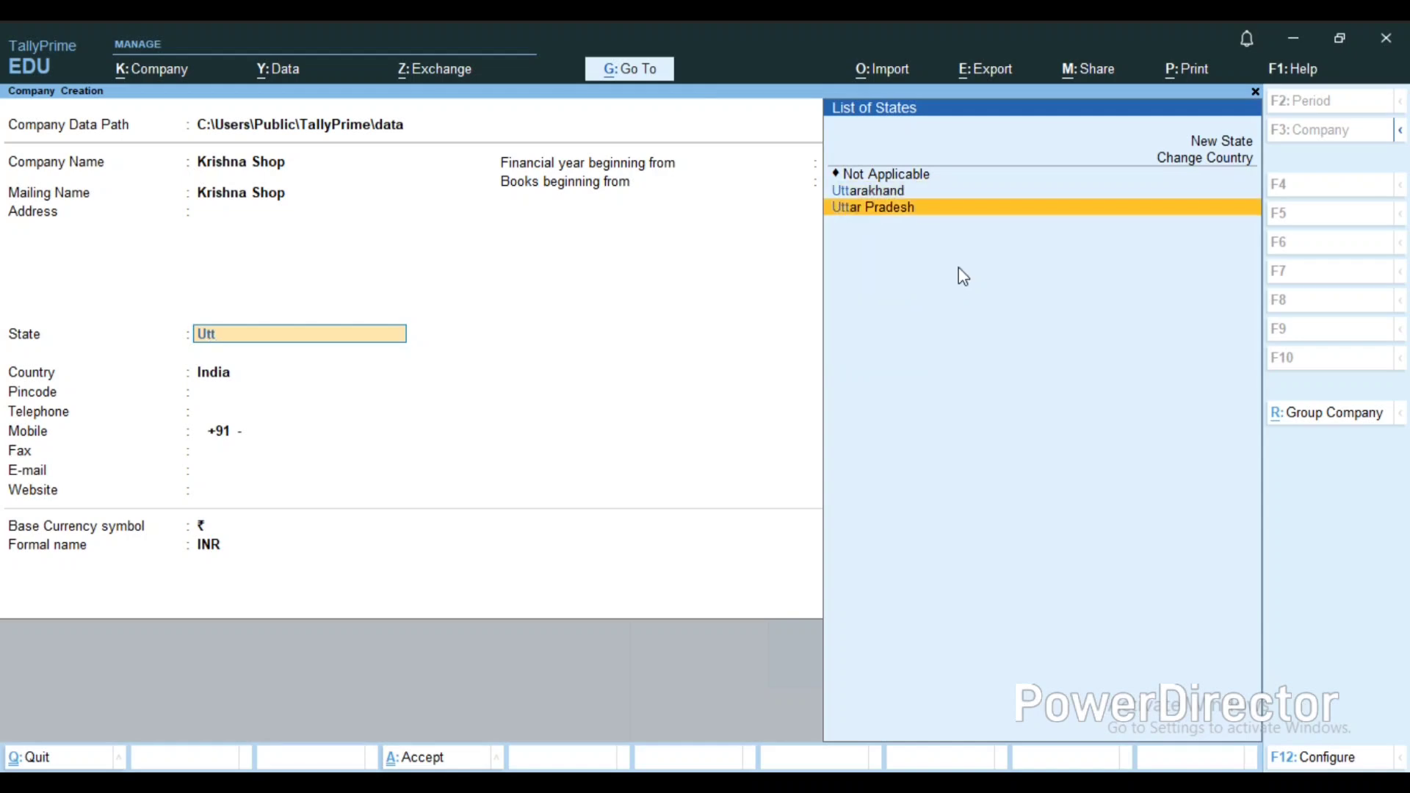
pyautogui.press('Return')
pyautogui.press('ctrl')
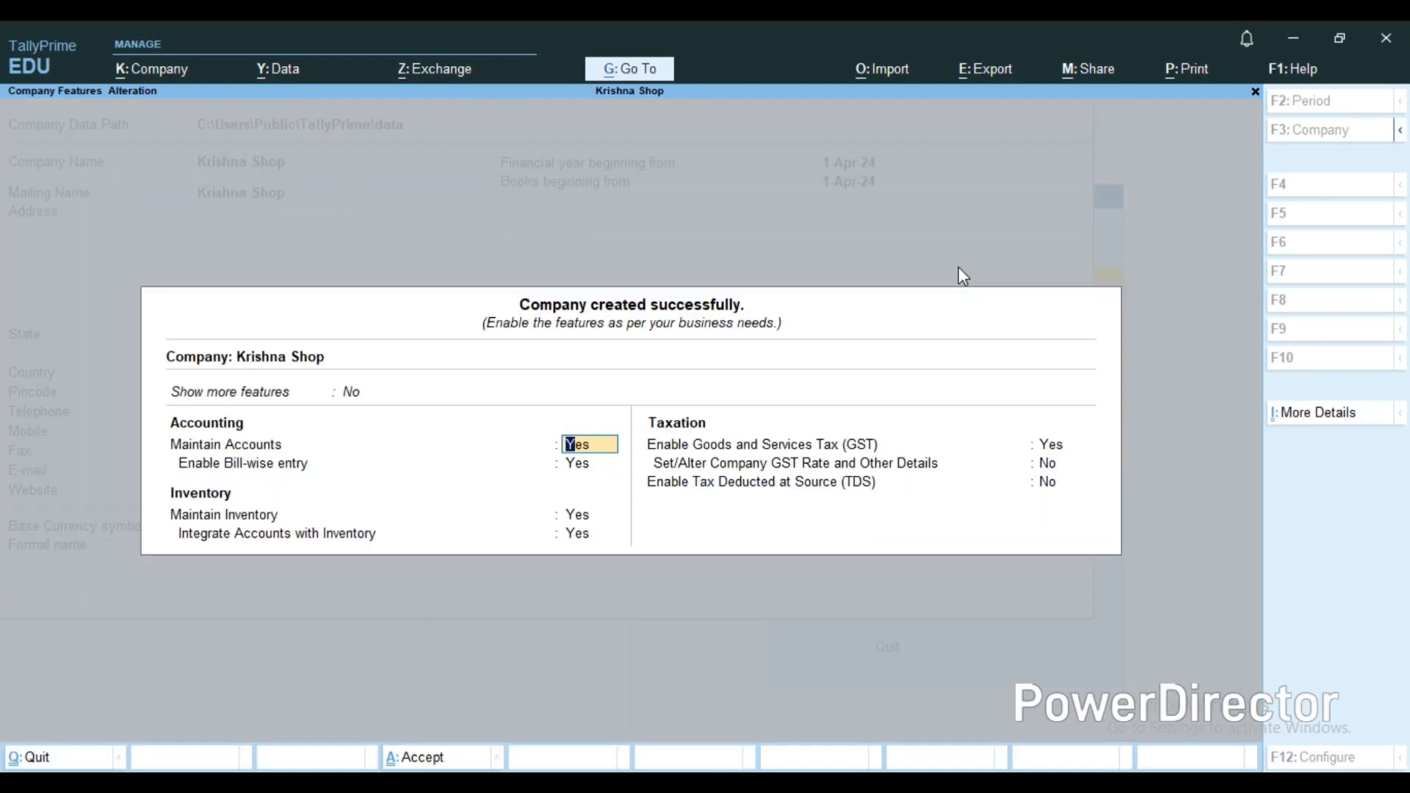
# Step: Keep accounts, bill-wise entry, inventory and GST enabled in the company features, and open the GST registration details
pyautogui.press('Return')
pyautogui.press('Return')
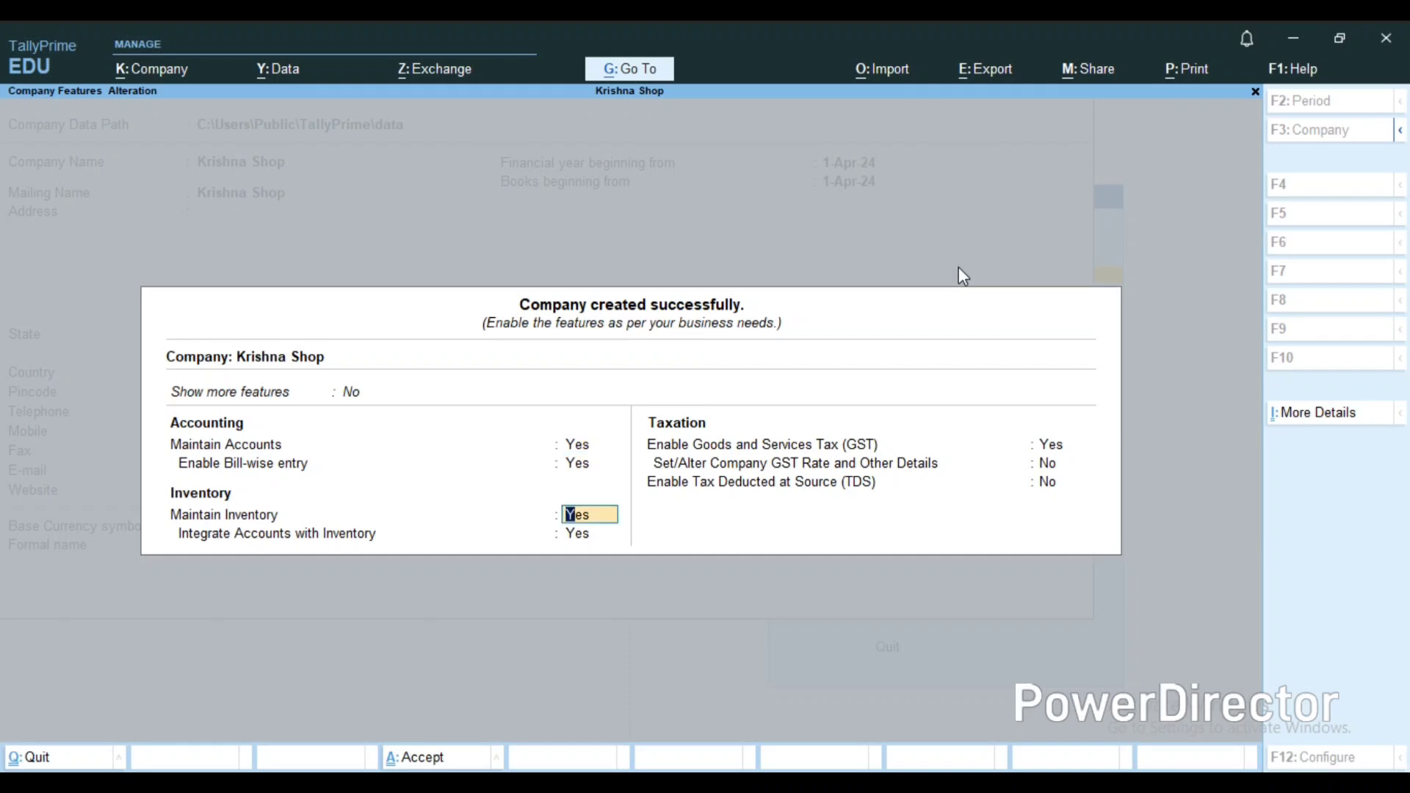
pyautogui.press('Return')
pyautogui.press('Return')
pyautogui.press('Return')
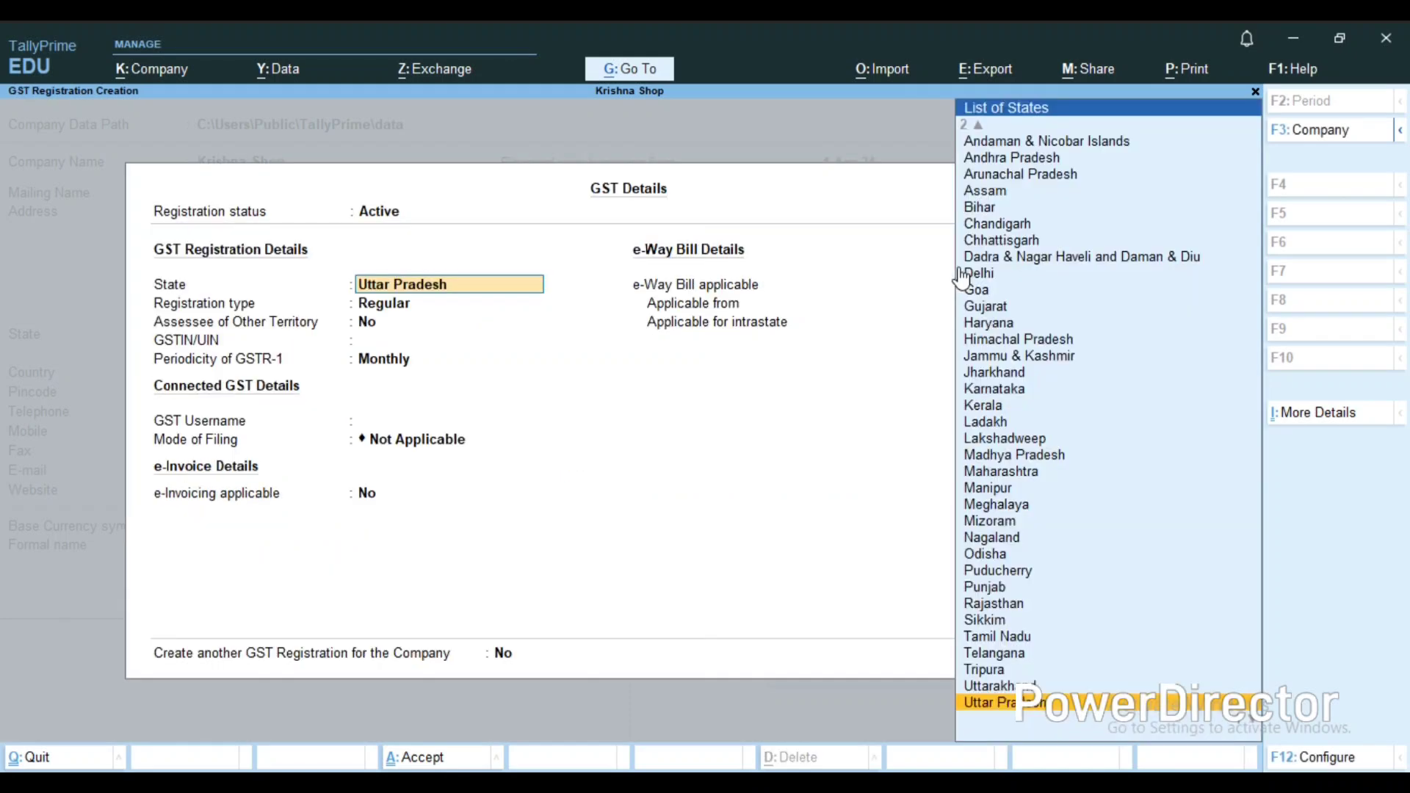
# Step: Keep Uttar Pradesh with Regular registration type, enter the company's GSTIN/UIN, and save the GST details
pyautogui.press('Return')
pyautogui.press('Return')
pyautogui.press('Return')
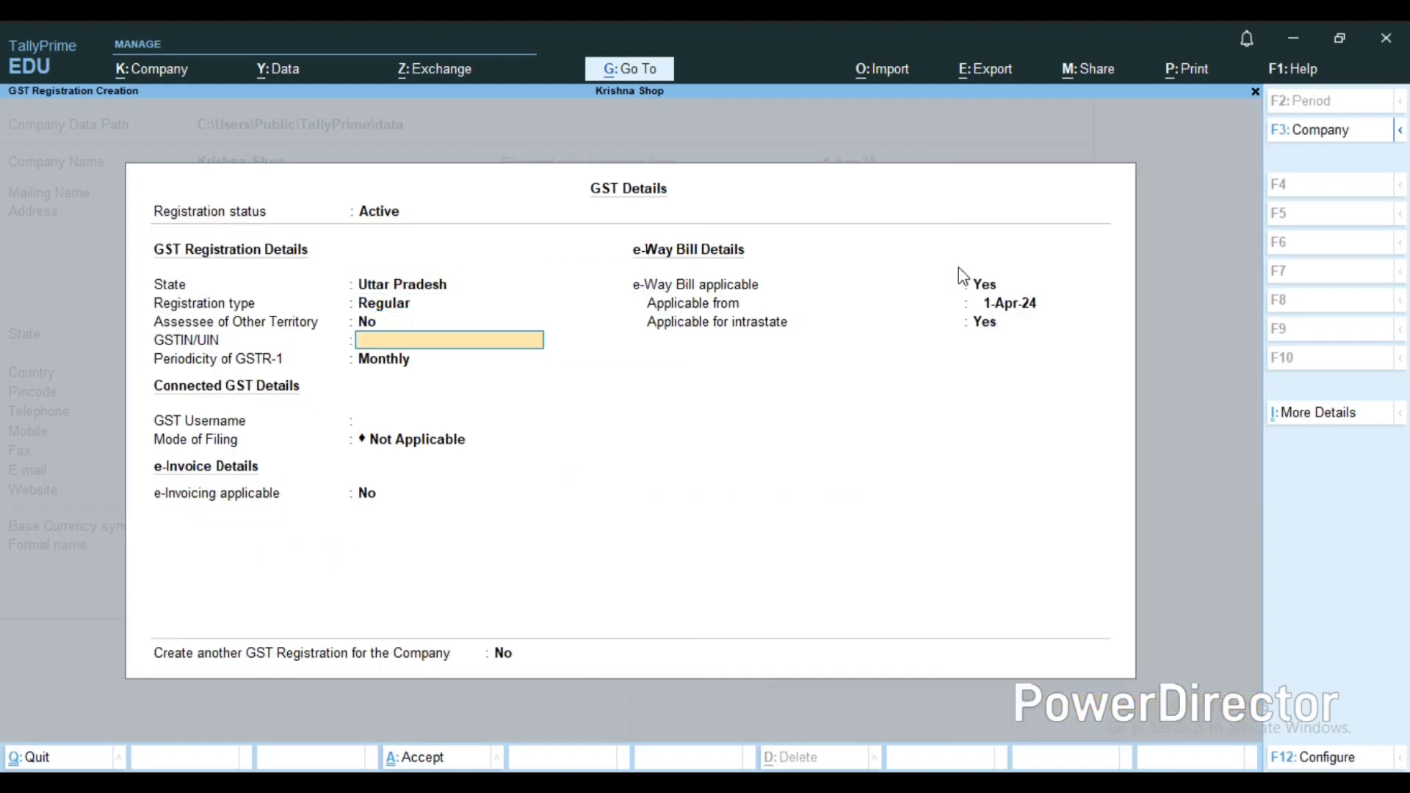
pyautogui.write('09AAACB4353E1ZZ')
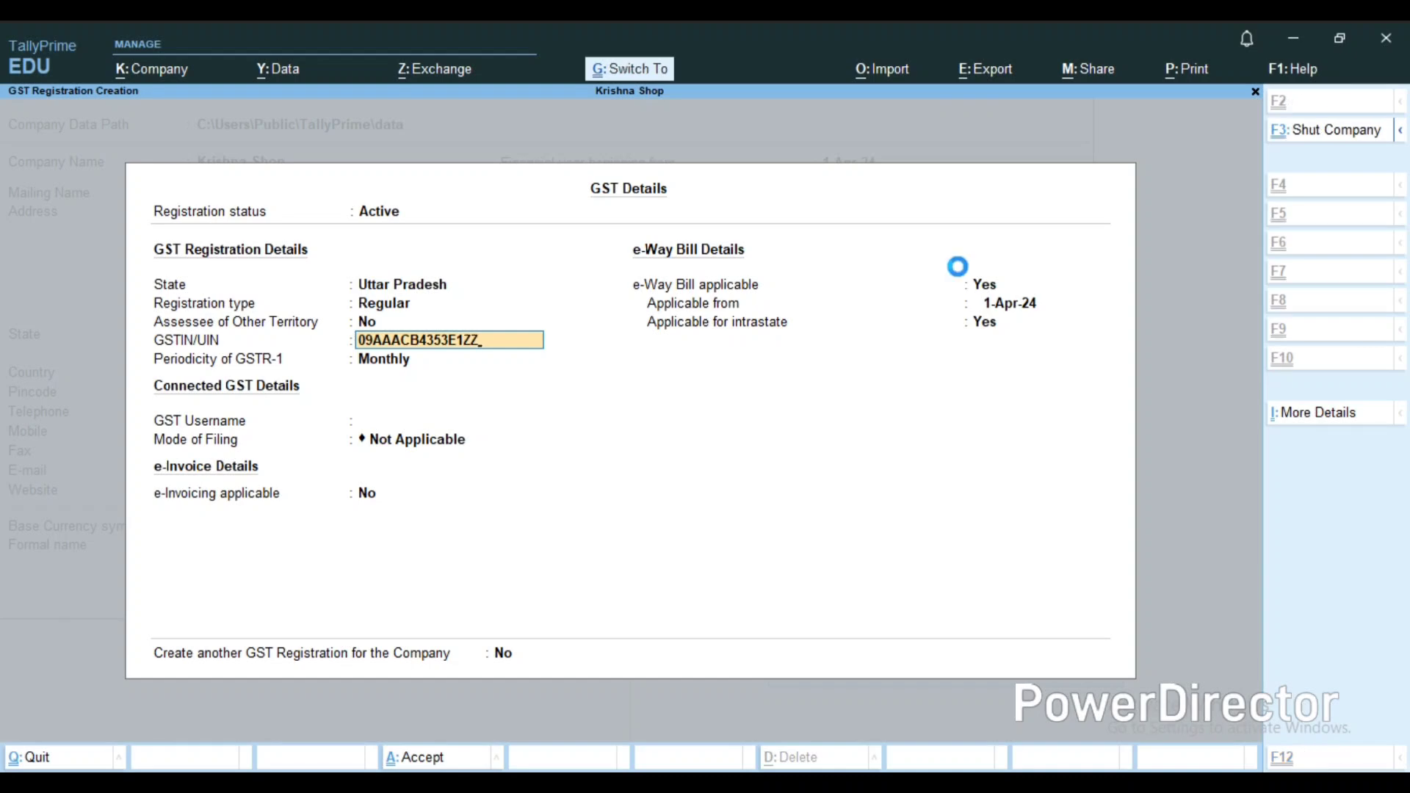
pyautogui.hotkey('ctrl', 'a')
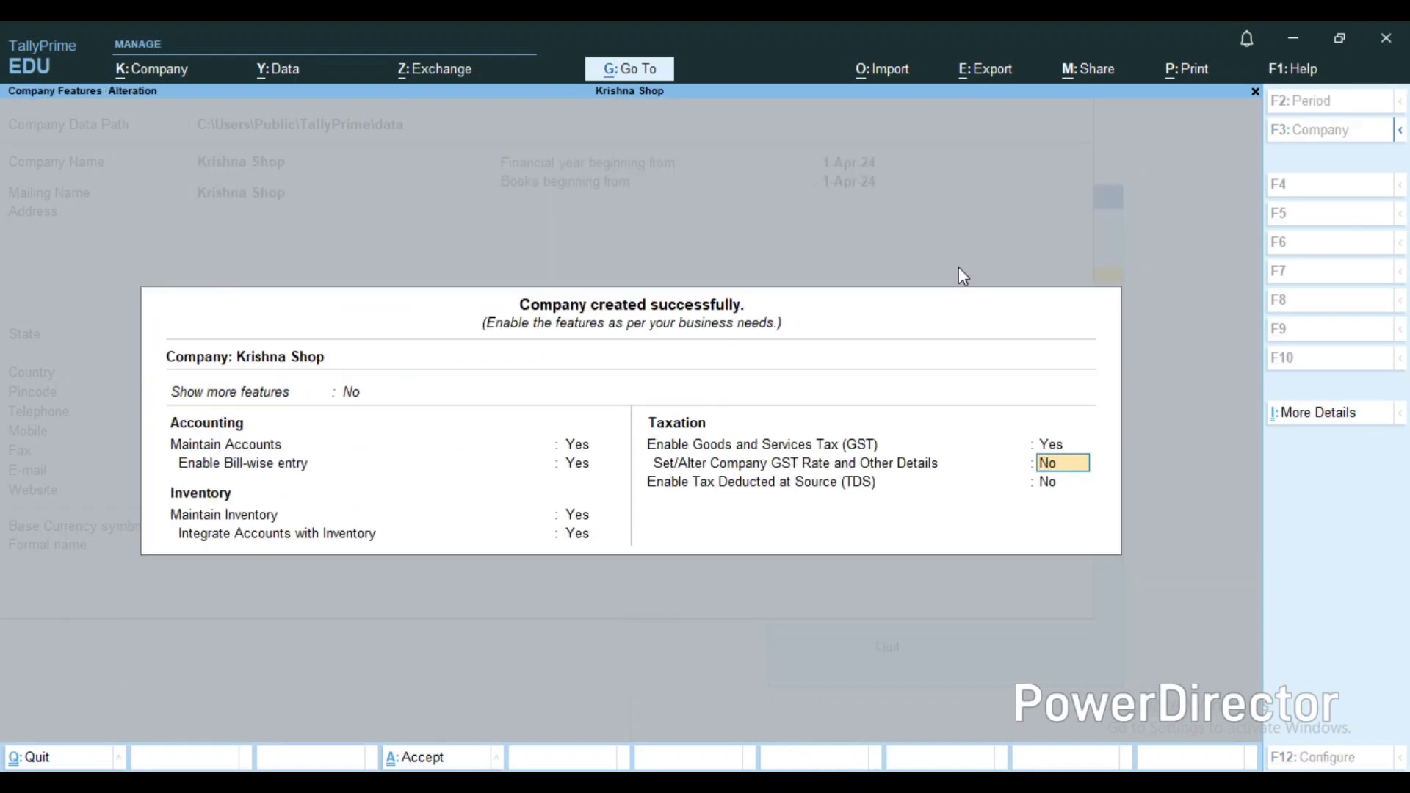
# Step: Examine the company's GST Rate and Other Details, leaving HSN/SAC and GST rate as Not Defined
pyautogui.write('y')
pyautogui.press('Return')
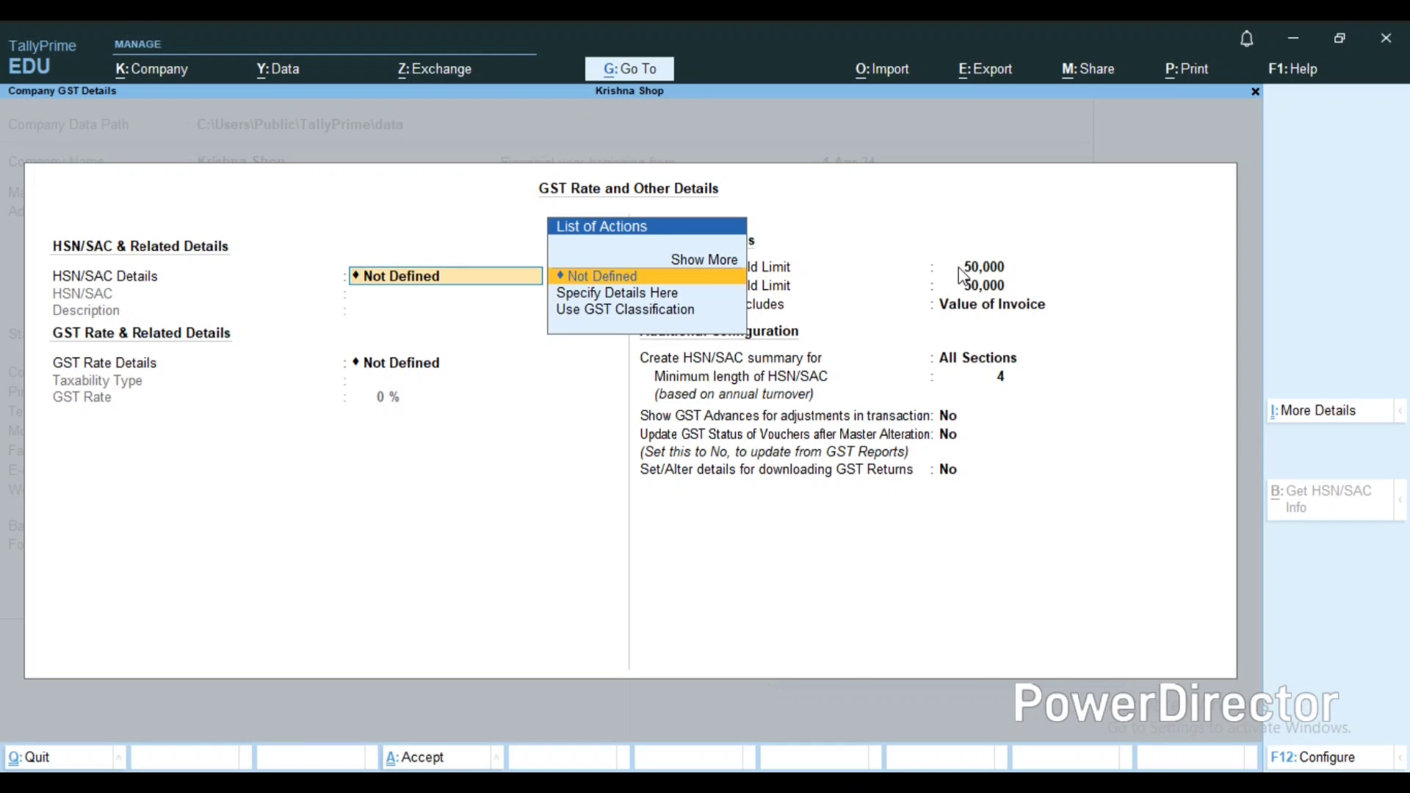
pyautogui.press('BackSpace')
pyautogui.press('Escape')
pyautogui.press('Return')
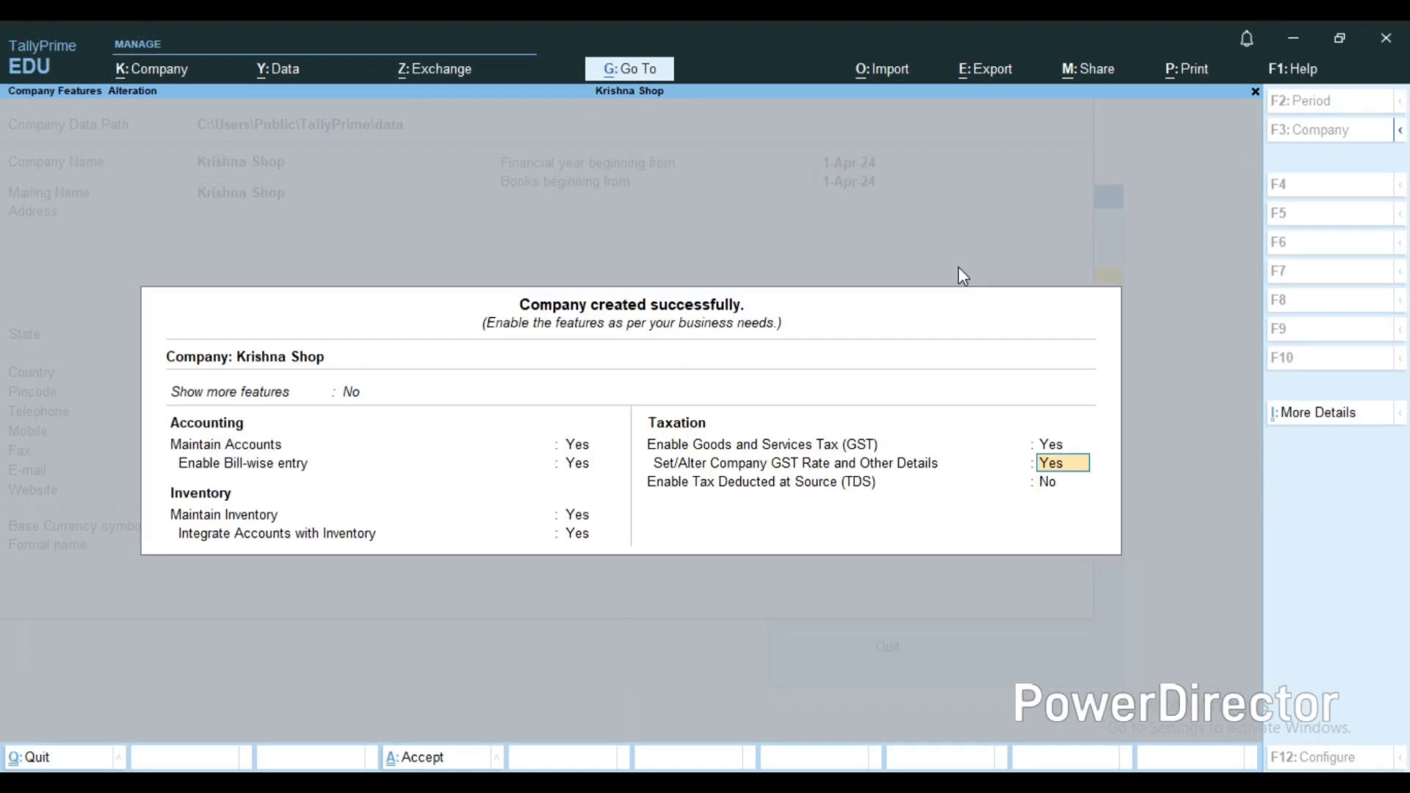
# Step: Finish the company features setup for Krishna Shop and return to the Gateway of Tally
pyautogui.press('BackSpace')
pyautogui.press('Escape')
pyautogui.press('Return')
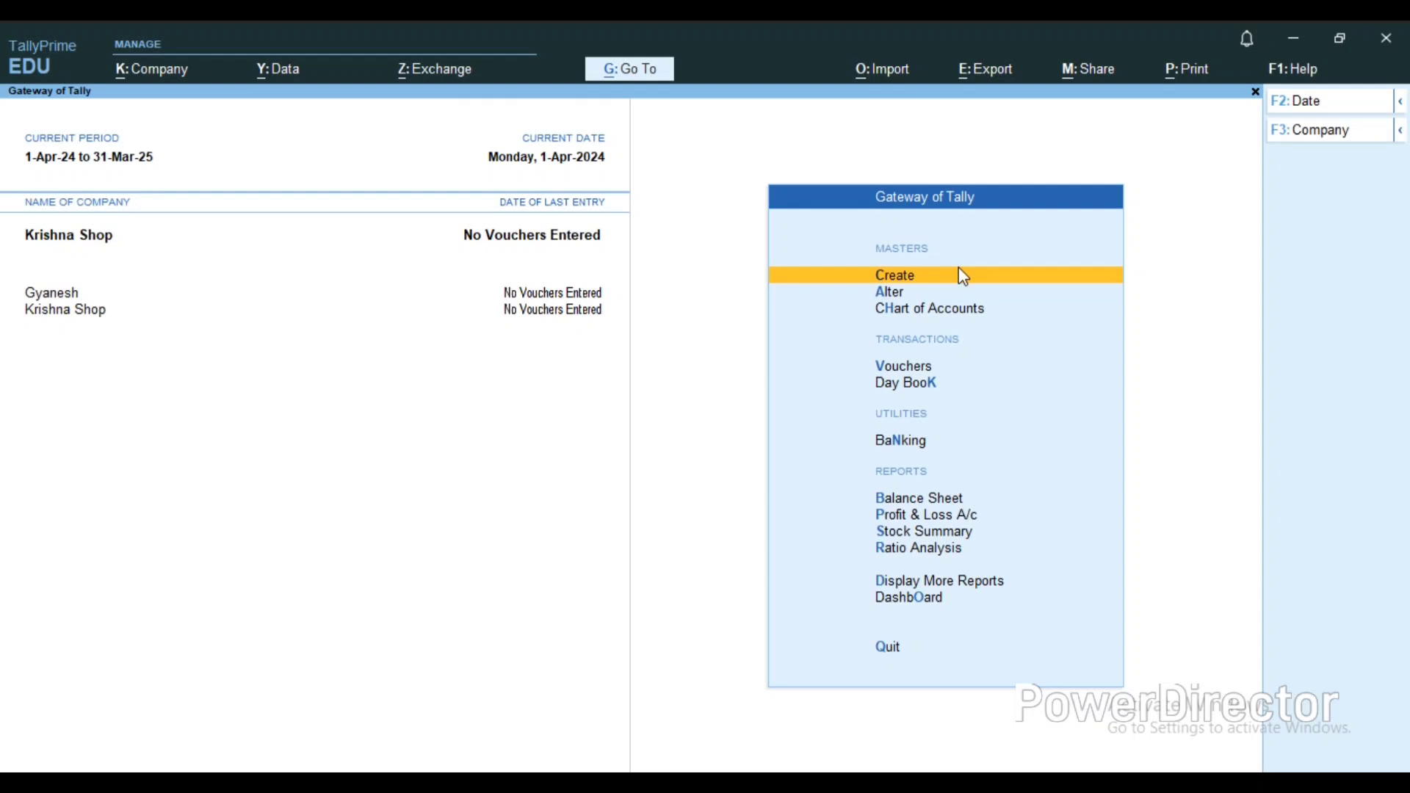
pyautogui.press('Escape')
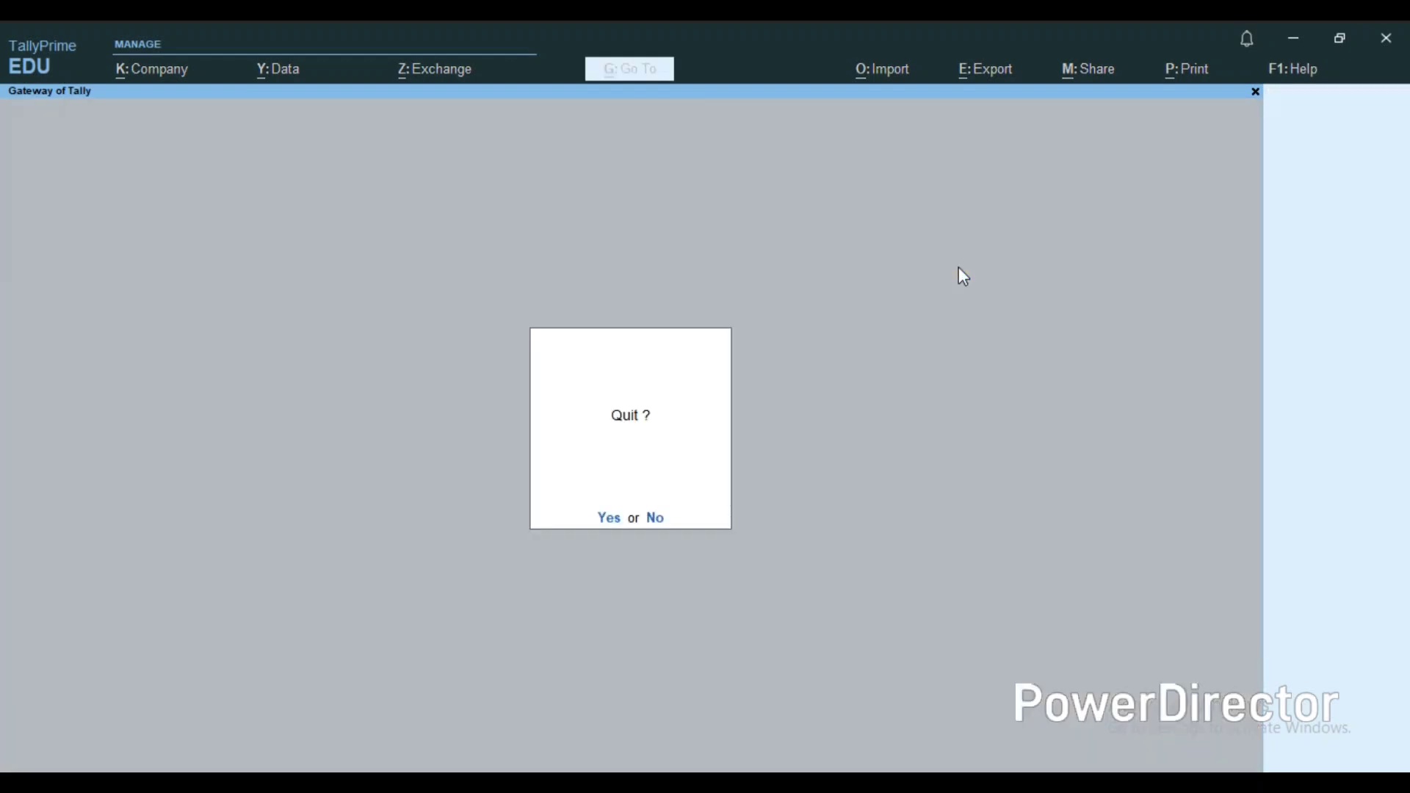
pyautogui.press('Escape')
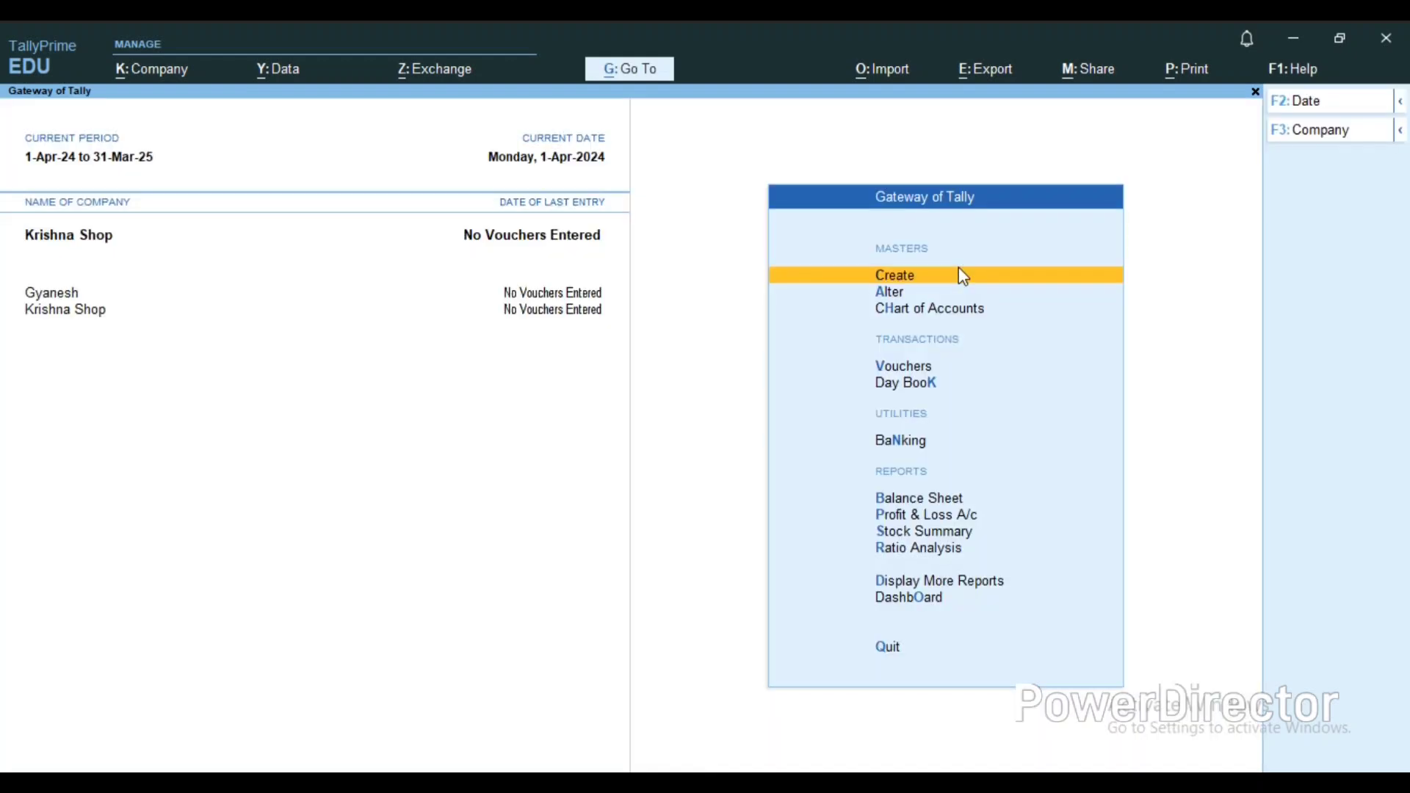
# Step: Start creating a new Ledger from the list of accounting masters
pyautogui.press('Down')
pyautogui.press('Down')
pyautogui.press('Down')
pyautogui.press('Up')
pyautogui.press('Up')
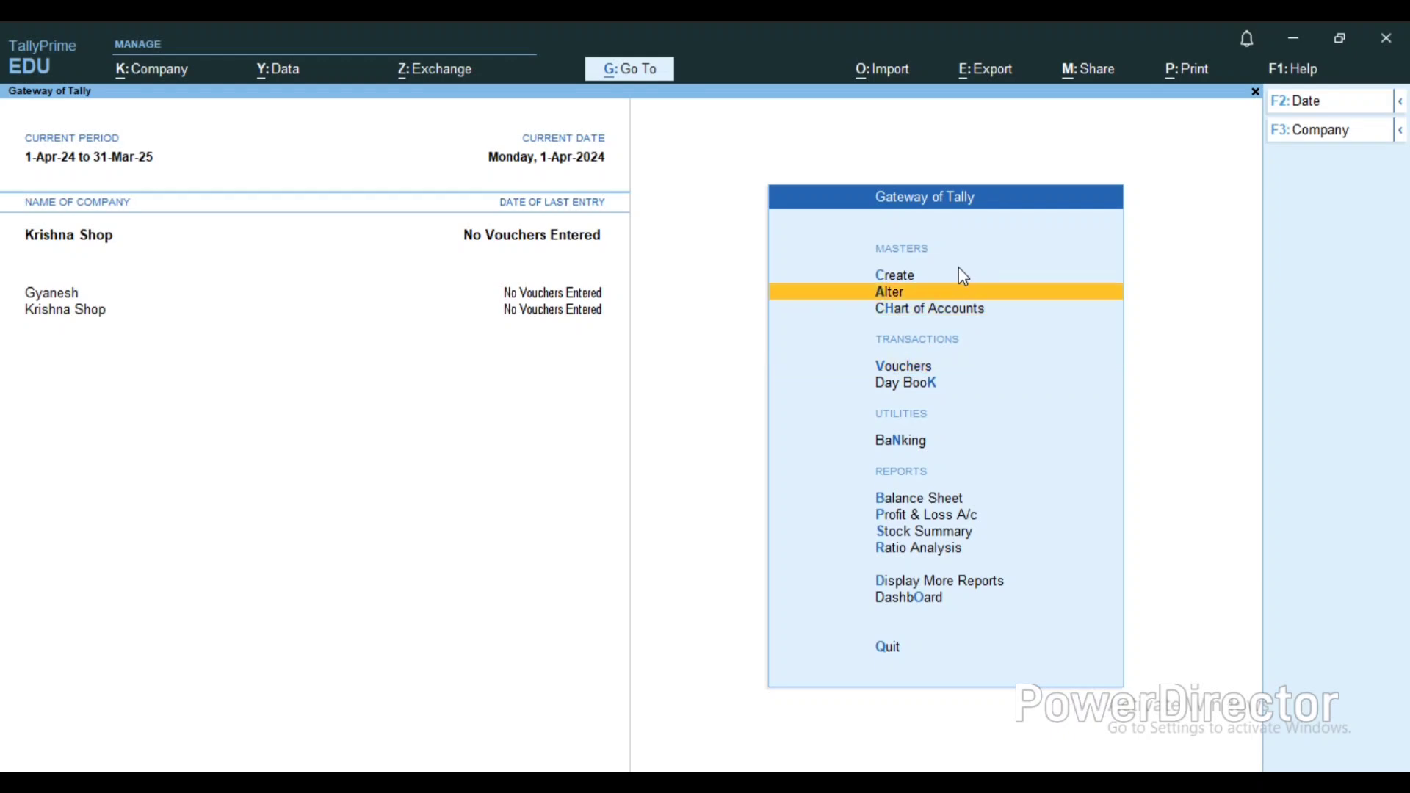
pyautogui.press('Up')
pyautogui.press('Return')
pyautogui.press('Down')
pyautogui.press('Down')
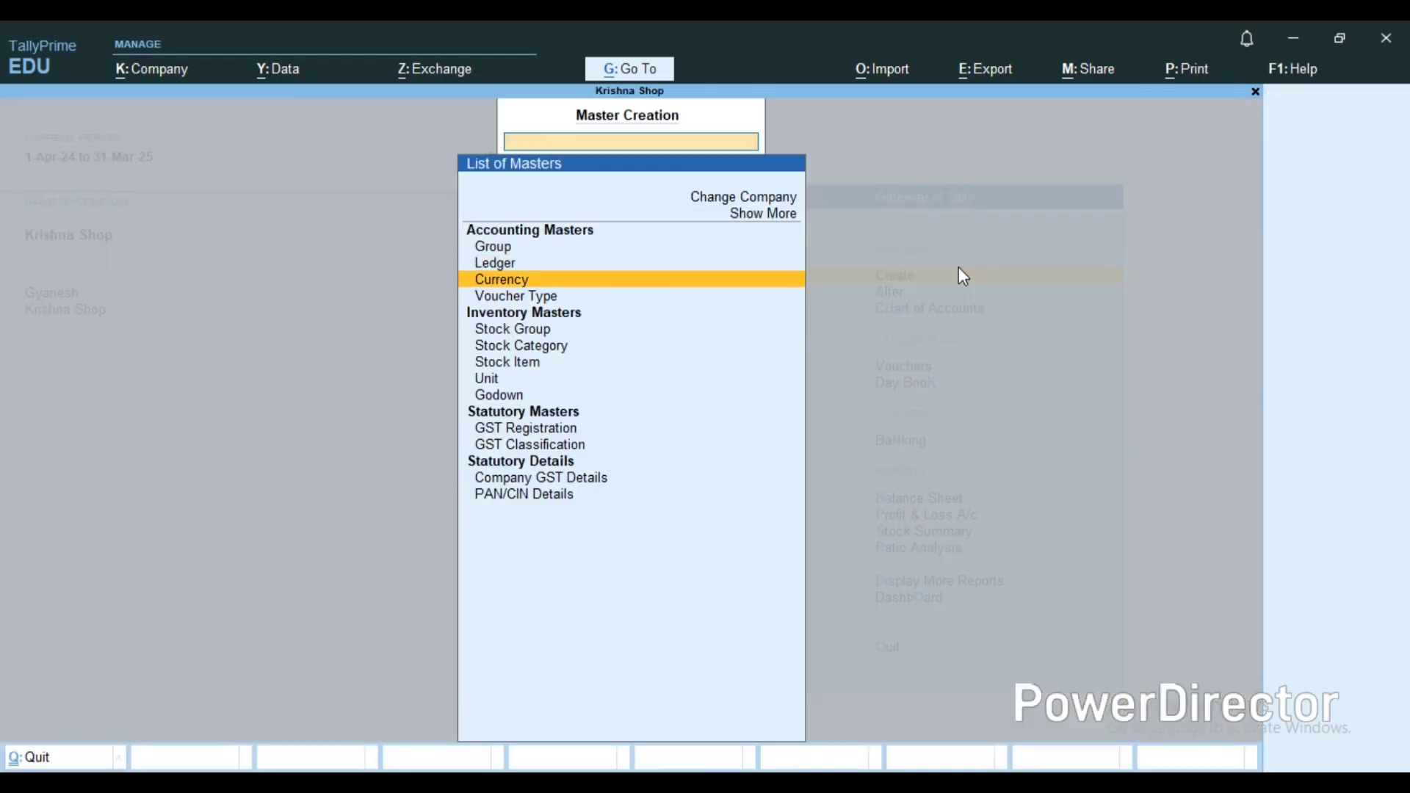
pyautogui.press('Up')
pyautogui.press('Return')
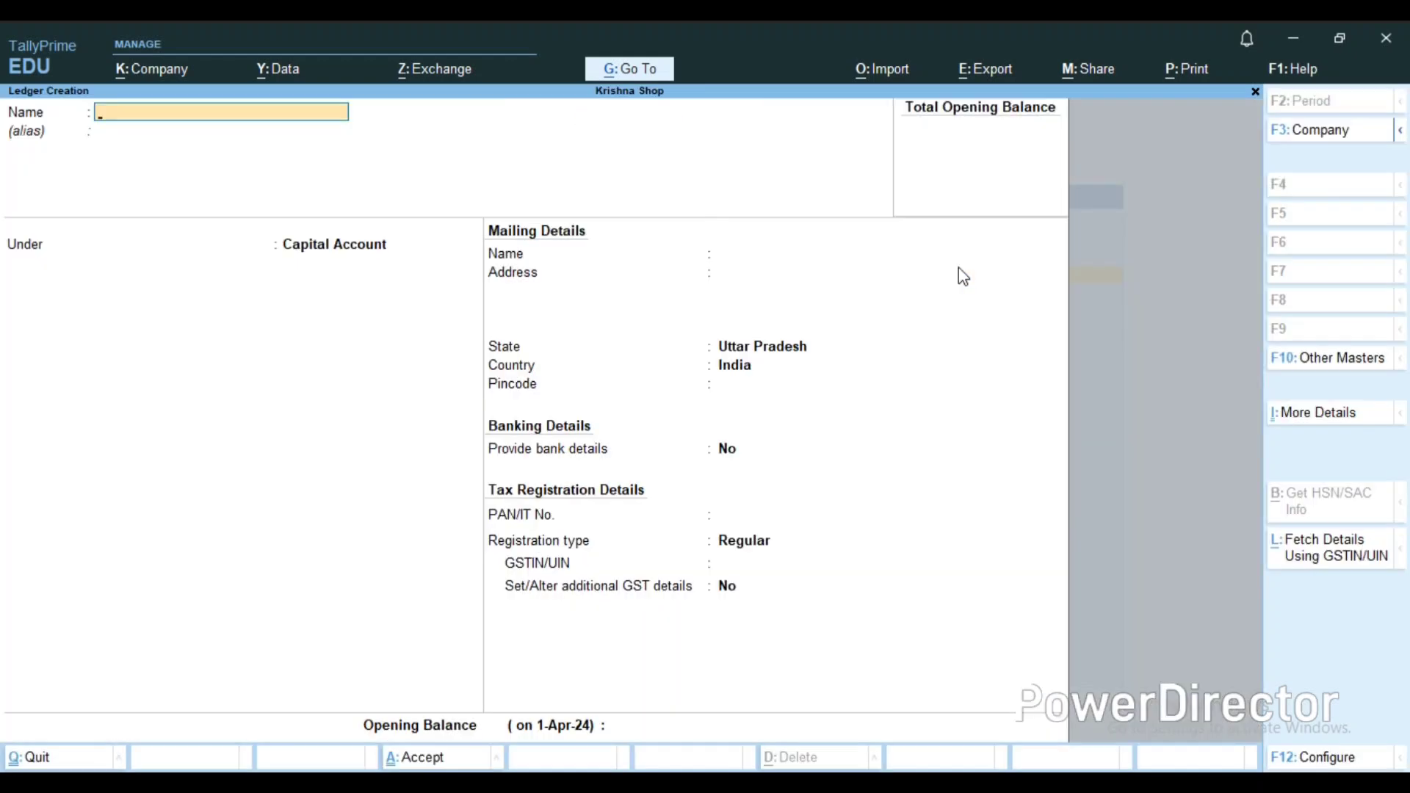
# Step: Create a ledger named Purchase under Purchase Accounts, keeping GST applicability as Applicable, and save it
pyautogui.write('Purchae')
pyautogui.press('BackSpace')
pyautogui.write('se')
pyautogui.press('Return')
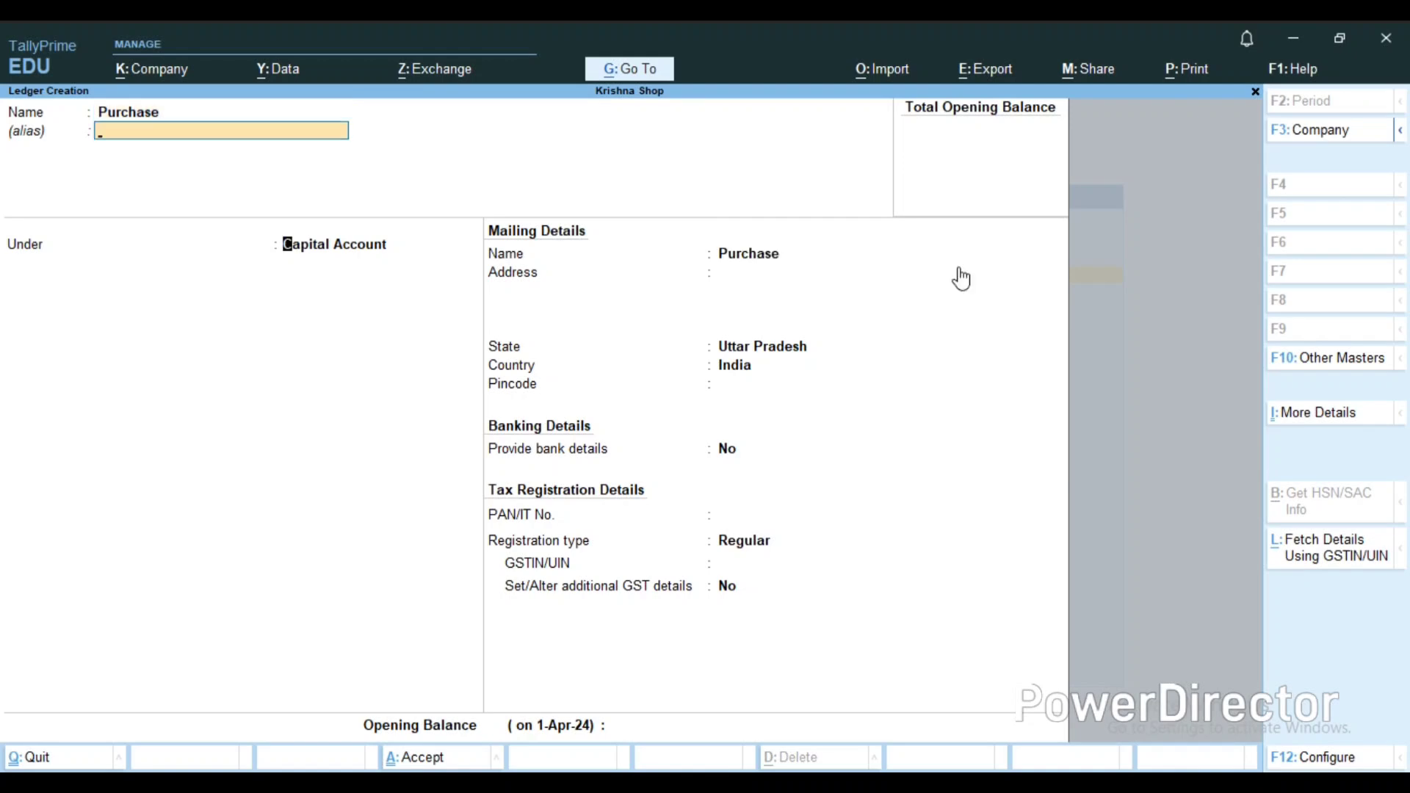
pyautogui.press('Return')
pyautogui.write('Pur')
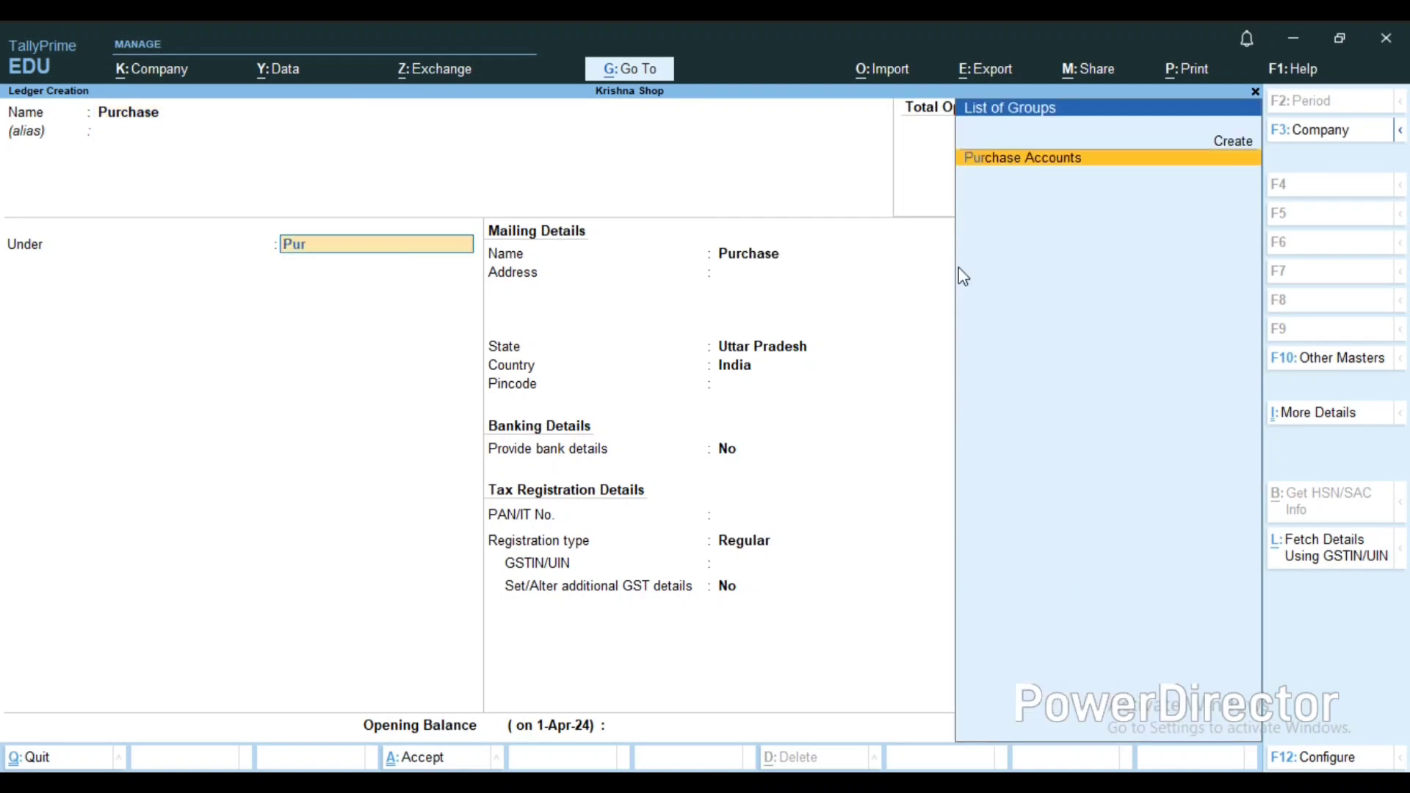
pyautogui.write('chase')
pyautogui.press('Return')
pyautogui.press('Return')
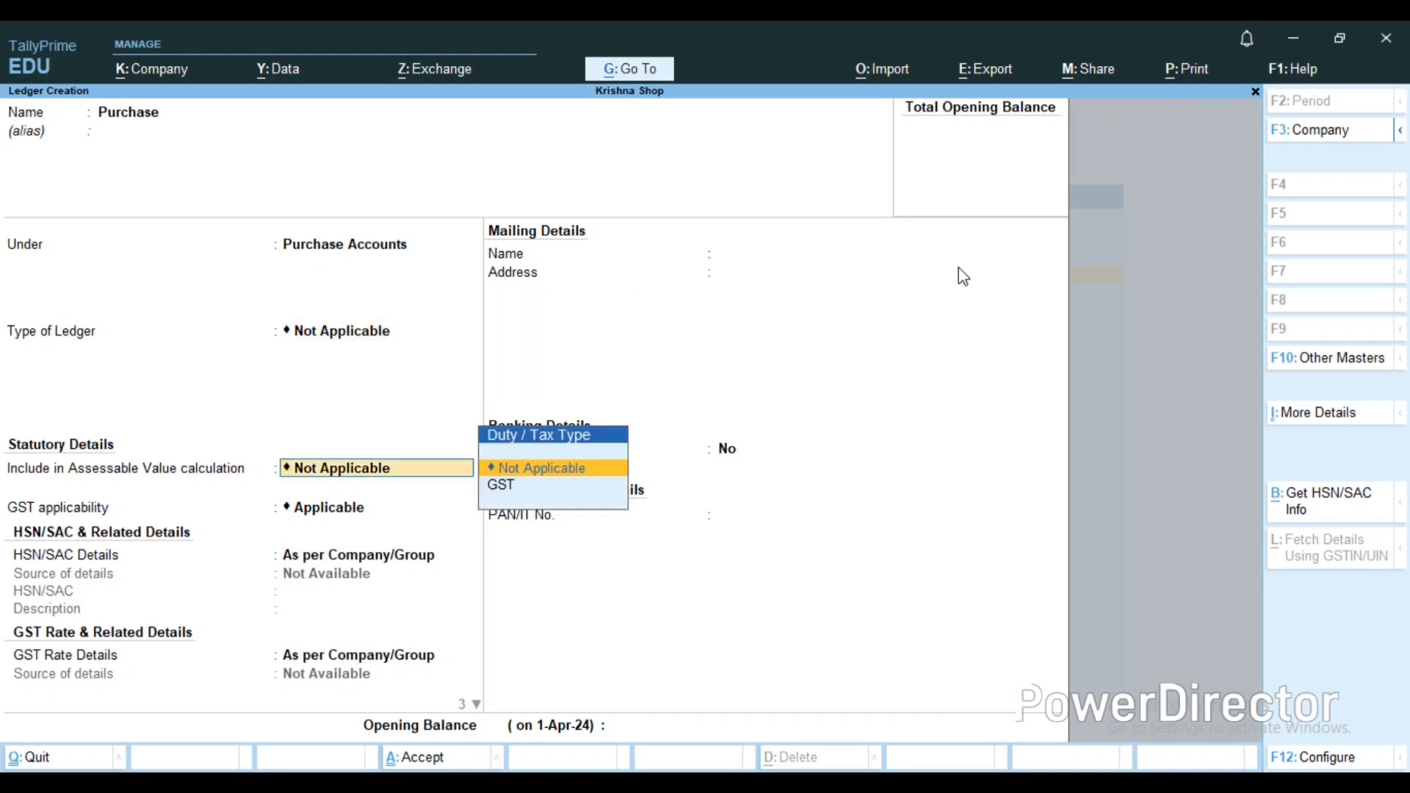
pyautogui.press('Return')
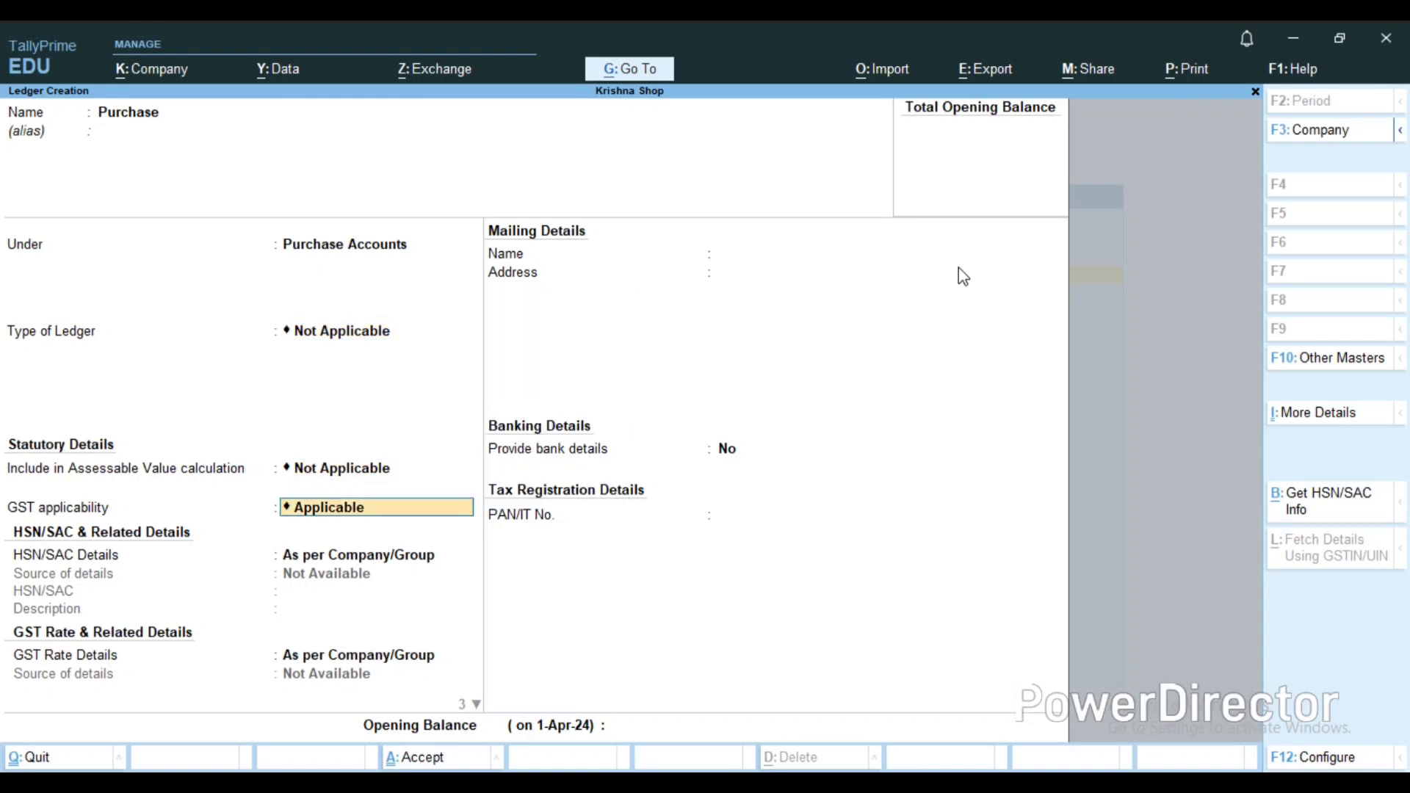
pyautogui.press('ctrl')
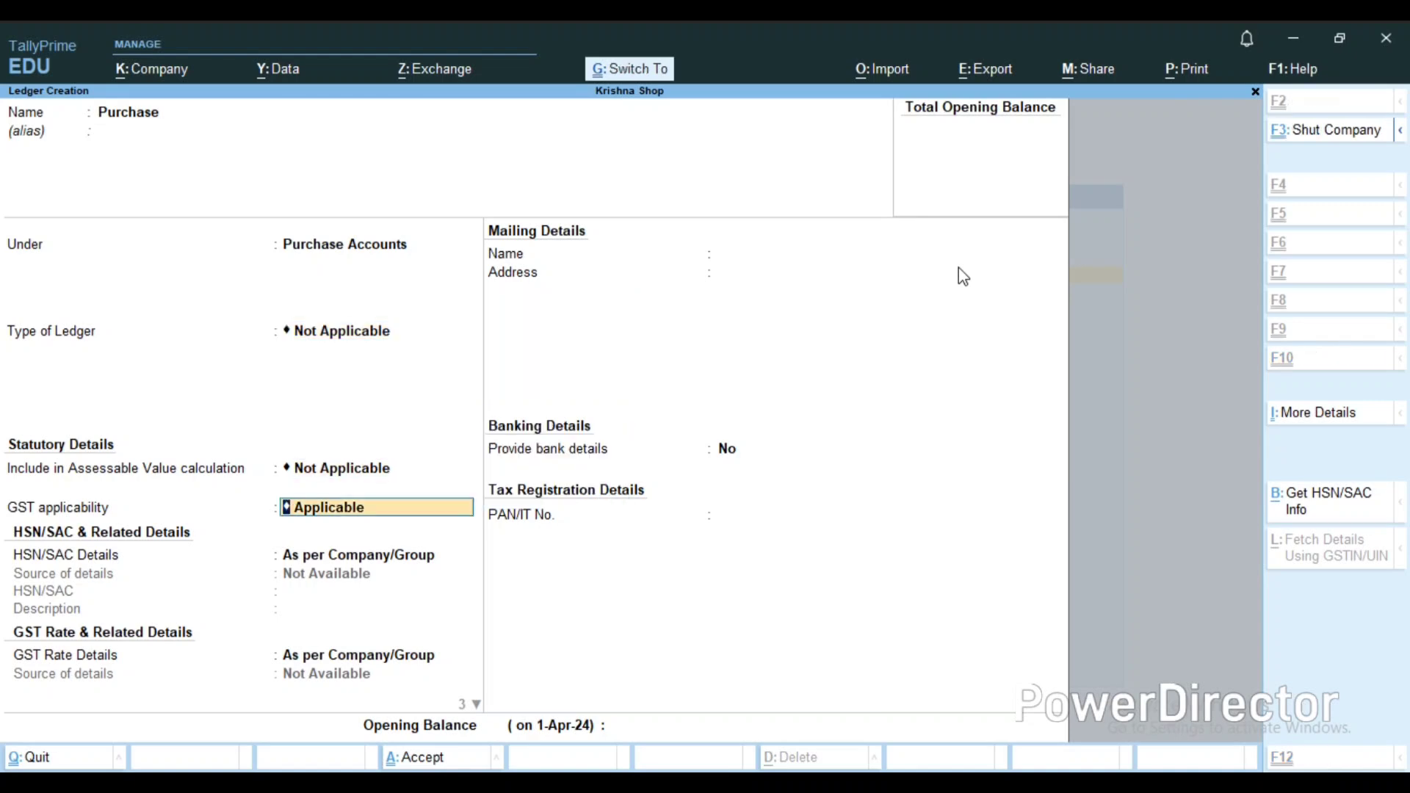
pyautogui.hotkey('ctrl', 'a')
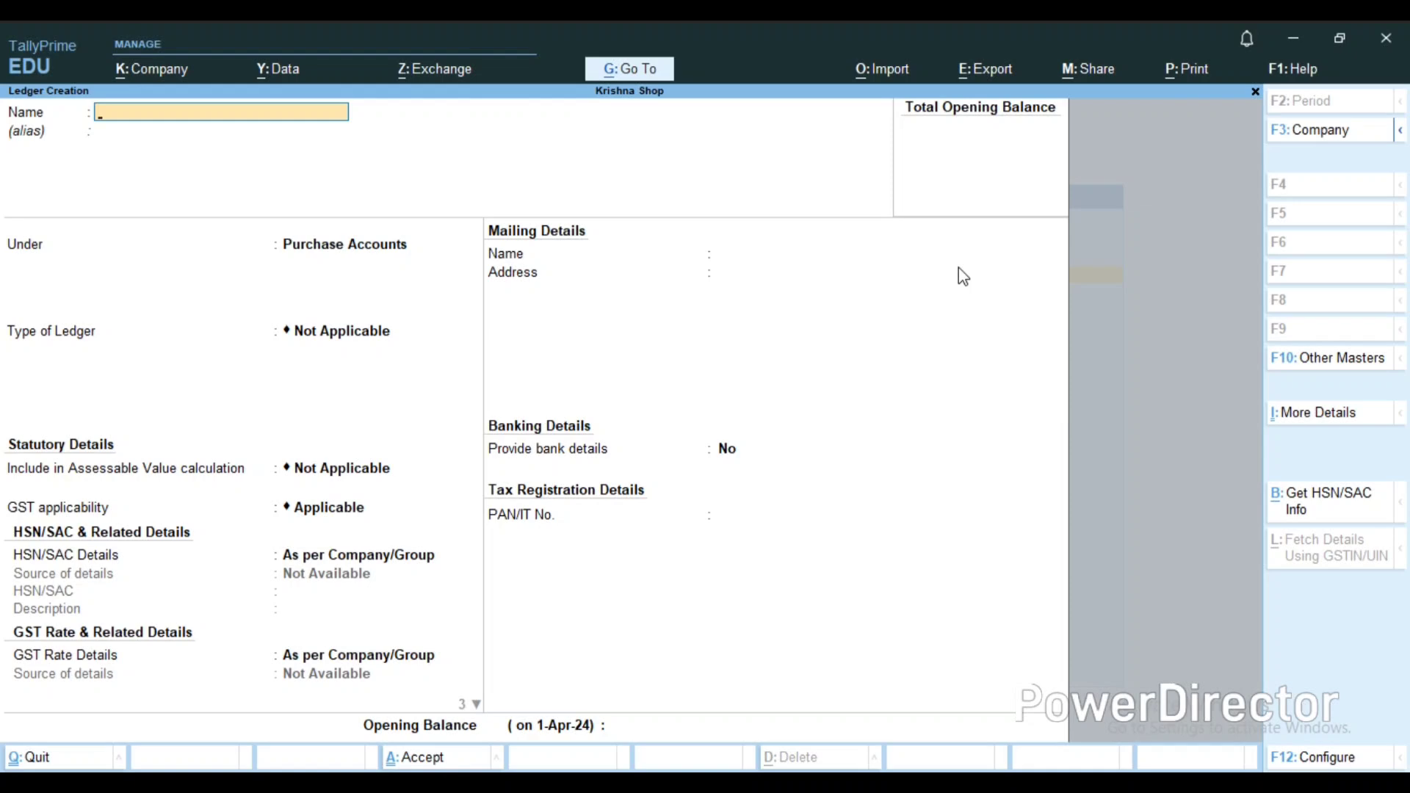
# Step: Create a ledger named Sale under Sales Accounts, keeping GST applicability as Applicable, and save it
pyautogui.write('Sale')
pyautogui.press('Return')
pyautogui.press('Return')
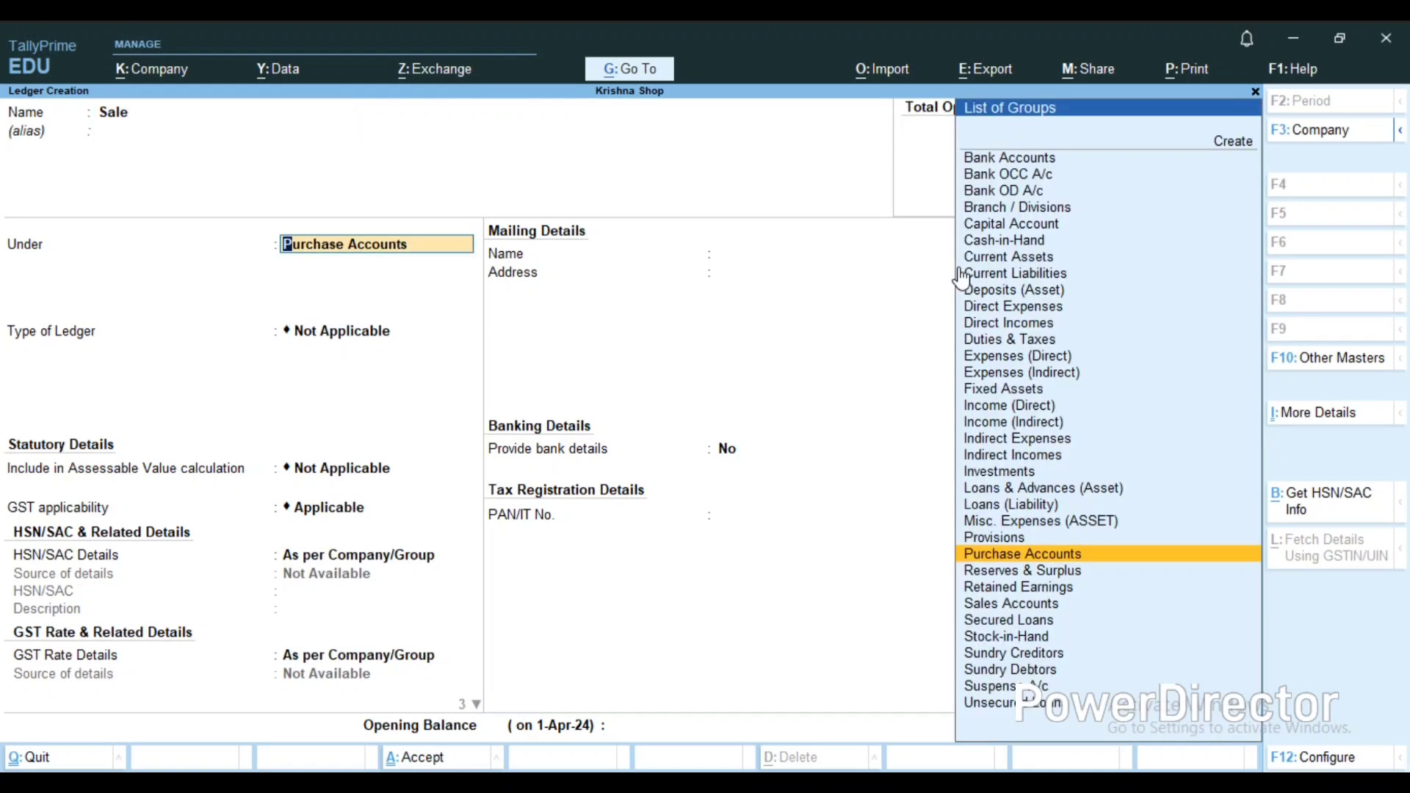
pyautogui.write('Sale')
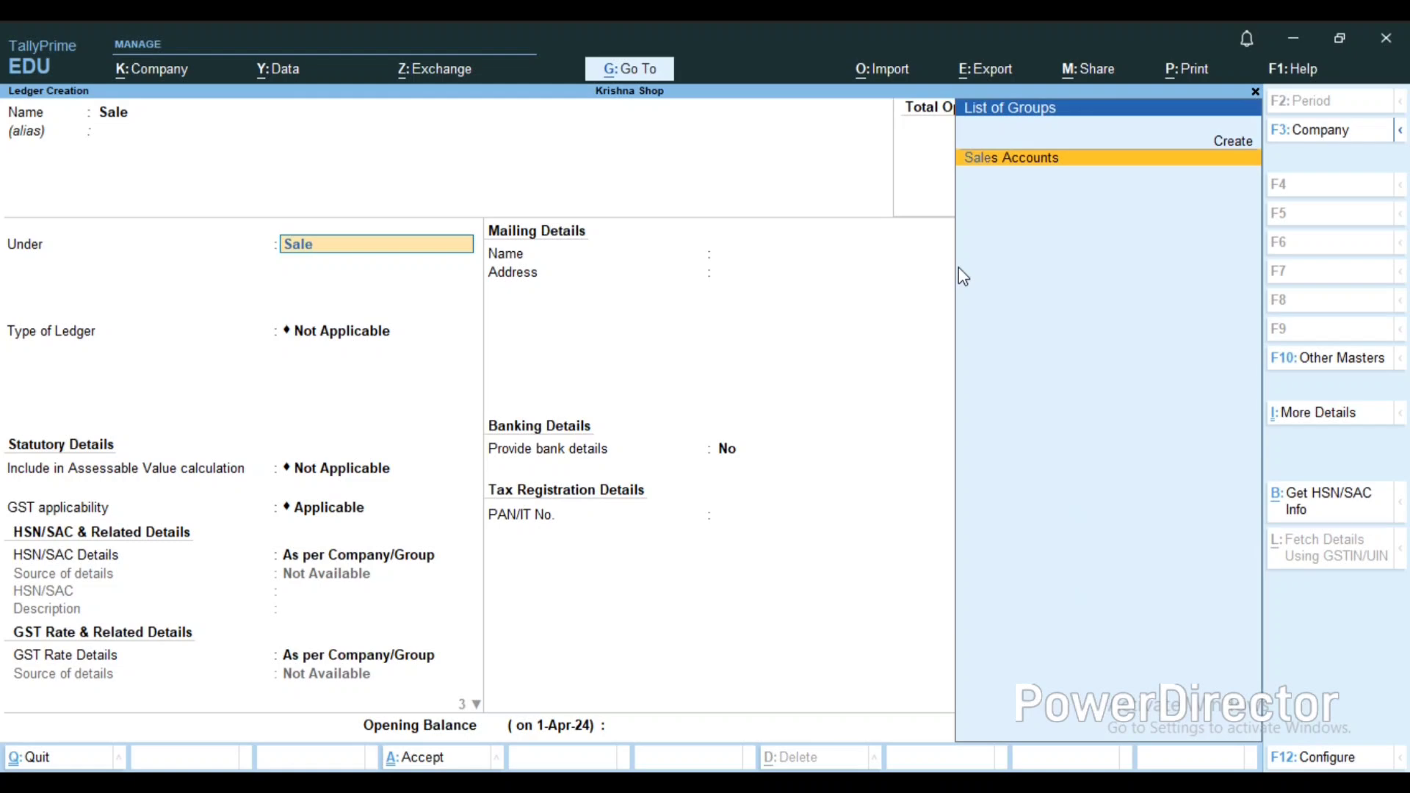
pyautogui.press('Return')
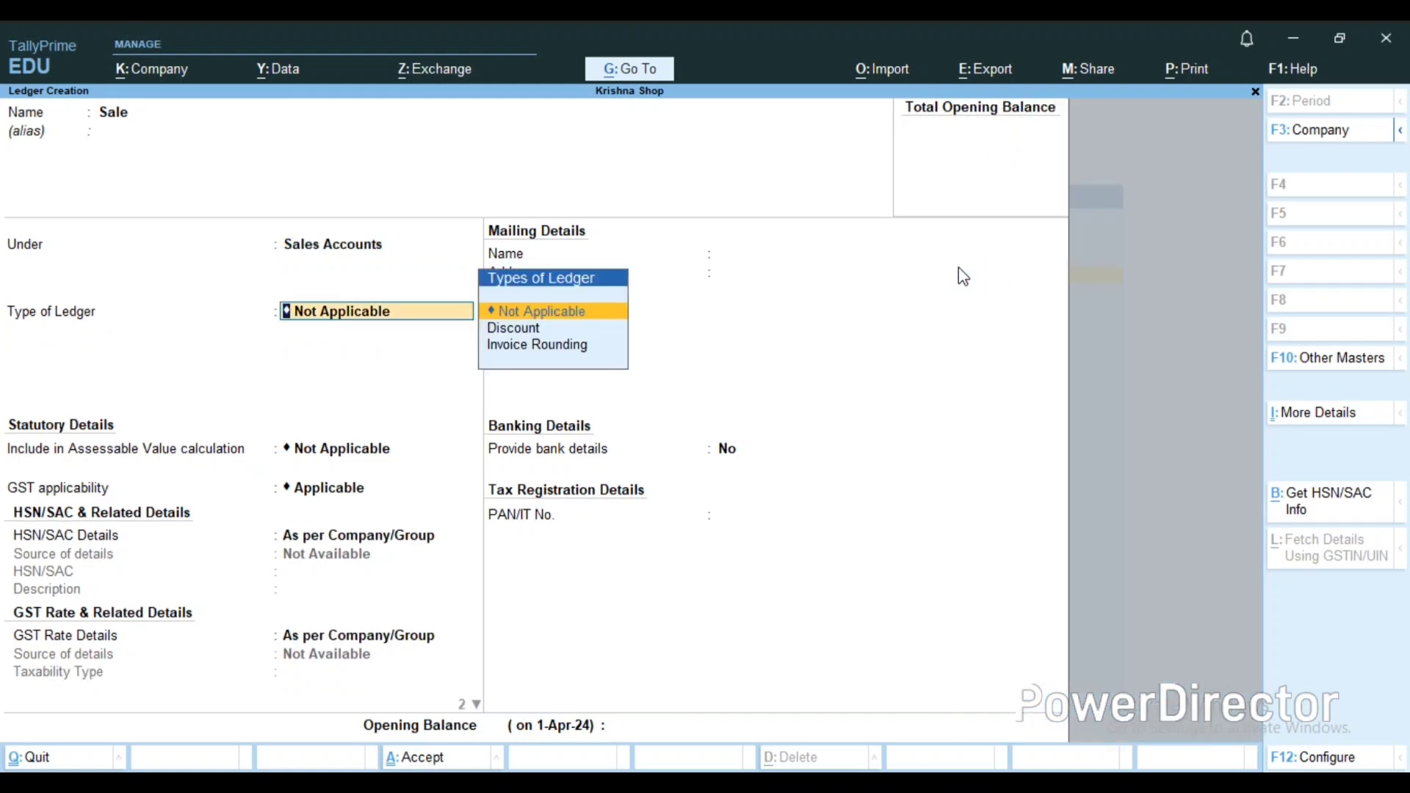
pyautogui.press('Return')
pyautogui.press('Return')
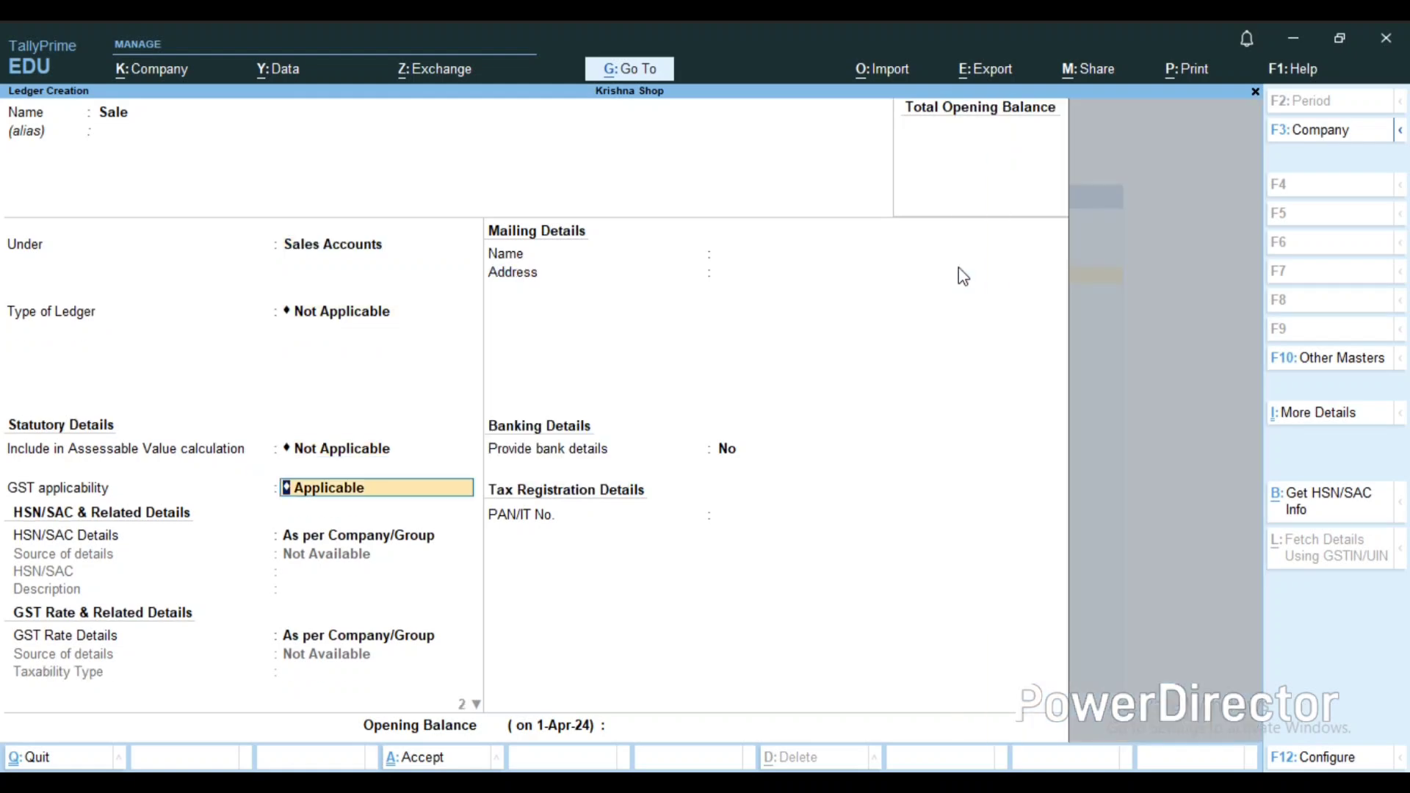
pyautogui.press('ctrl')
pyautogui.hotkey('ctrl', 'a')
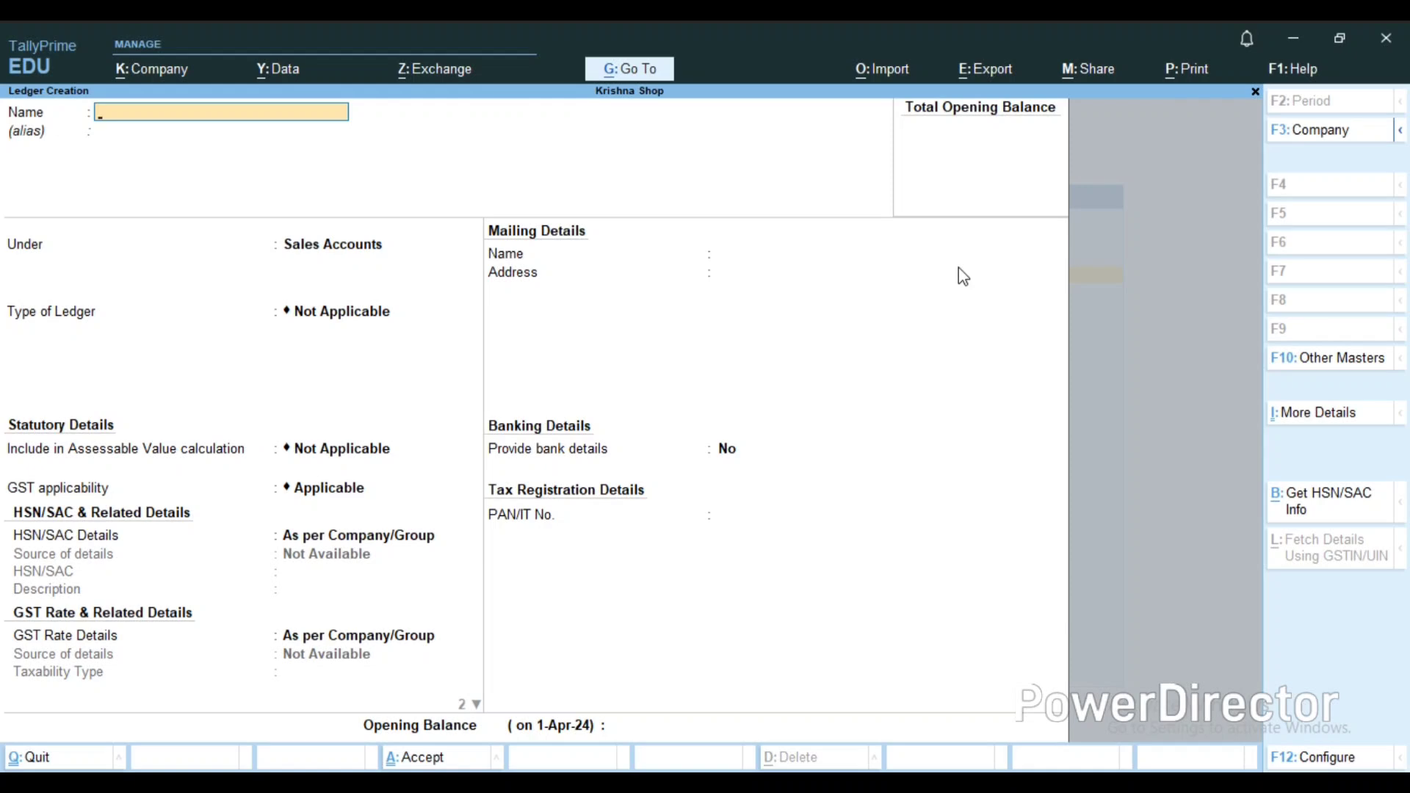
# Step: Name the new ledger Rohit Traders and place it under Sundry Creditors
pyautogui.write('Rohit Traders')
pyautogui.press('Return')
pyautogui.write('S')
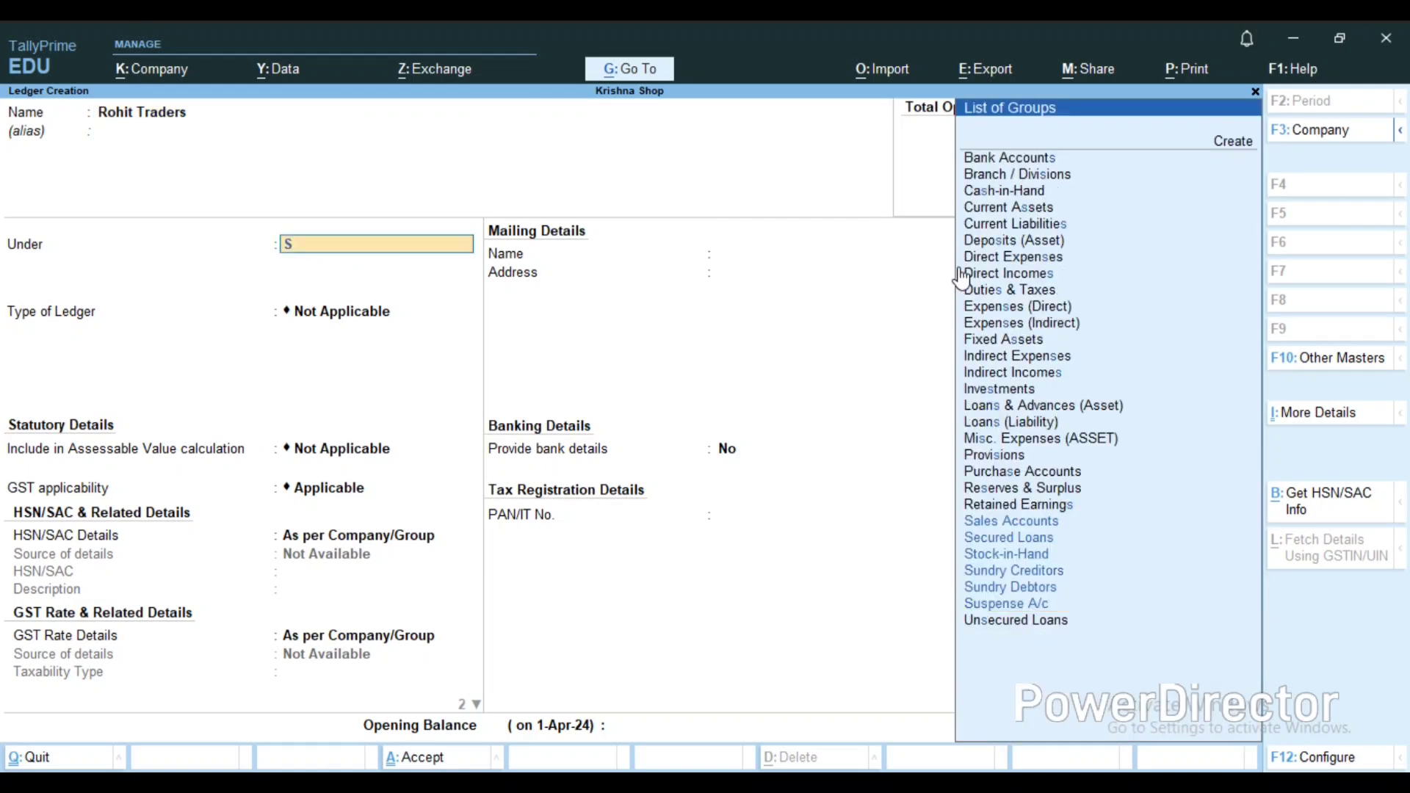
pyautogui.write('un')
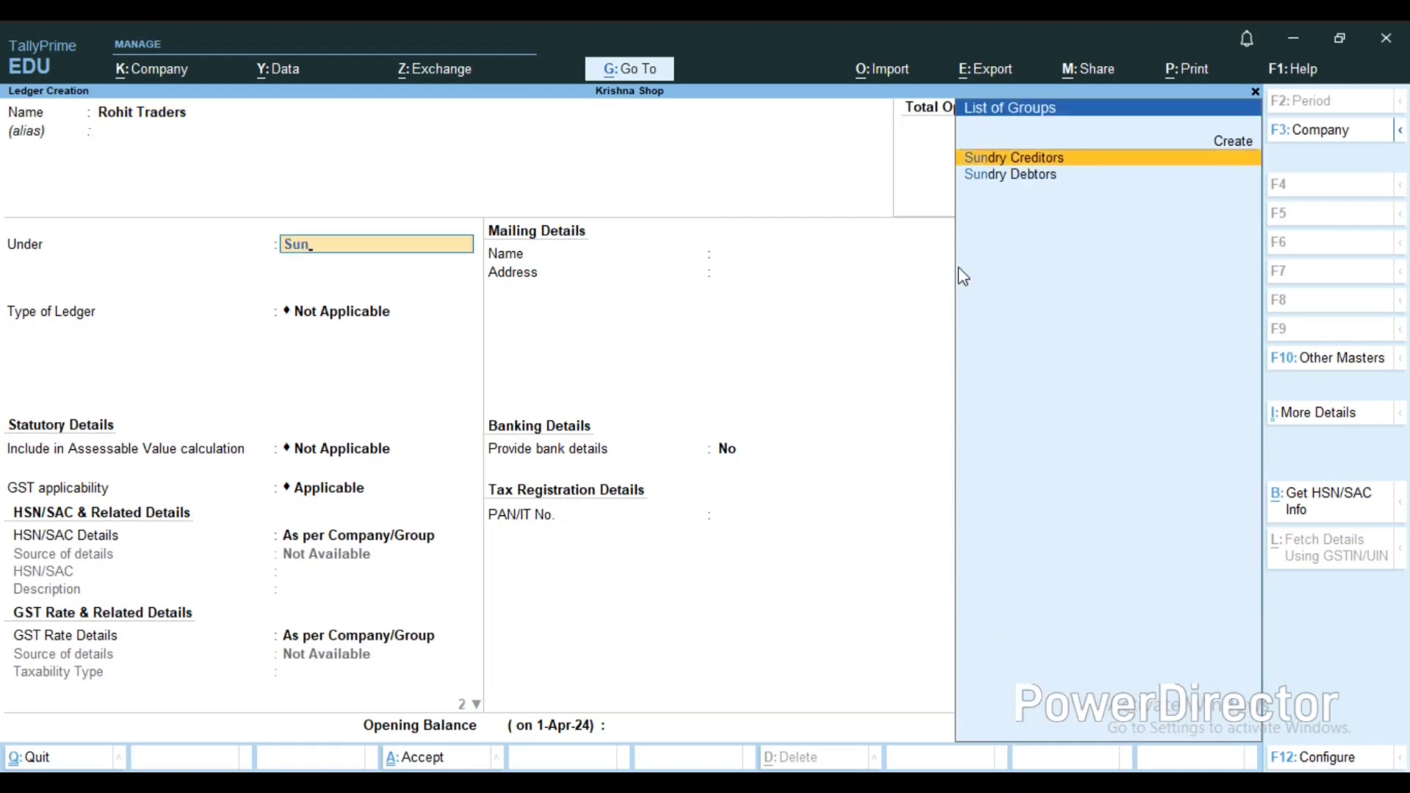
pyautogui.press('Return')
pyautogui.press('Return')
pyautogui.press('Return')
pyautogui.press('Return')
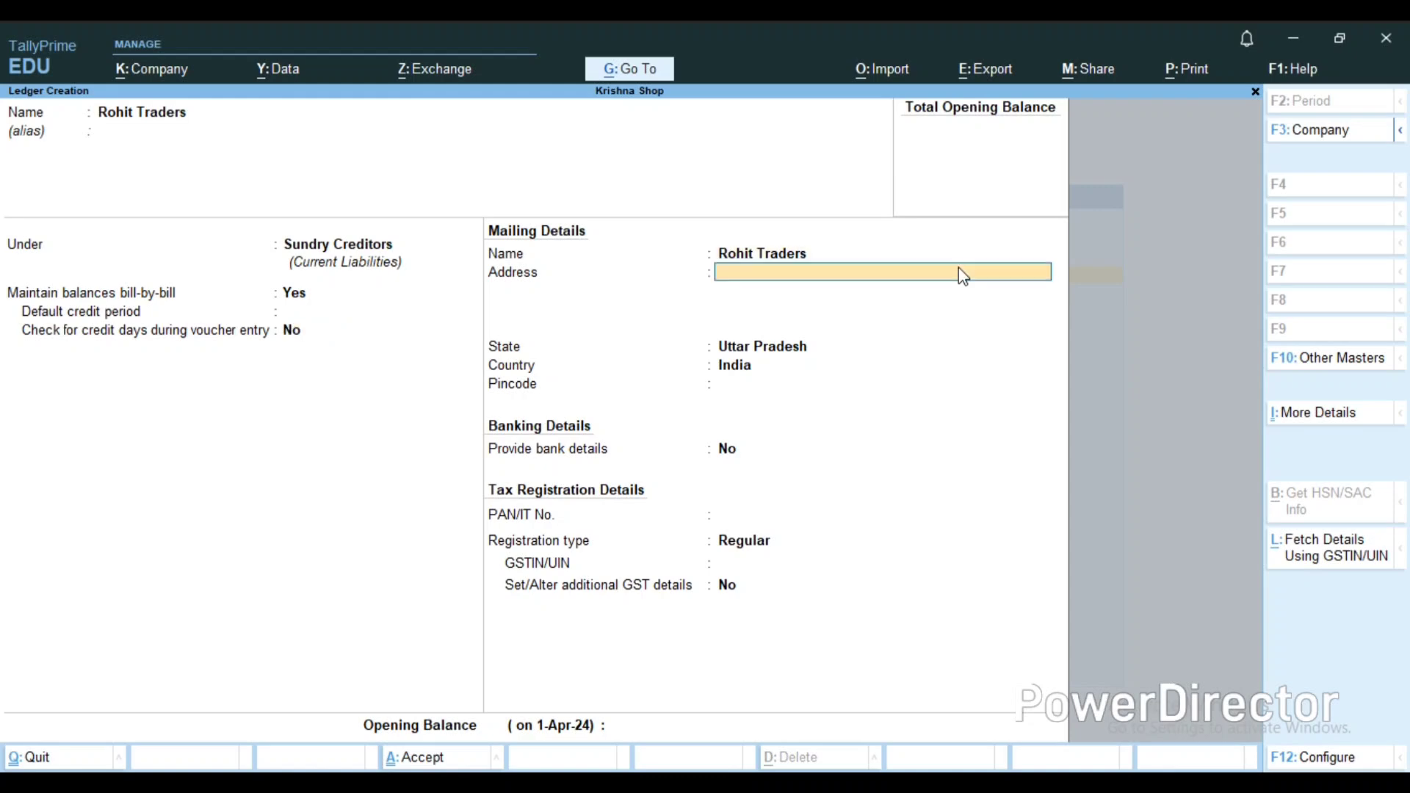
# Step: Keep the default mailing and bank details with Regular registration, enter the supplier's GSTIN, and save the Rohit Traders ledger
pyautogui.press('Return')
pyautogui.press('Return')
pyautogui.press('Return')
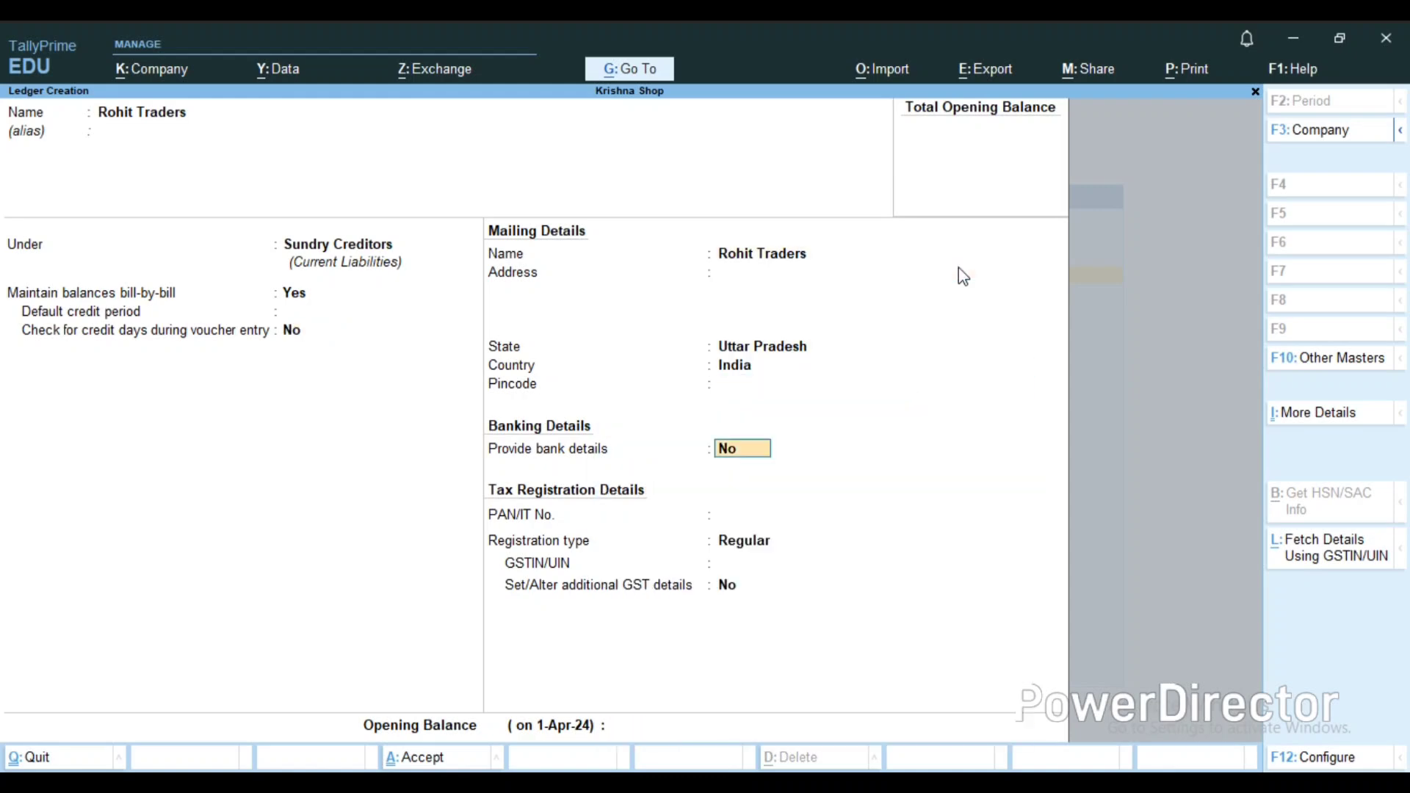
pyautogui.press('Return')
pyautogui.press('Return')
pyautogui.press('Return')
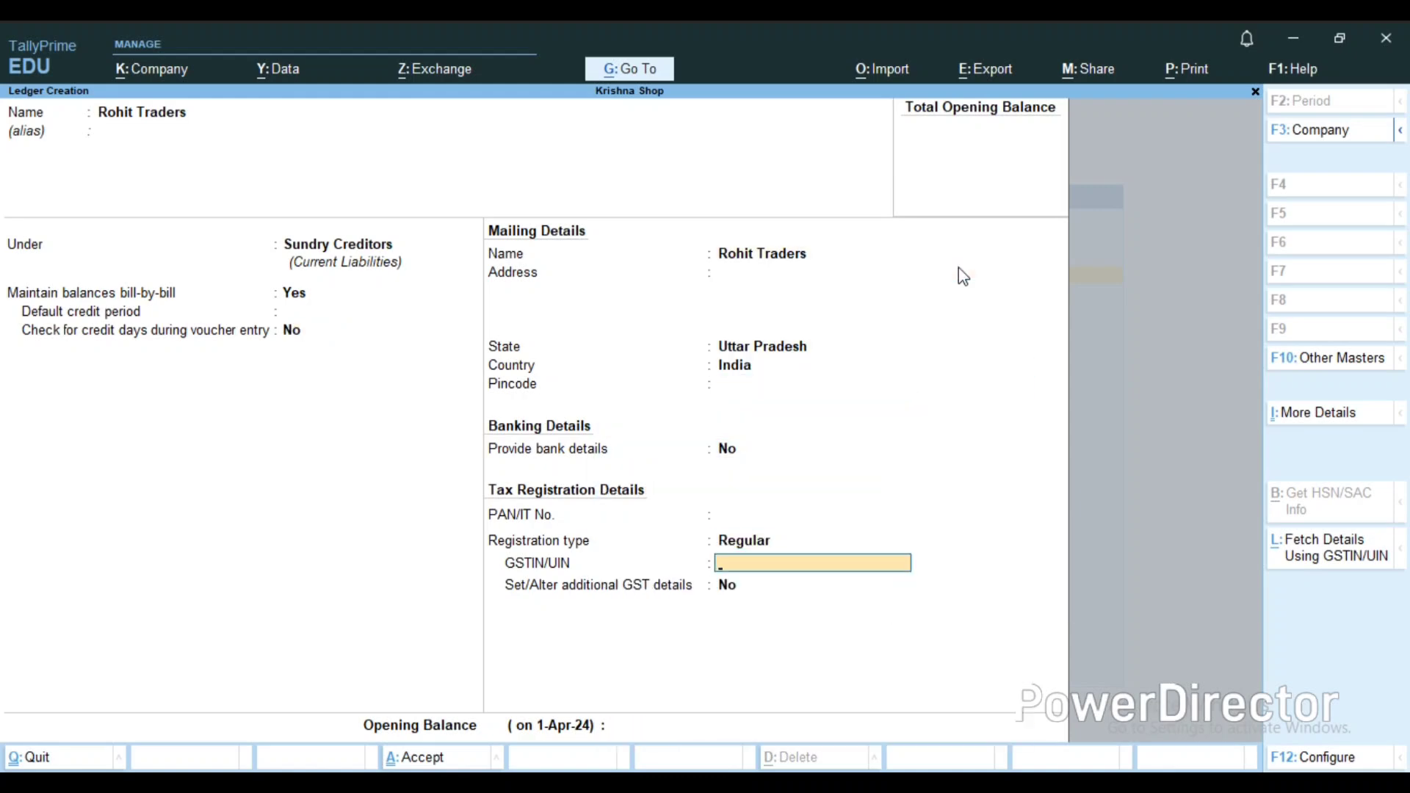
pyautogui.write('09AAACB5343')
pyautogui.write('E1ZZ')
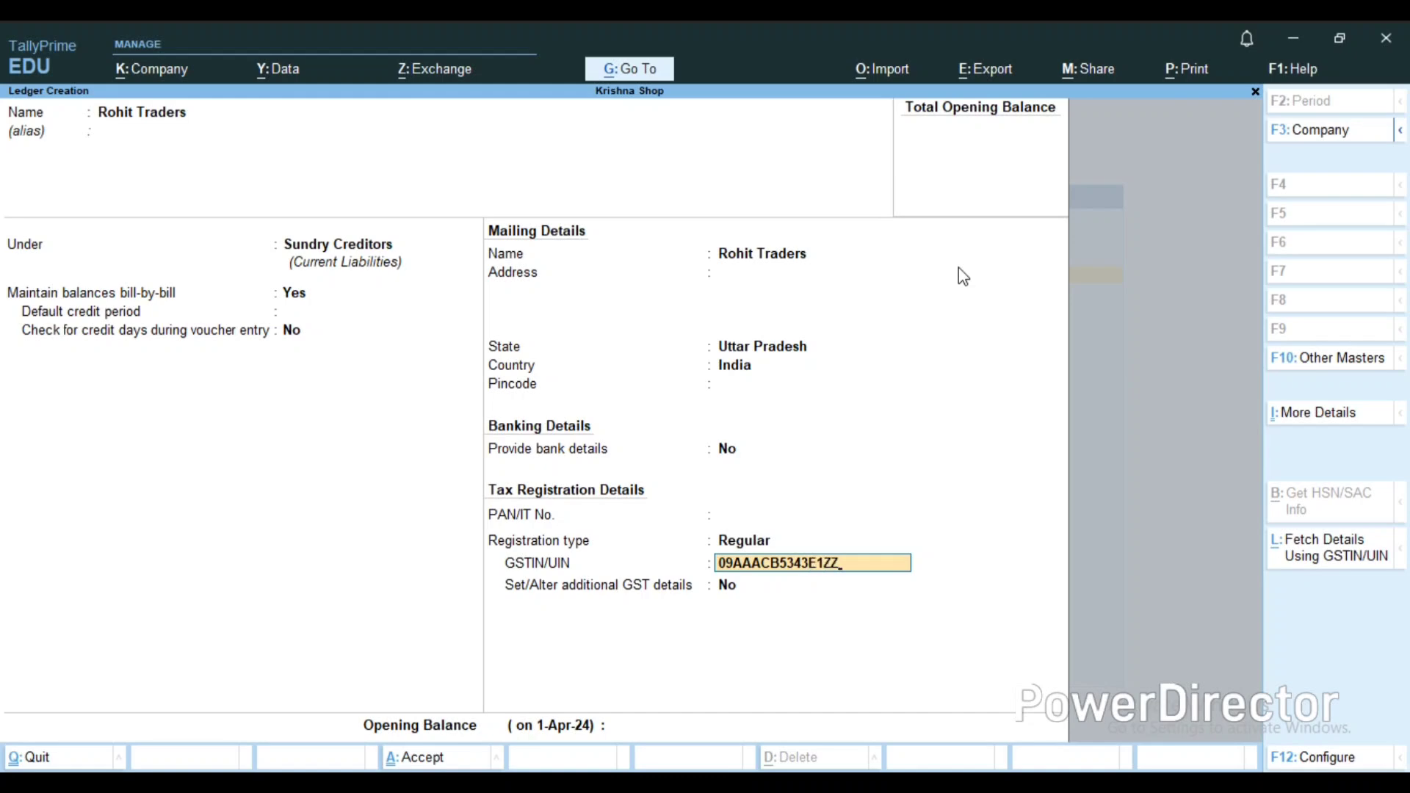
pyautogui.press('ctrl')
pyautogui.hotkey('ctrl', 'a')
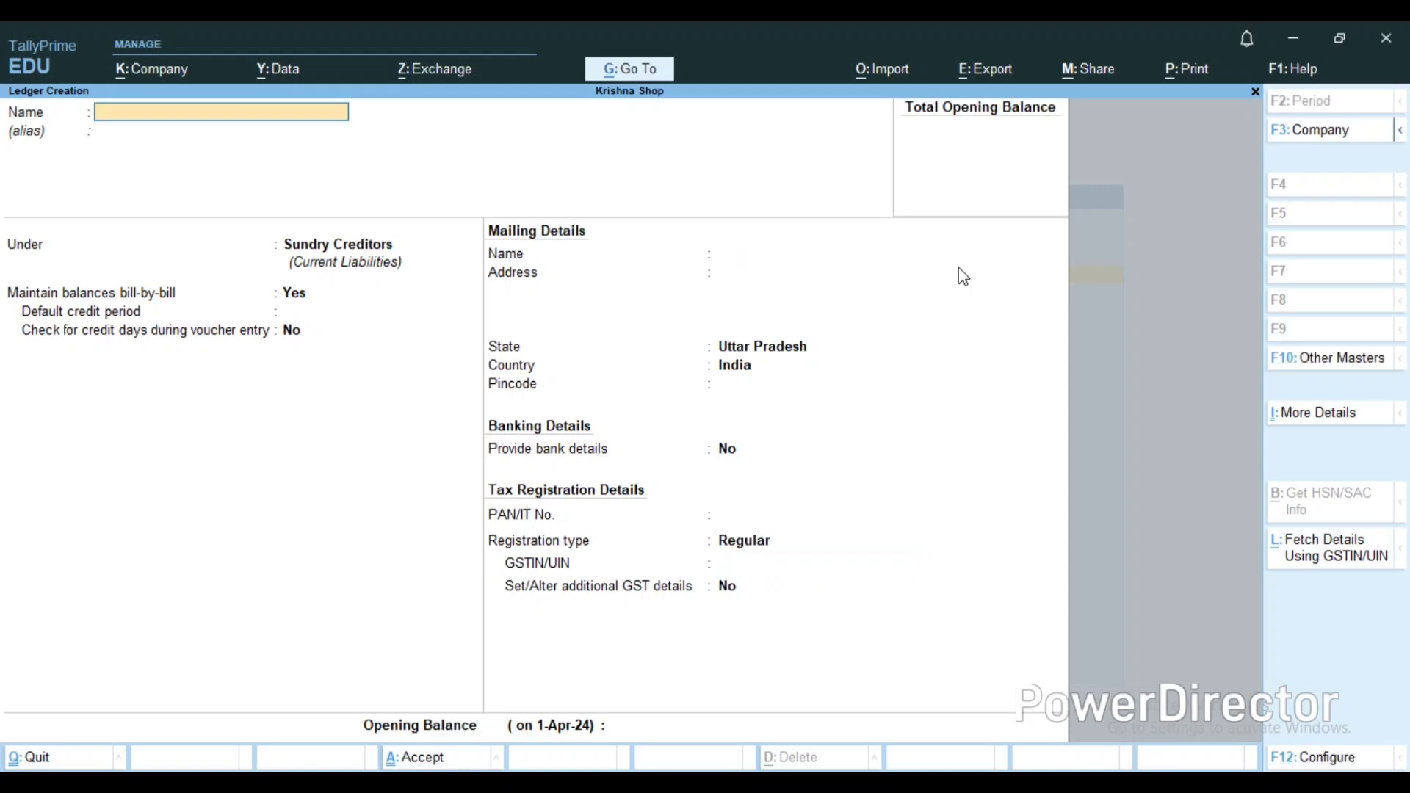
# Step: Name the next ledger Aman Traders, place it under Sundry Debtors and keep the default mailing and bank details
pyautogui.write('Aman Traders')
pyautogui.press('Return')
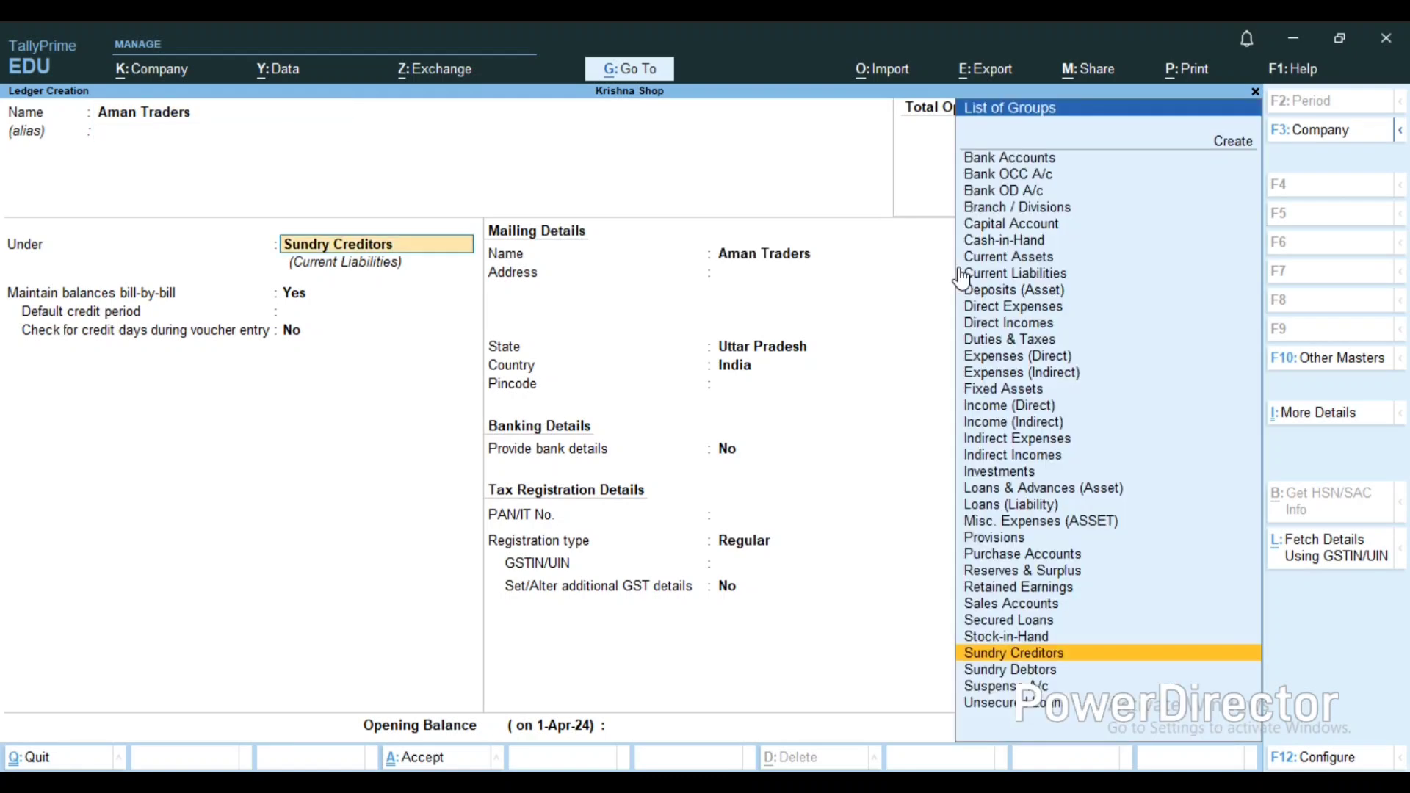
pyautogui.write('Sun')
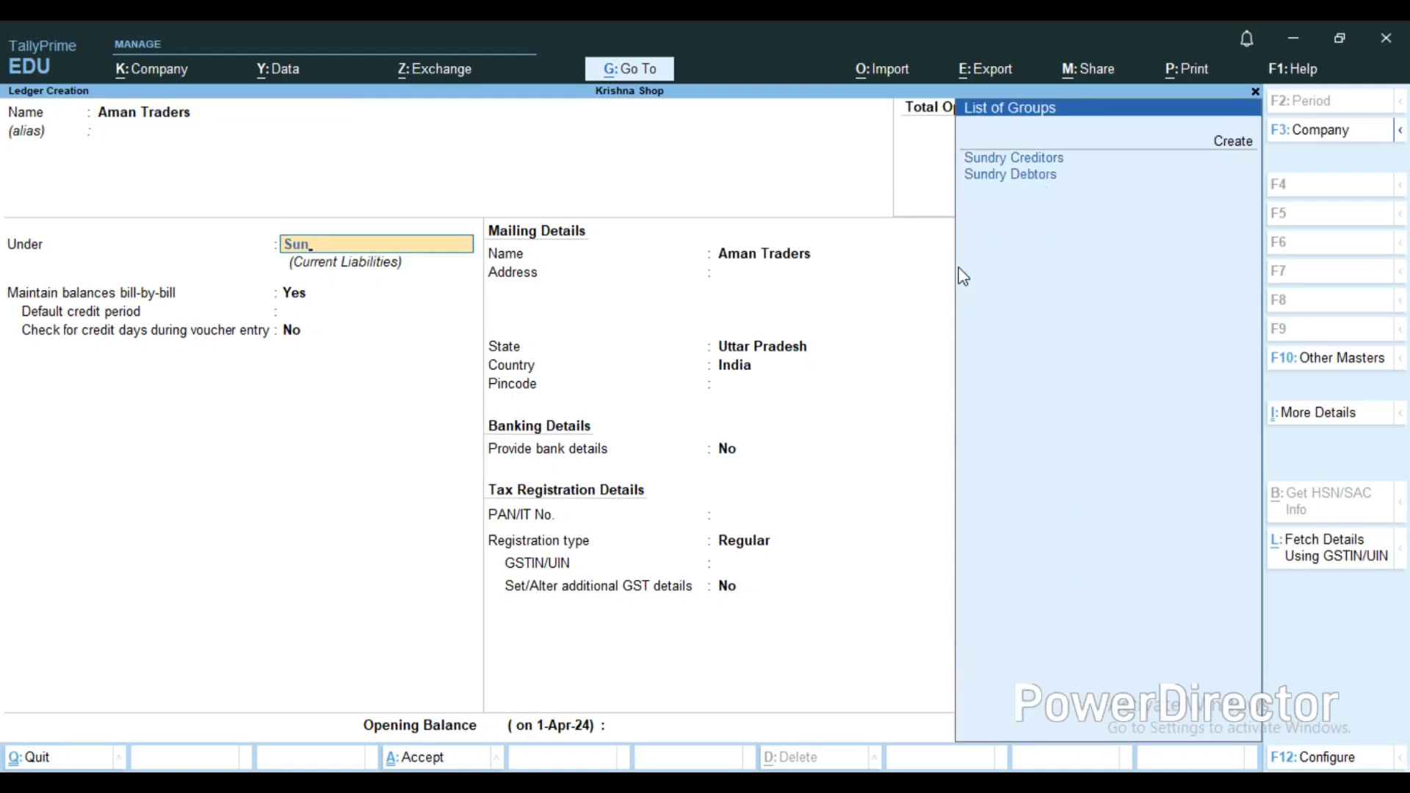
pyautogui.press('Down')
pyautogui.press('Return')
pyautogui.press('Return')
pyautogui.press('Return')
pyautogui.press('Return')
pyautogui.press('Return')
pyautogui.press('Return')
pyautogui.press('Return')
pyautogui.press('Return')
pyautogui.press('Return')
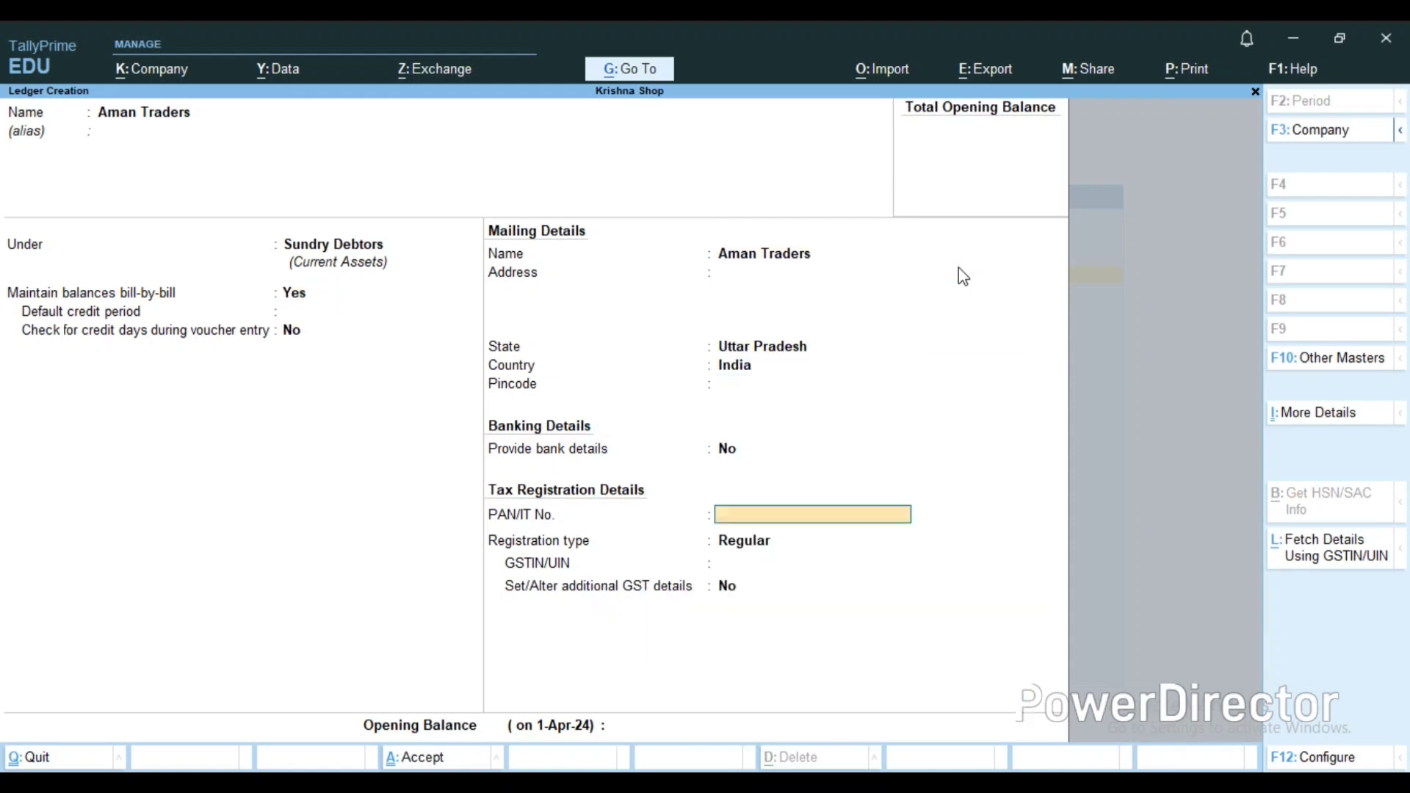
# Step: Enter the GSTIN for Aman Traders with Regular registration type and save the ledger
pyautogui.press('Return')
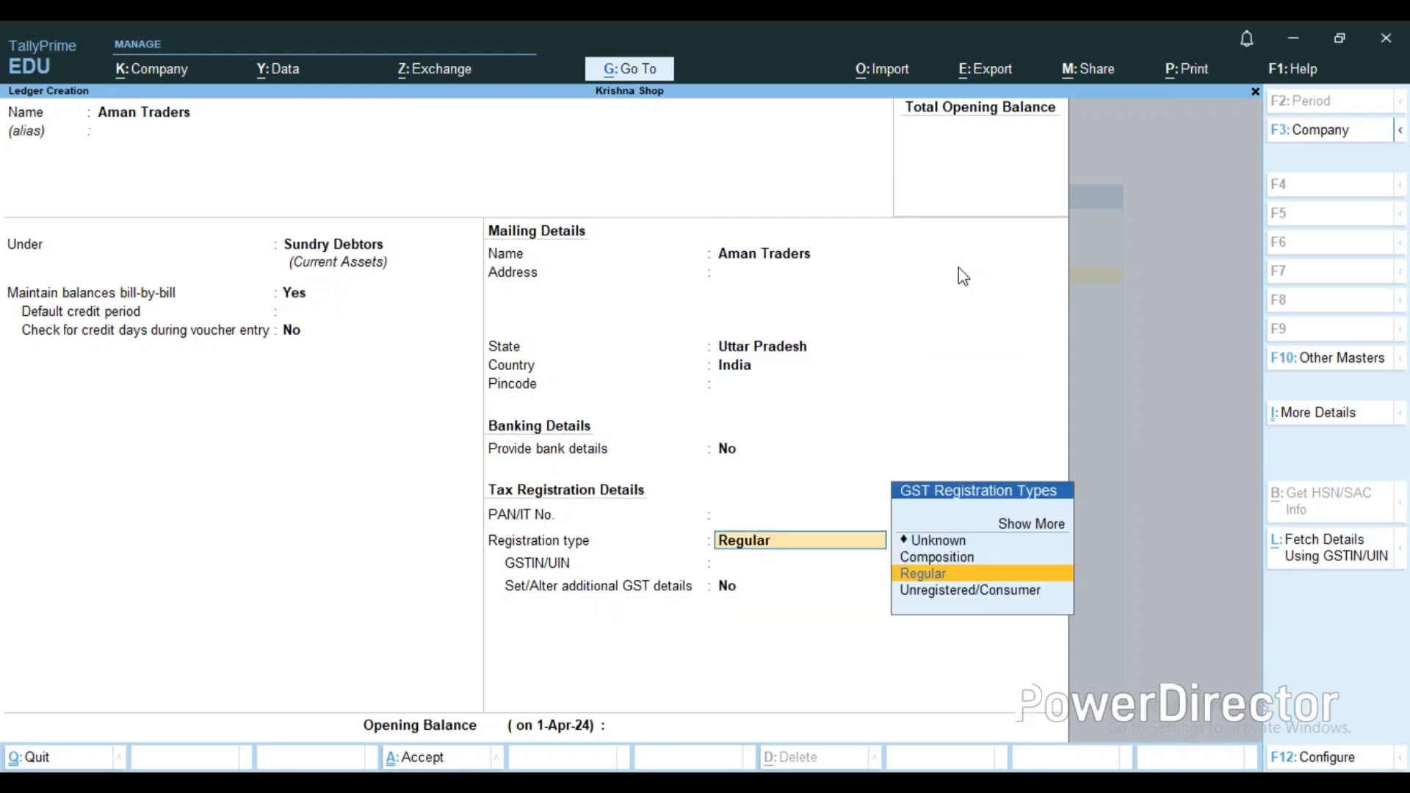
pyautogui.press('BackSpace')
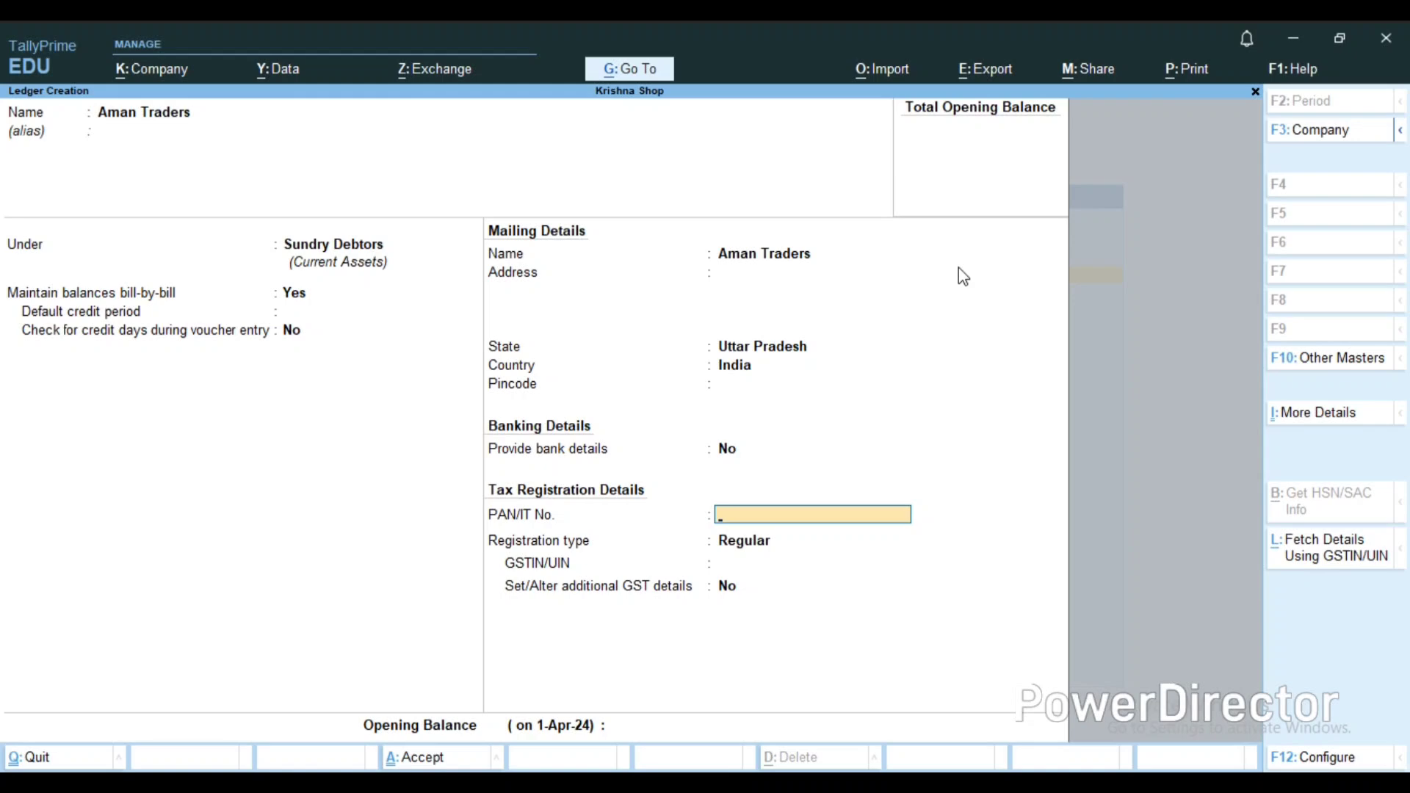
pyautogui.press('Return')
pyautogui.press('Return')
pyautogui.write('09')
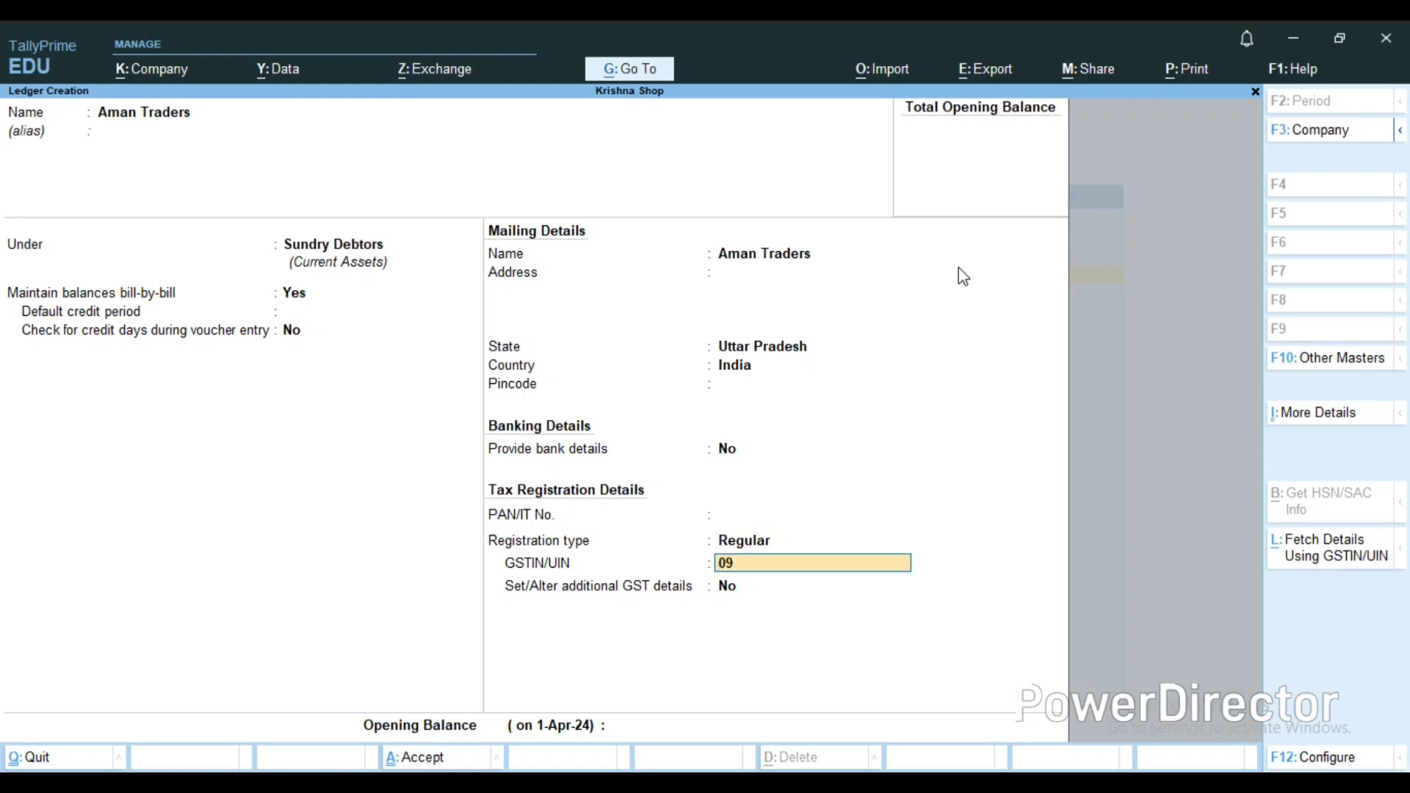
pyautogui.write('AAACB')
pyautogui.write('5343E1ZZ')
pyautogui.press('ctrl')
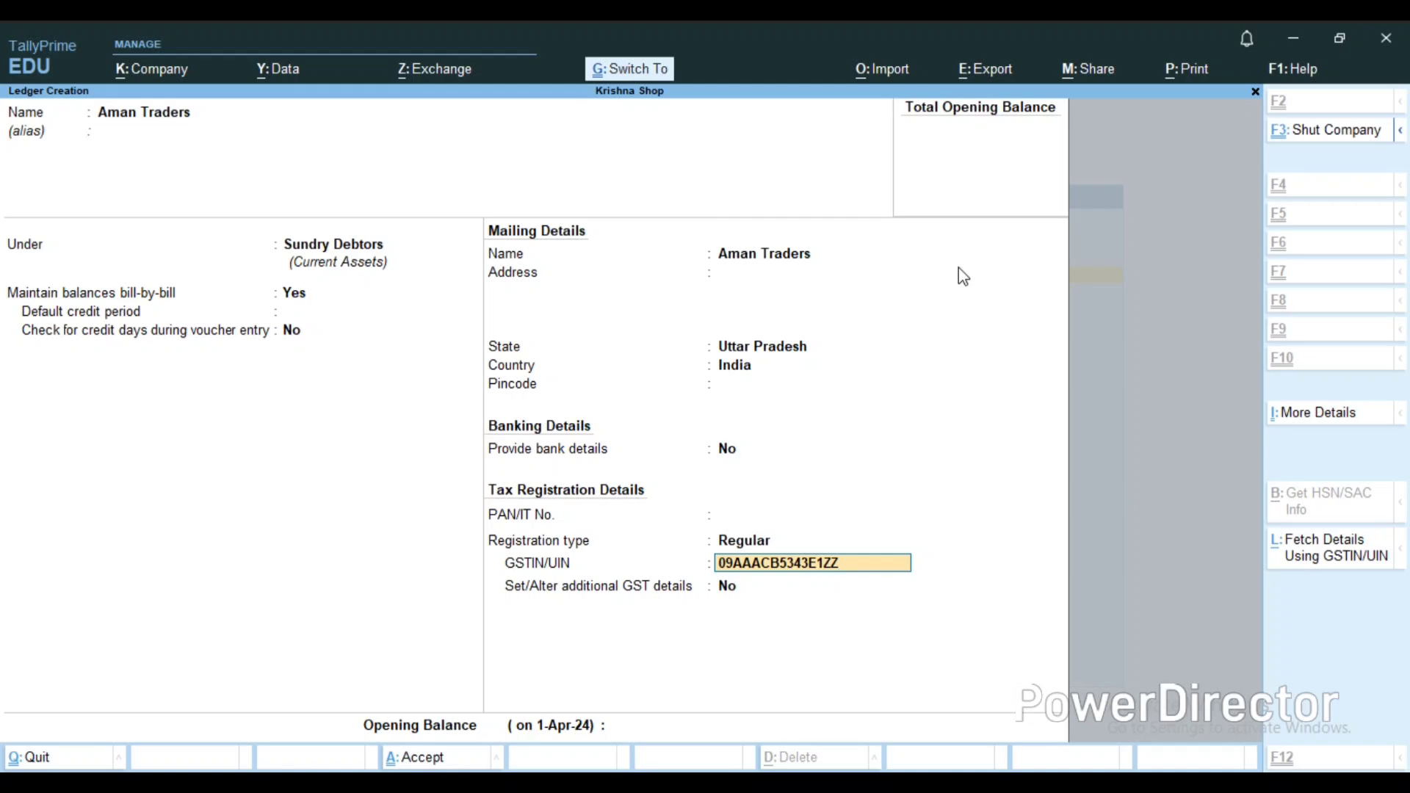
pyautogui.hotkey('ctrl', 'a')
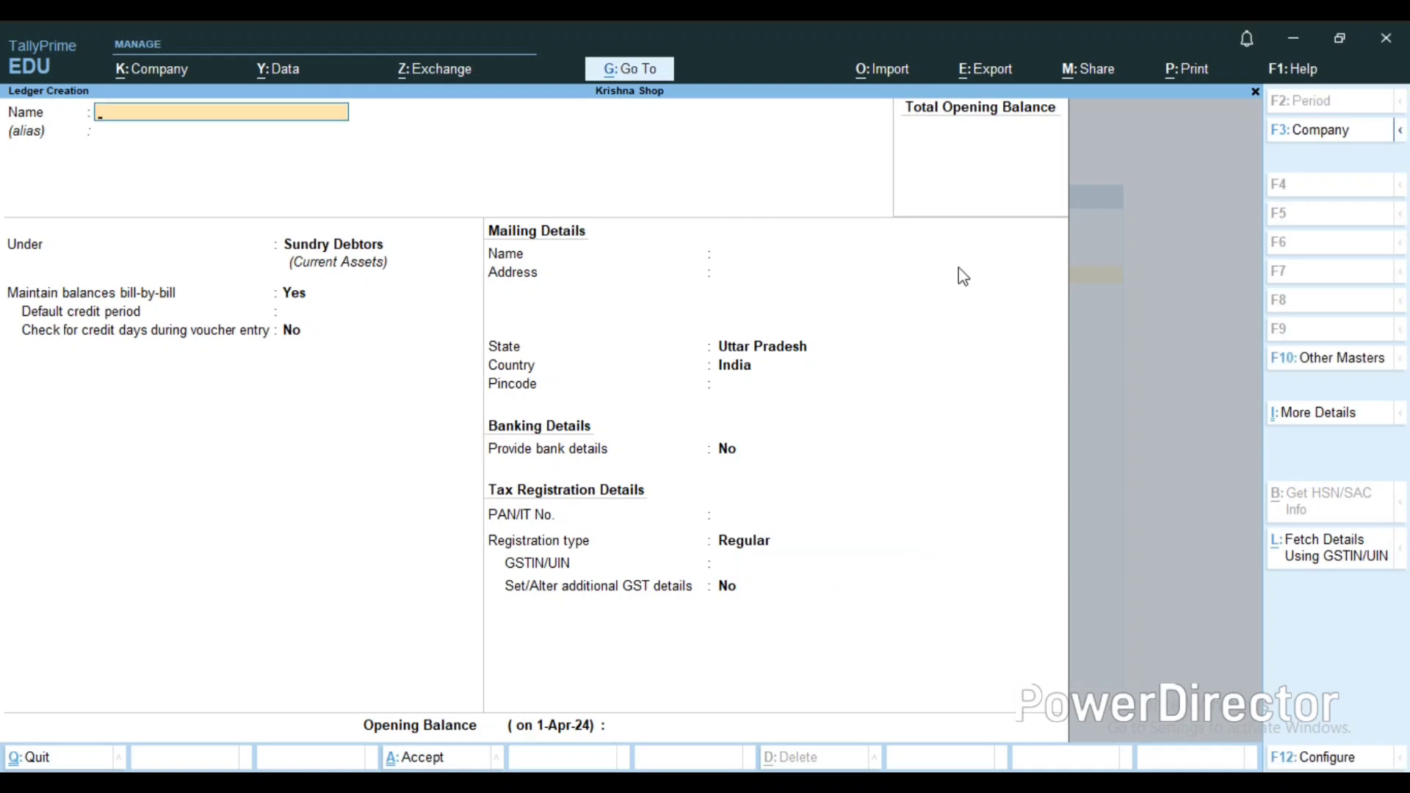
# Step: Browse backwards through the company's saved ledgers to check their details, and return to the blank ledger form
pyautogui.press('pageup')
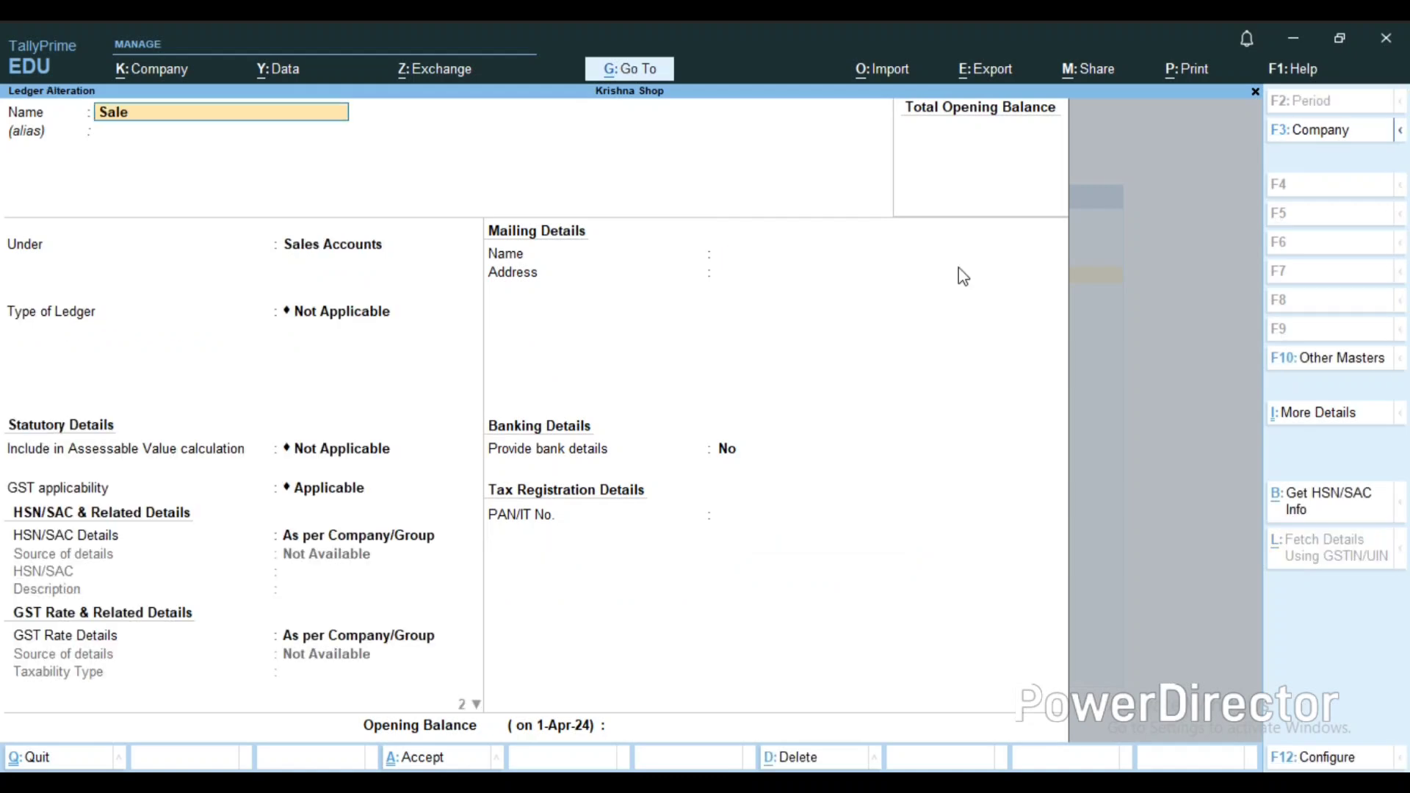
pyautogui.press('pageup')
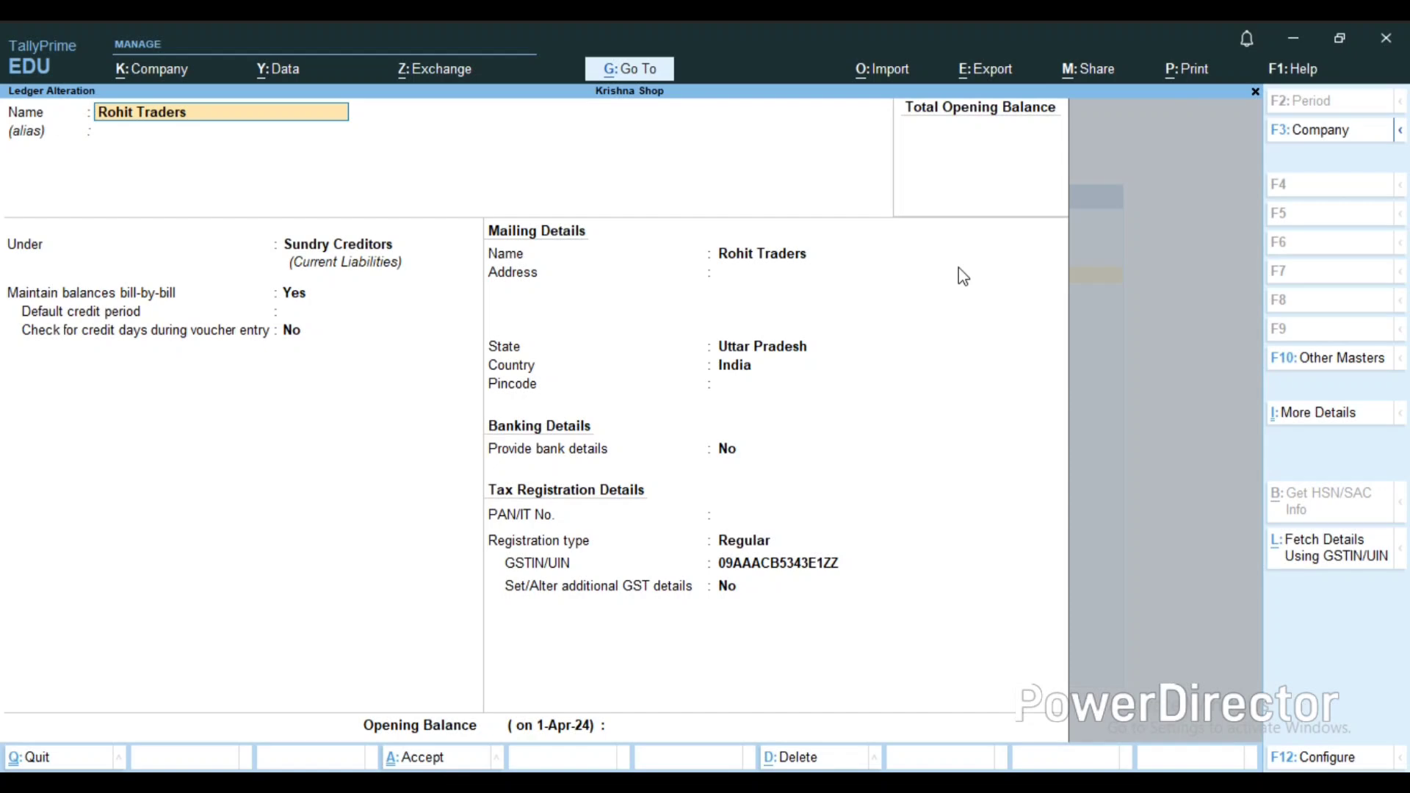
pyautogui.press('pageup')
pyautogui.press('Escape')
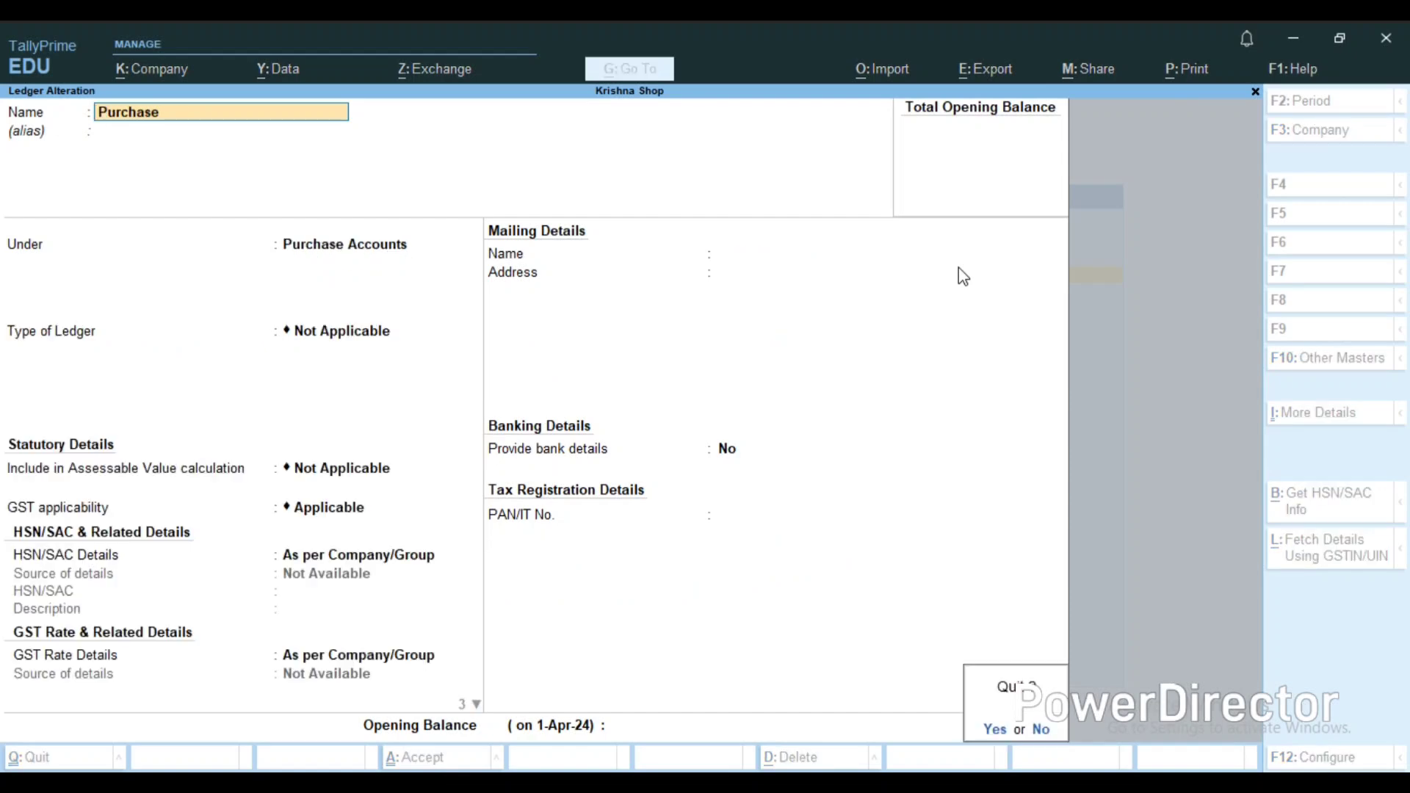
pyautogui.press('n')
pyautogui.press('pageup')
pyautogui.press('pageup')
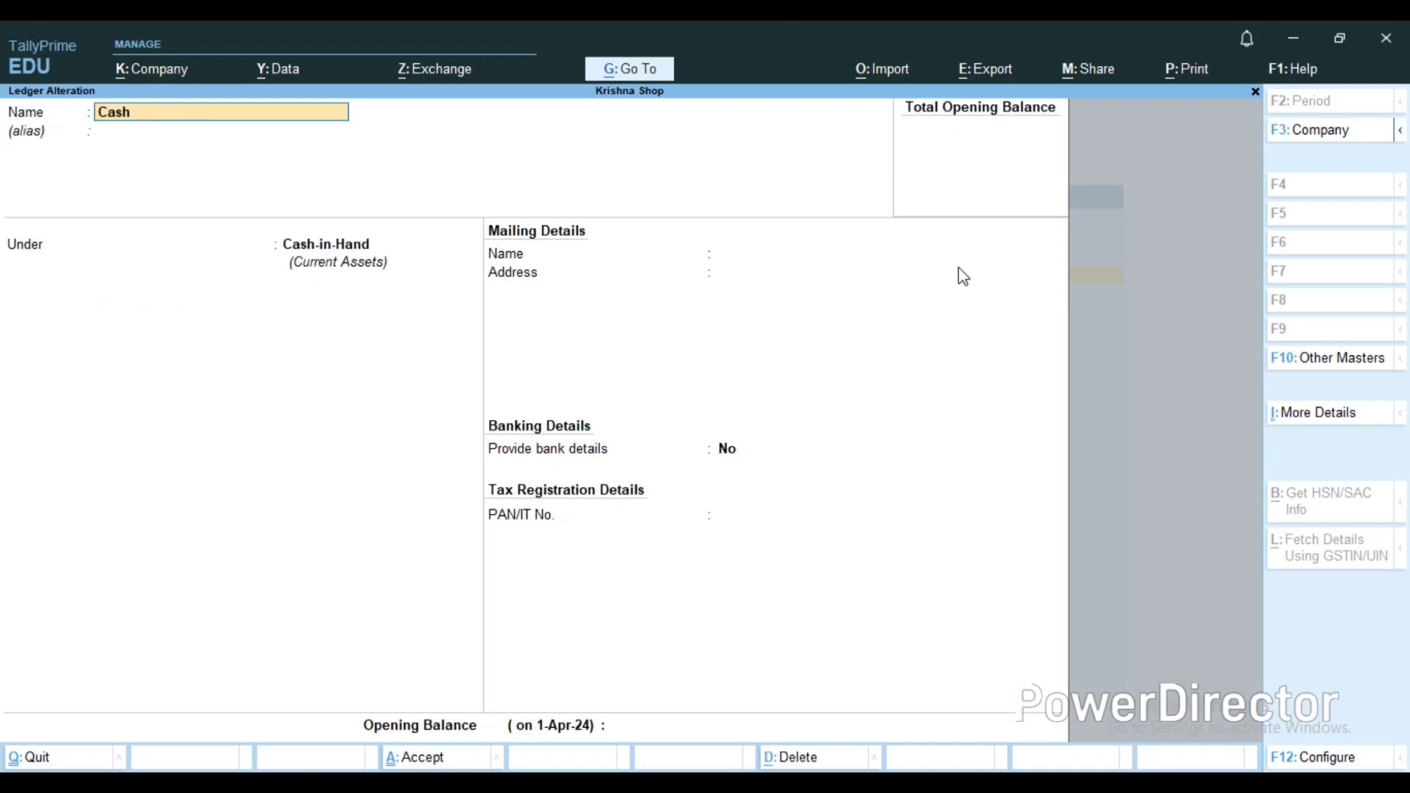
pyautogui.press('pageup')
pyautogui.press('pageup')
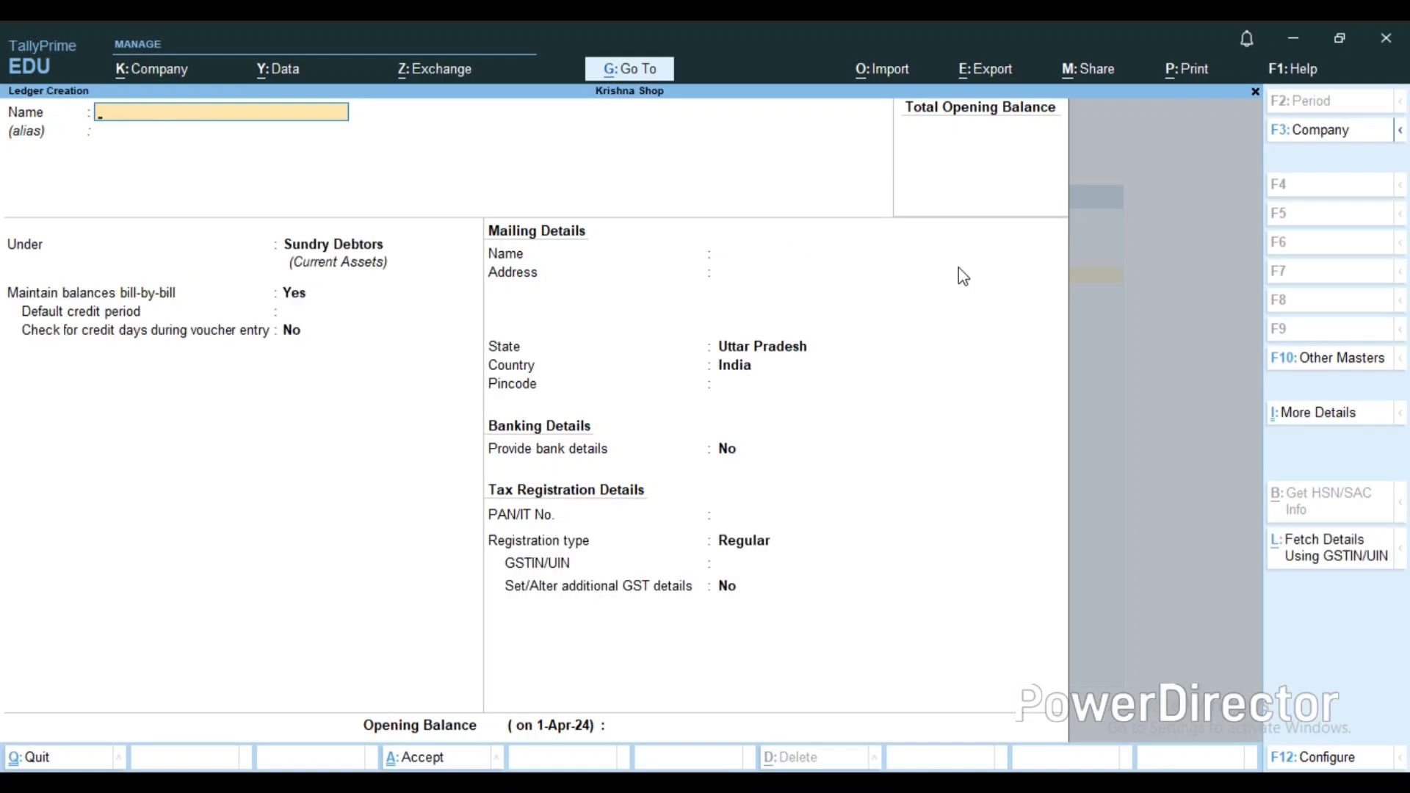
pyautogui.press('pageup')
pyautogui.press('pageup')
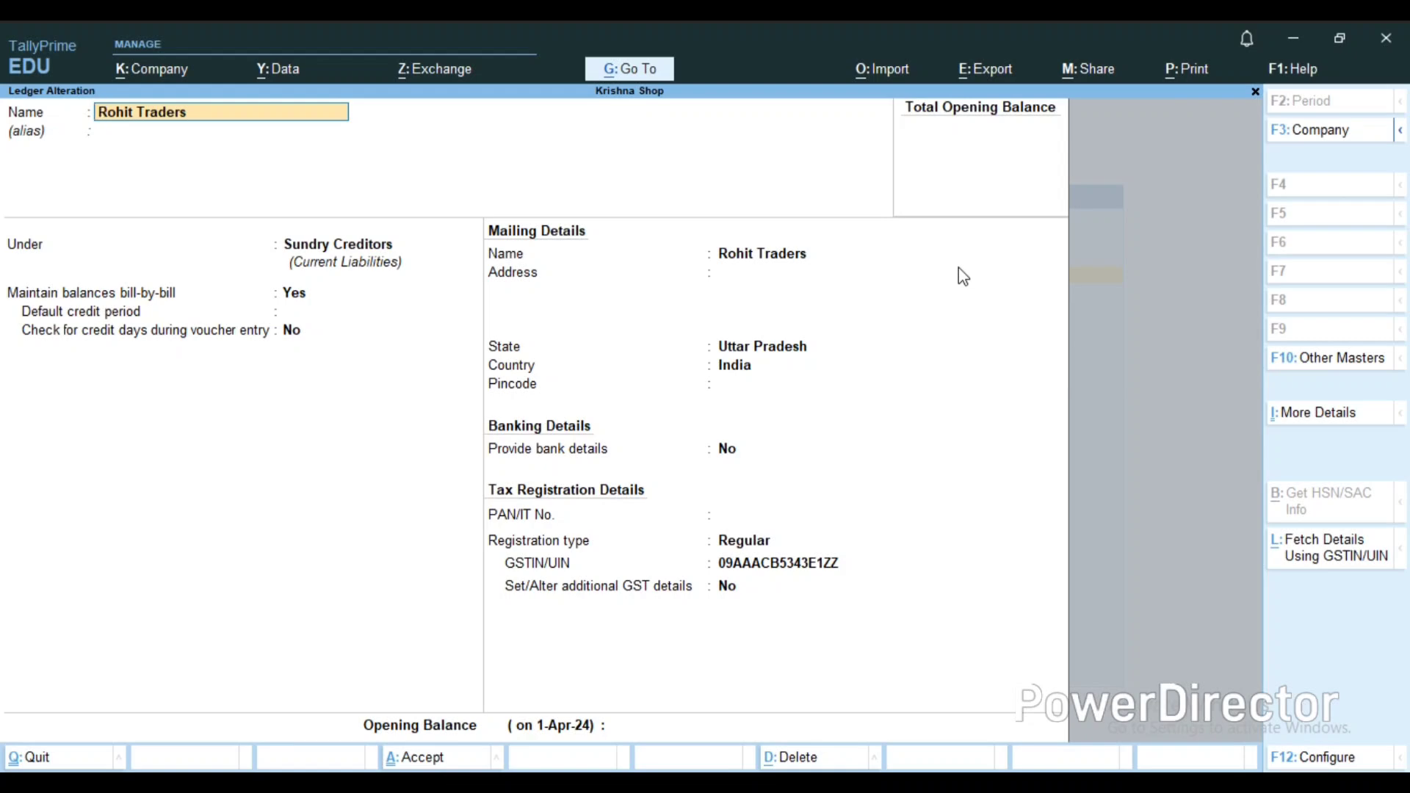
pyautogui.press('BackSpace')
pyautogui.press('Escape')
pyautogui.press('Return')
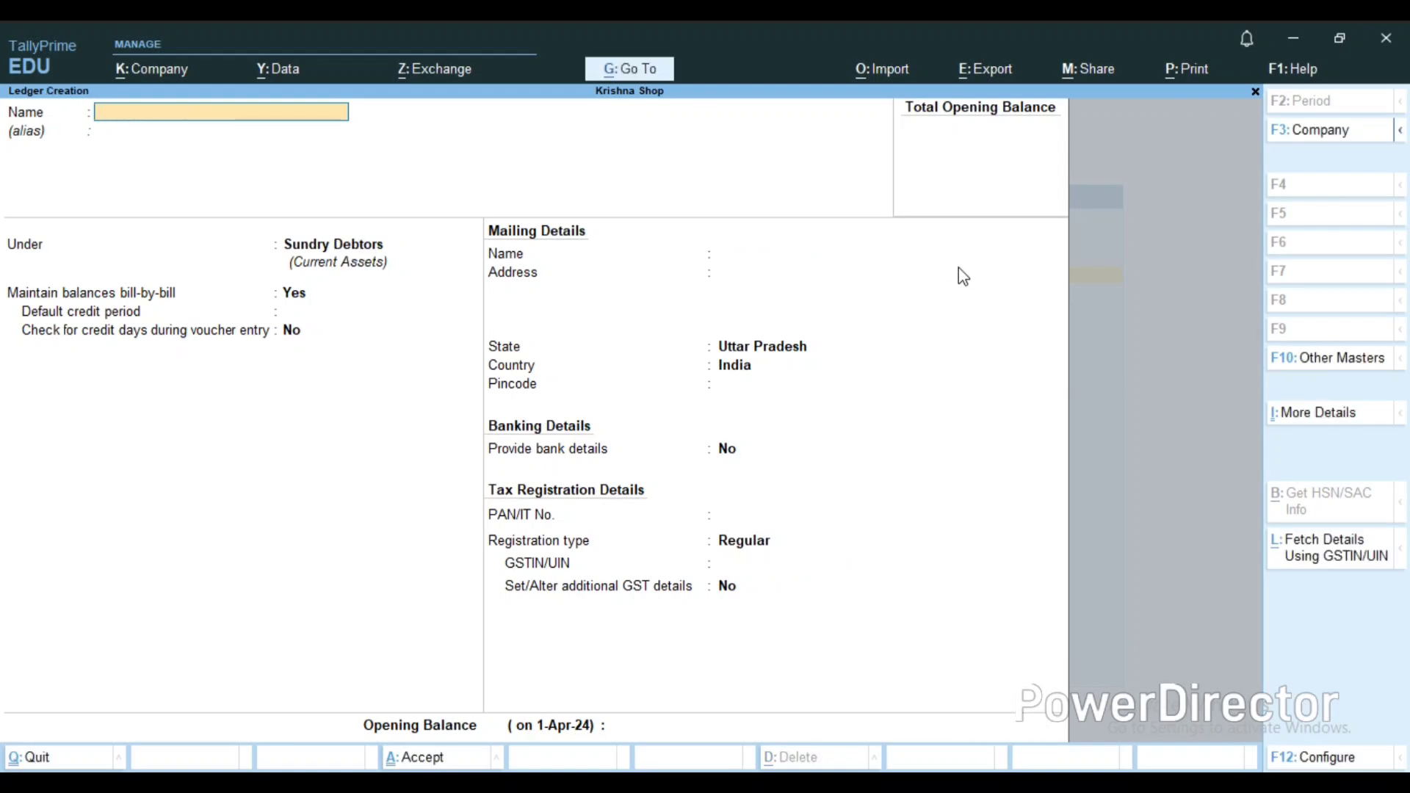
# Step: Return to the Gateway of Tally and reopen Ledger creation from the list of accounting masters
pyautogui.press('Escape')
pyautogui.press('Return')
pyautogui.press('Escape')
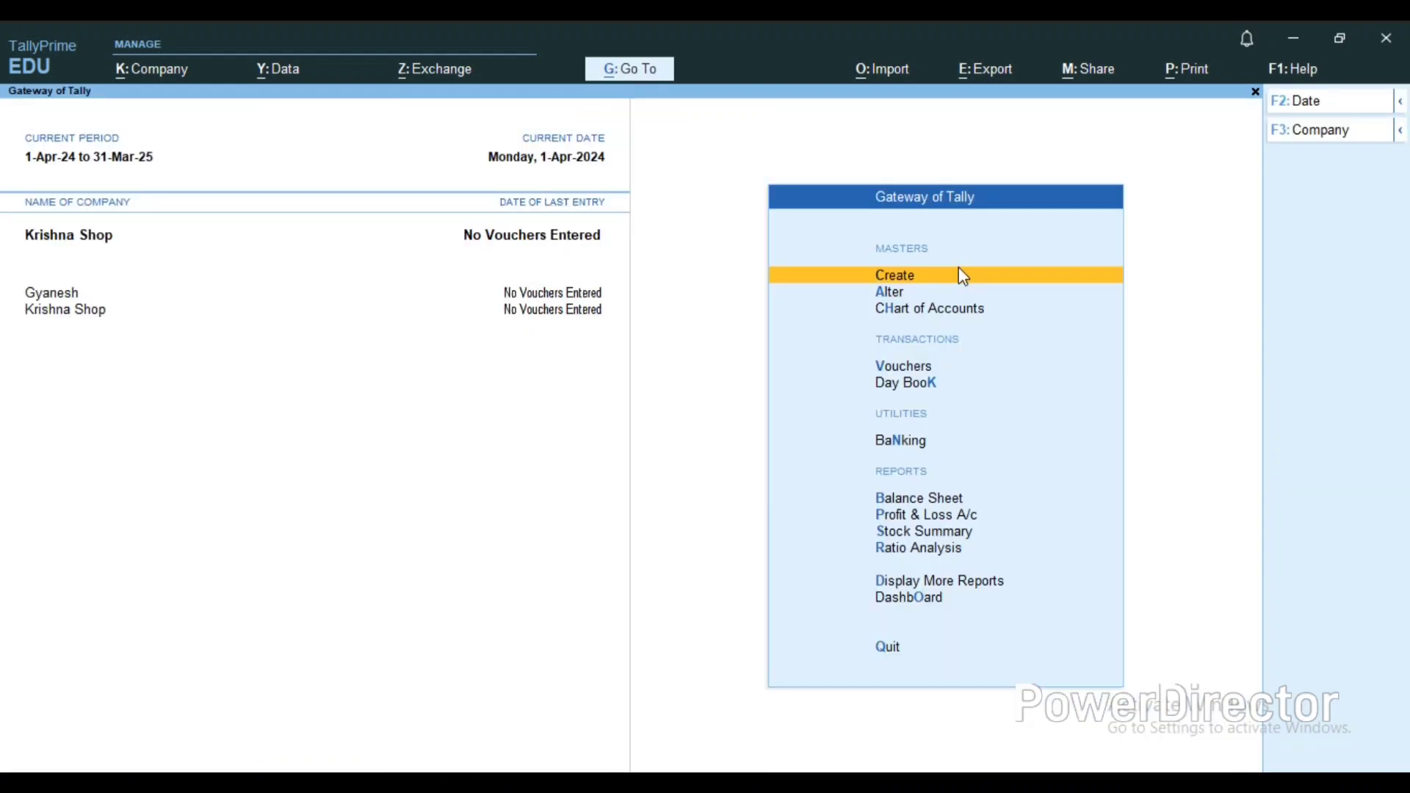
pyautogui.press('Down')
pyautogui.press('Down')
pyautogui.press('Down')
pyautogui.press('Up')
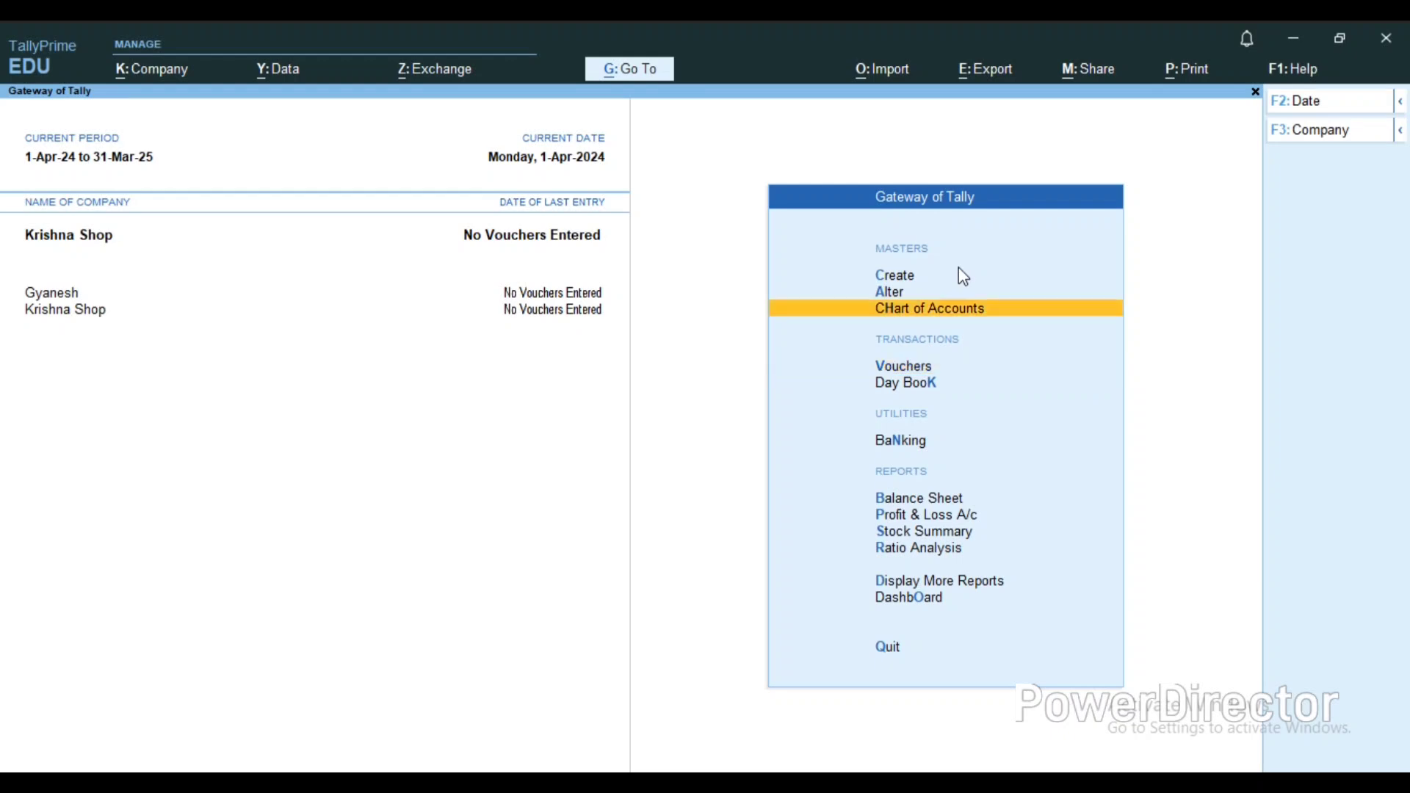
pyautogui.press('Up')
pyautogui.press('Up')
pyautogui.press('Return')
pyautogui.press('Down')
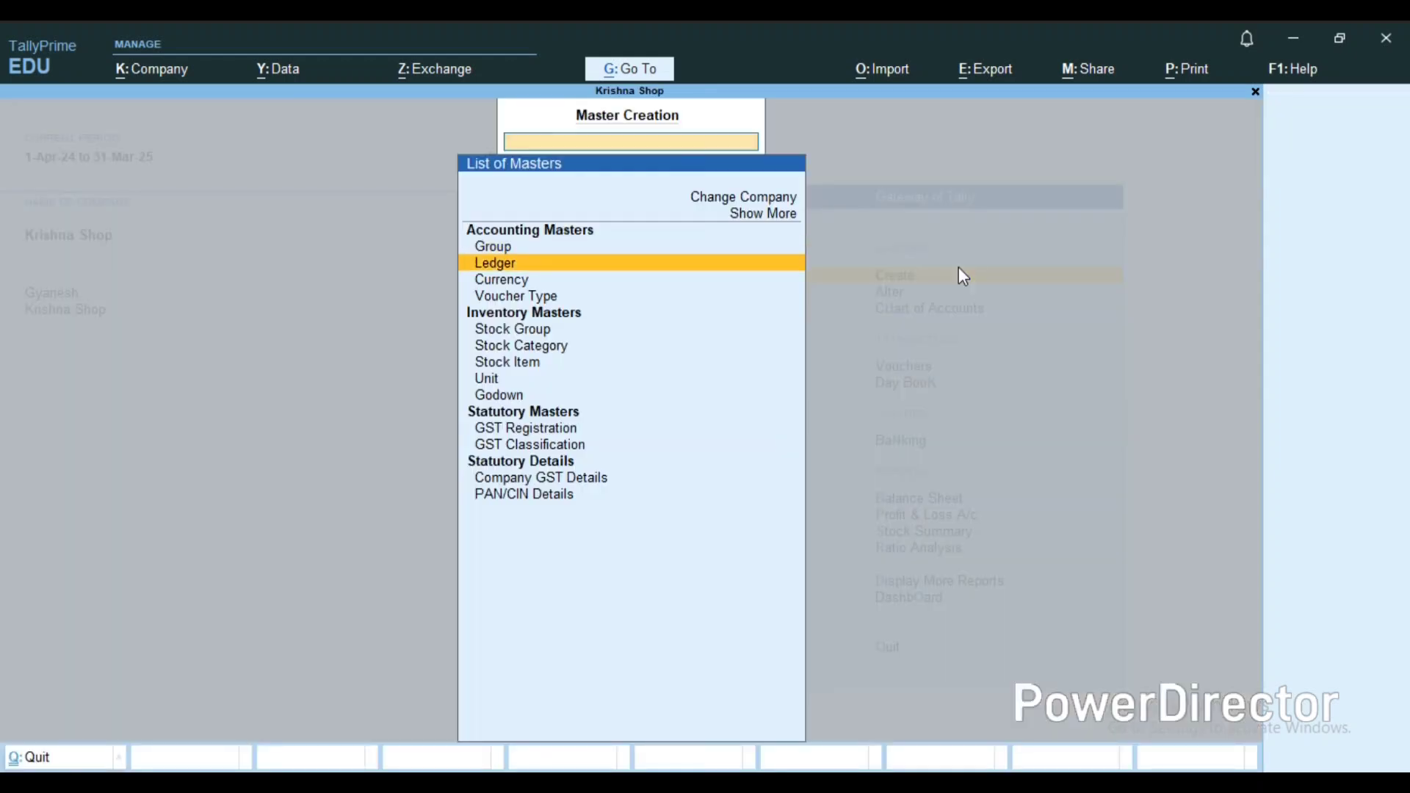
pyautogui.press('Return')
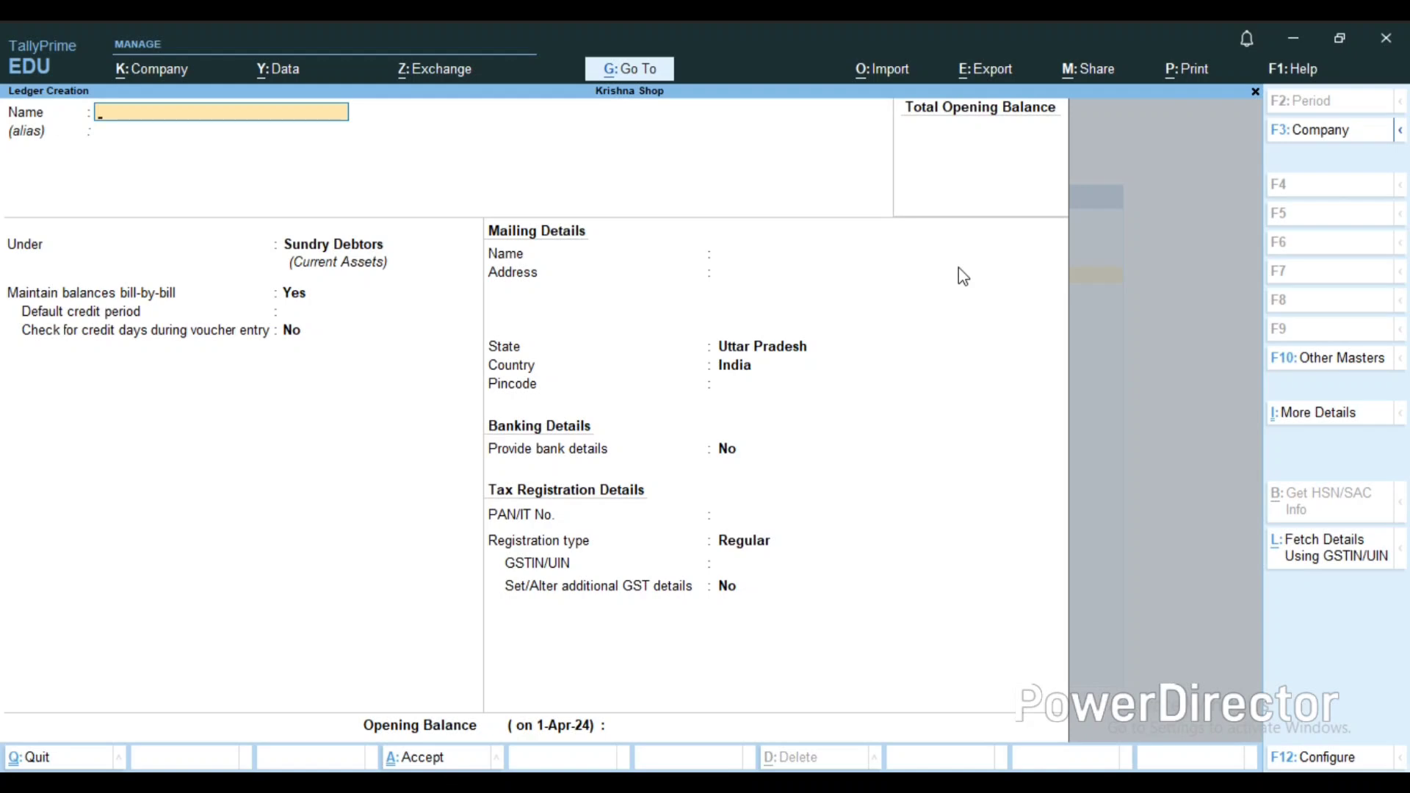
# Step: Name the new ledger Cgst, place it under Duties & Taxes and set its type of duty/tax to GST
pyautogui.write('Cgst')
pyautogui.press('Return')
pyautogui.write('Du')
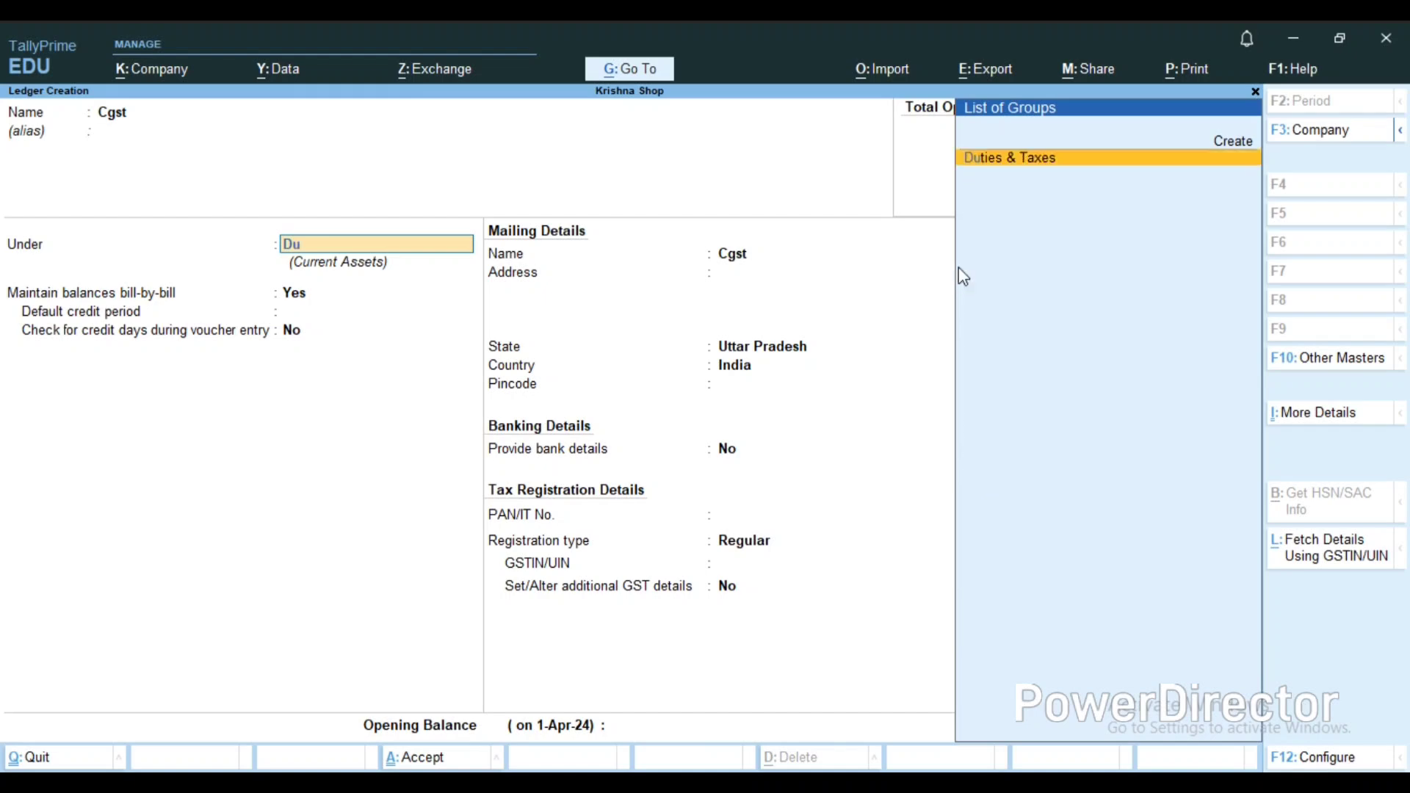
pyautogui.press('Return')
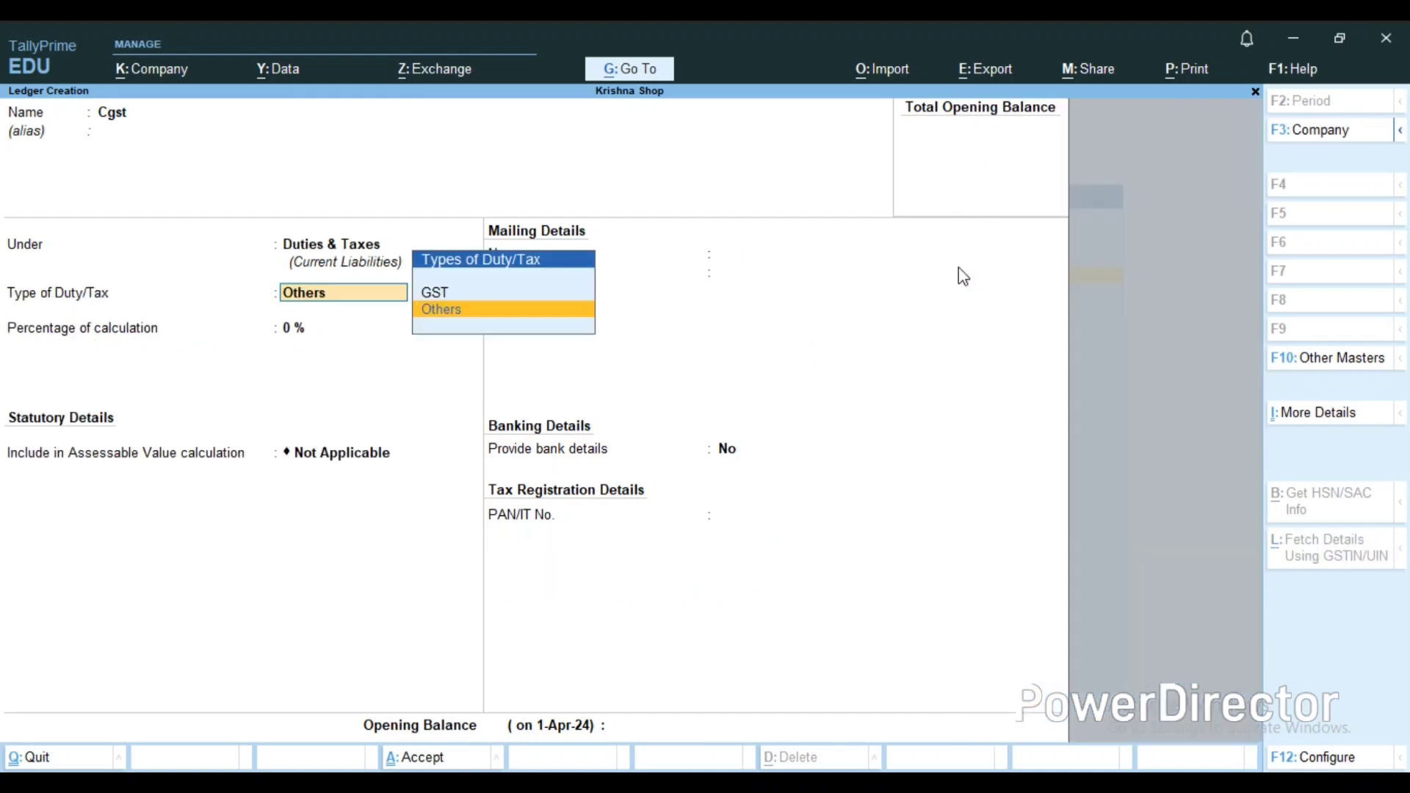
pyautogui.press('Up')
pyautogui.press('Return')
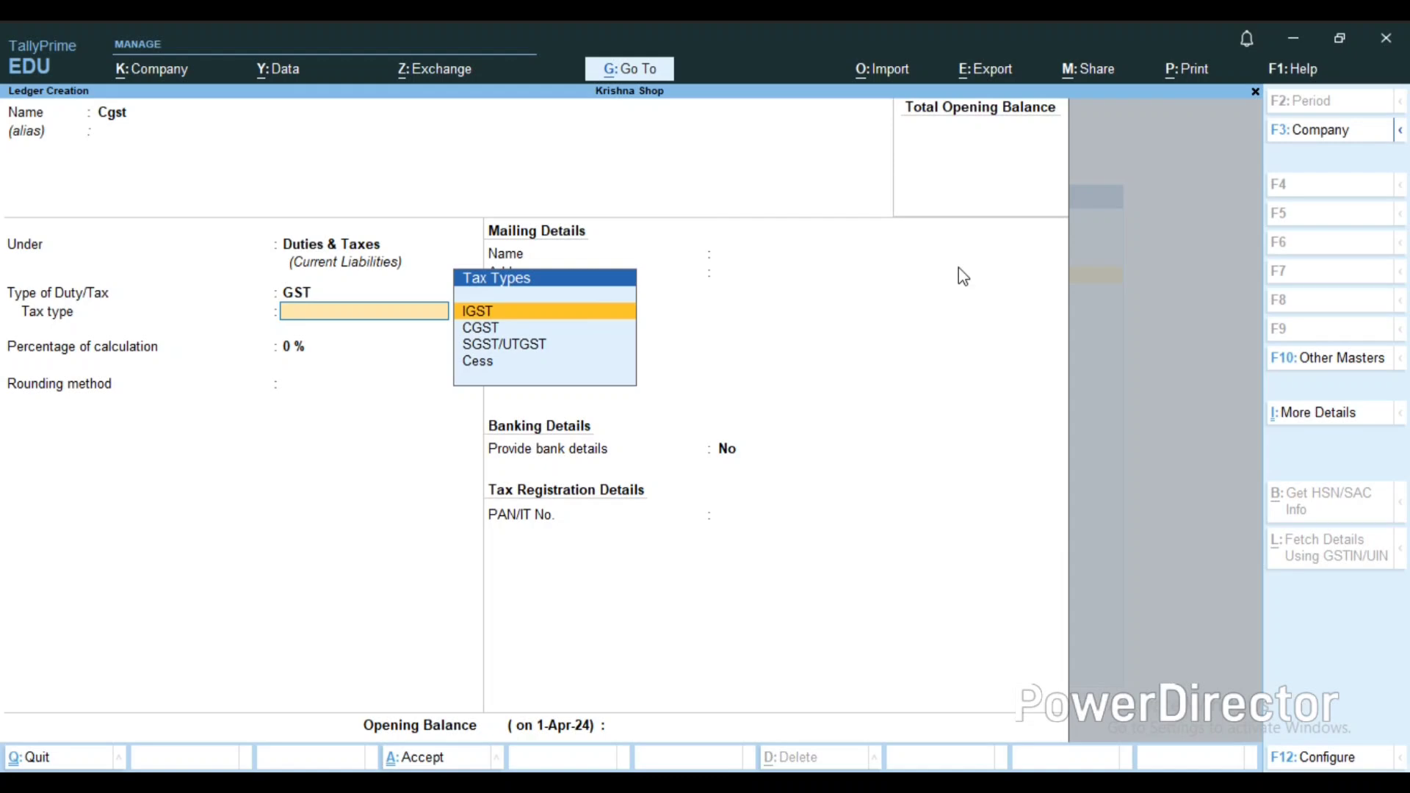
# Step: Set the Cgst ledger's tax type to CGST, keep its calculation percentage at 0 %, and save it
pyautogui.press('Down')
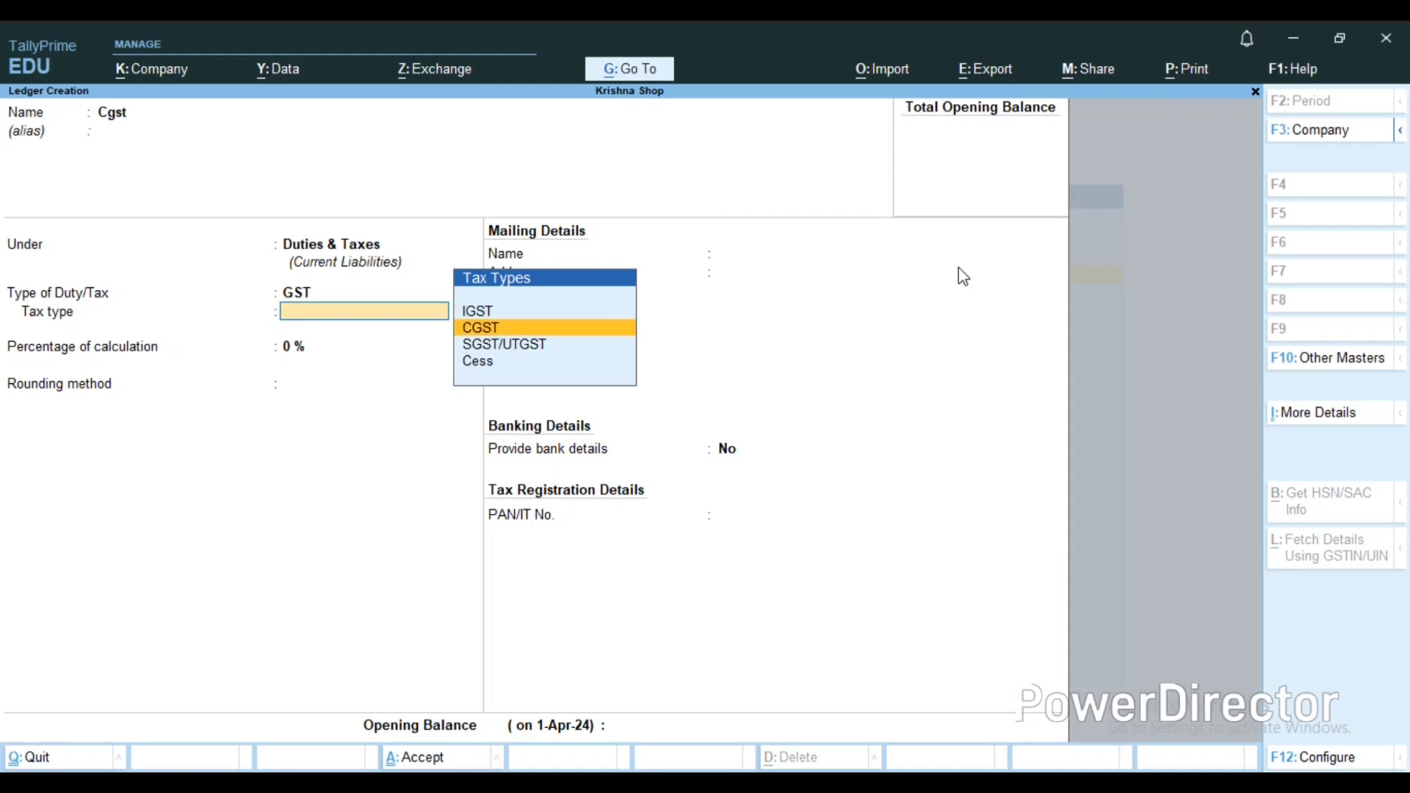
pyautogui.press('Down')
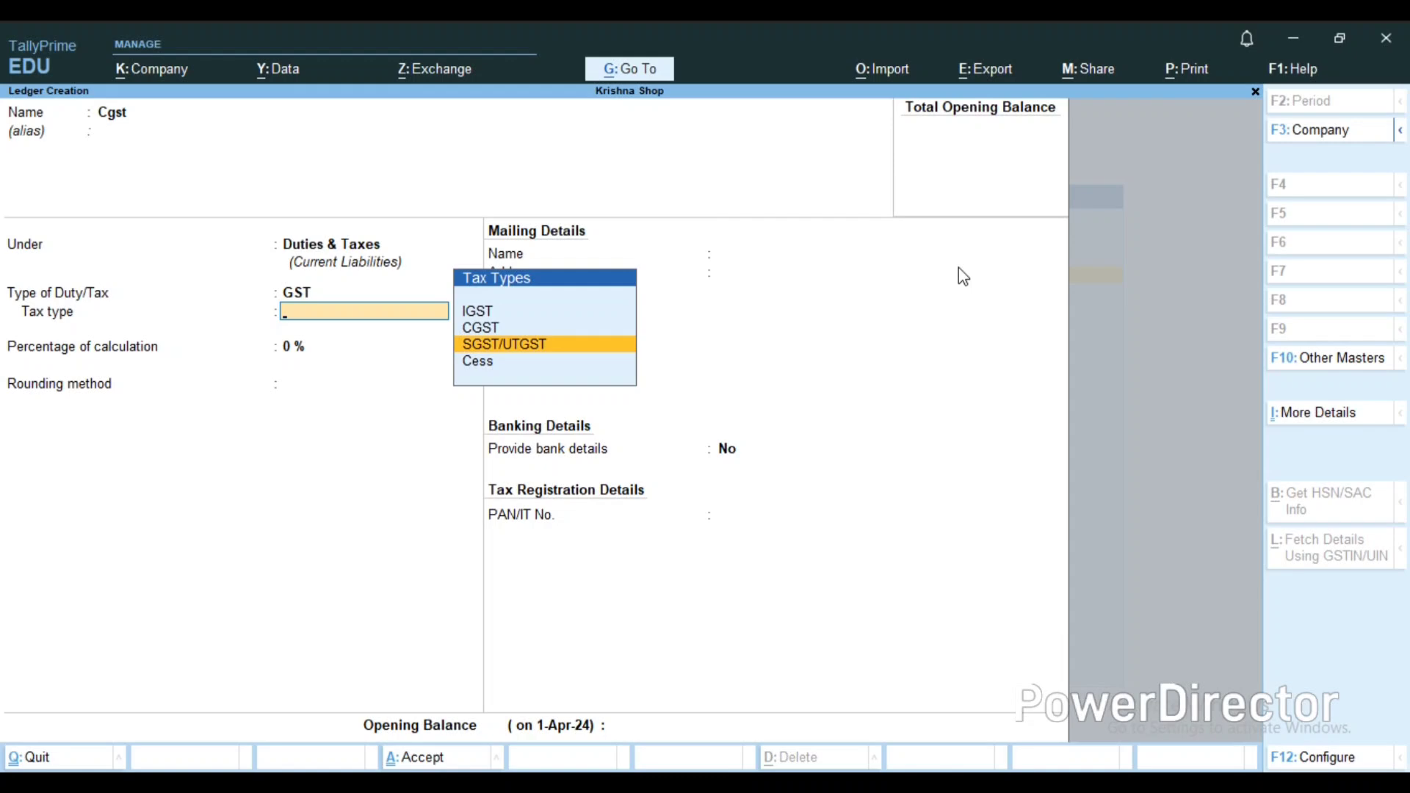
pyautogui.press('Up')
pyautogui.press('Up')
pyautogui.press('Down')
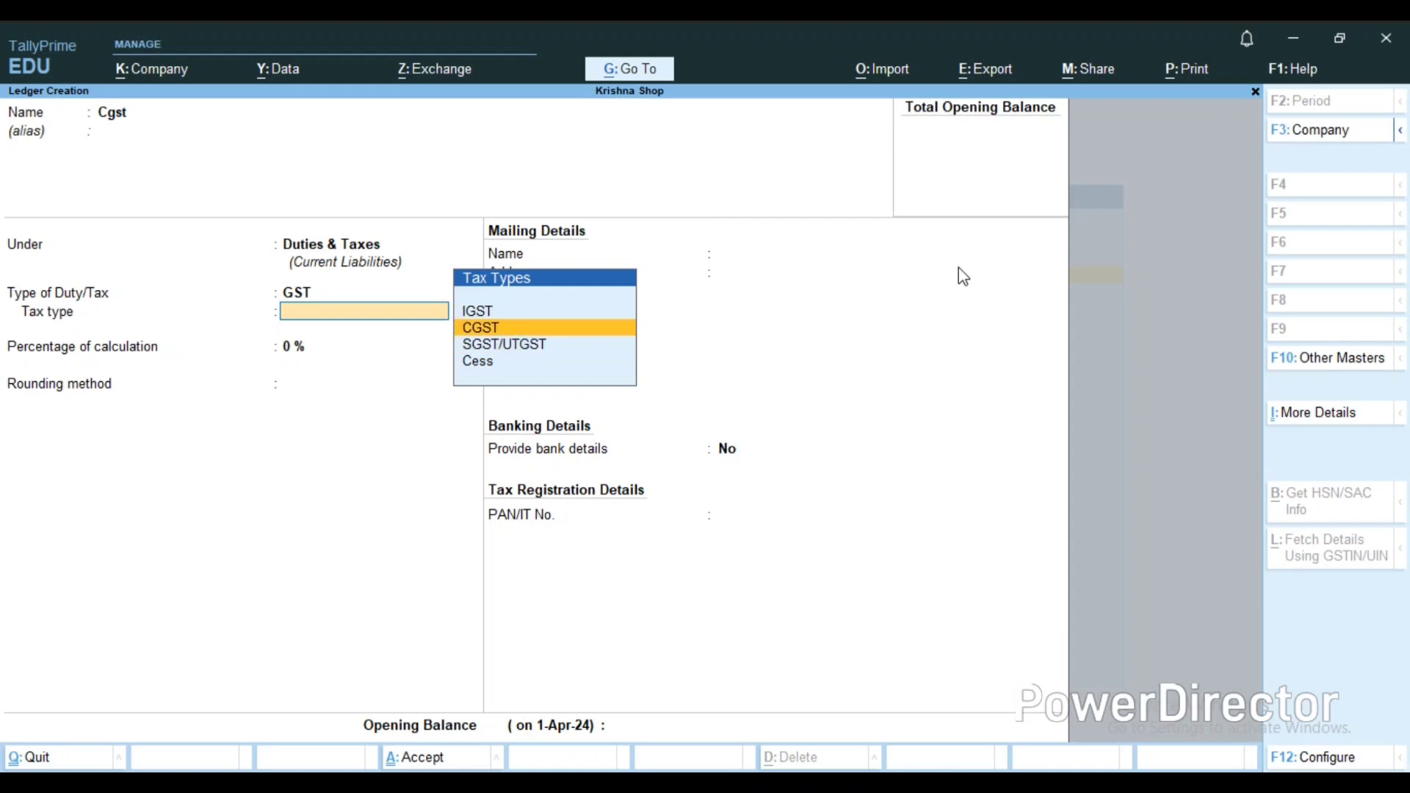
pyautogui.press('Return')
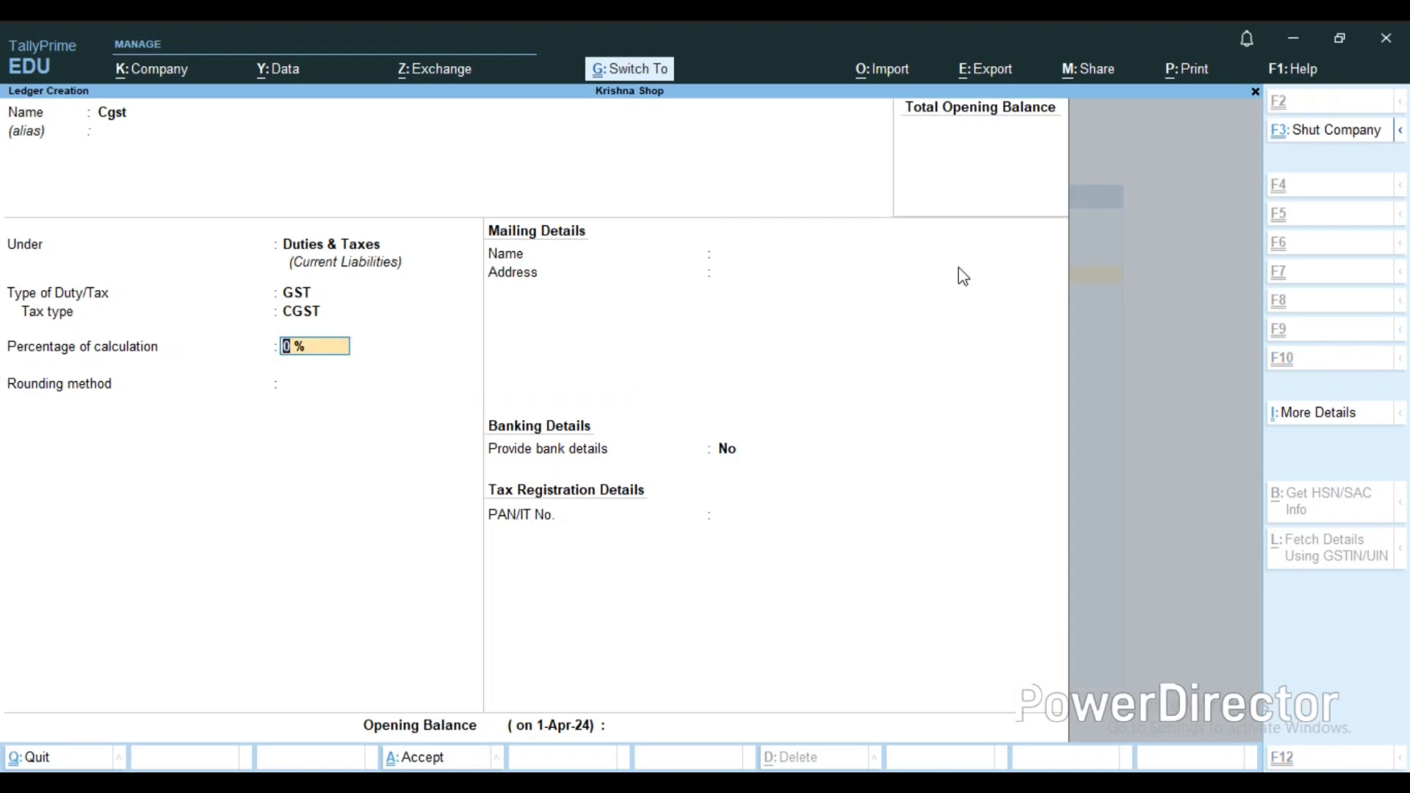
pyautogui.hotkey('ctrl', 'a')
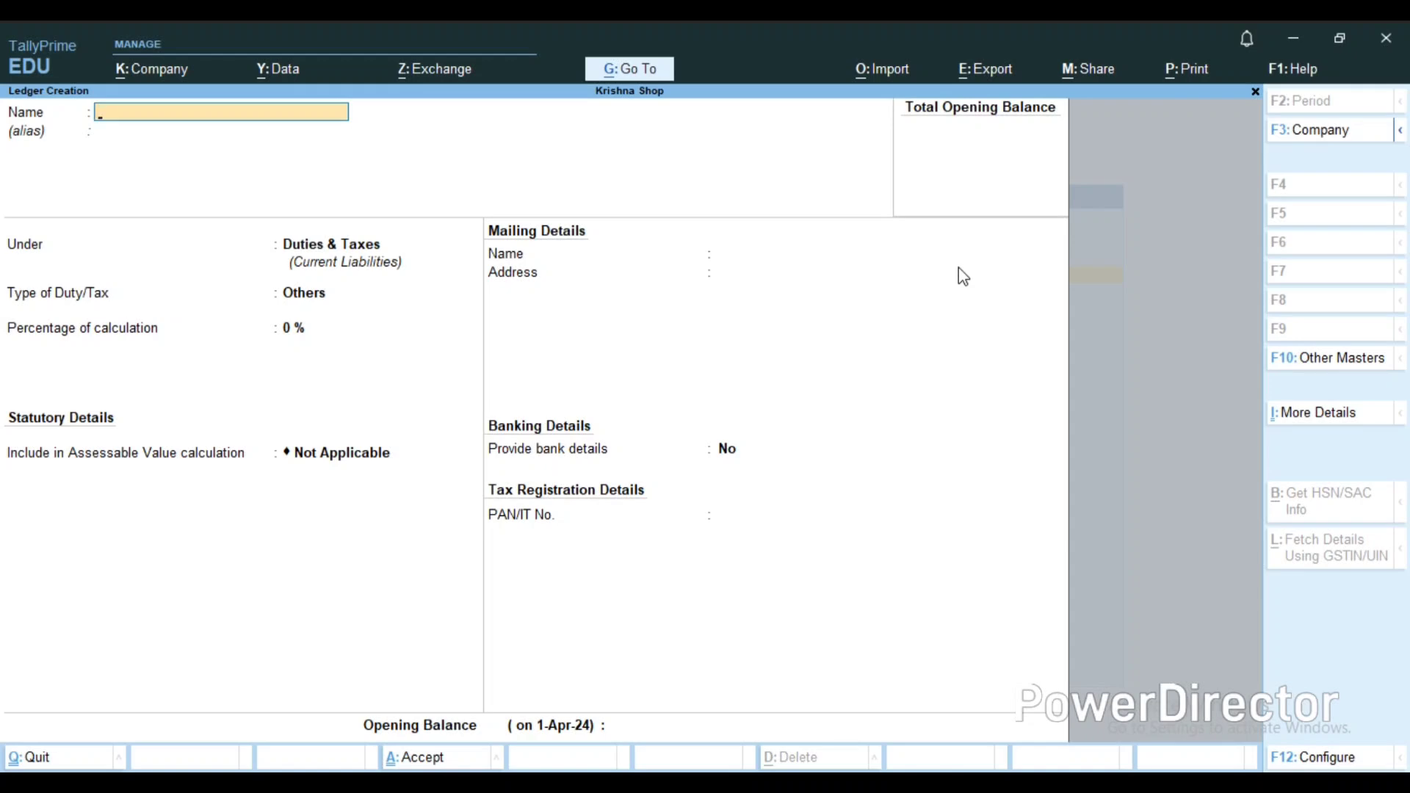
# Step: Name the new ledger Sgst, keep it under Duties & Taxes and set its type of duty/tax to GST
pyautogui.write('Sgst')
pyautogui.press('Return')
pyautogui.press('Return')
pyautogui.press('Return')
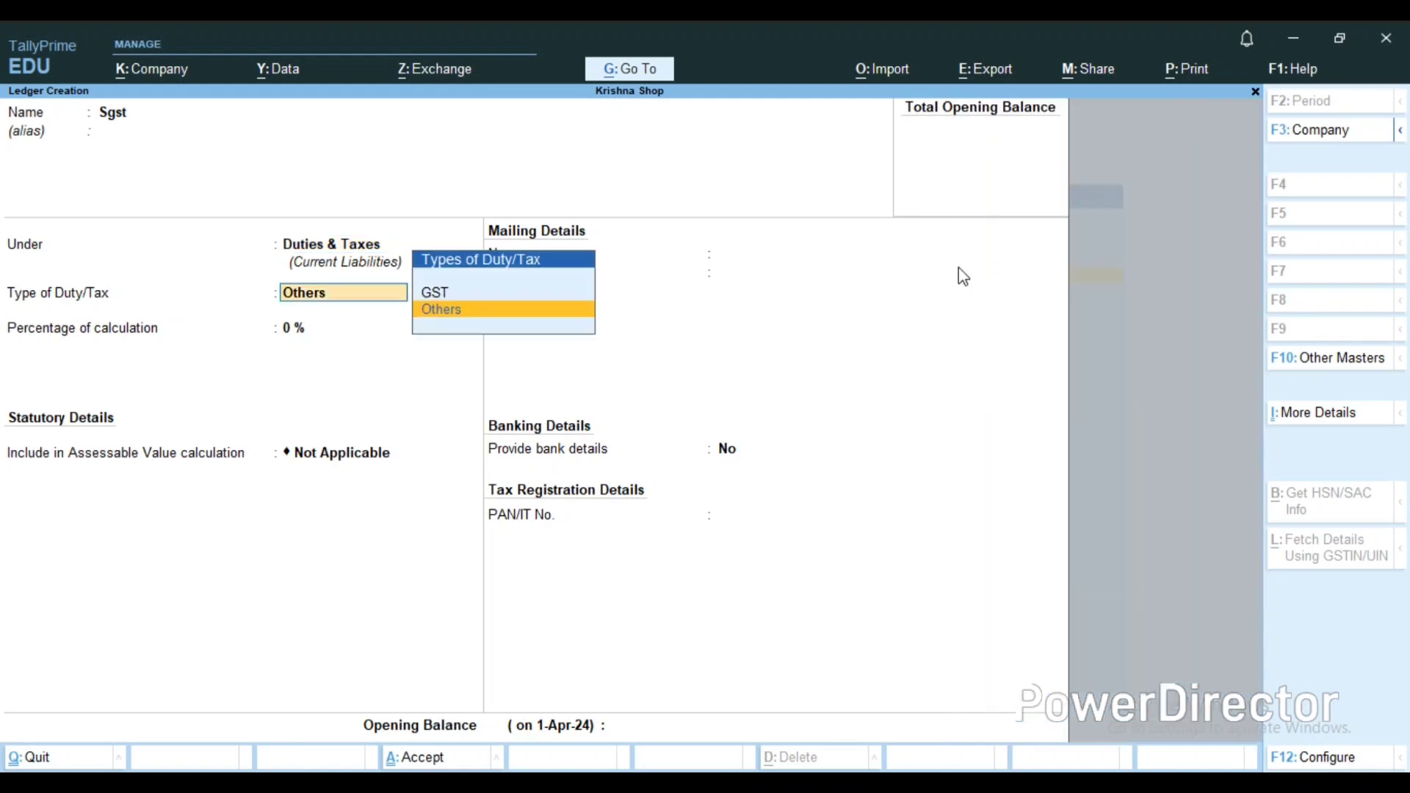
pyautogui.press('Up')
pyautogui.press('Return')
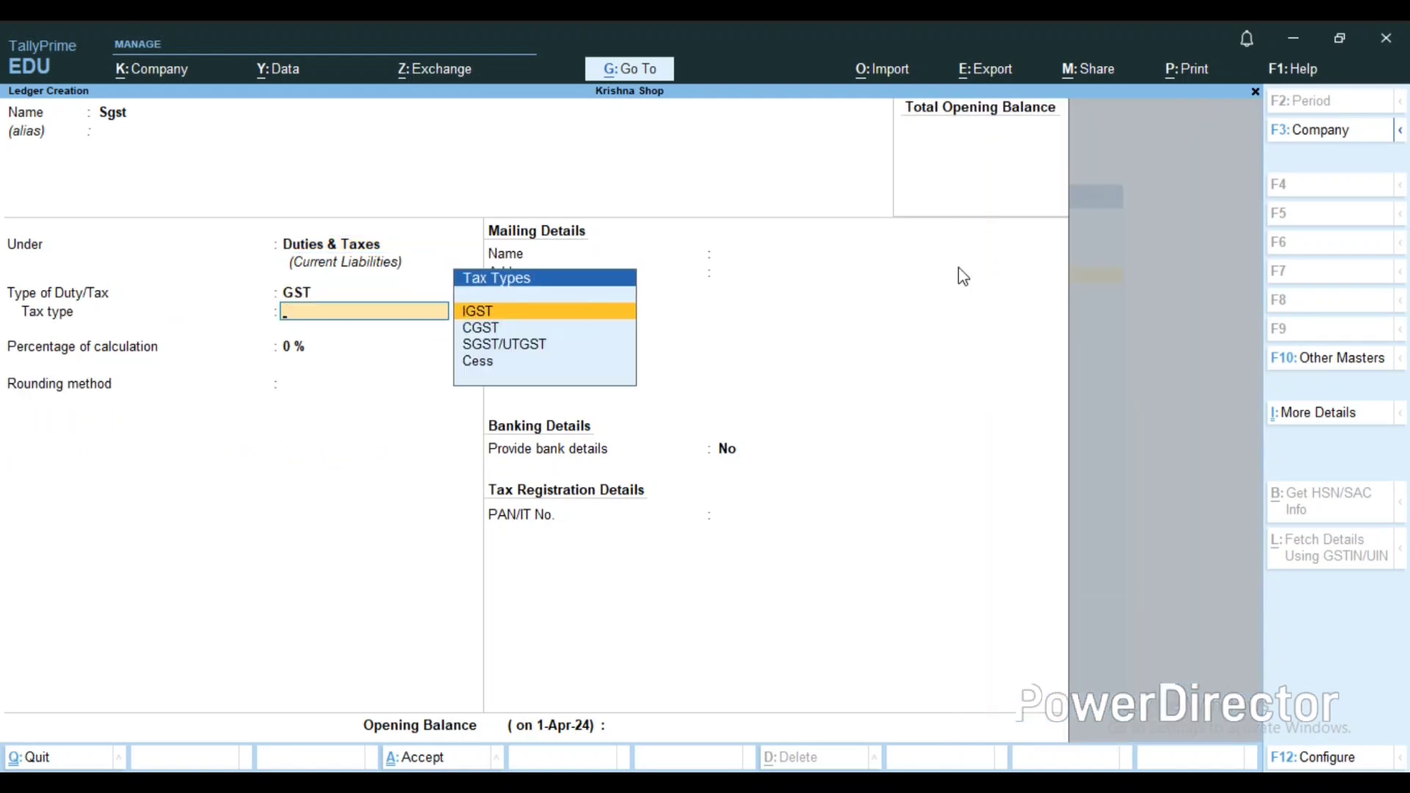
# Step: Set the Sgst ledger's tax type to SGST/UTGST, save it and return to the list of masters
pyautogui.press('Down')
pyautogui.press('Down')
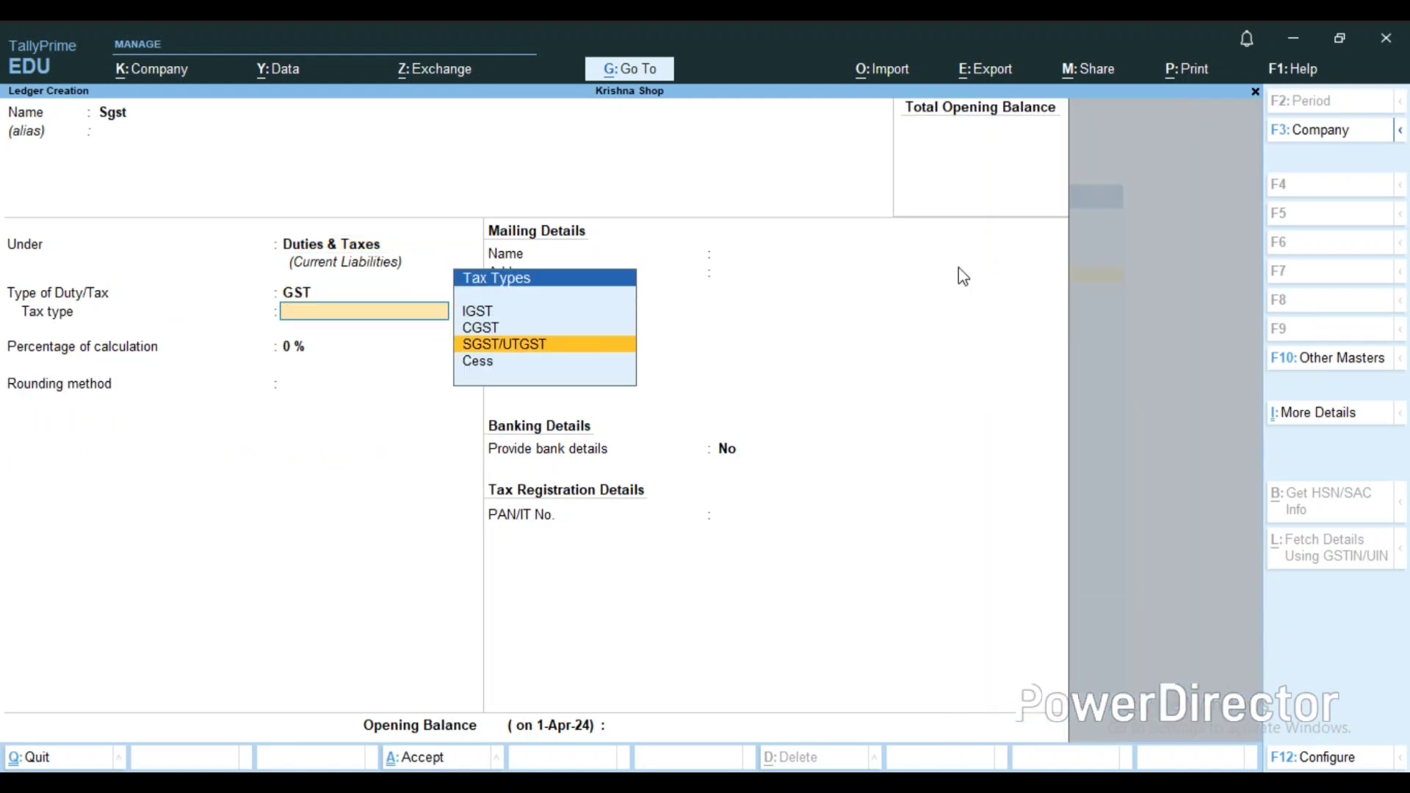
pyautogui.press('Return')
pyautogui.press('ctrl')
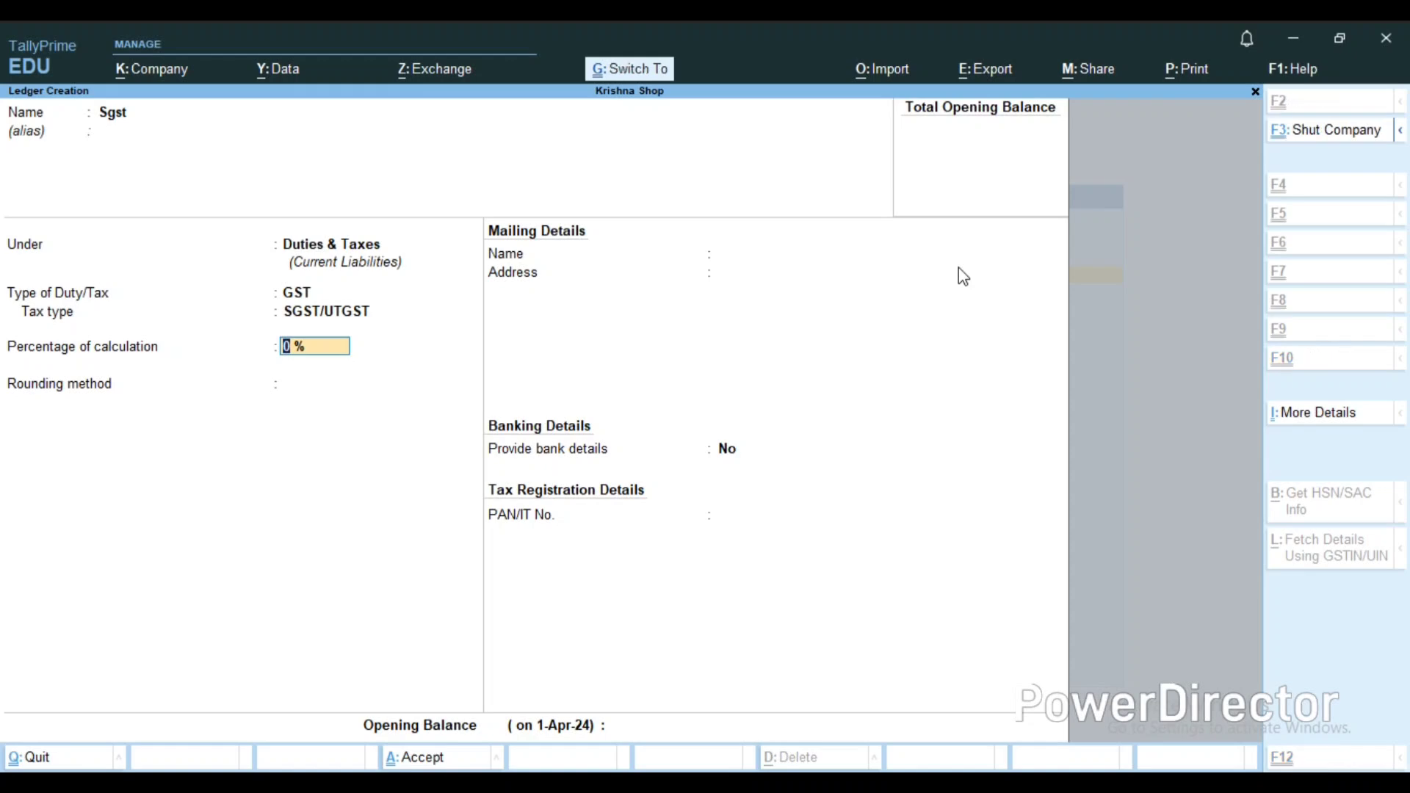
pyautogui.hotkey('ctrl', 'a')
pyautogui.press('Escape')
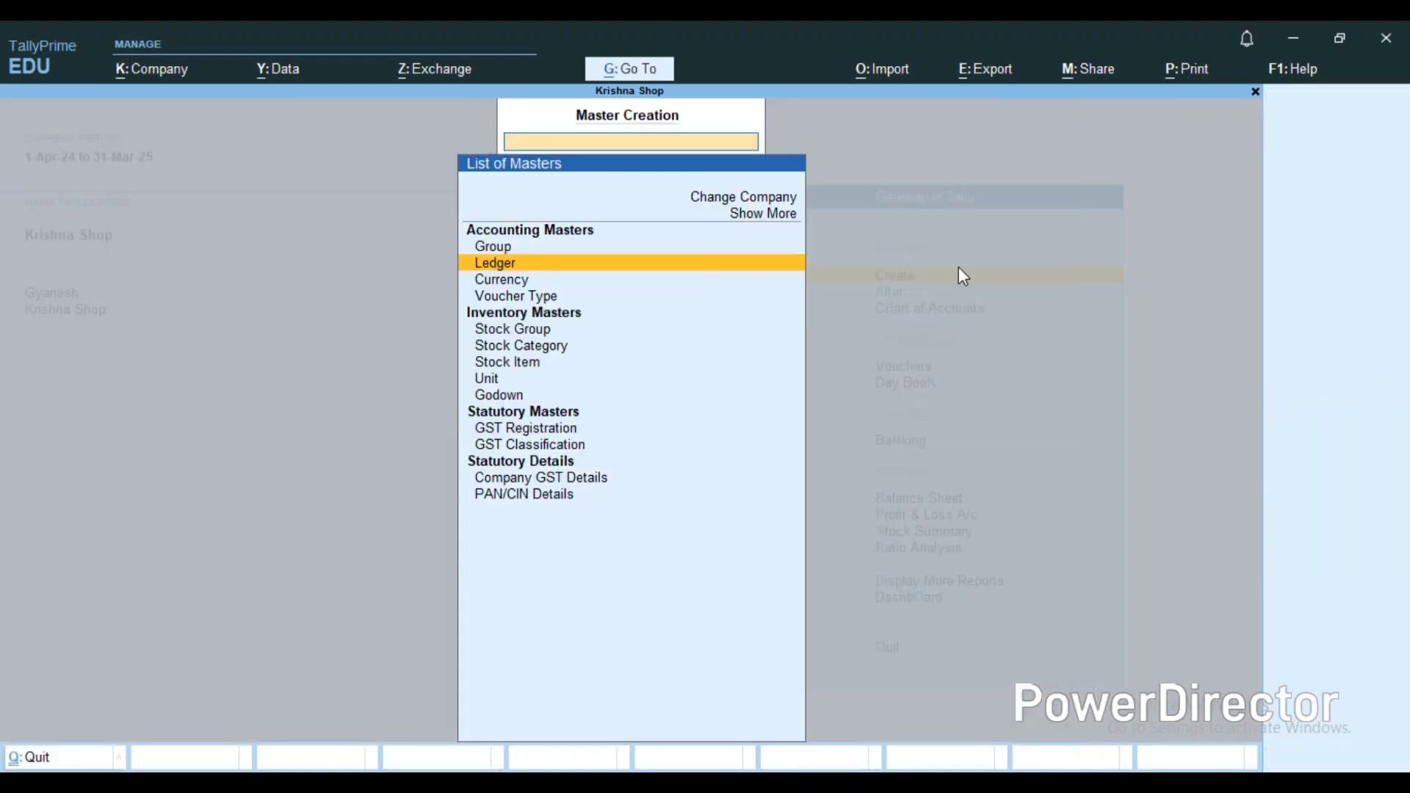
# Step: Start a new stock group named Electronics, kept under Primary, with adding of item quantities left at No
pyautogui.press('Up')
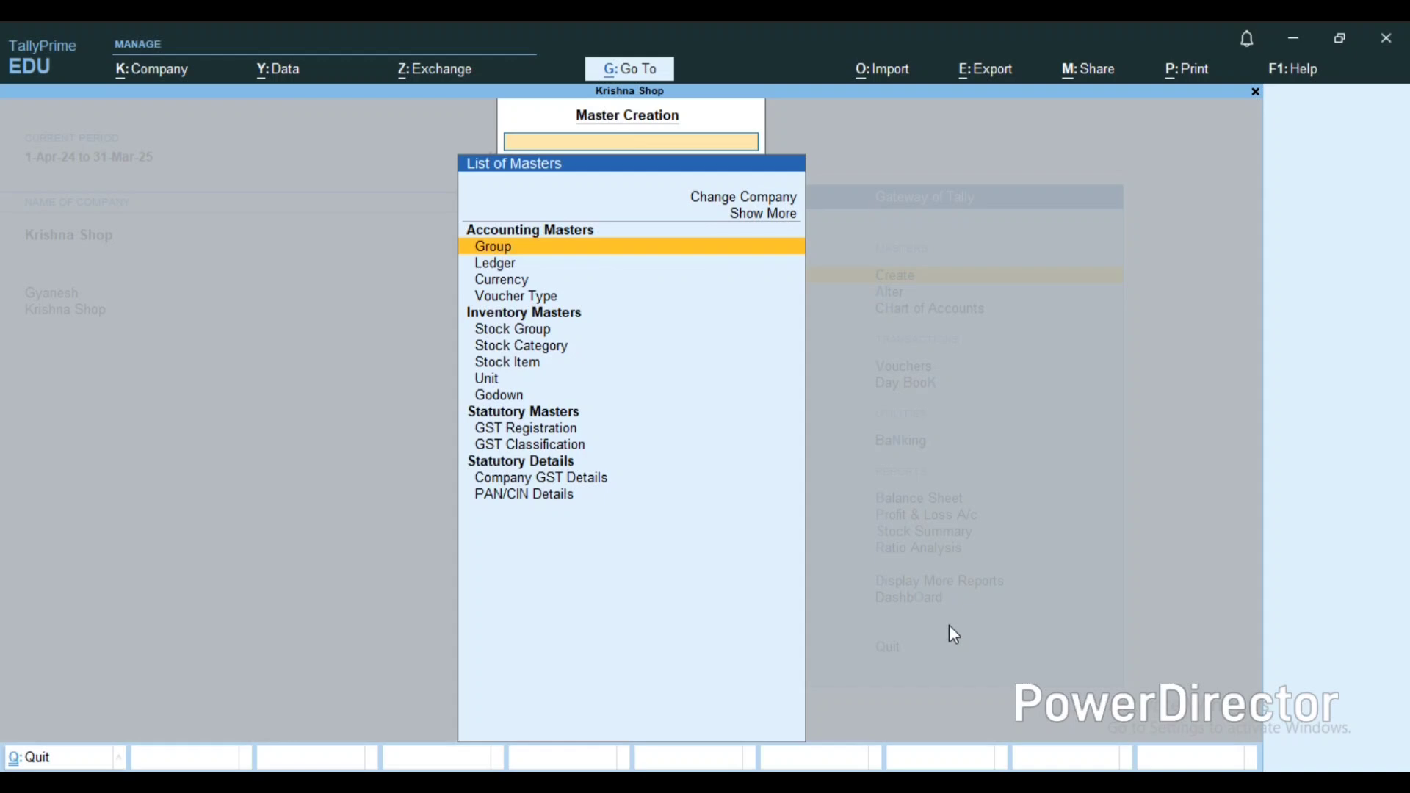
pyautogui.press('Down')
pyautogui.press('Down')
pyautogui.press('Down')
pyautogui.press('Down')
pyautogui.press('Down')
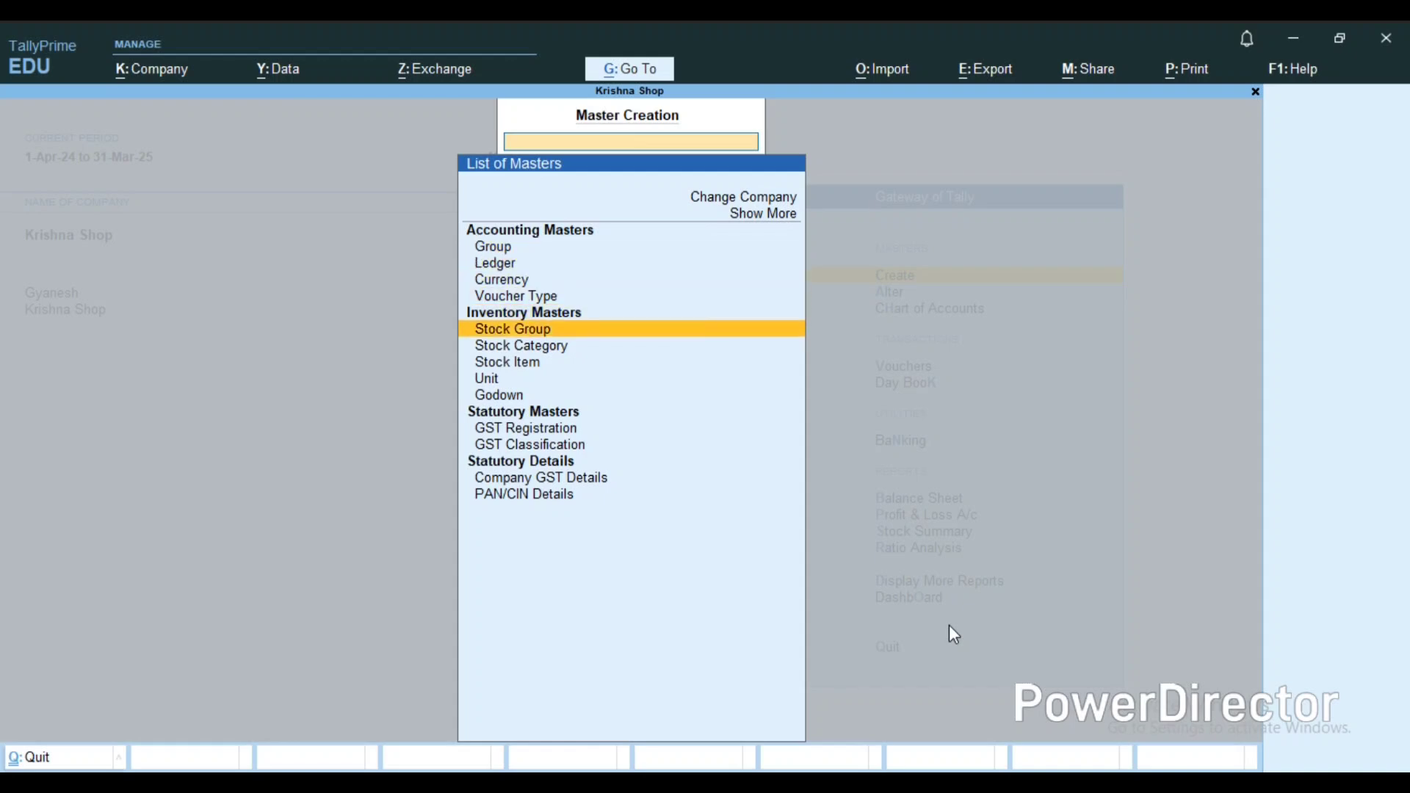
pyautogui.press('Return')
pyautogui.write('E')
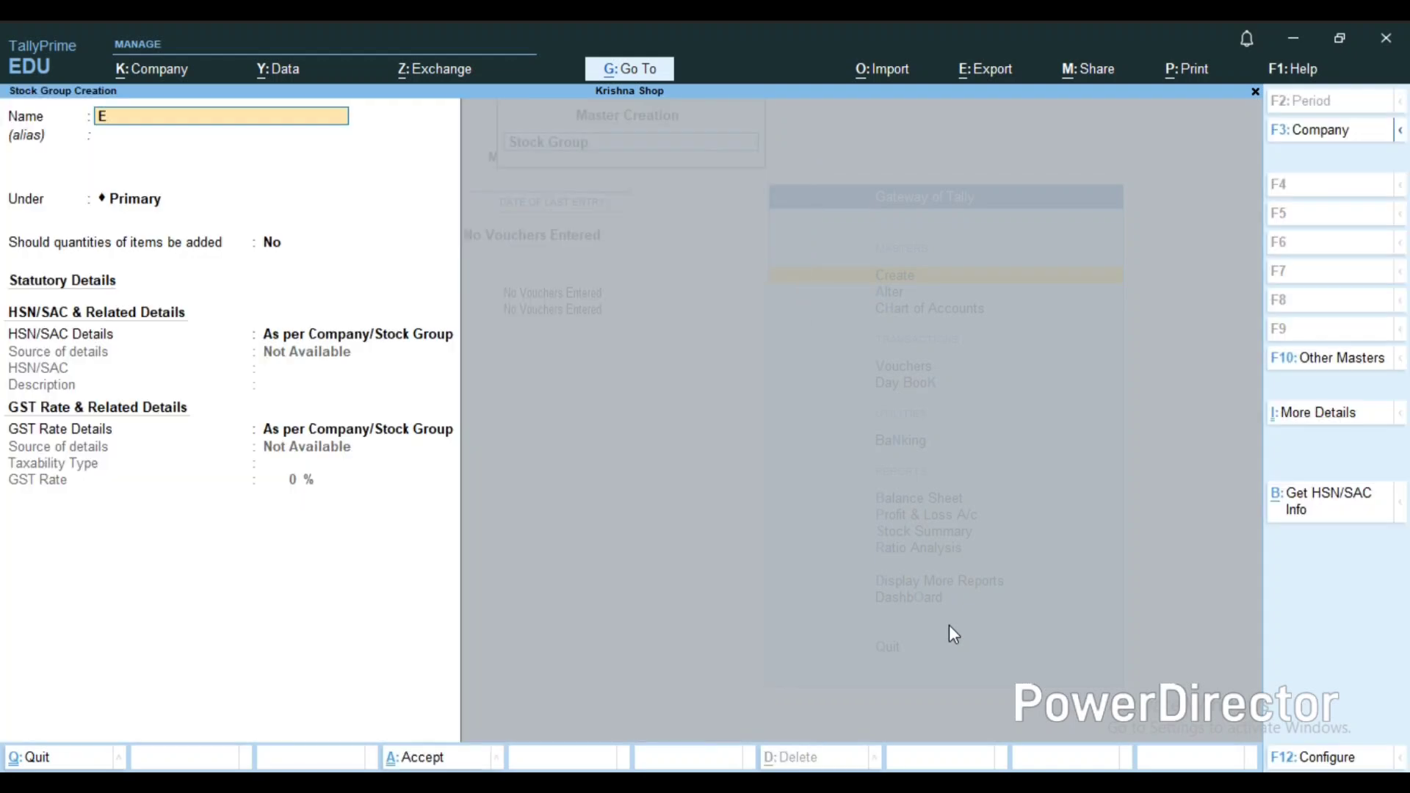
pyautogui.write('lectronics')
pyautogui.press('Return')
pyautogui.press('Return')
pyautogui.press('Return')
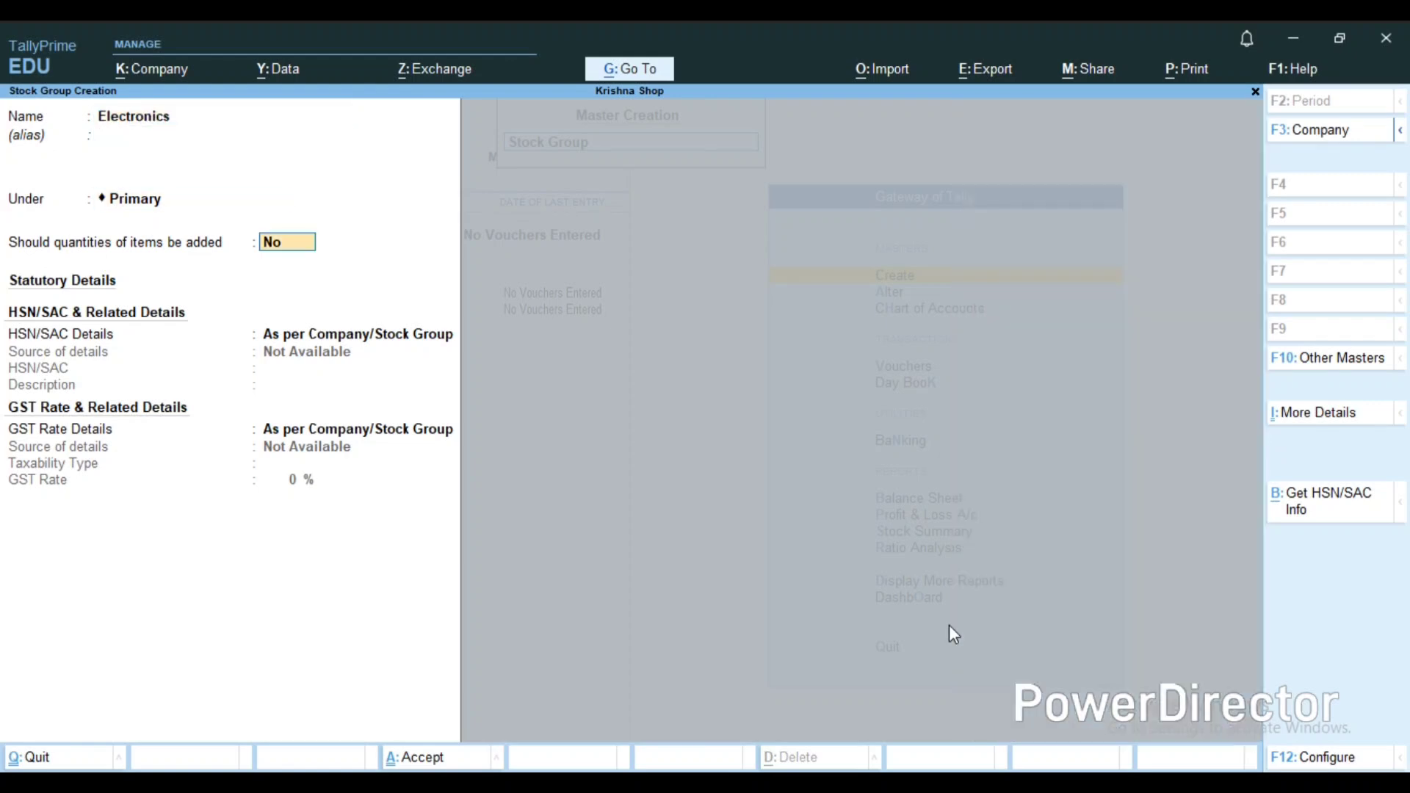
pyautogui.press('Return')
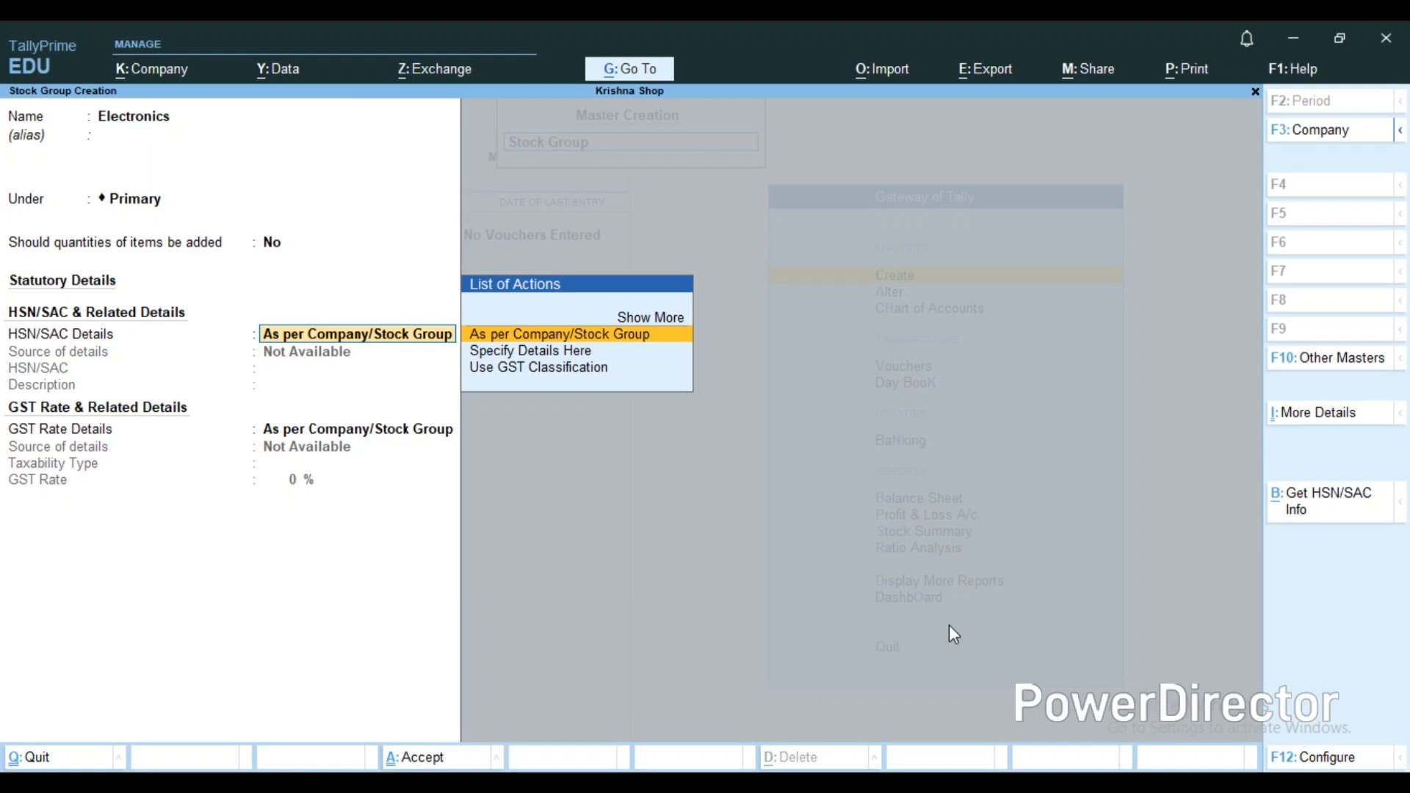
# Step: Specify the Electronics group's HSN/SAC details directly, with code 12121212 and no description
pyautogui.press('Down')
pyautogui.press('Return')
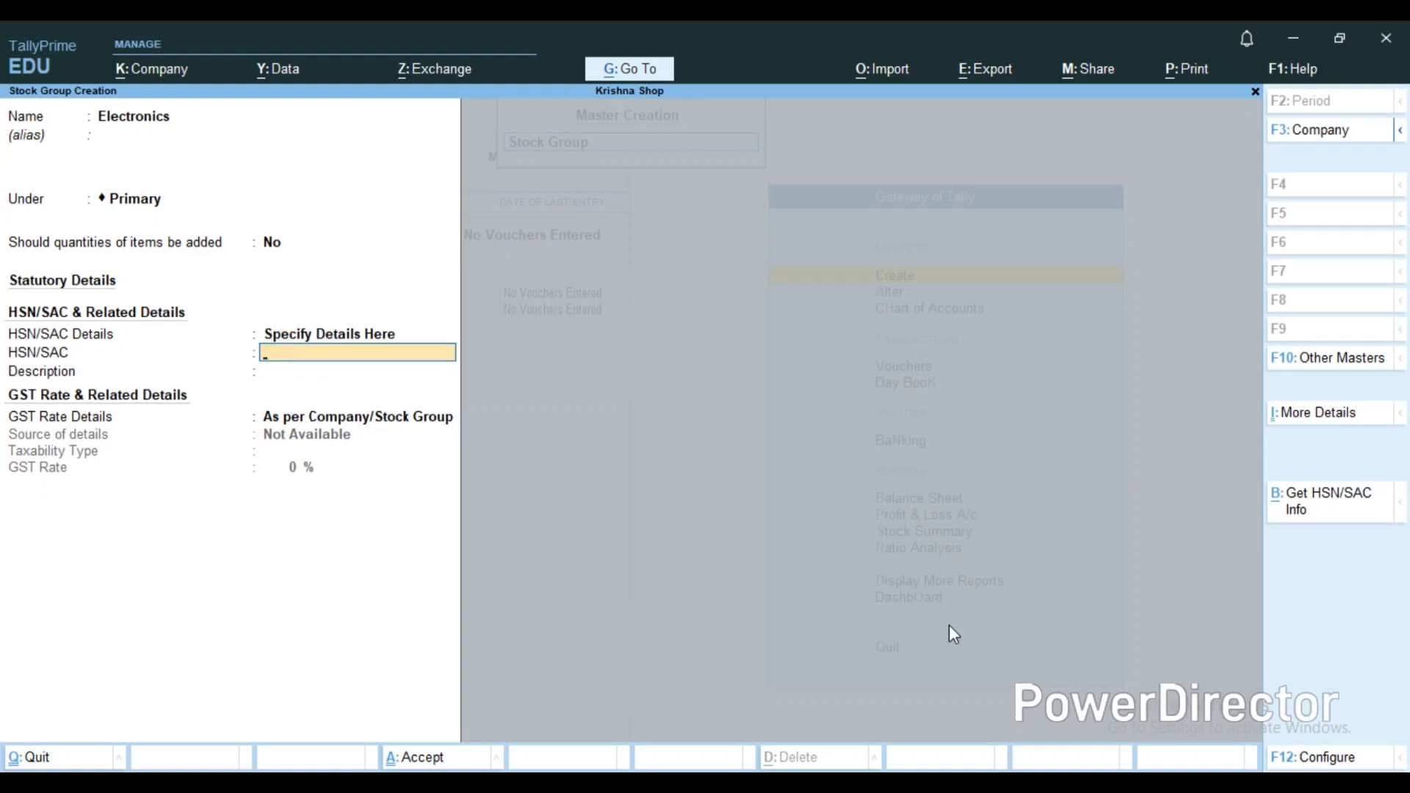
pyautogui.write('12121212')
pyautogui.press('Return')
pyautogui.press('Return')
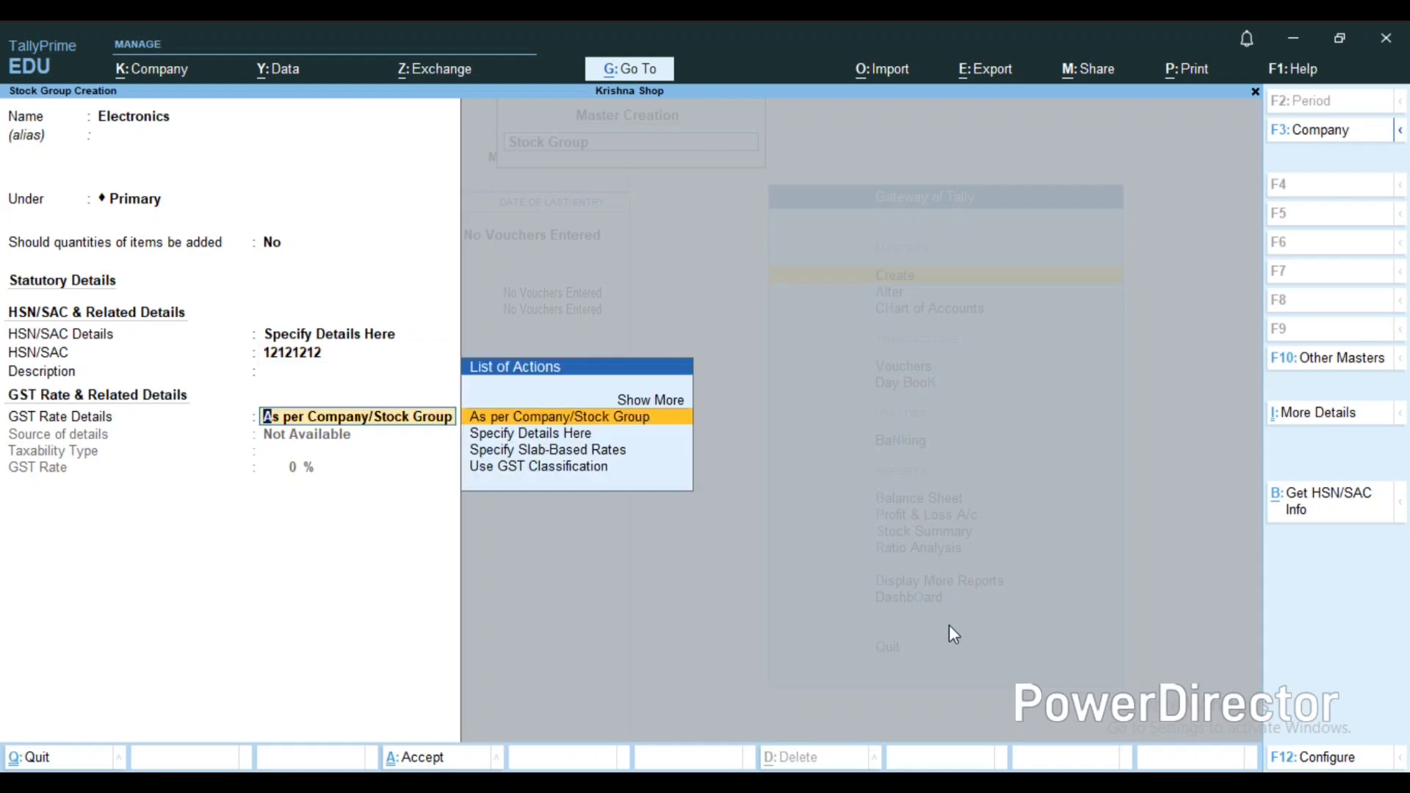
# Step: Specify the Electronics group's GST rate details as Taxable at 12 %, and save the group
pyautogui.press('Down')
pyautogui.press('Return')
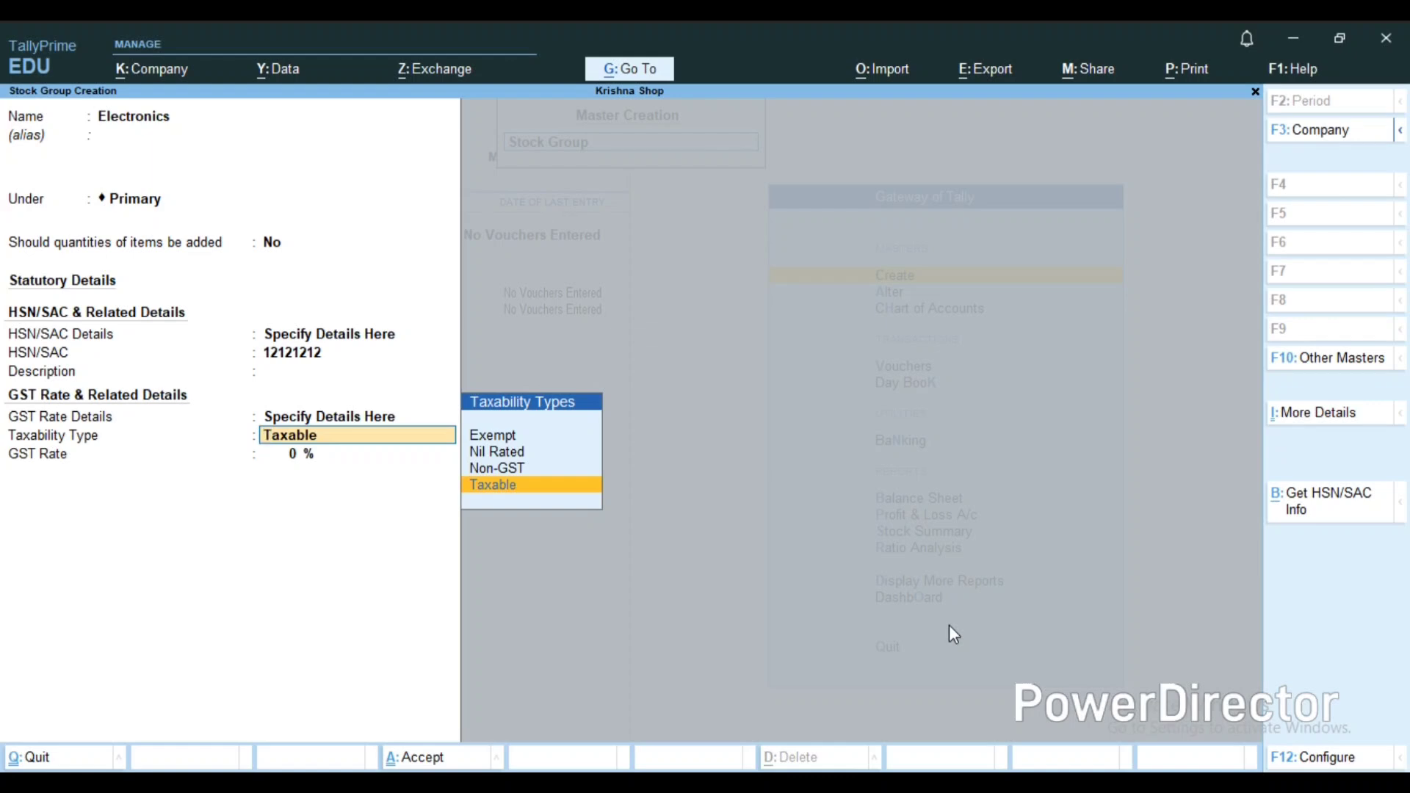
pyautogui.write('t')
pyautogui.press('Return')
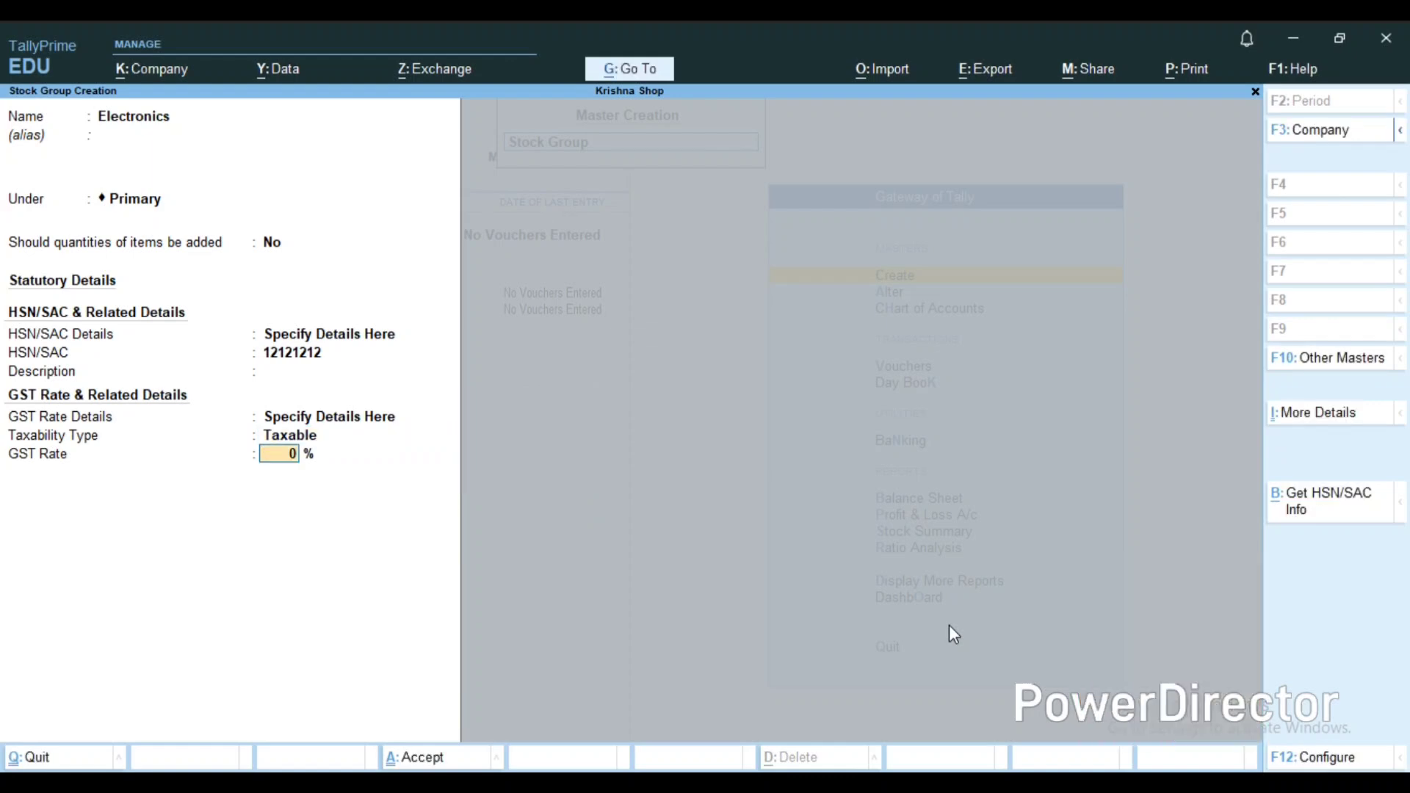
pyautogui.write('12')
pyautogui.press('Return')
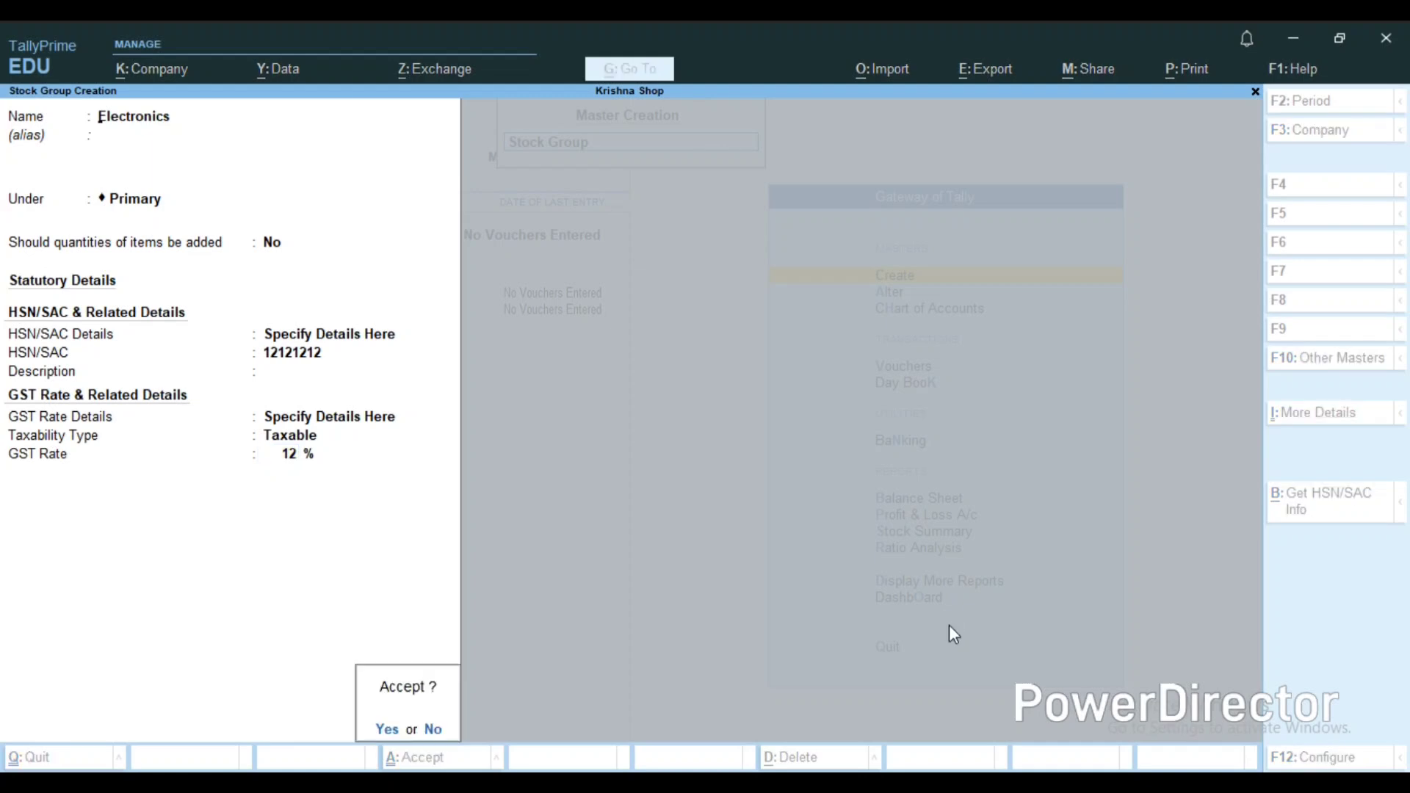
pyautogui.press('Return')
# Step: Check the saved Electronics stock group's details and return to a blank stock group form
pyautogui.press('pageup')
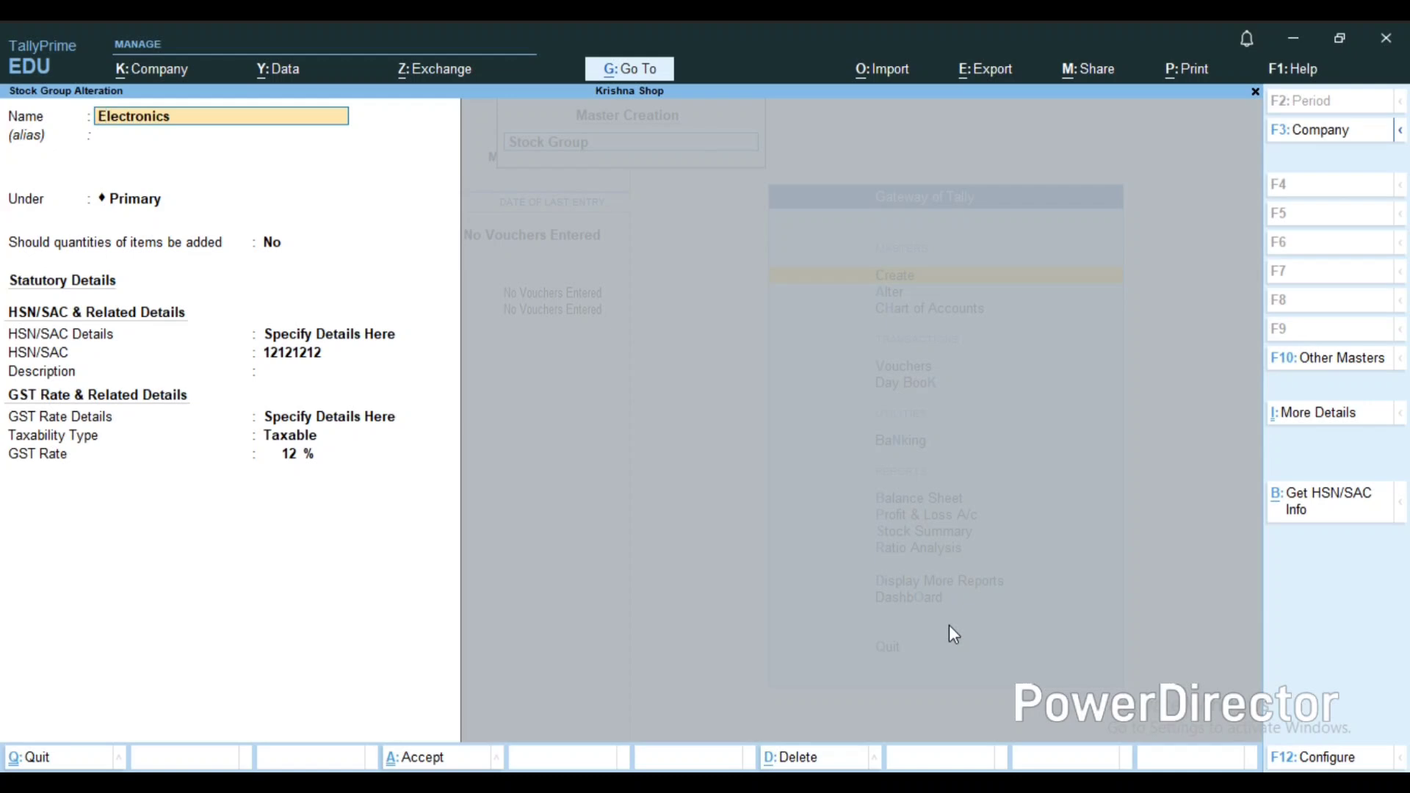
pyautogui.press('ctrl')
pyautogui.press('pagedown')
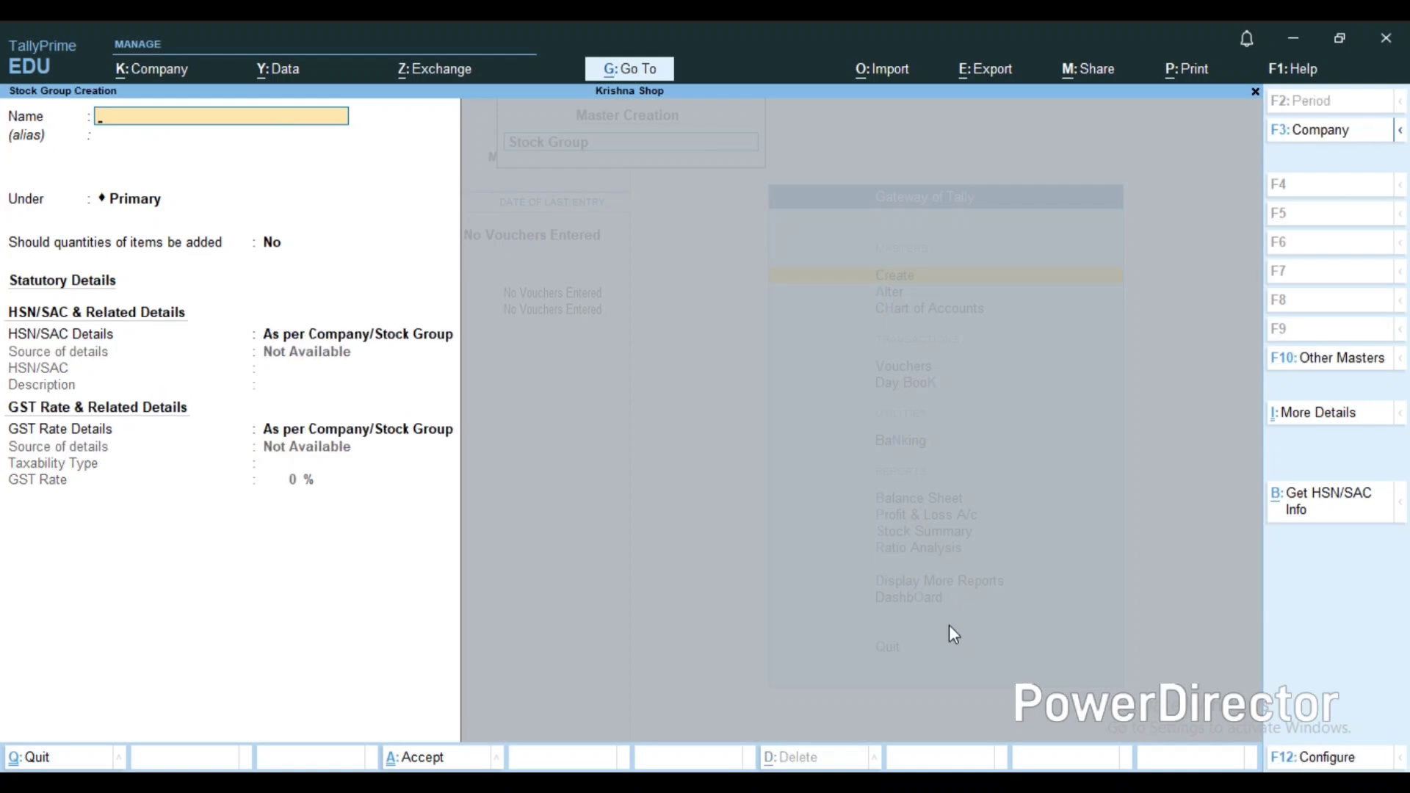
# Step: Name the new stock group Stationart, keep it under Primary and leave adding of item quantities at No
pyautogui.write('Stationart')
pyautogui.press('Return')
pyautogui.press('Return')
pyautogui.press('Return')
pyautogui.press('Return')
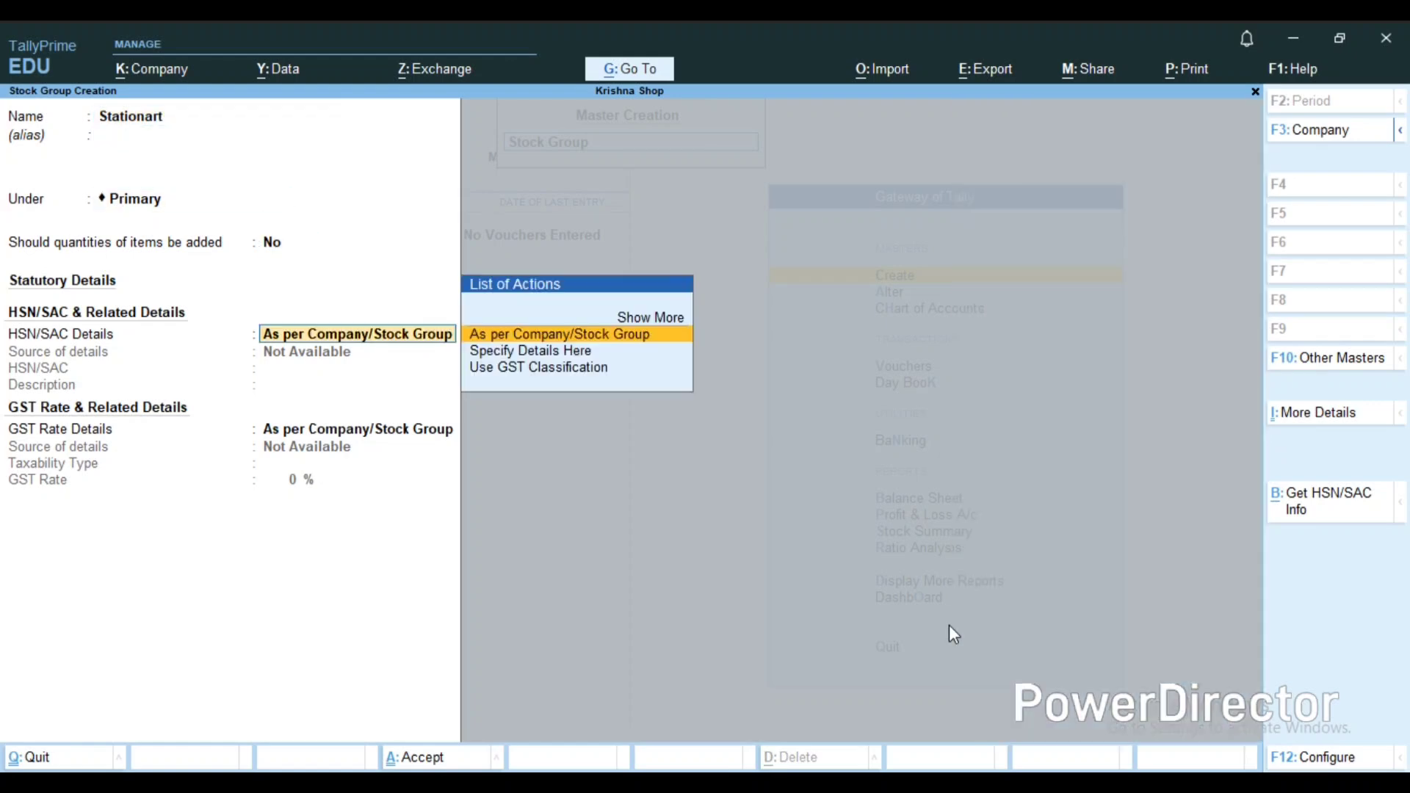
# Step: Specify the Stationart group's HSN/SAC details directly, with code 131313131 and no description
pyautogui.press('Down')
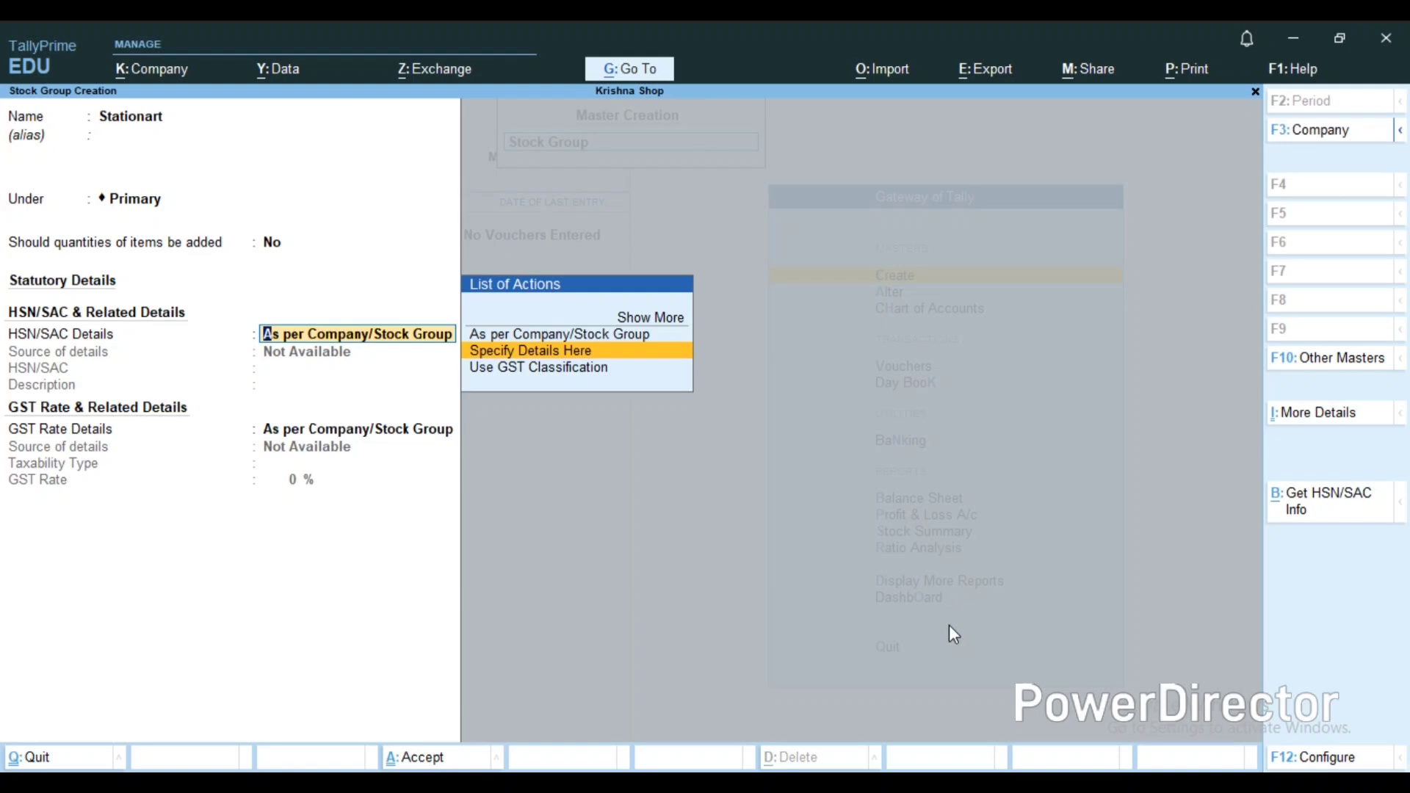
pyautogui.press('Return')
pyautogui.write('1')
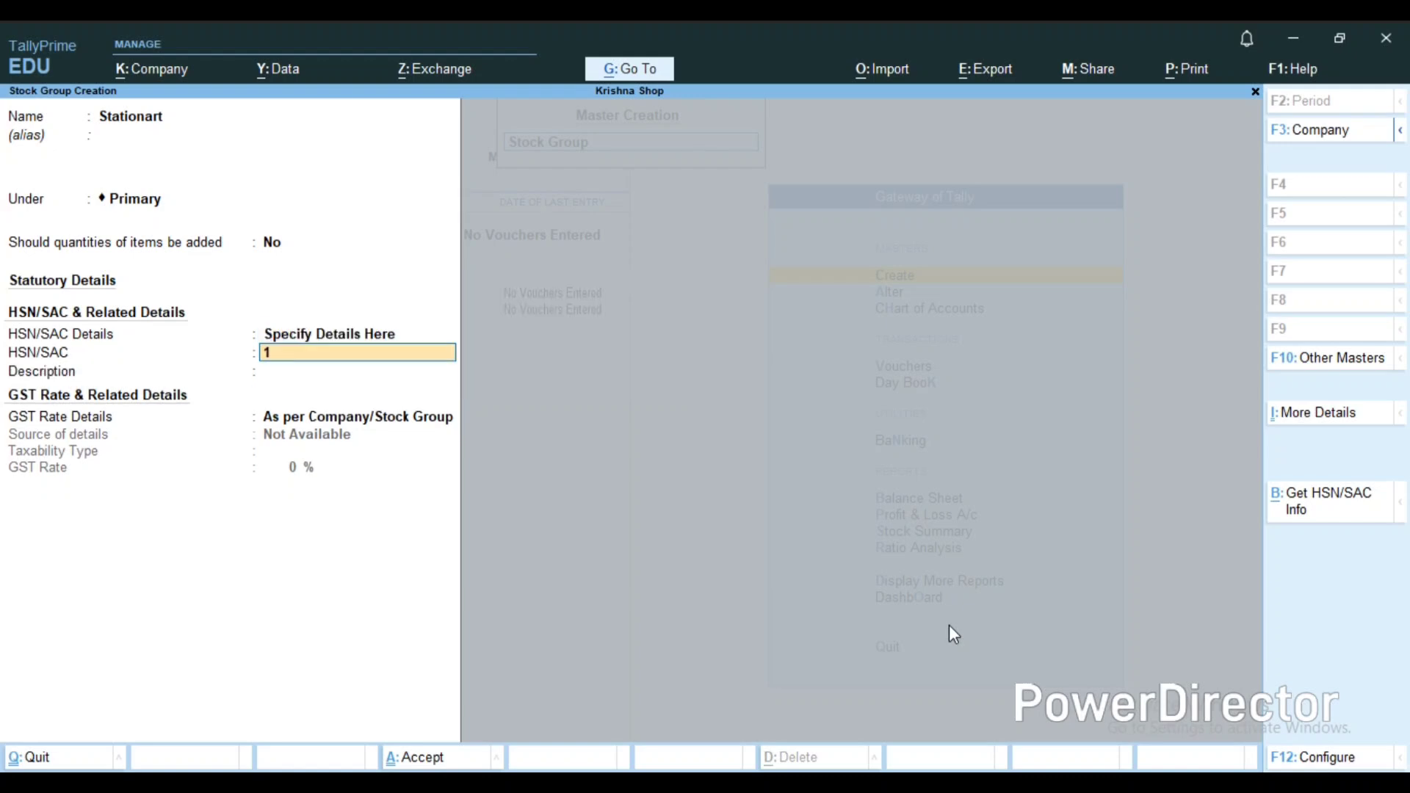
pyautogui.write('31313131')
pyautogui.press('Return')
pyautogui.press('Return')
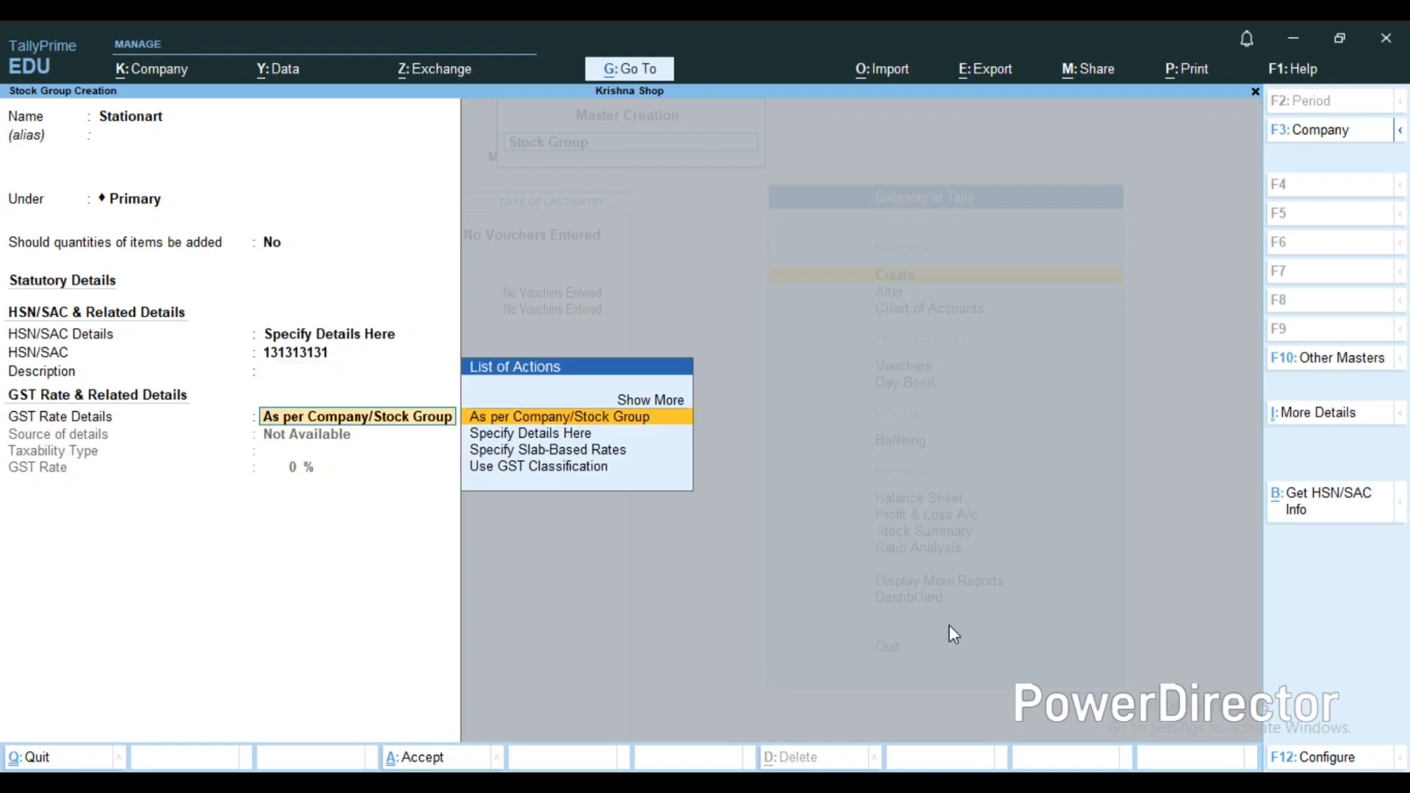
# Step: Specify the Stationart group's GST rate details as Taxable at 5 %, and save the group
pyautogui.press('Down')
pyautogui.press('Return')
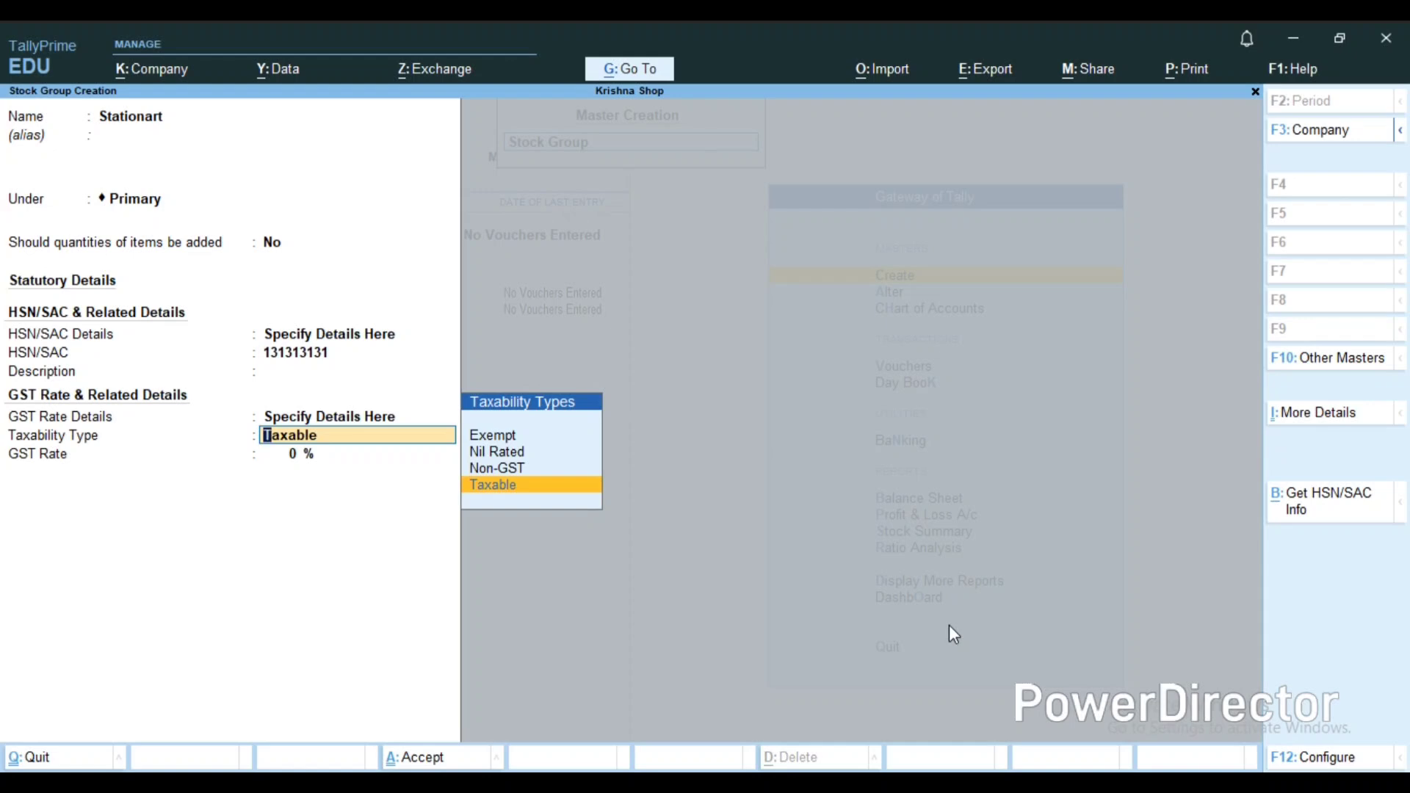
pyautogui.press('Return')
pyautogui.write('5')
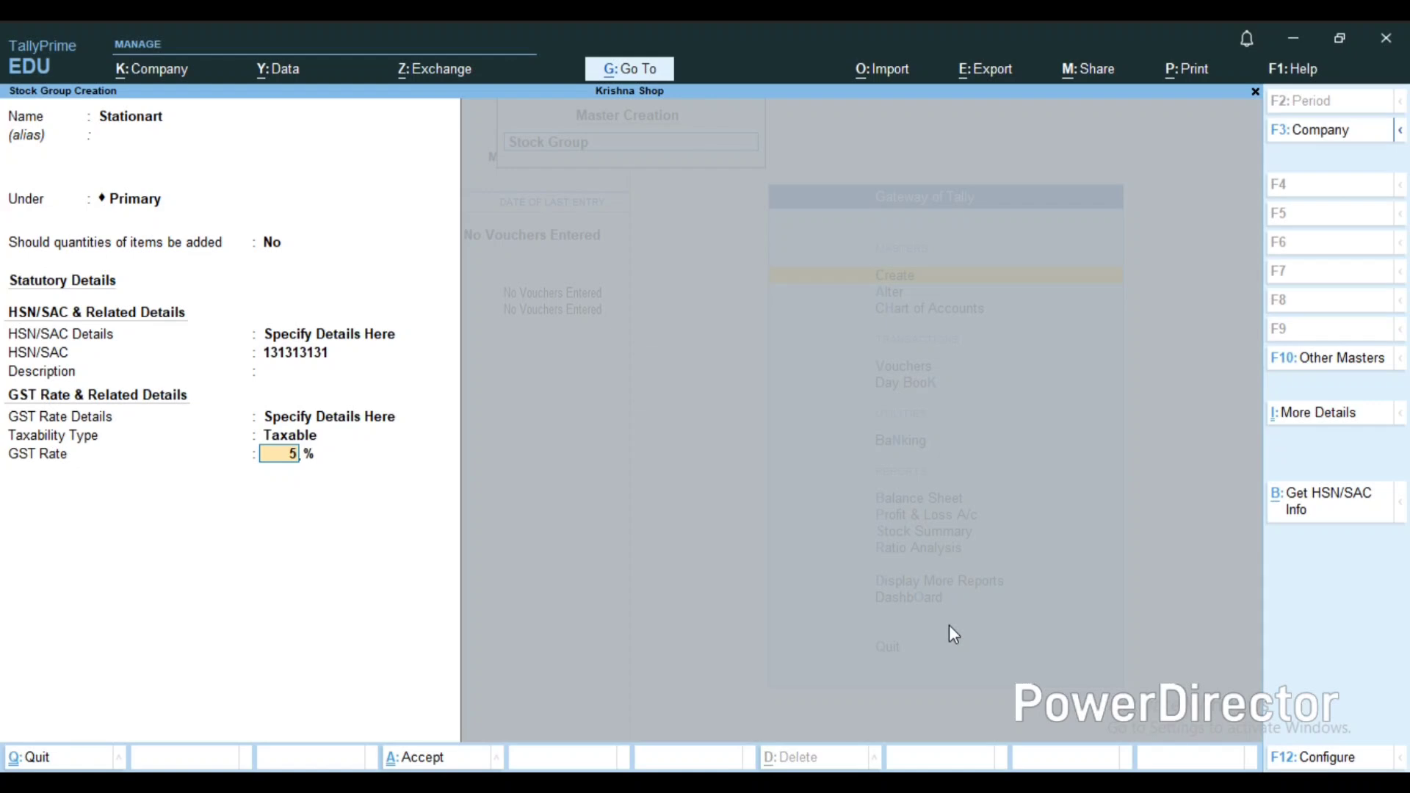
pyautogui.hotkey('ctrl', 'a')
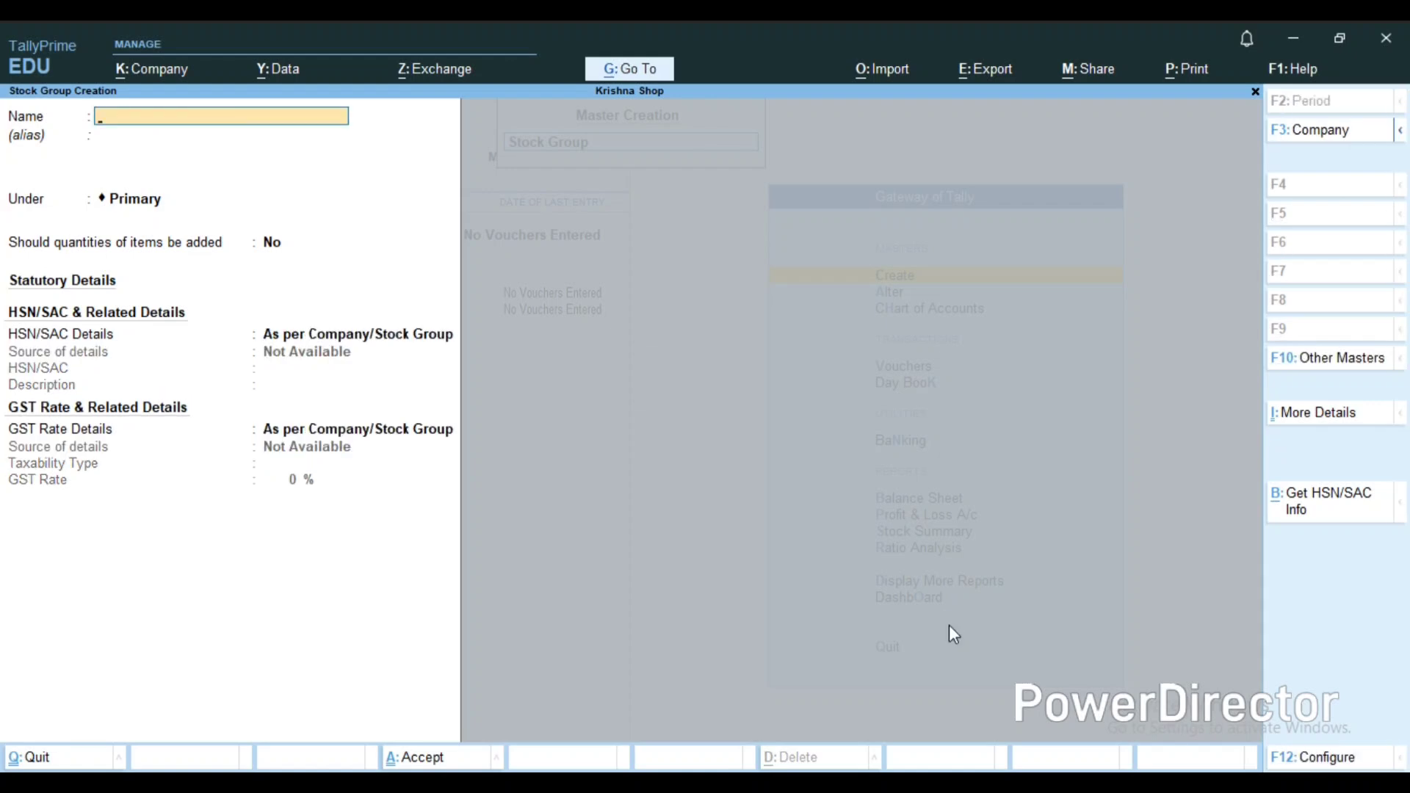
# Step: Reopen the saved Stationart stock group, rename it Stationary and save the change
pyautogui.press('pageup')
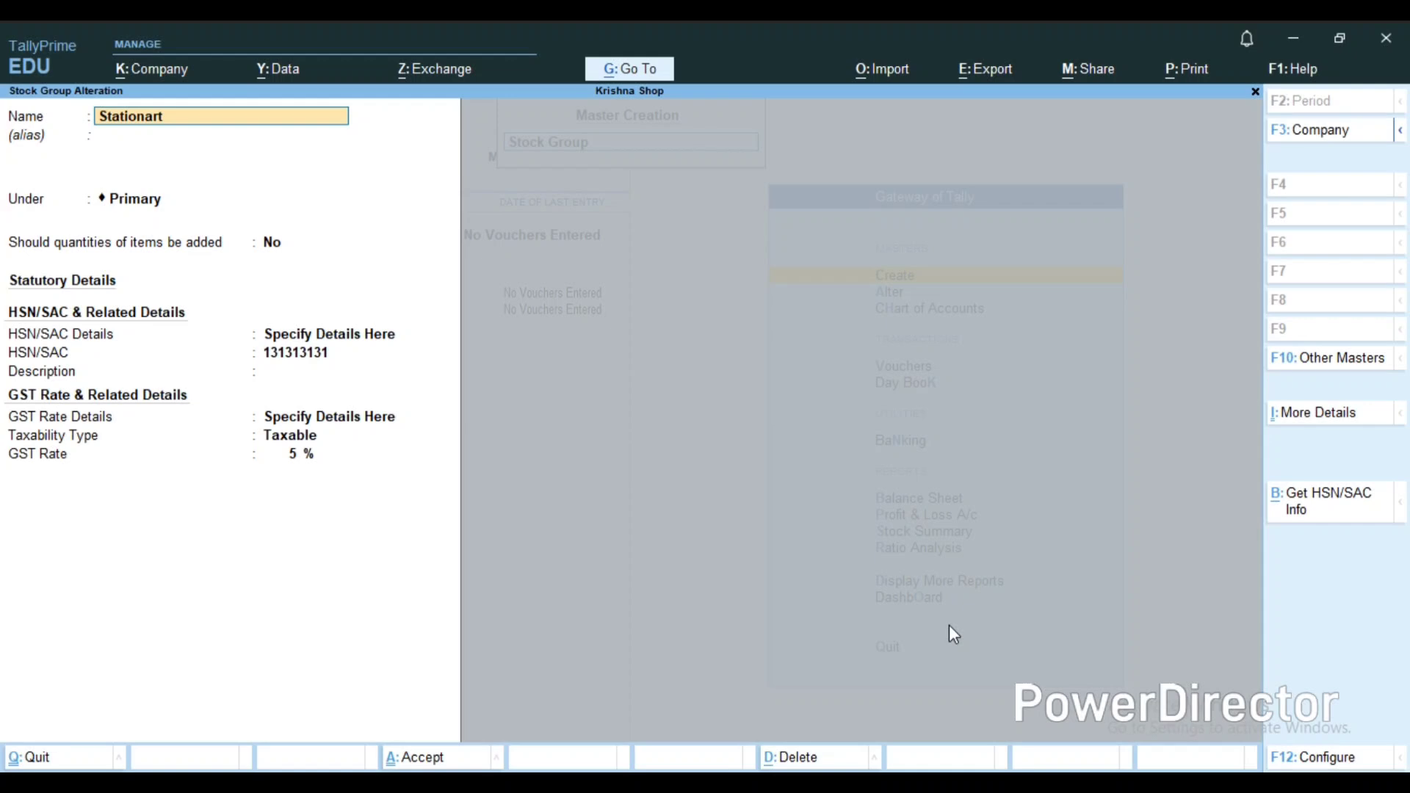
pyautogui.press('BackSpace')
pyautogui.press('BackSpace')
pyautogui.press('BackSpace')
pyautogui.press('BackSpace')
pyautogui.press('BackSpace')
pyautogui.press('BackSpace')
pyautogui.press('BackSpace')
pyautogui.press('BackSpace')
pyautogui.press('BackSpace')
pyautogui.press('BackSpace')
pyautogui.write('S')
pyautogui.write('tationary')
pyautogui.hotkey('ctrl', 'a')
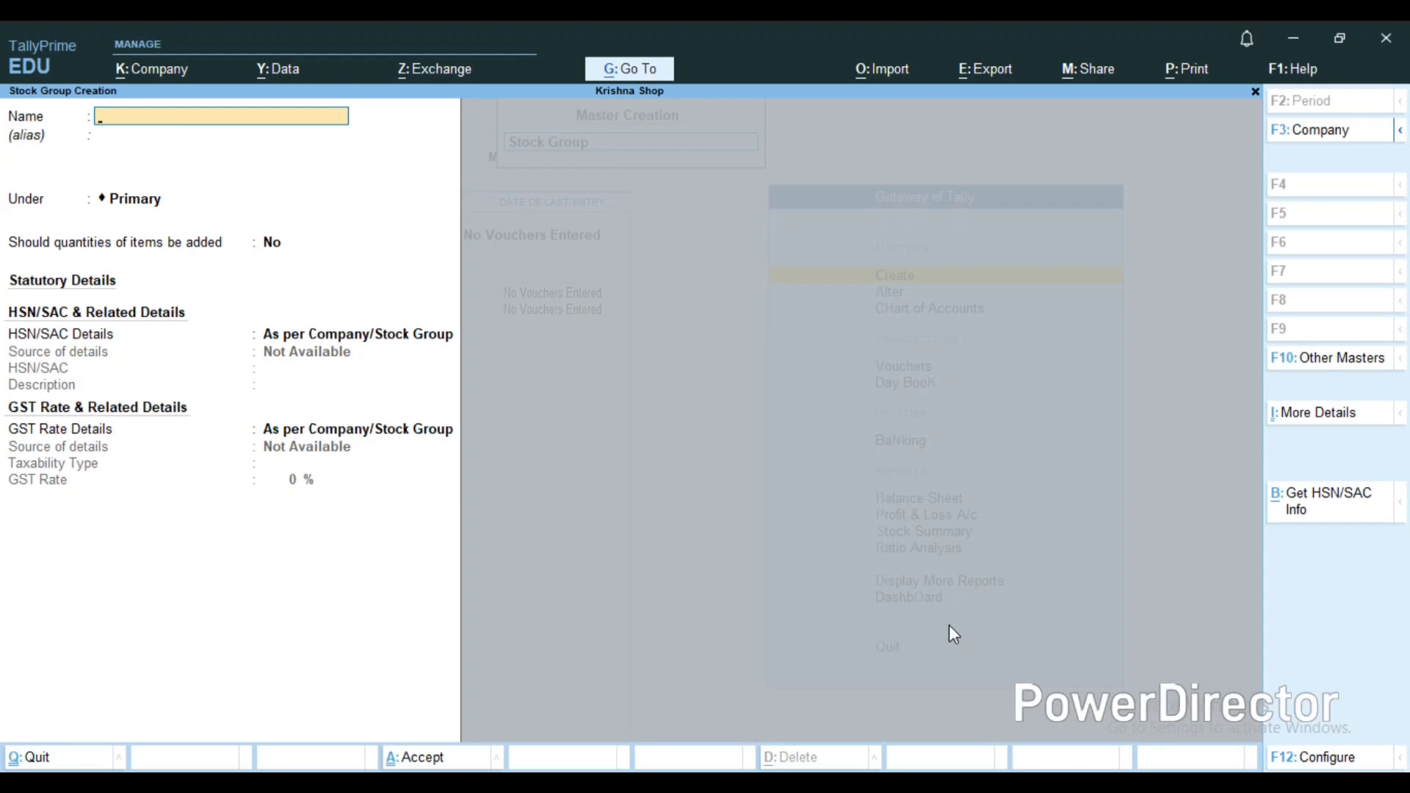
# Step: Name the new stock group Furniture and keep it under Primary
pyautogui.write('Furniture')
pyautogui.press('Return')
pyautogui.press('Return')
pyautogui.press('Return')
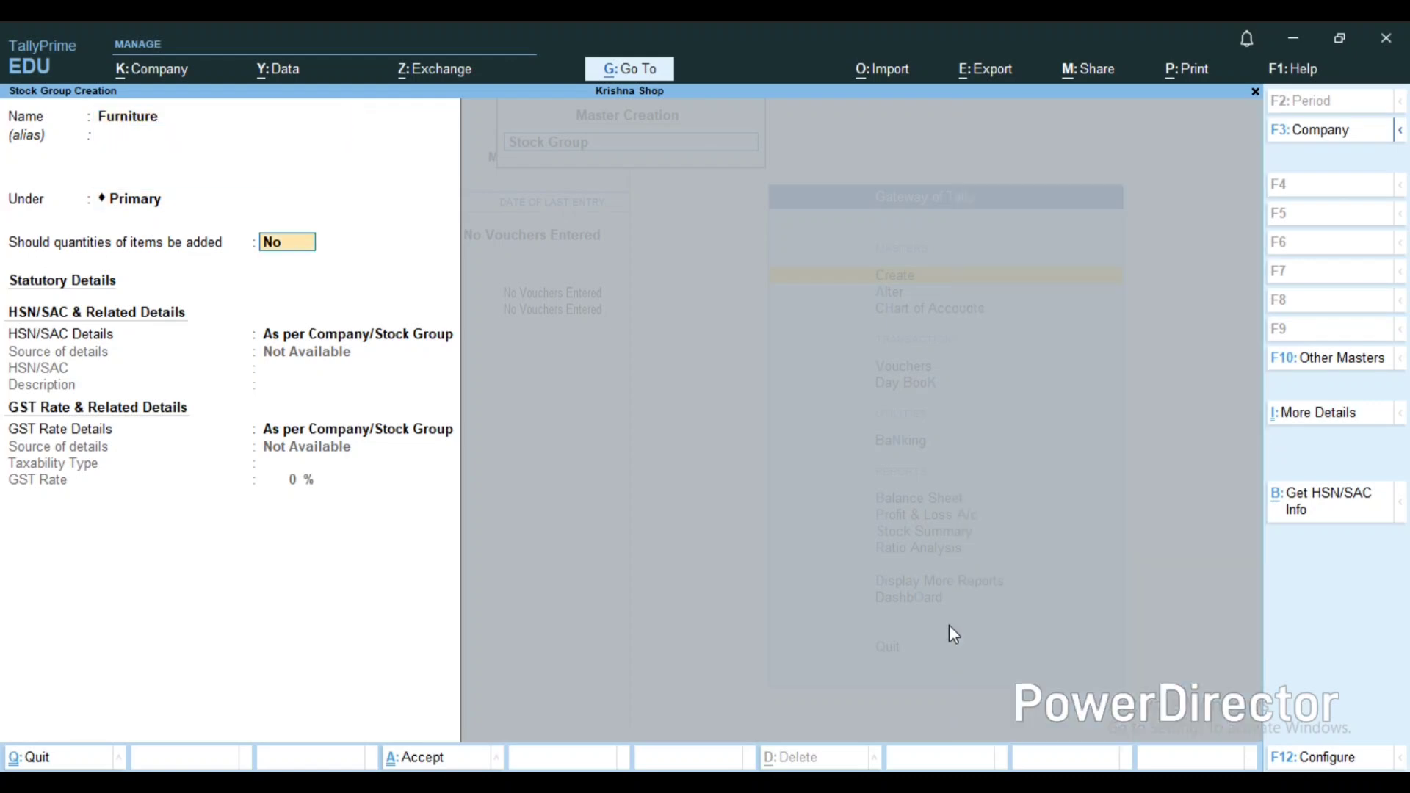
# Step: Specify the Furniture group's HSN/SAC details directly, with code 43434343 and no description
pyautogui.press('Down')
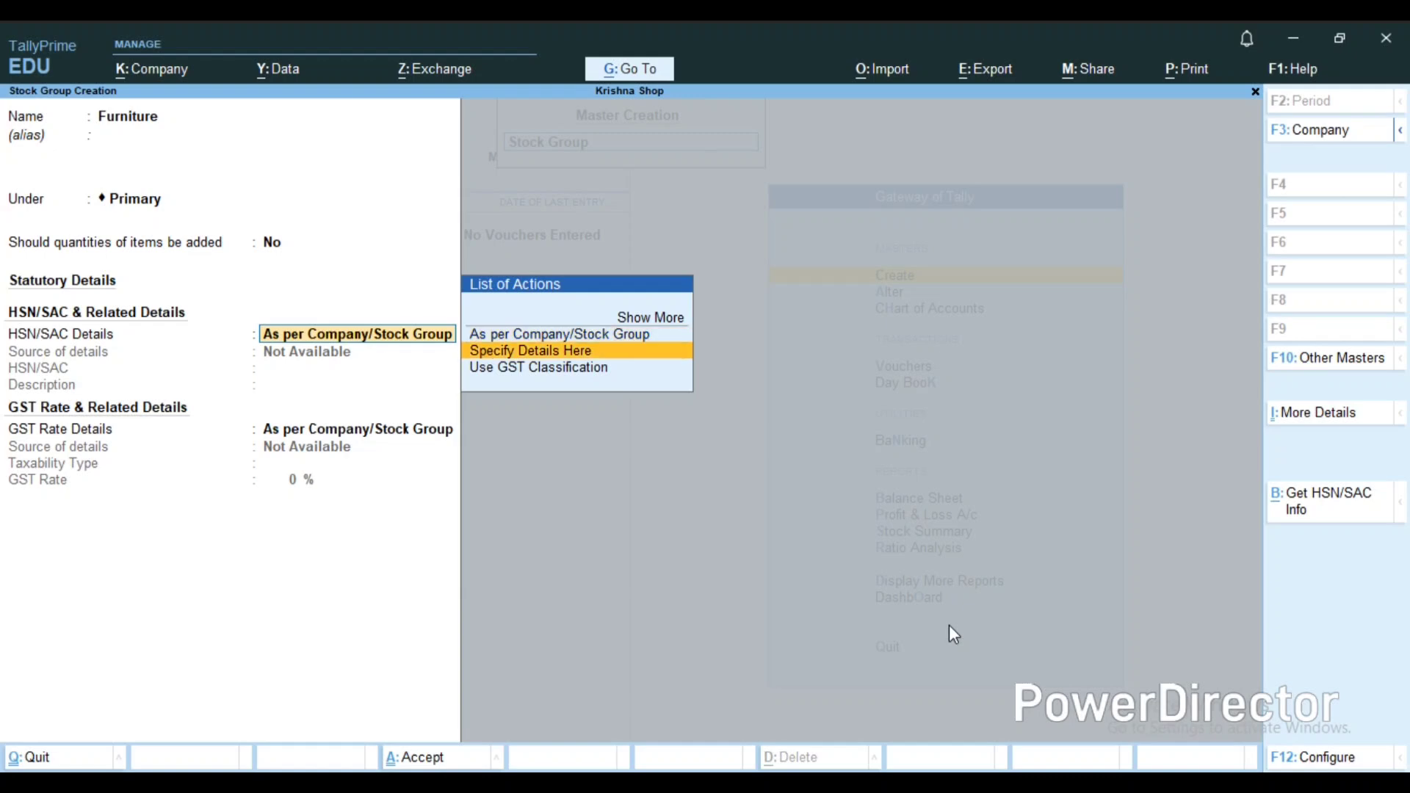
pyautogui.press('Return')
pyautogui.write('43434343')
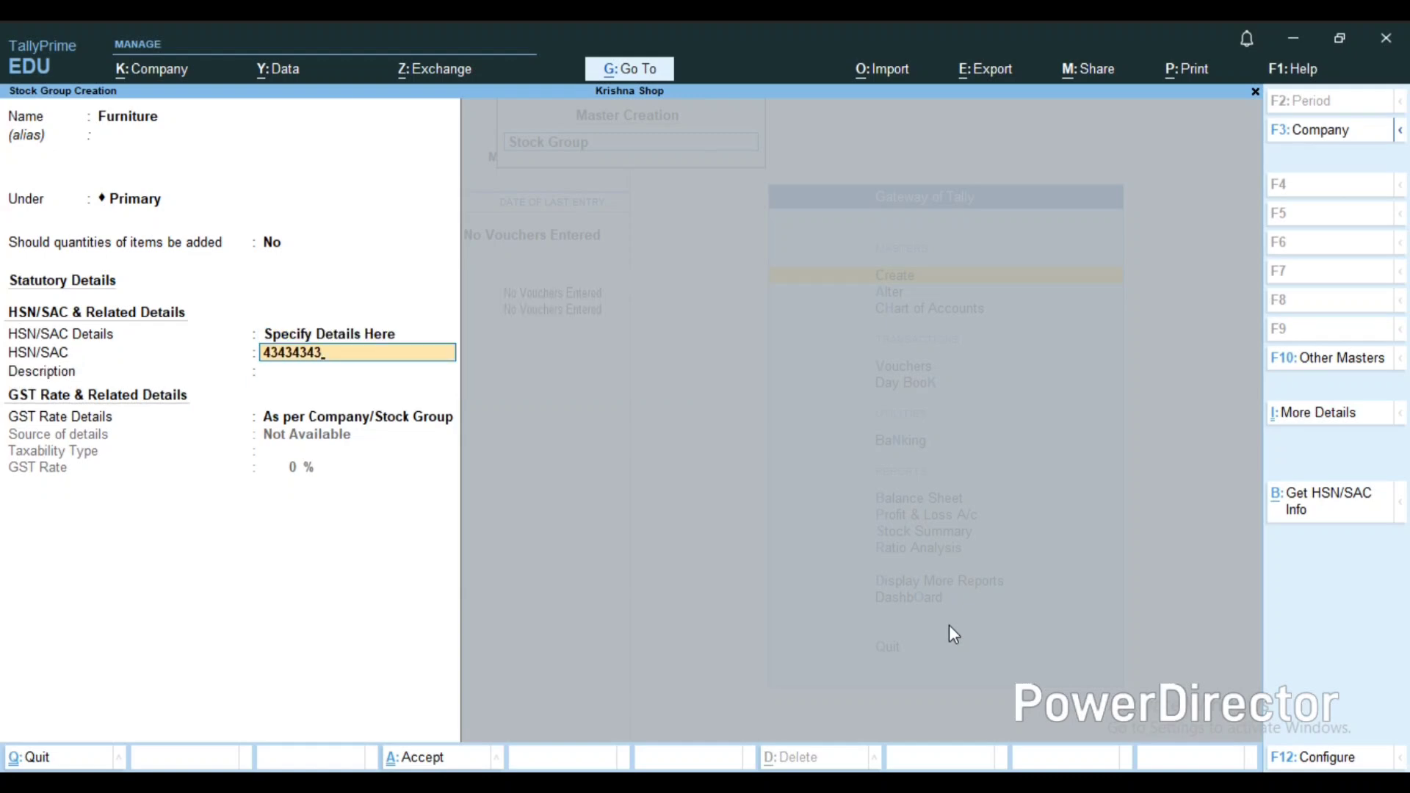
pyautogui.press('Return')
pyautogui.press('Return')
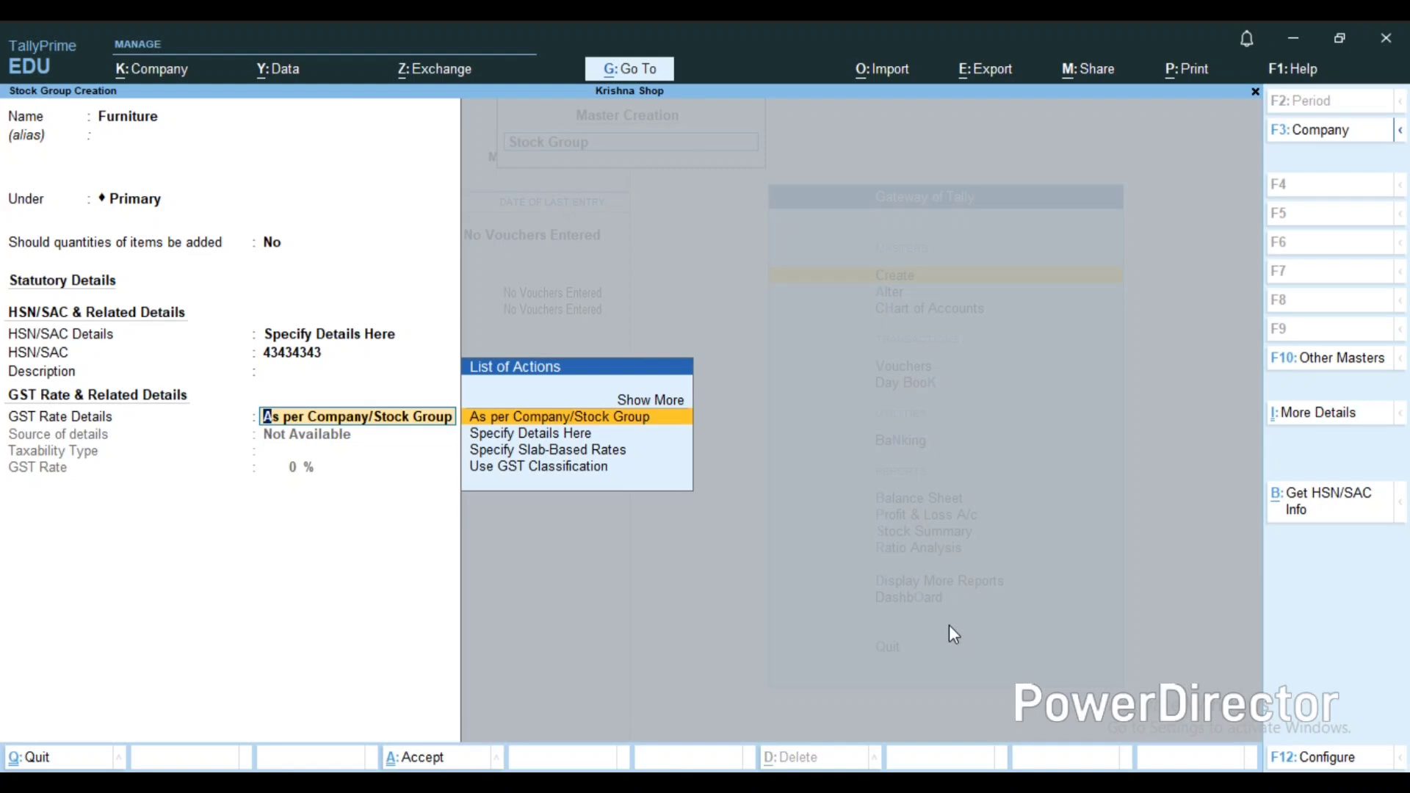
# Step: Specify the Furniture group's GST rate details as Taxable at 18 %, and save the group
pyautogui.press('Down')
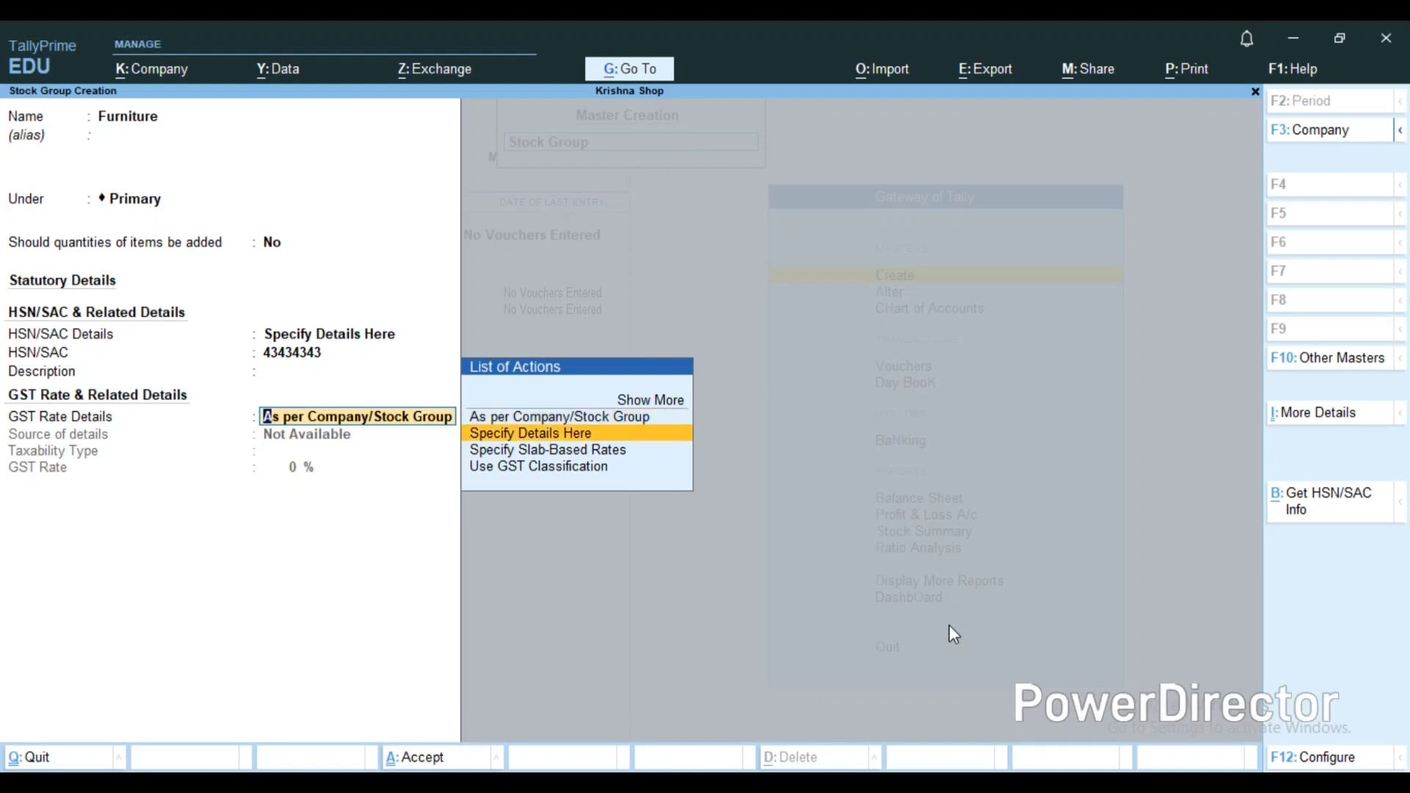
pyautogui.press('Return')
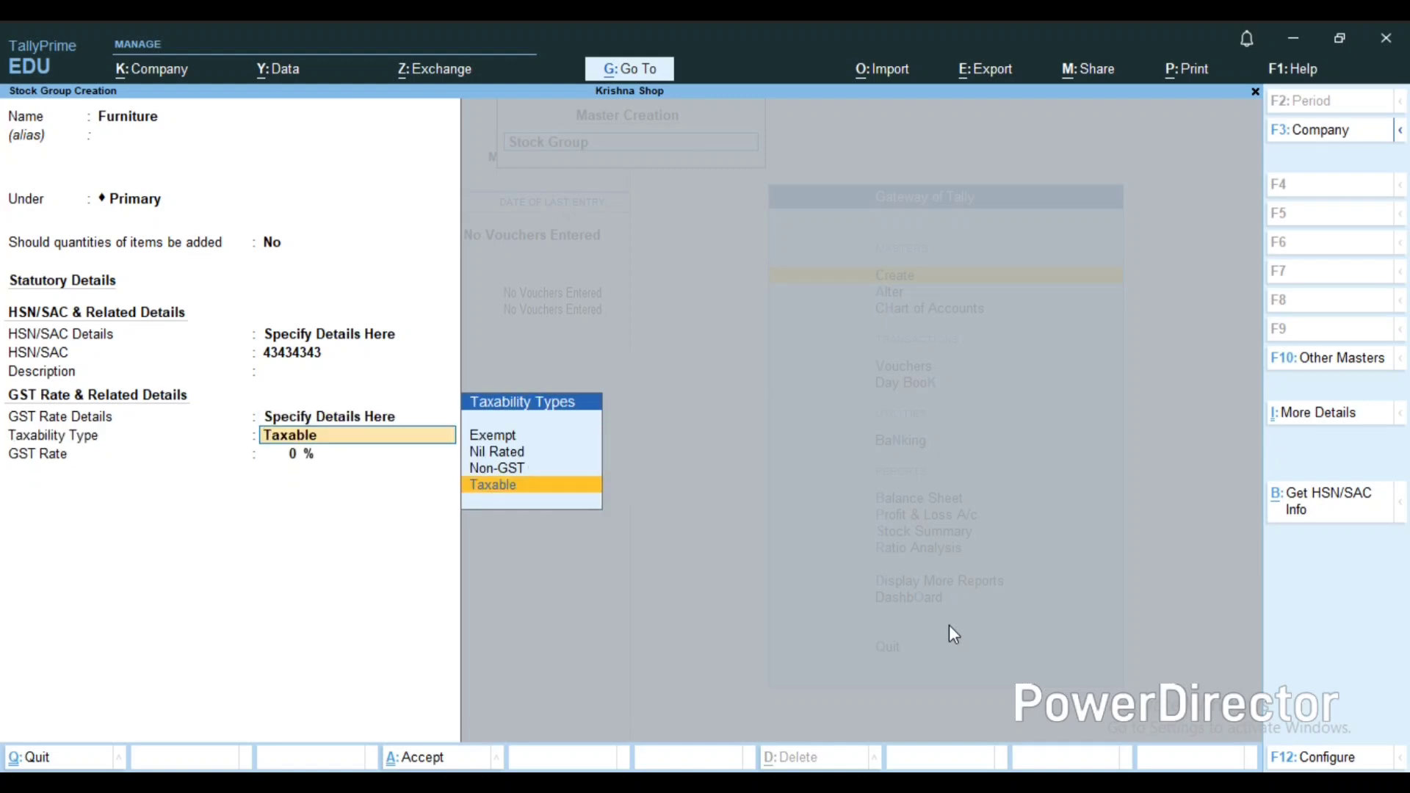
pyautogui.press('Return')
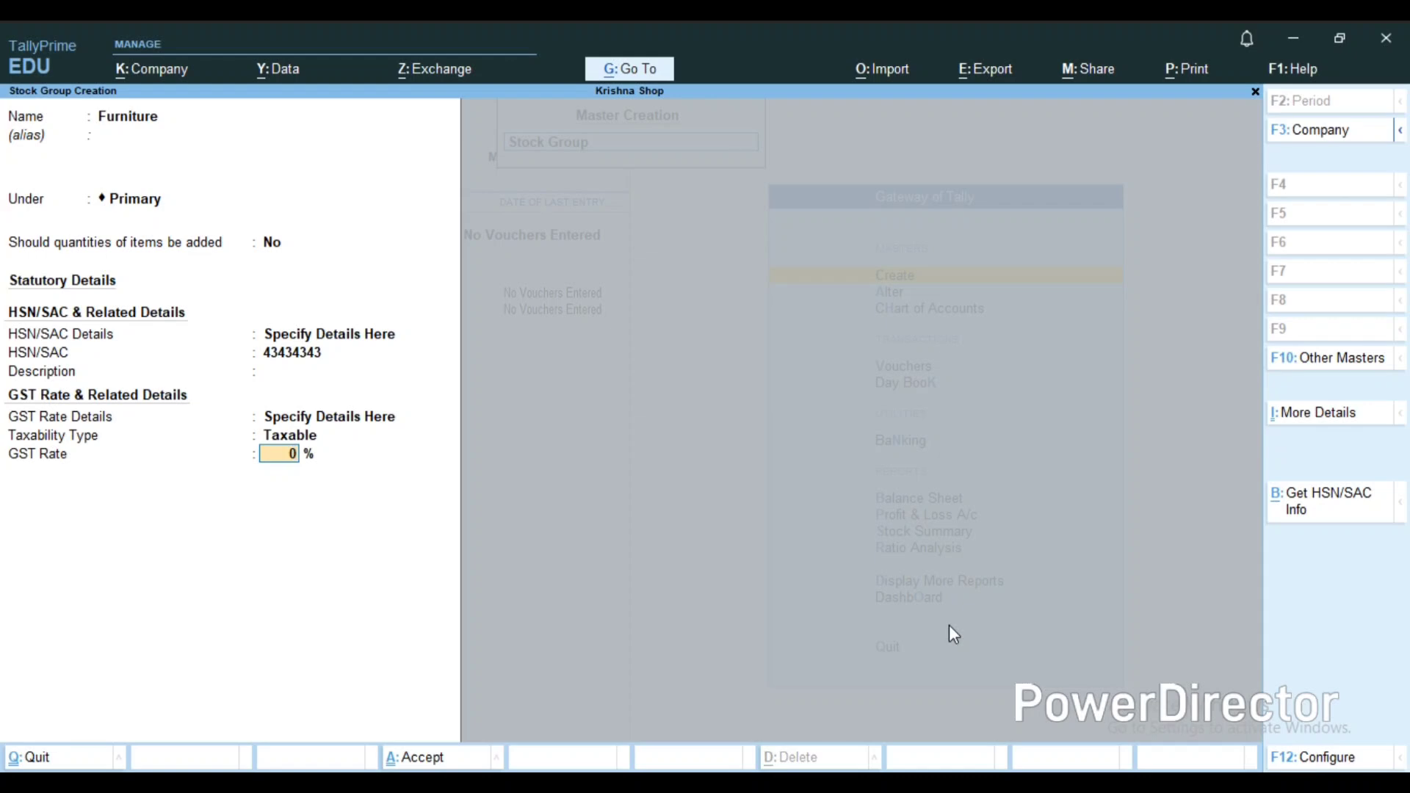
pyautogui.write('18')
pyautogui.hotkey('ctrl', 'a')
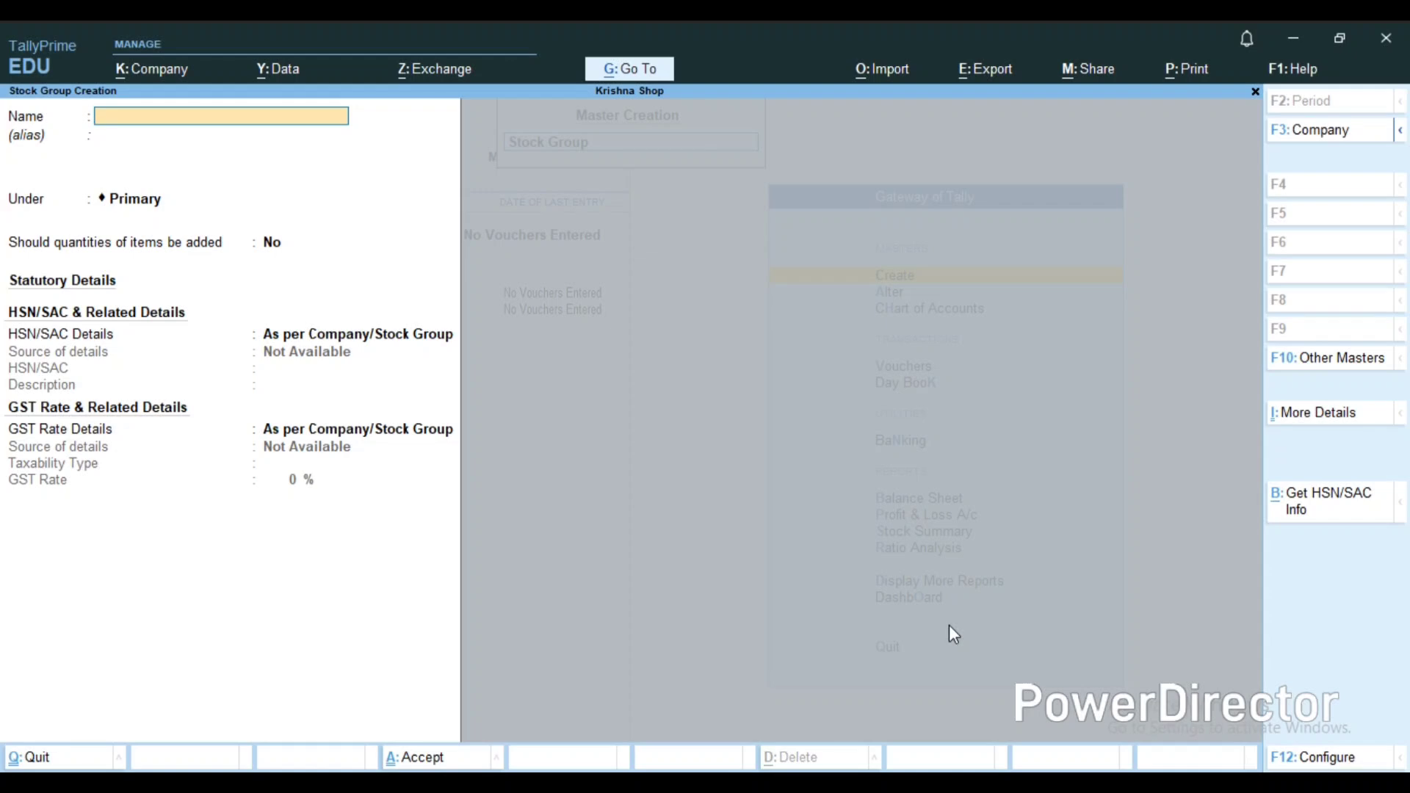
# Step: Name the new stock group Jewellary and keep it under Primary
pyautogui.write('Jewellary')
pyautogui.press('Return')
pyautogui.press('Return')
pyautogui.press('Return')
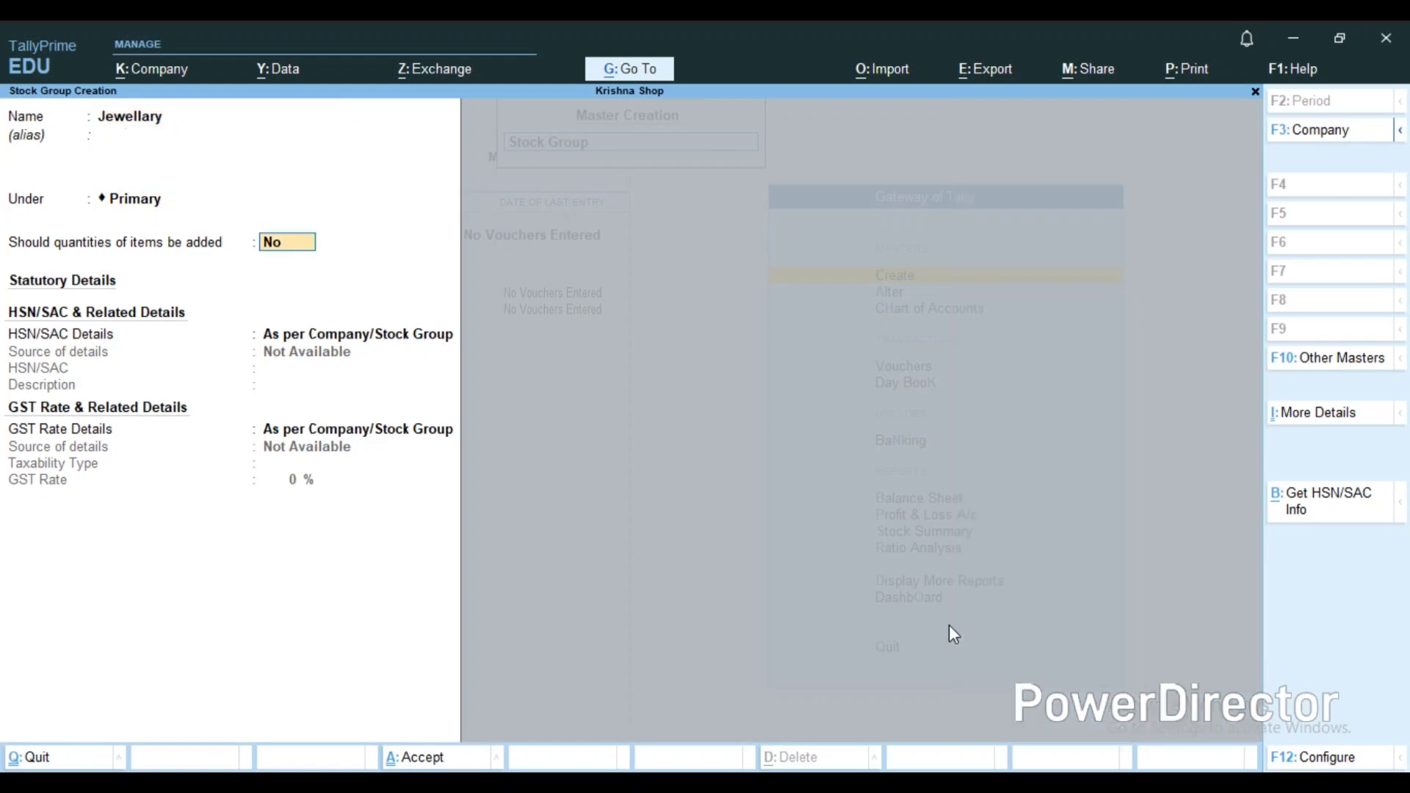
# Step: Specify the Jewellary group's HSN/SAC details directly, with code 76767676 and no description
pyautogui.press('Return')
pyautogui.press('Down')
pyautogui.press('Return')
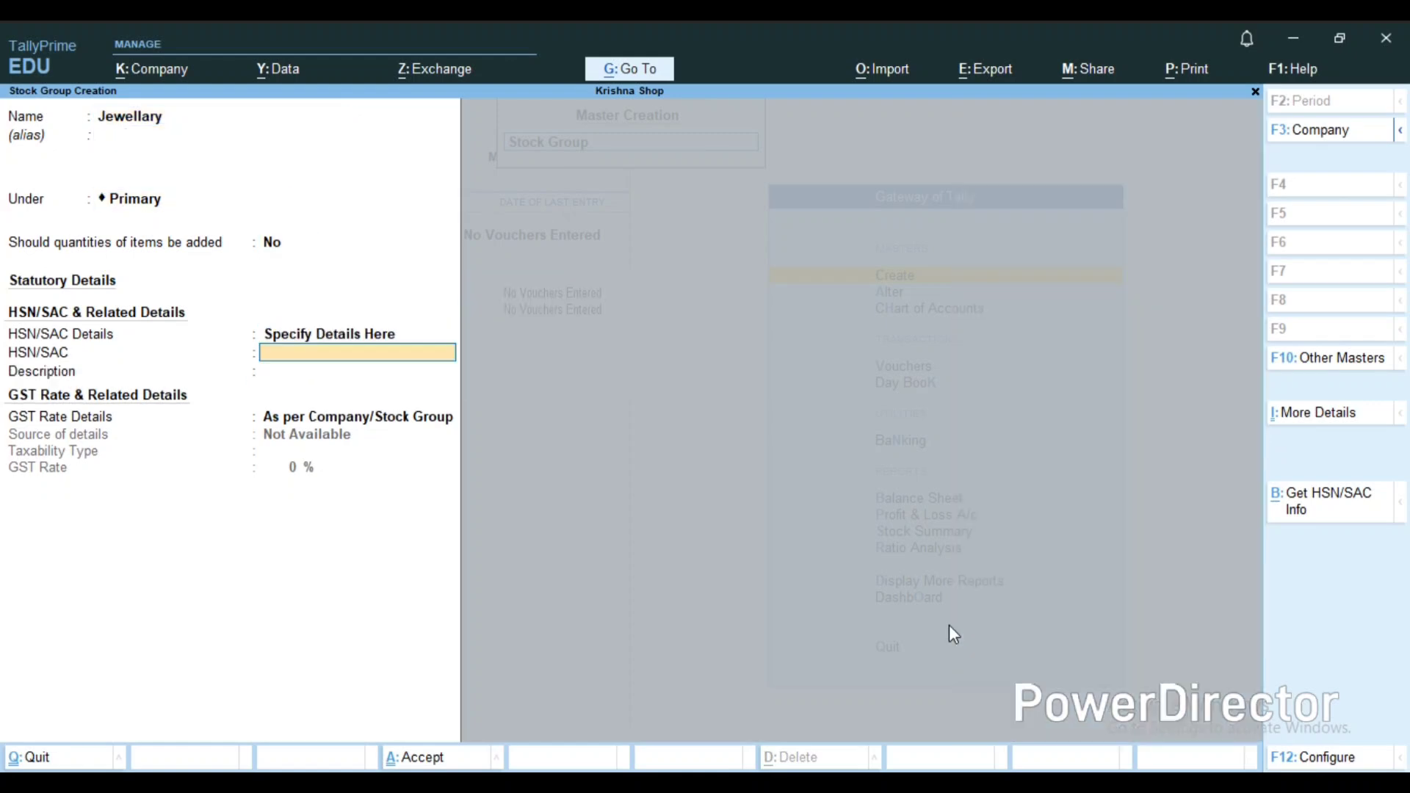
pyautogui.write('76767676')
pyautogui.press('Return')
pyautogui.press('Return')
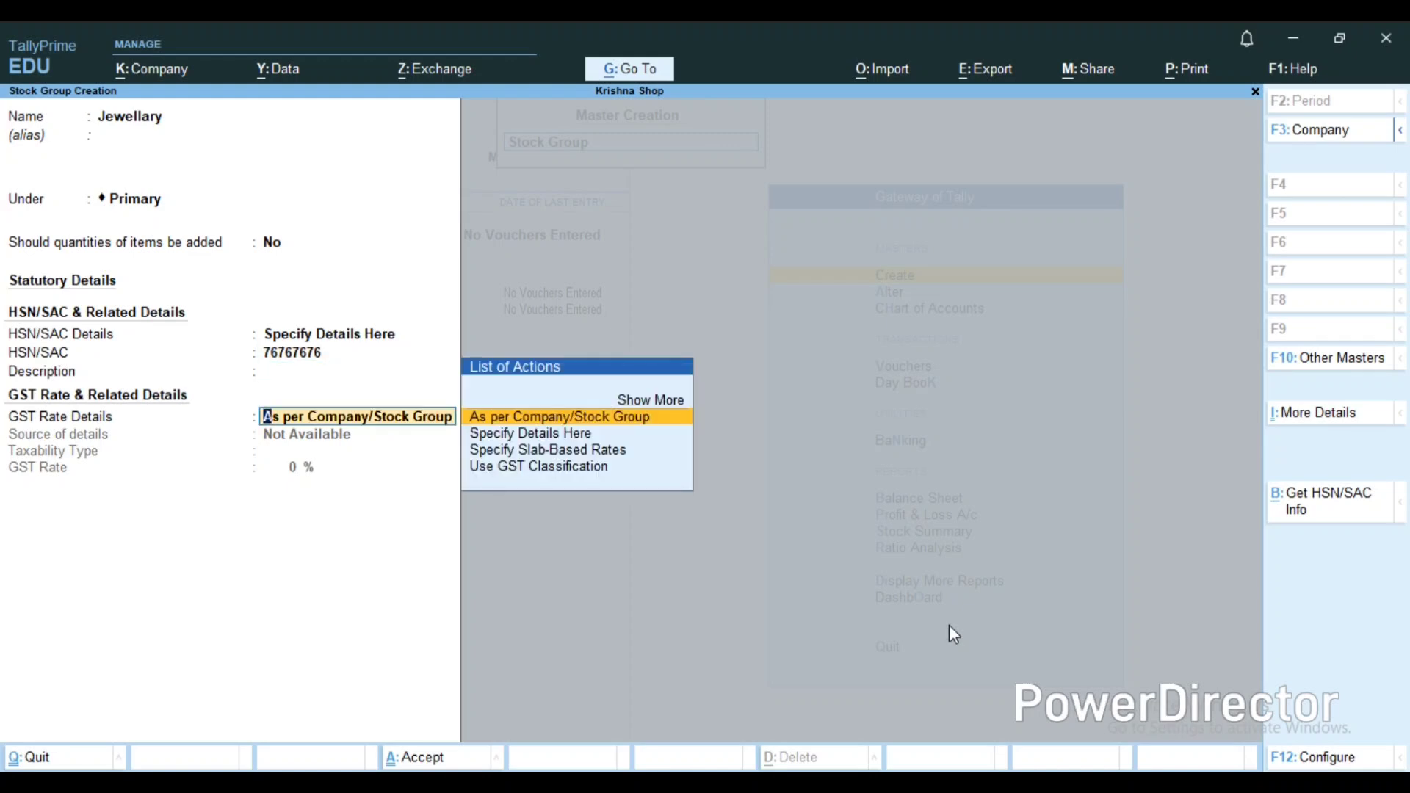
# Step: Specify the Jewellary group's GST rate details as Taxable at 28 %, and save the group
pyautogui.press('Down')
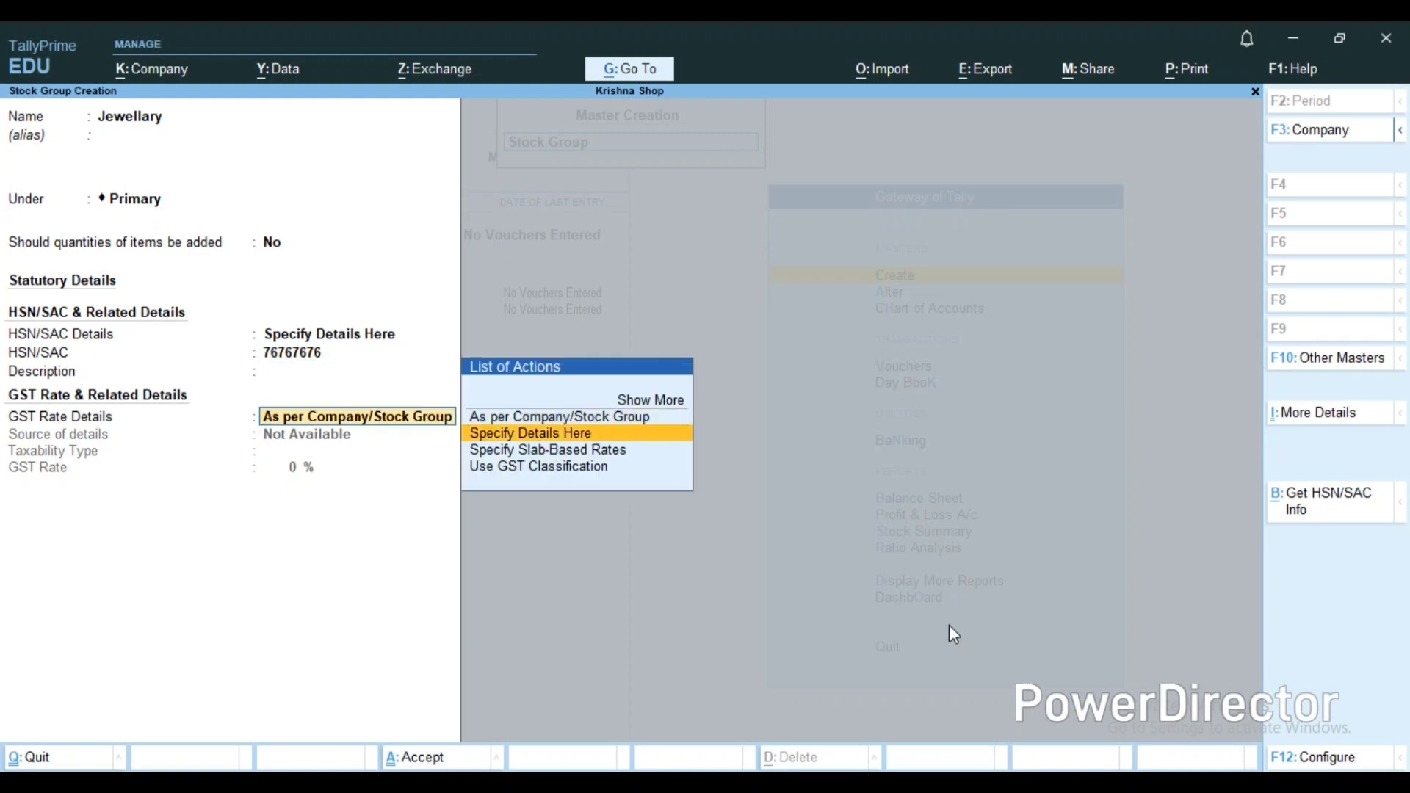
pyautogui.press('Return')
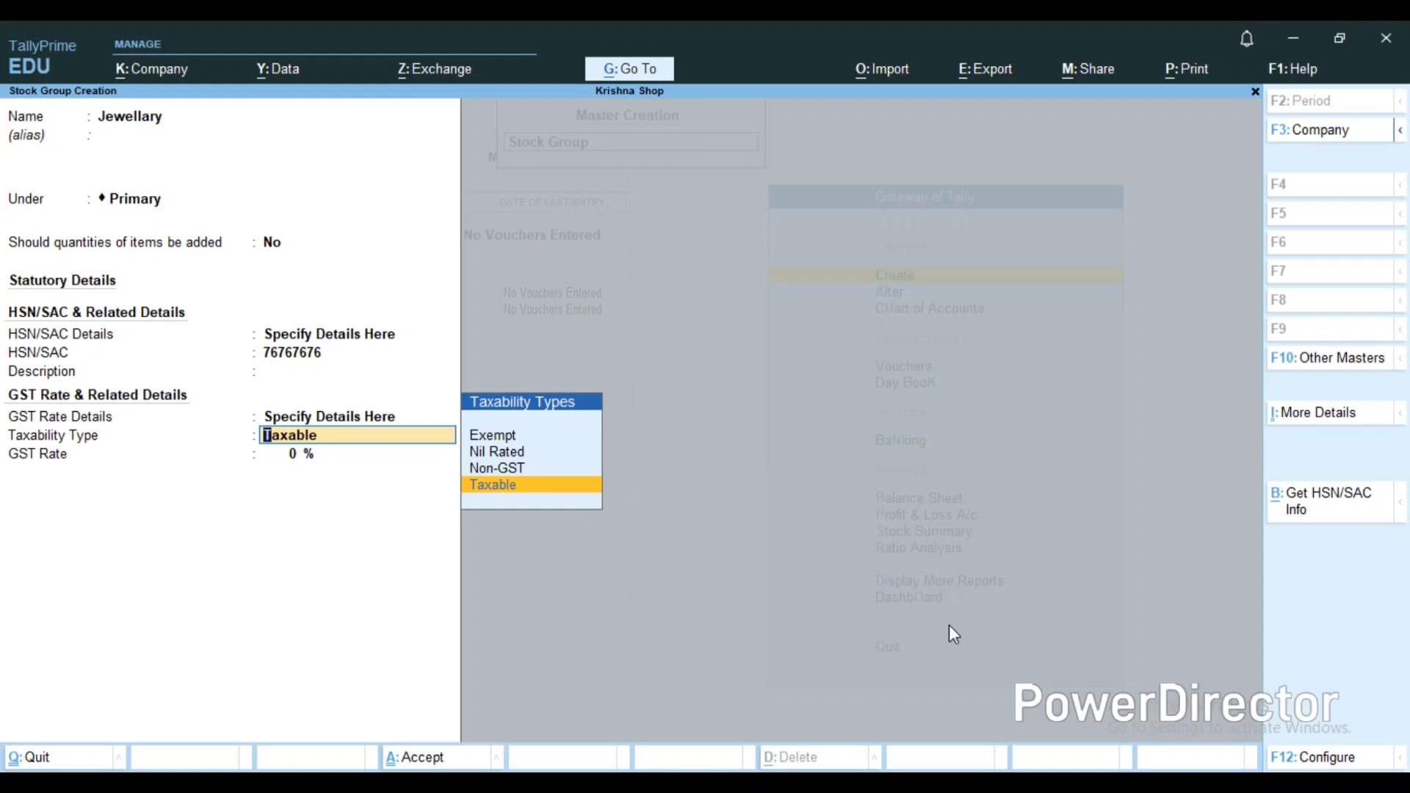
pyautogui.press('Return')
pyautogui.write('28')
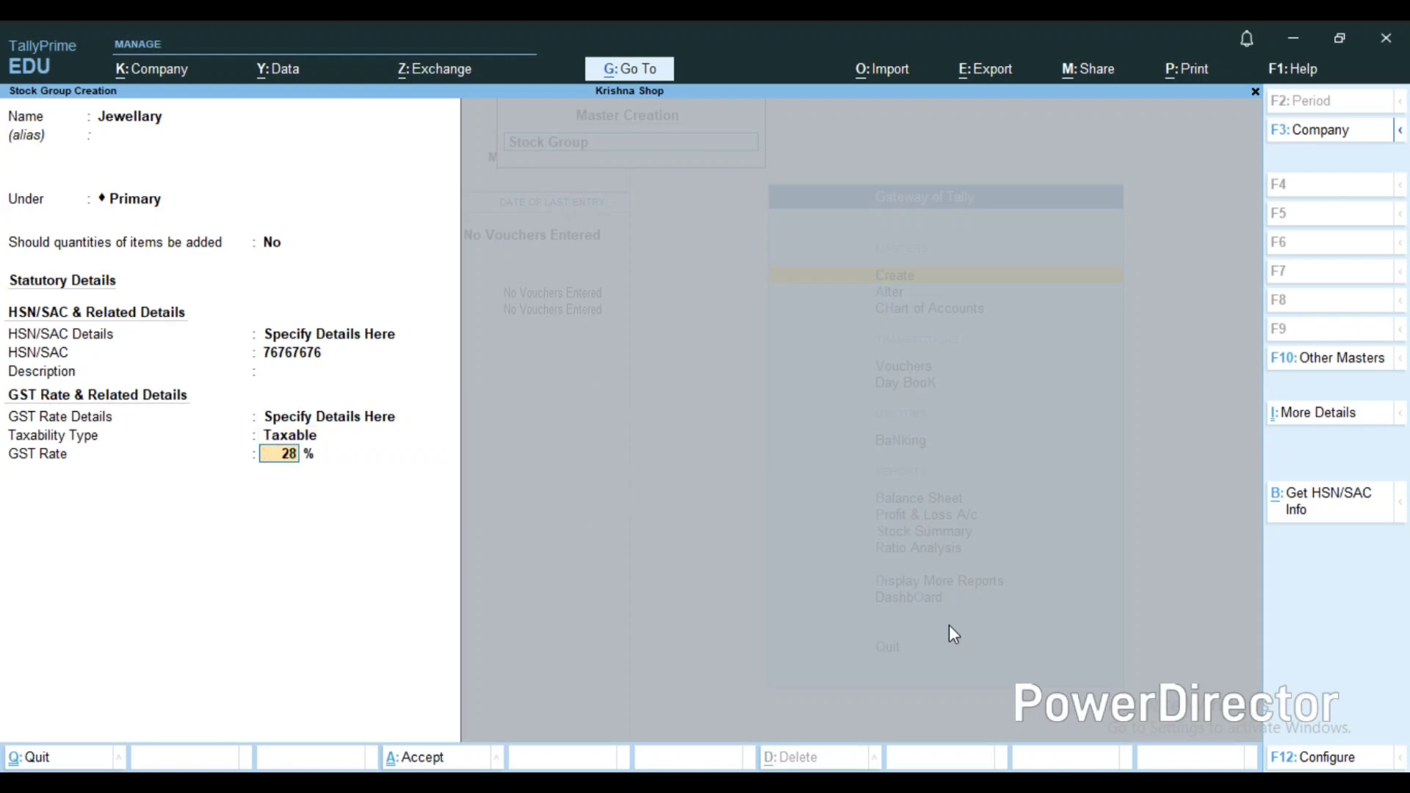
pyautogui.press('ctrl')
pyautogui.hotkey('ctrl', 'a')
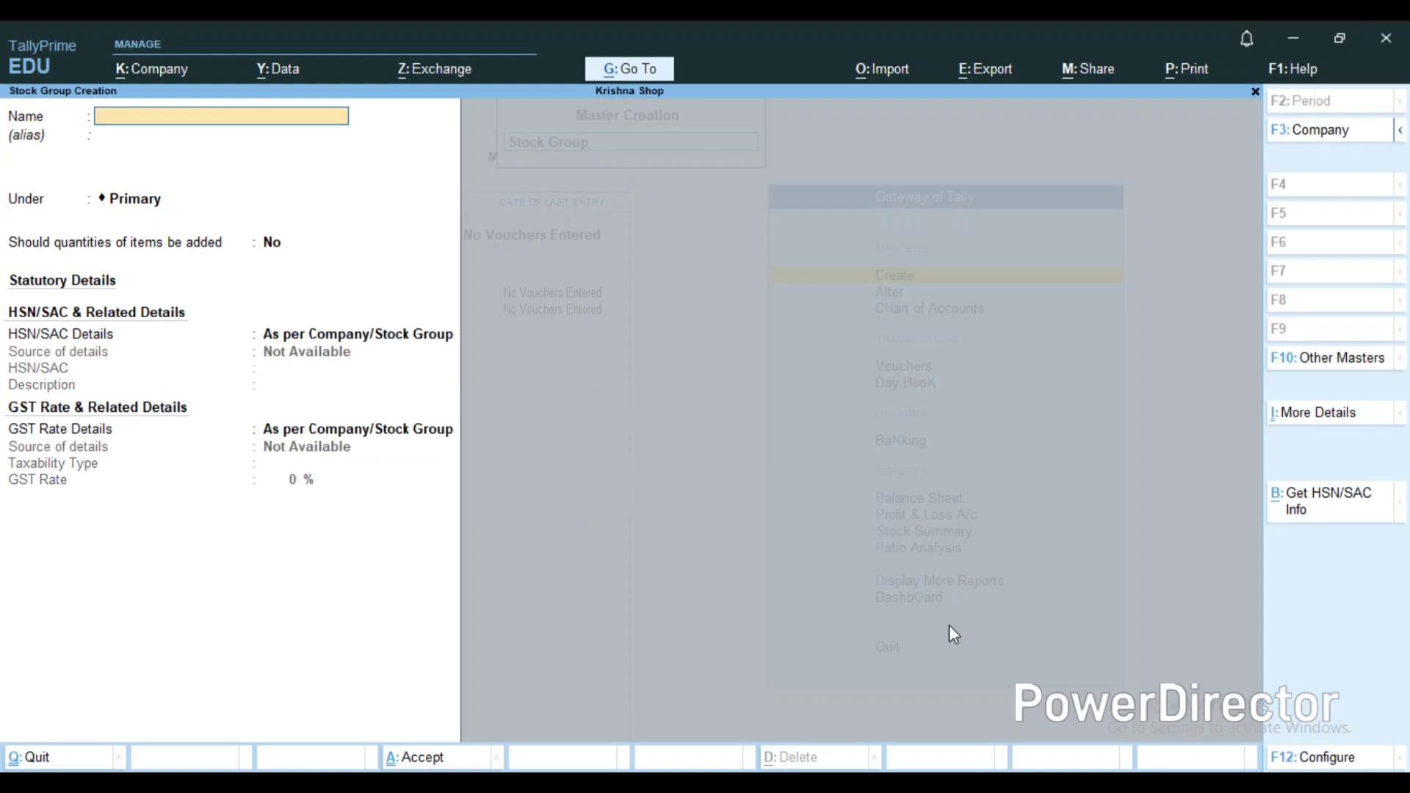
# Step: Leave stock group creation and start a simple unit with the symbol pcs and no formal name
pyautogui.press('Escape')
pyautogui.press('Return')
pyautogui.press('Down')
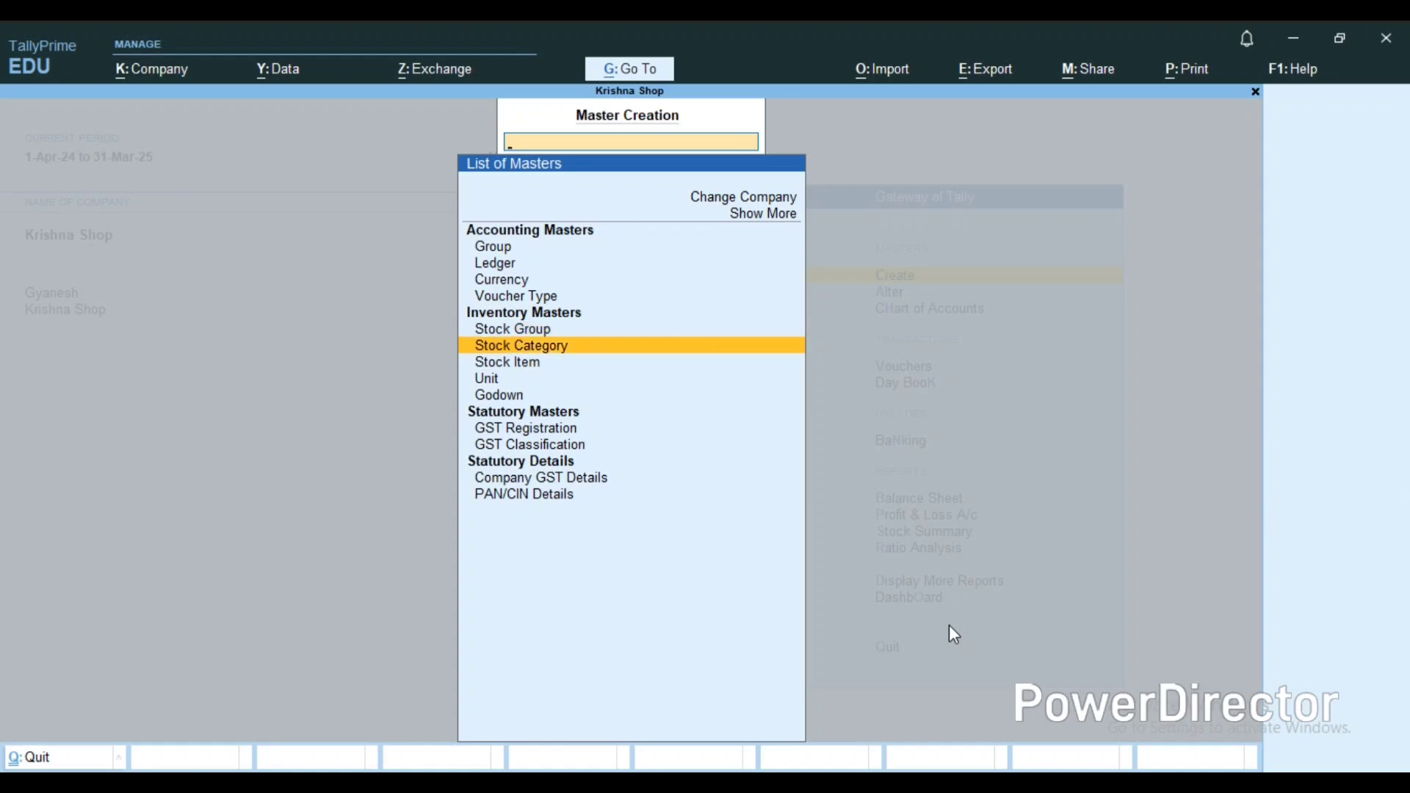
pyautogui.press('Down')
pyautogui.press('Down')
pyautogui.press('Return')
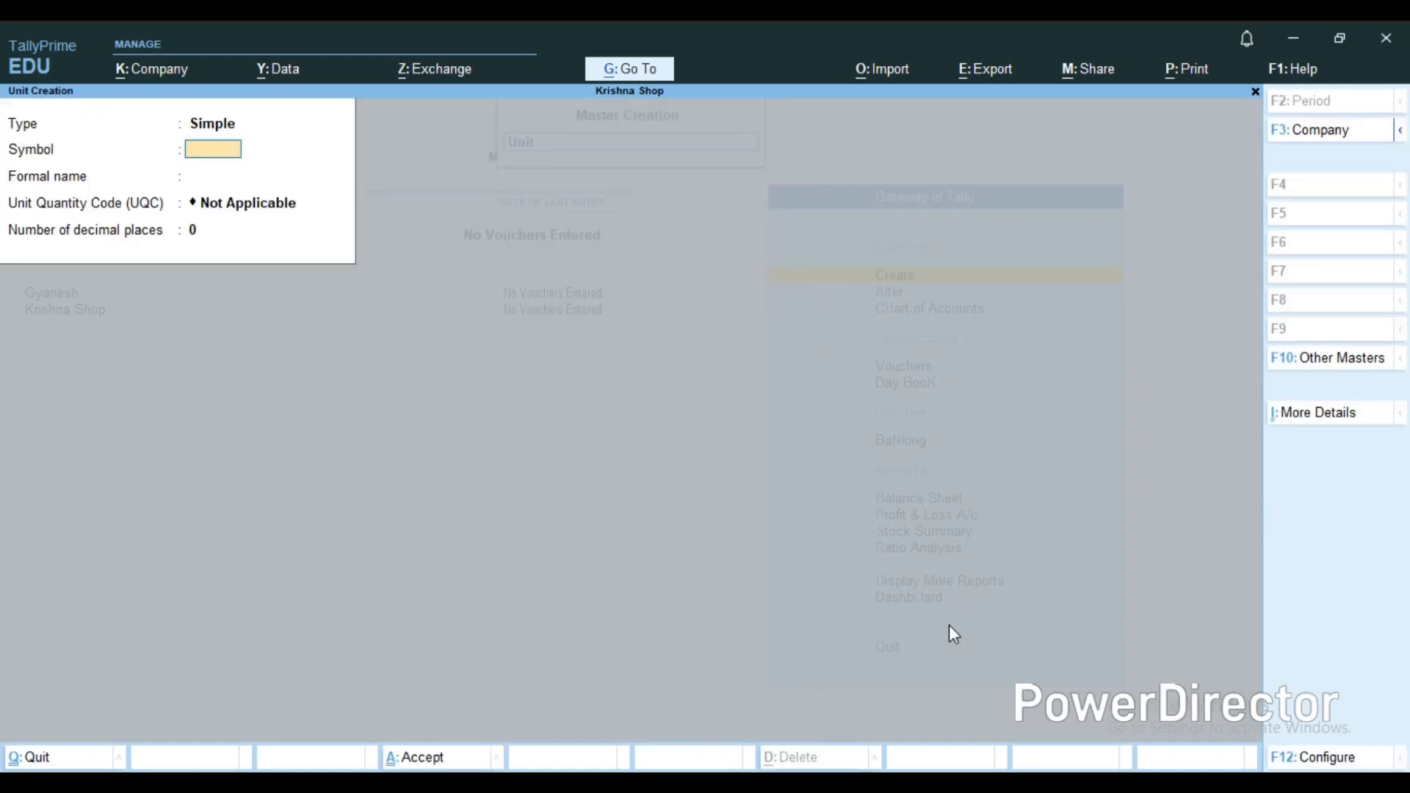
pyautogui.write('pcs')
pyautogui.press('Return')
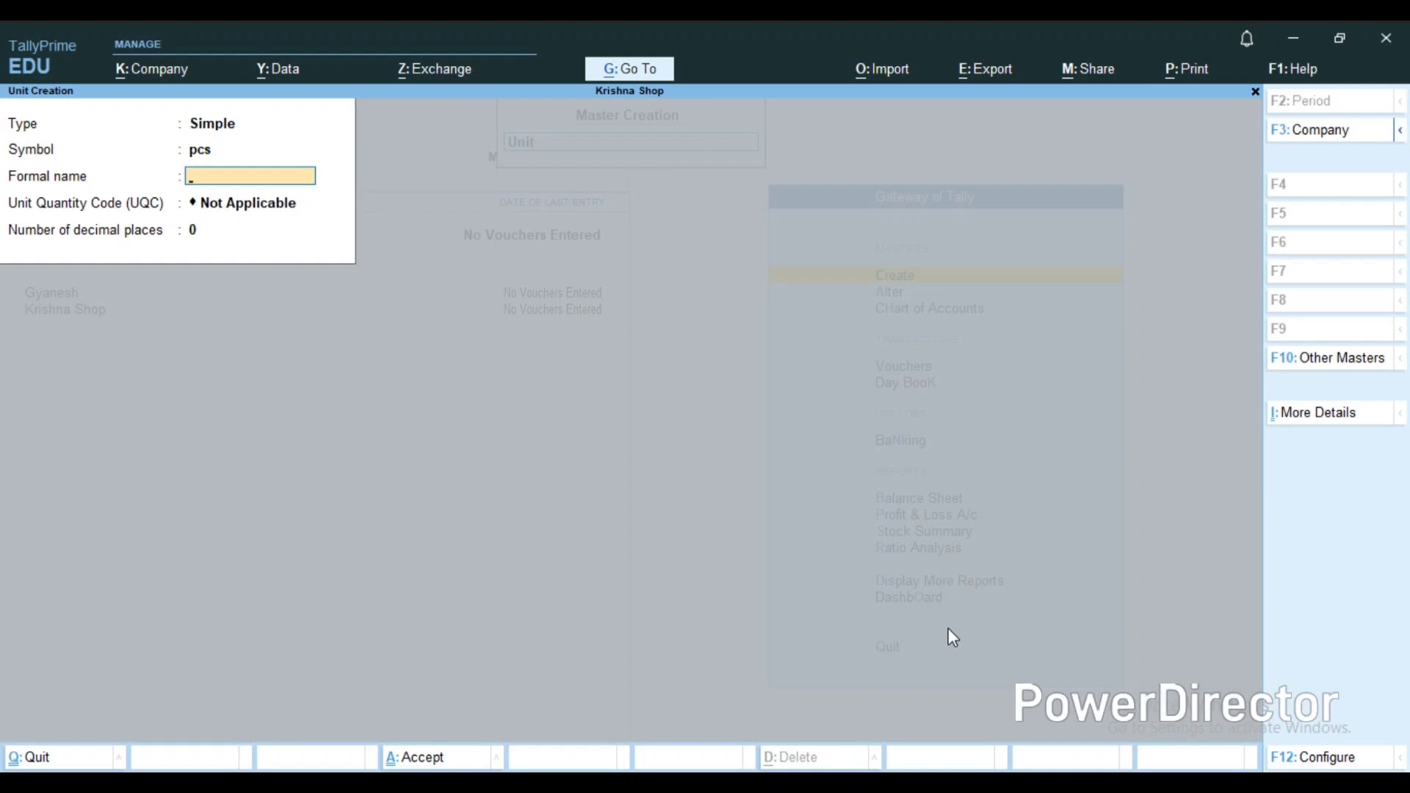
pyautogui.press('Return')
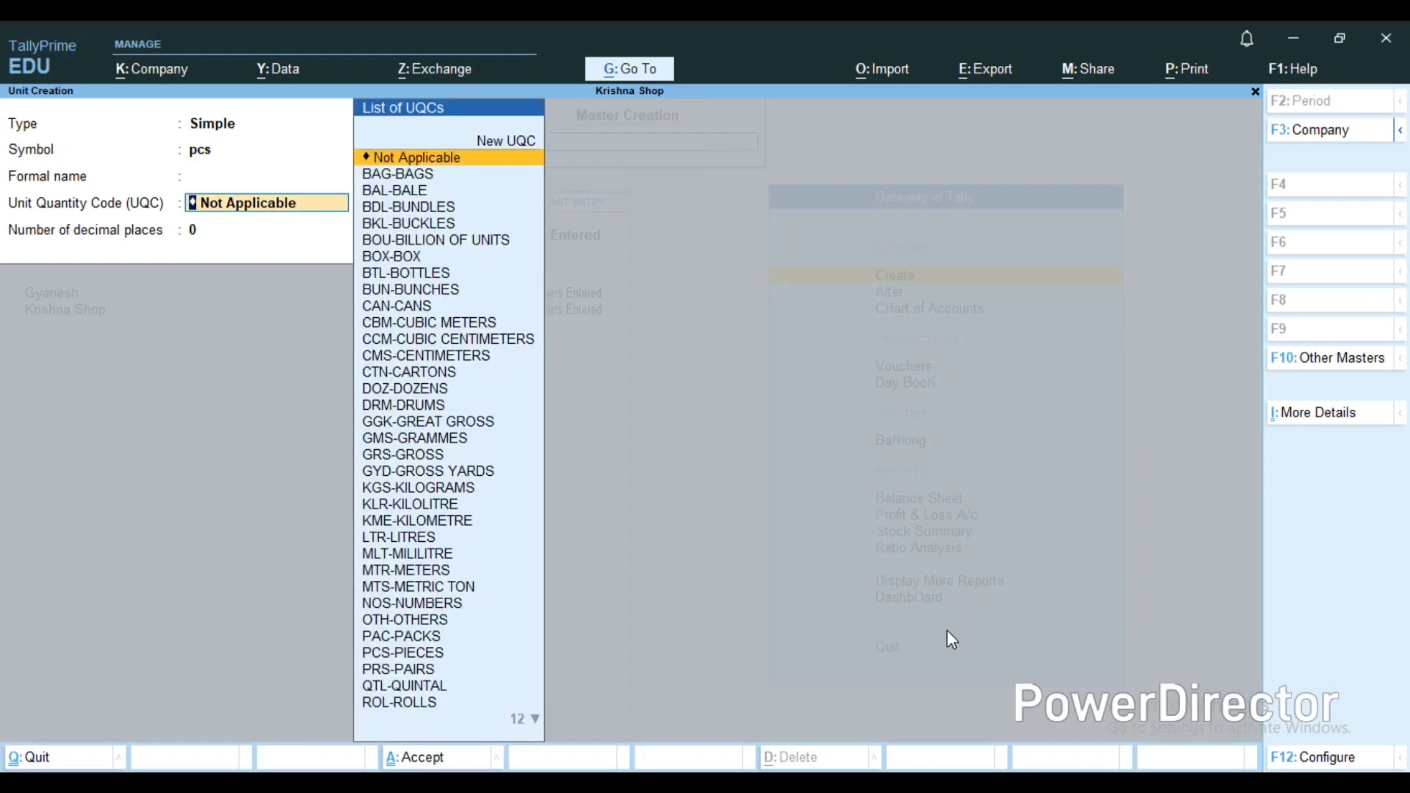
# Step: Set the pcs unit's Unit Quantity Code to PCS-PIECES, save it and leave unit creation
pyautogui.write('pcs')
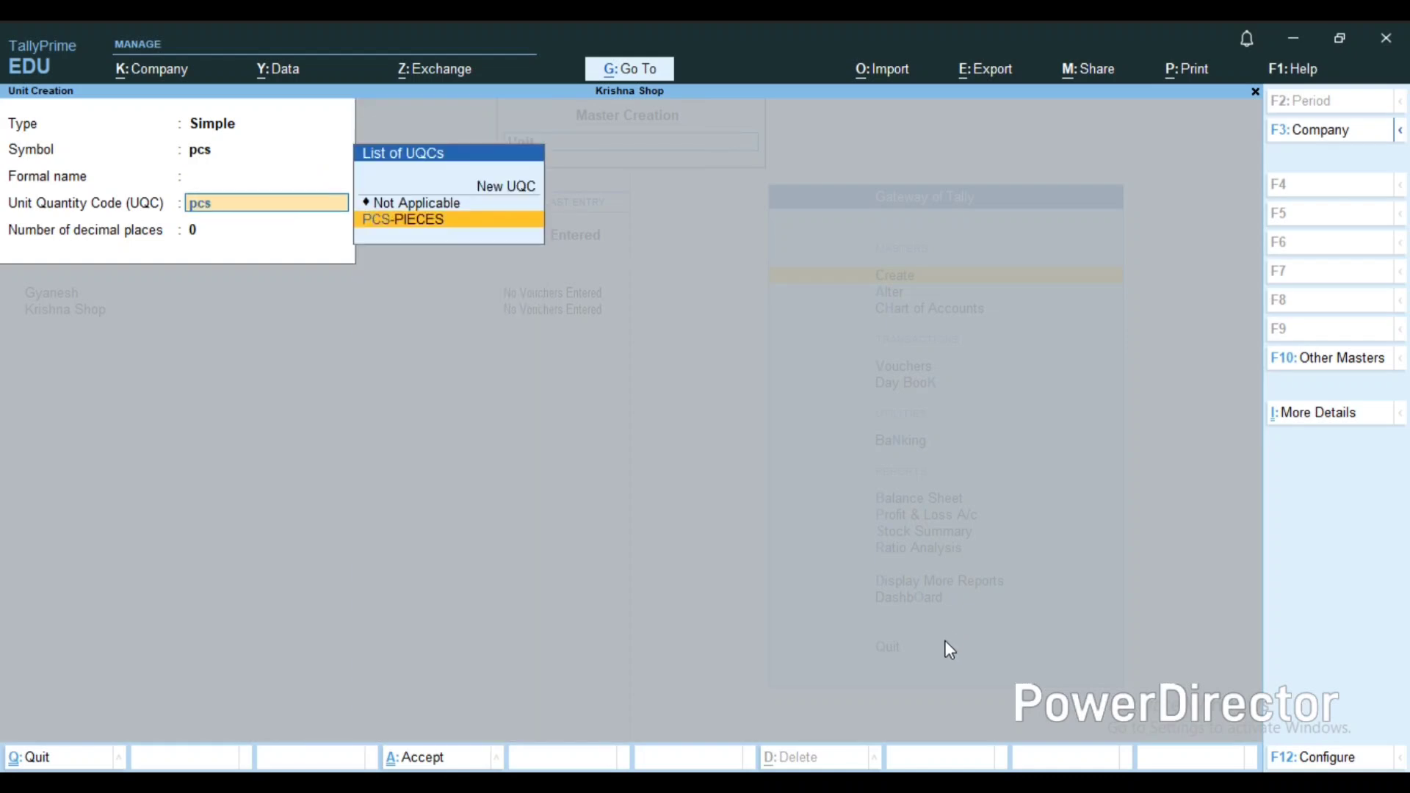
pyautogui.press('Down')
pyautogui.hotkey('ctrl', 'a')
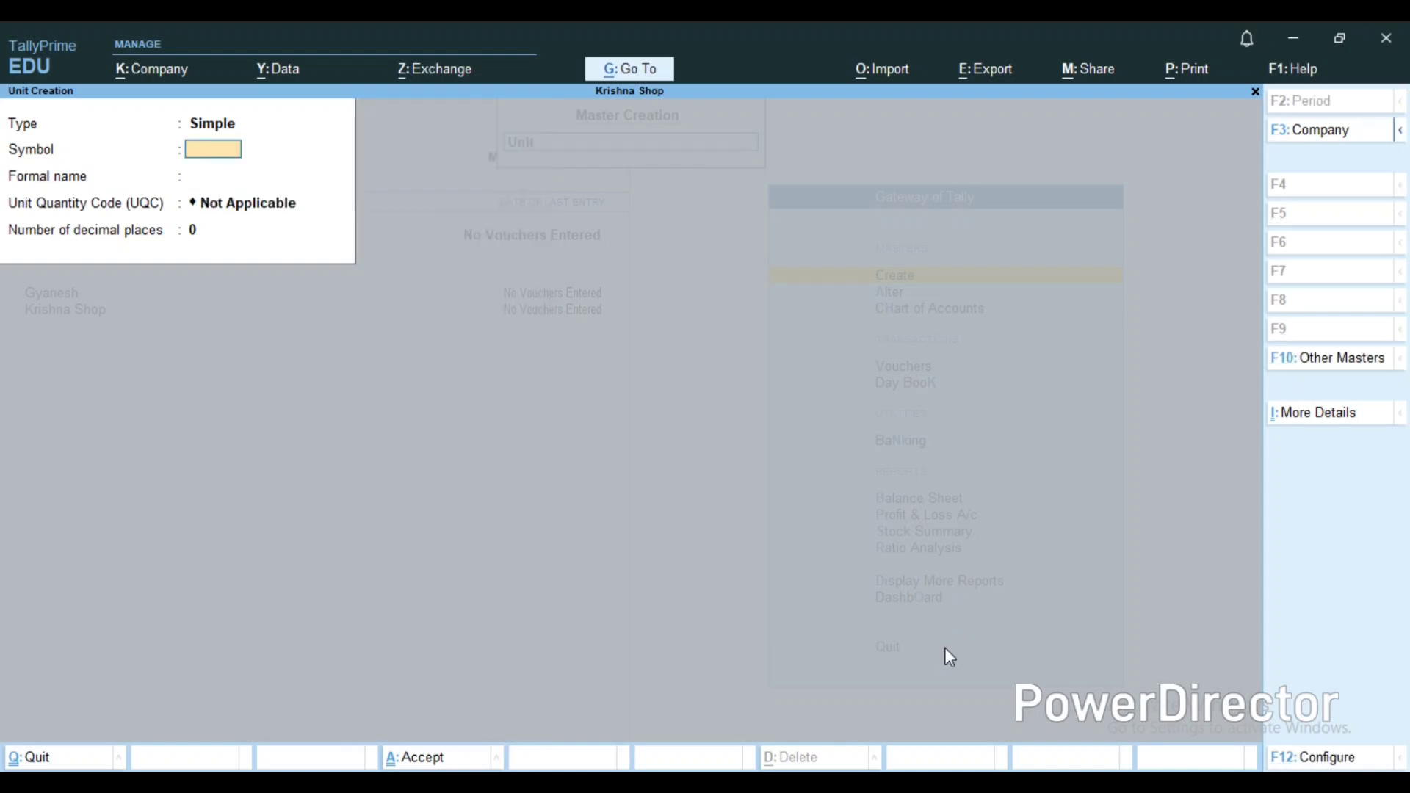
pyautogui.press('Escape')
pyautogui.press('y')
pyautogui.press('Up')
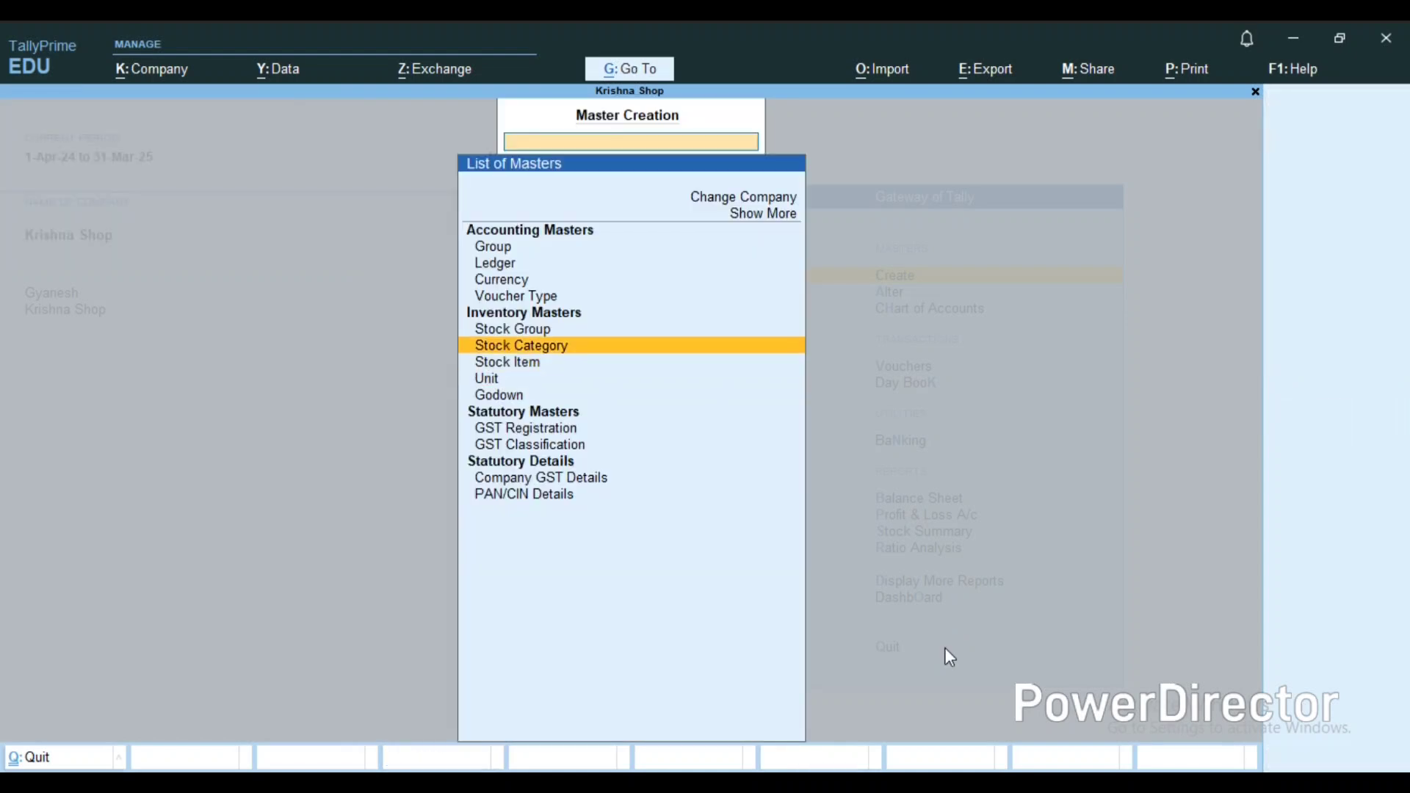
pyautogui.press('Return')
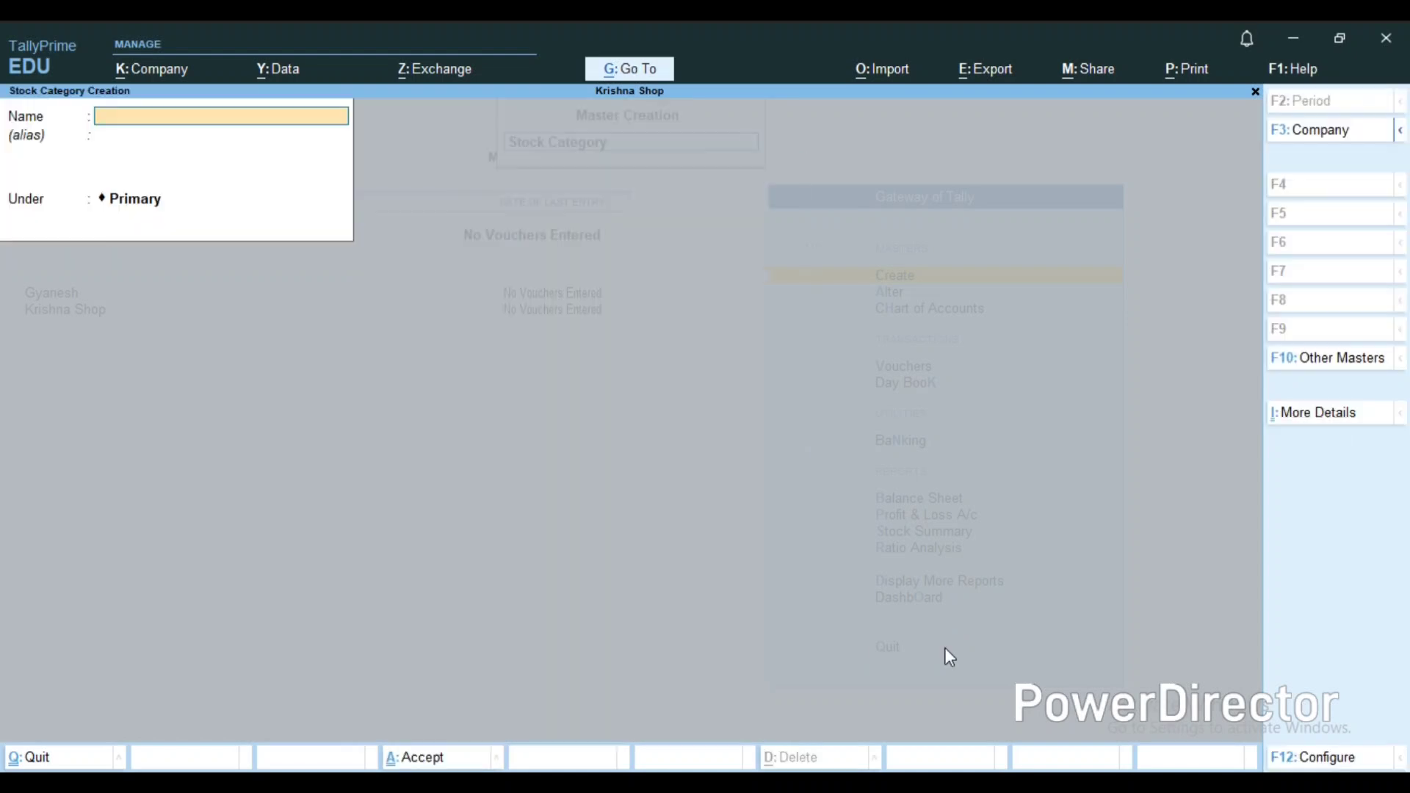
pyautogui.press('Escape')
pyautogui.press('y')
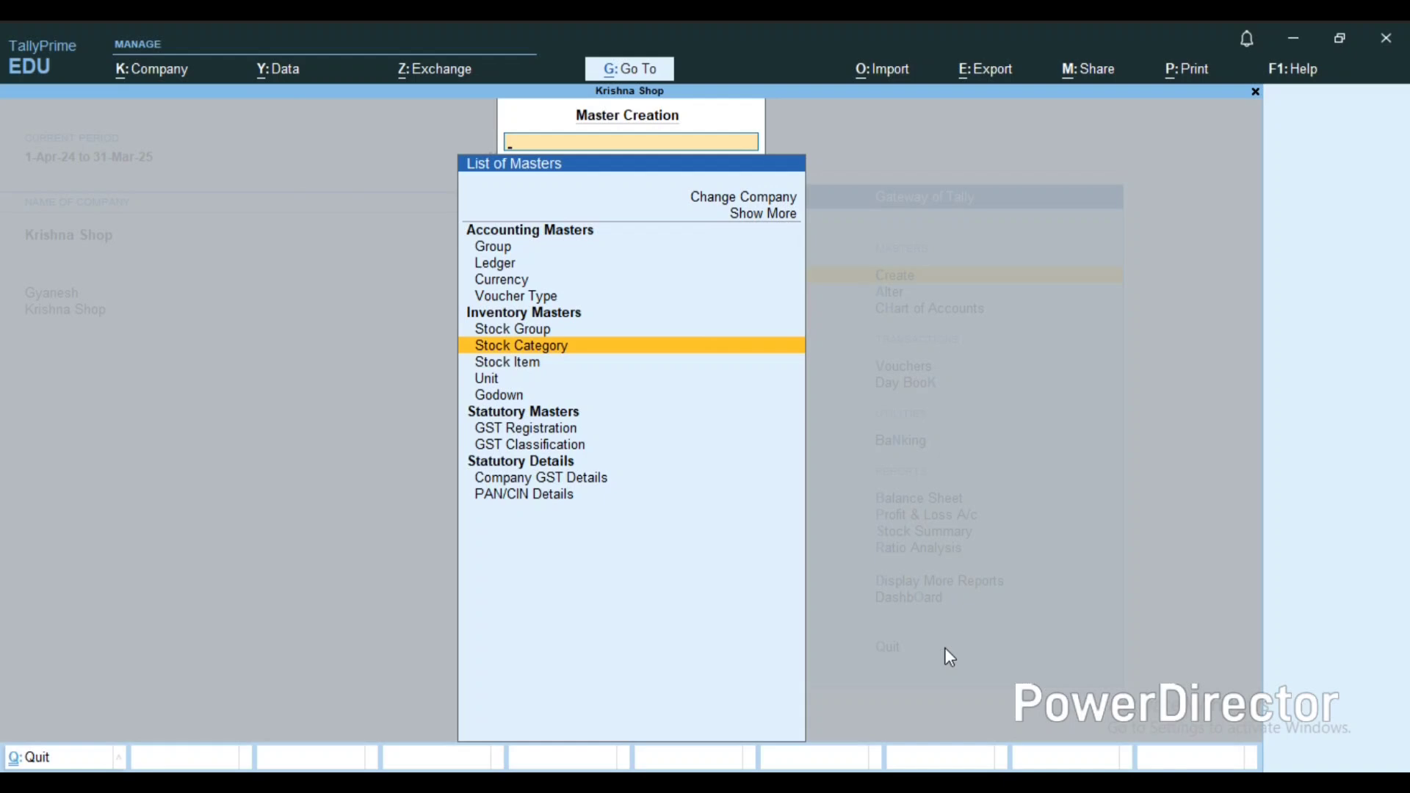
# Step: Start a new stock item named Laptop with no alias
pyautogui.press('Down')
pyautogui.press('Return')
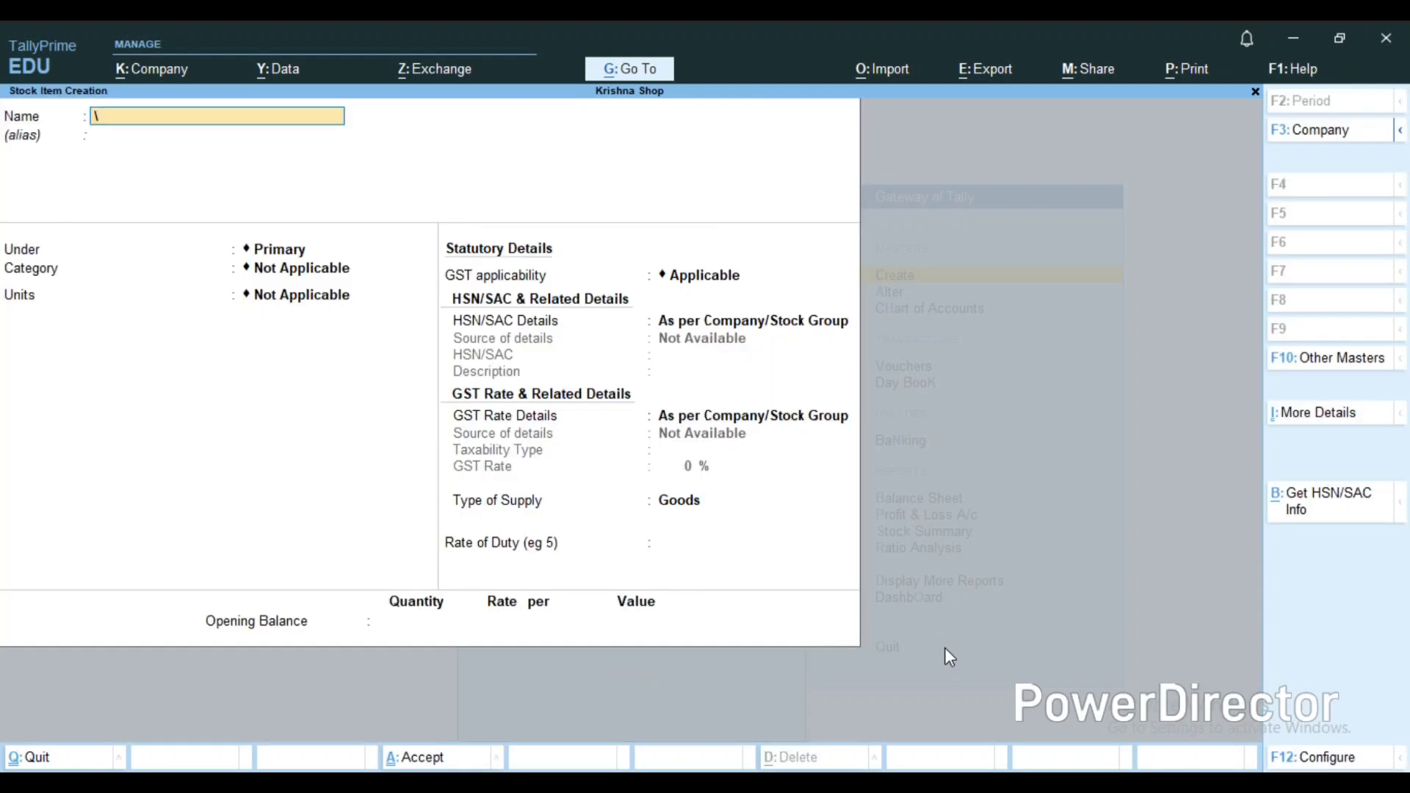
pyautogui.write('Laptop')
pyautogui.press('Return')
pyautogui.press('Return')
# Step: Place the Laptop stock item under the Electronics group
pyautogui.press('Down')
pyautogui.press('Down')
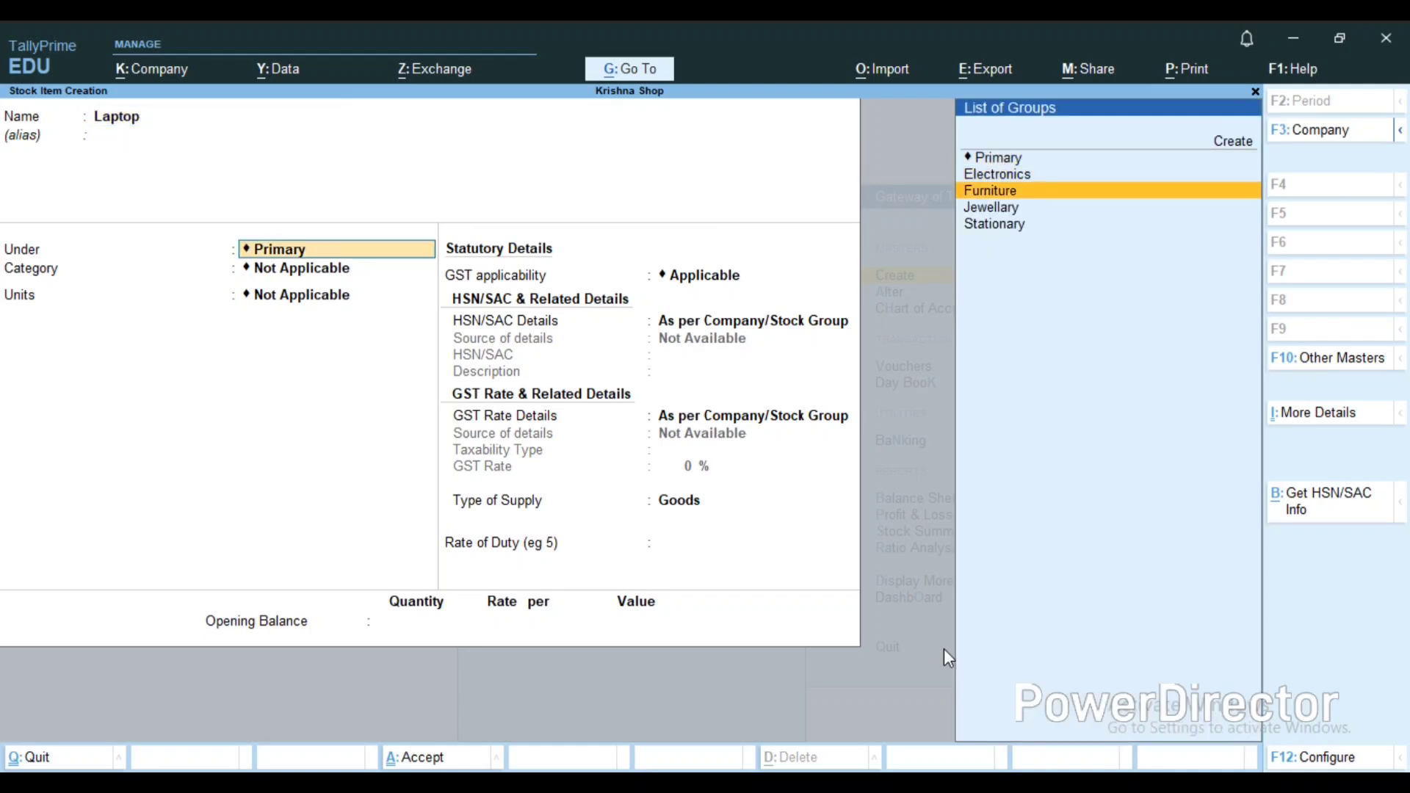
pyautogui.press('Down')
pyautogui.press('Up')
pyautogui.press('Up')
pyautogui.press('Up')
pyautogui.press('Down')
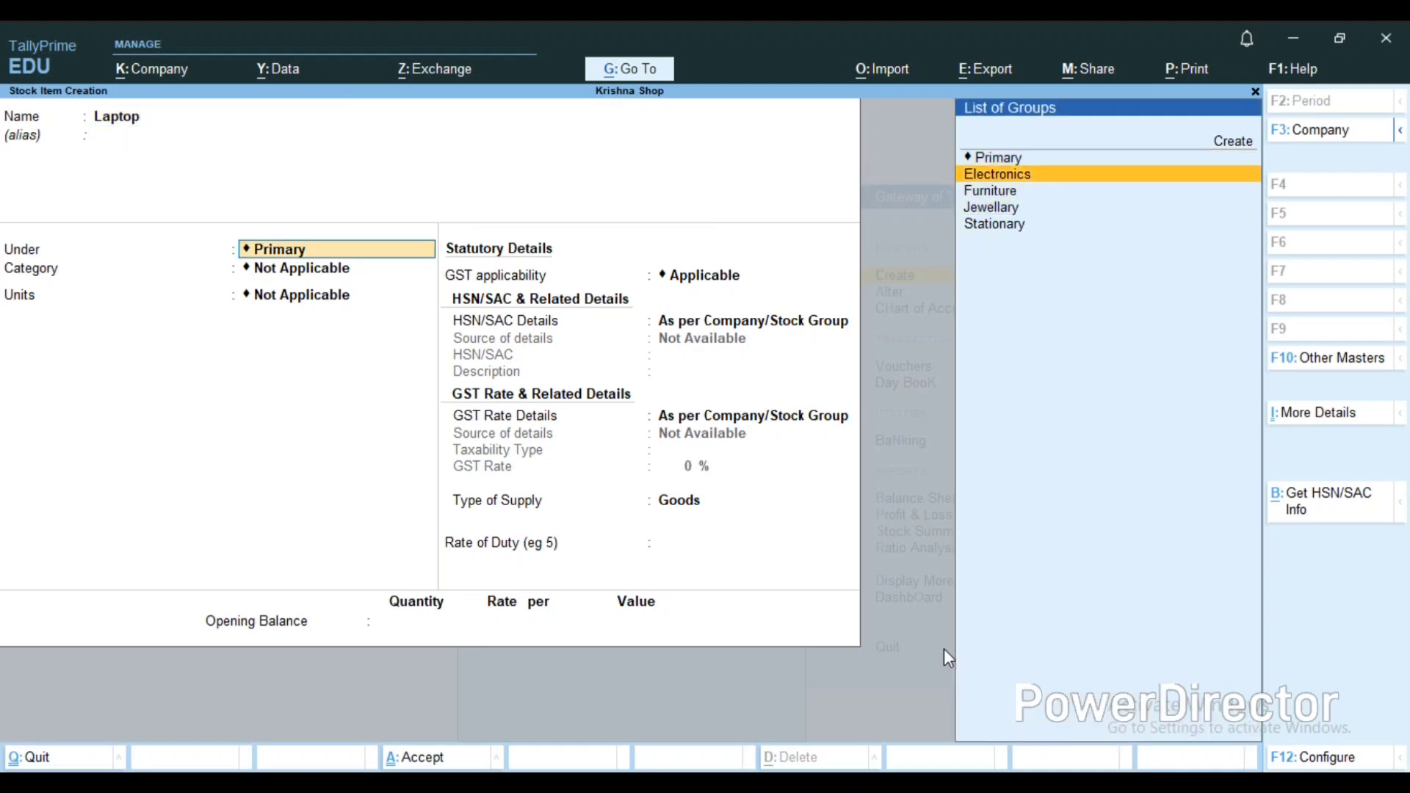
pyautogui.press('Return')
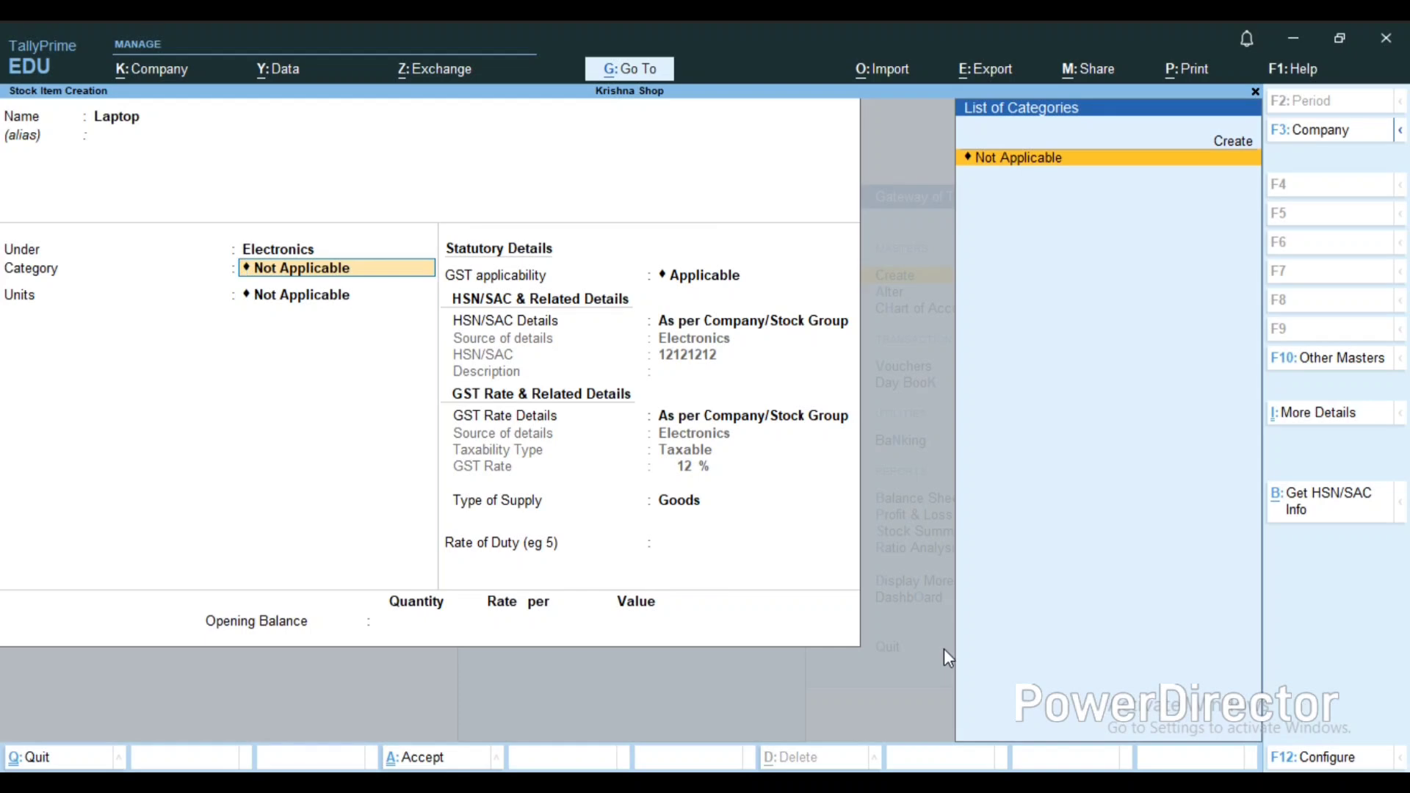
# Step: Keep Laptop's category as Not Applicable, set its units to pcs, and save the item
pyautogui.press('Return')
pyautogui.press('Down')
pyautogui.press('Return')
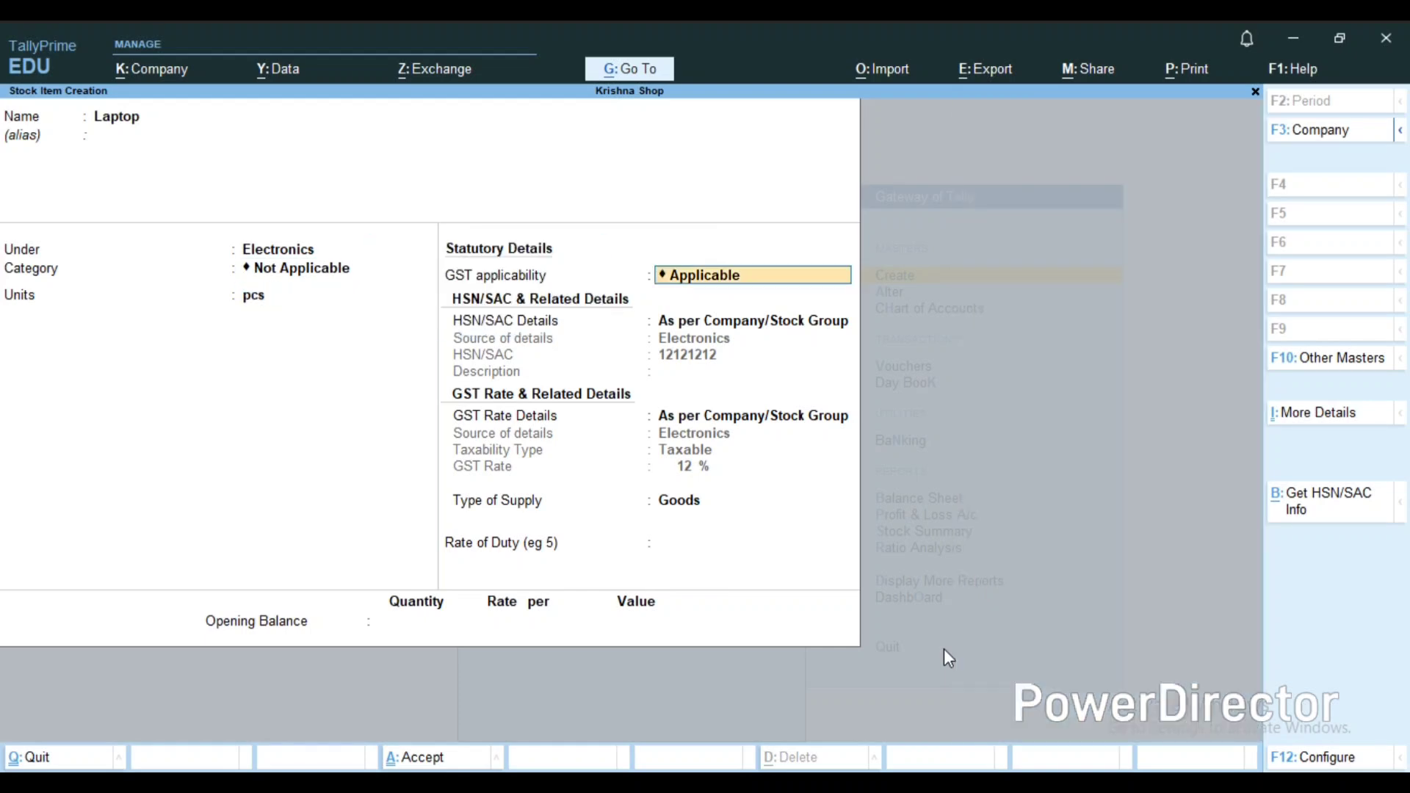
pyautogui.hotkey('ctrl', 'a')
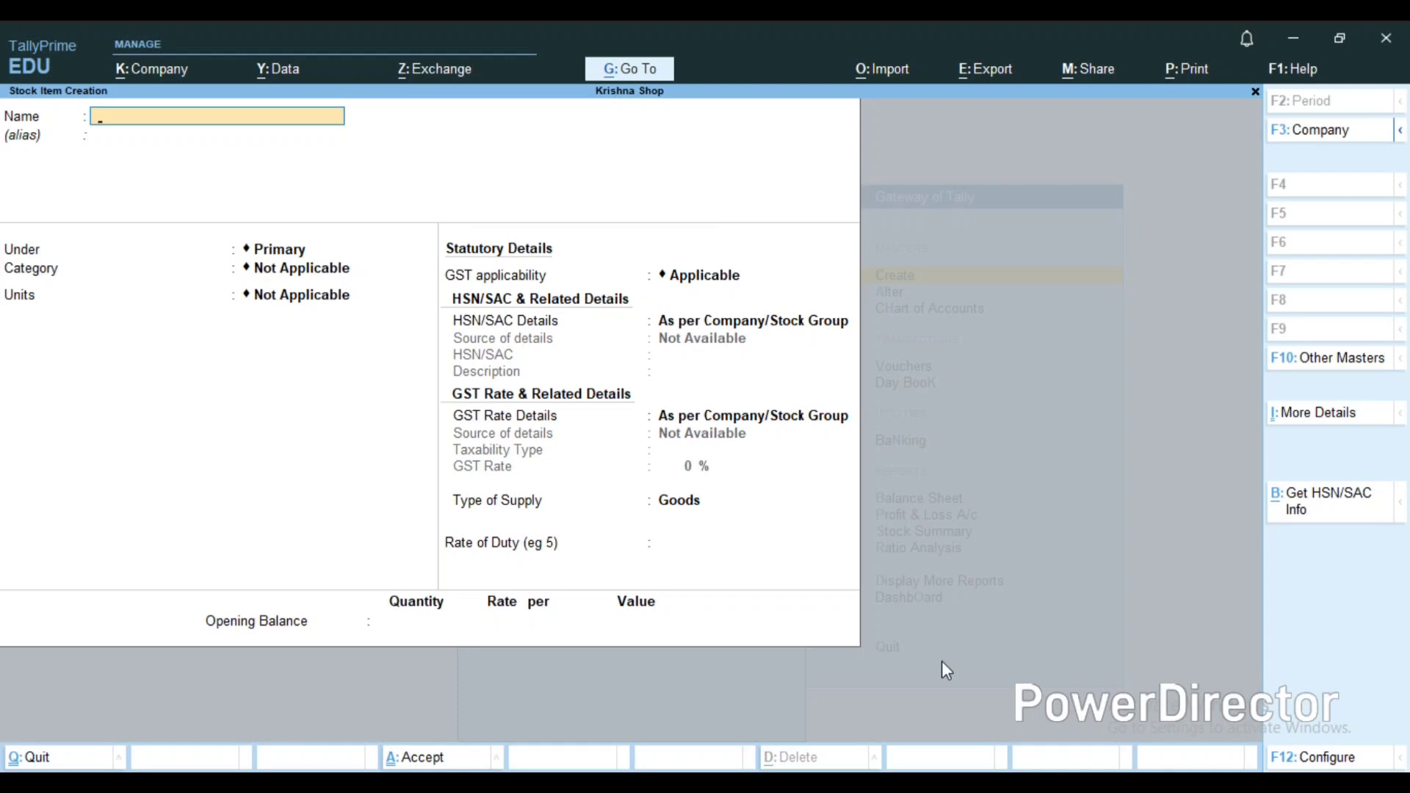
# Step: Name the new stock item Book Tally Prime and leave its alias empty
pyautogui.write('Book')
pyautogui.write(' Math')
pyautogui.press('BackSpace')
pyautogui.press('BackSpace')
pyautogui.press('BackSpace')
pyautogui.press('BackSpace')
pyautogui.press('BackSpace')
pyautogui.write('Tally Prime')
pyautogui.press('Return')
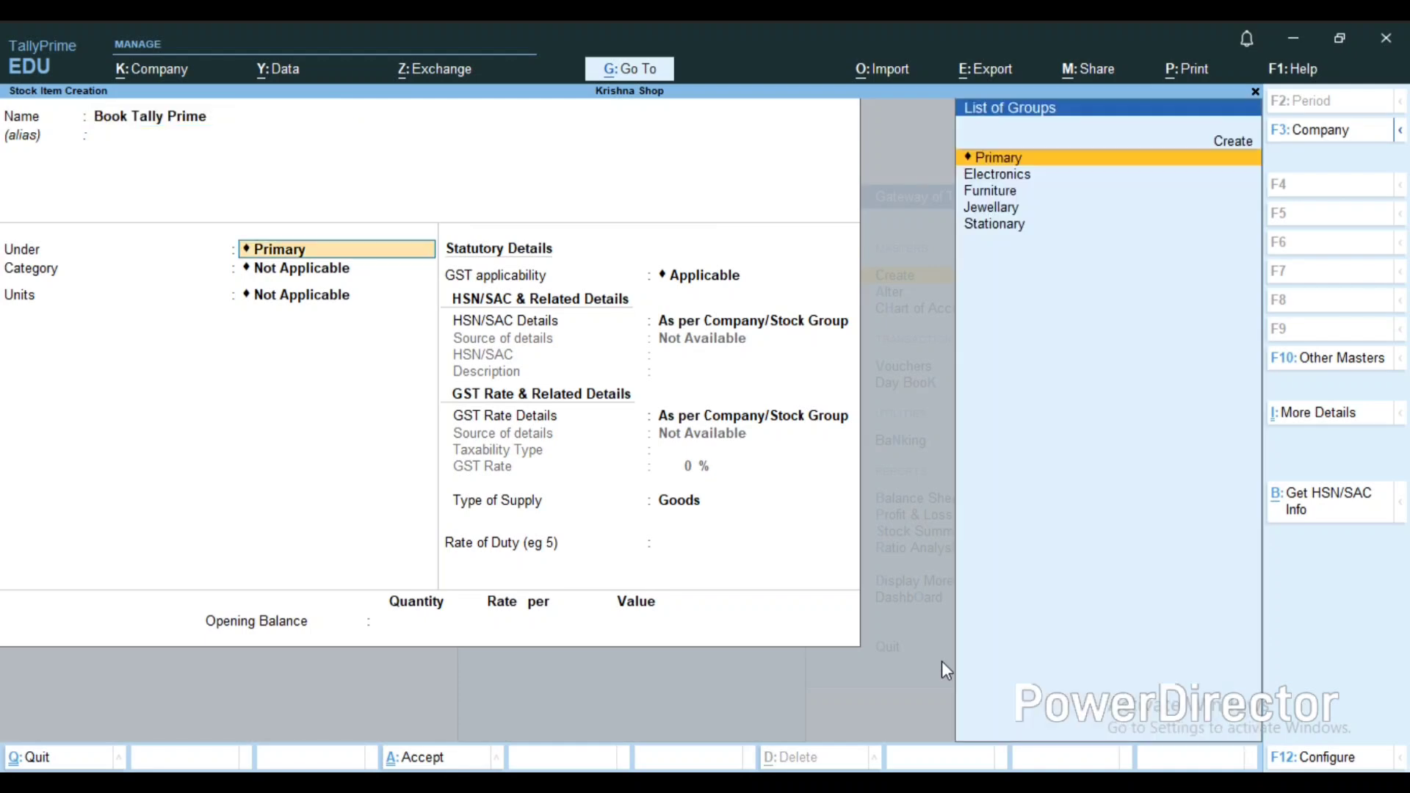
# Step: Place Book Tally Prime under the Stationary group with no category and units in pcs, and save the item
pyautogui.press('Down')
pyautogui.press('Down')
pyautogui.press('Down')
pyautogui.press('Down')
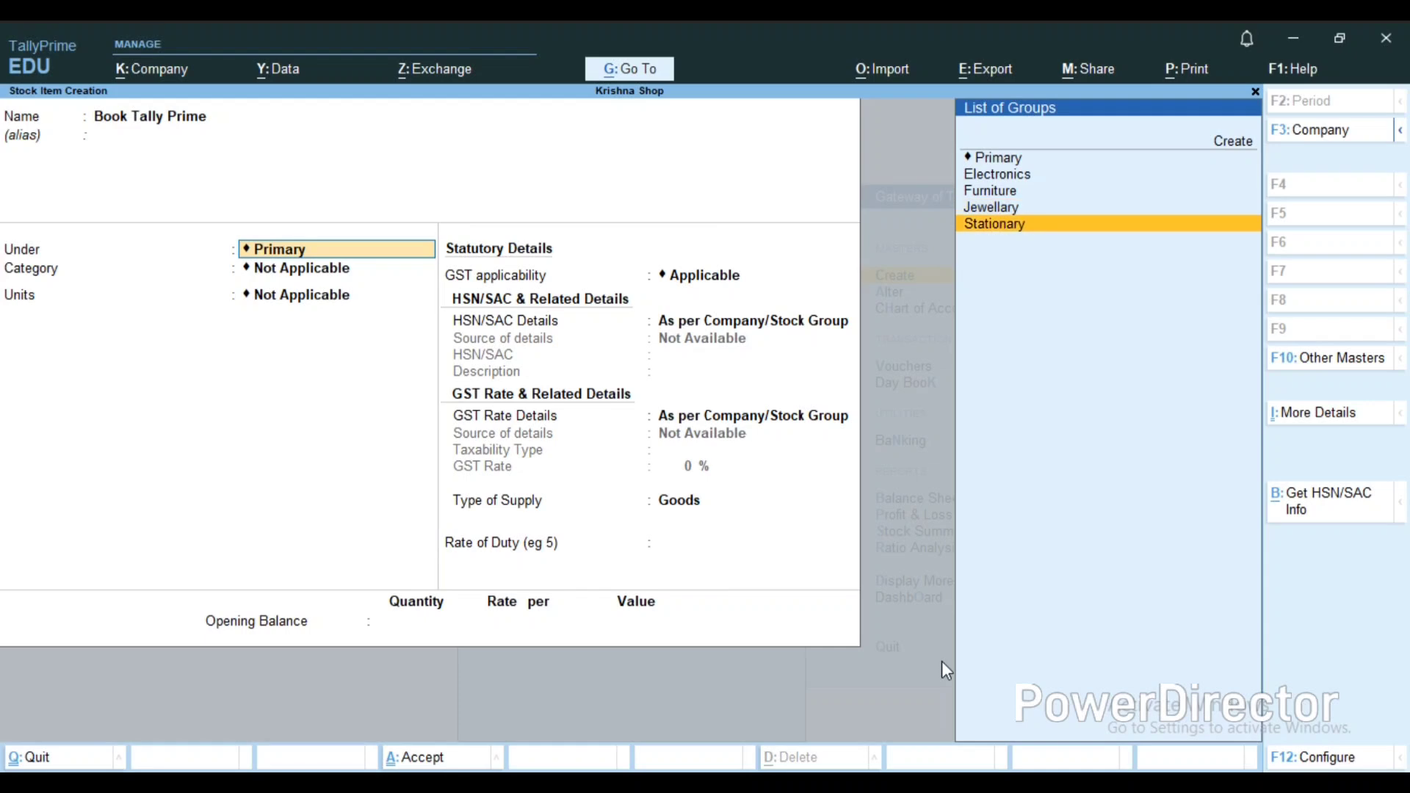
pyautogui.press('Return')
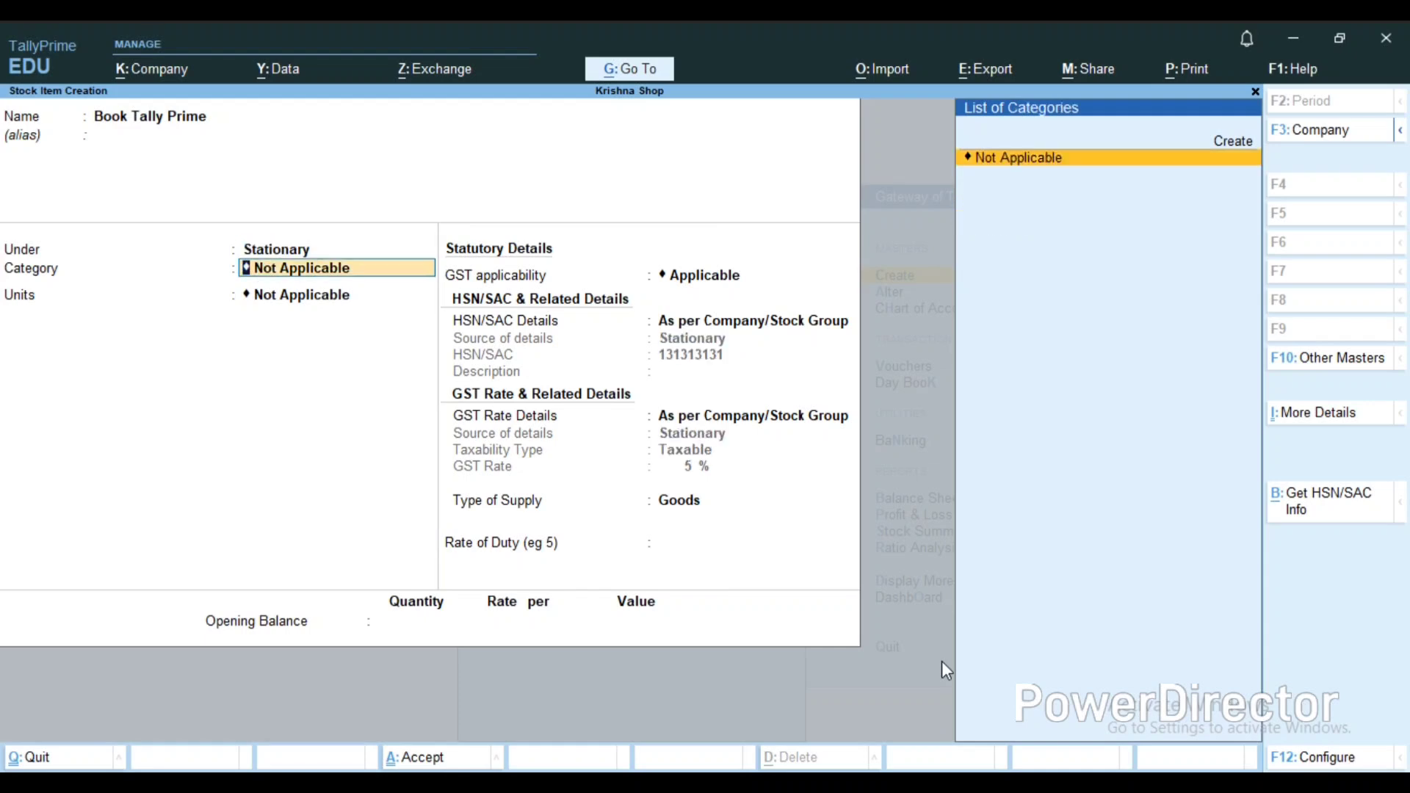
pyautogui.press('Return')
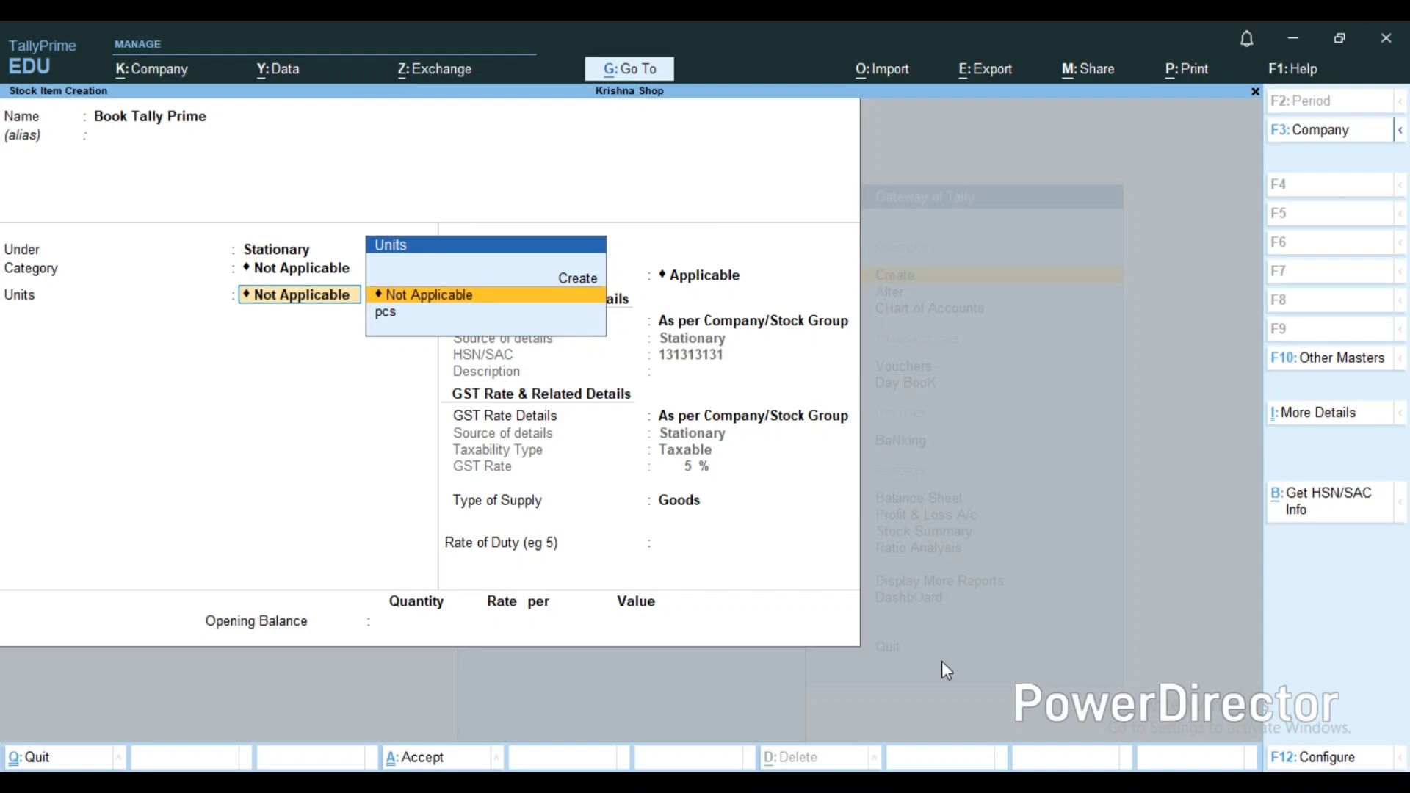
pyautogui.press('Down')
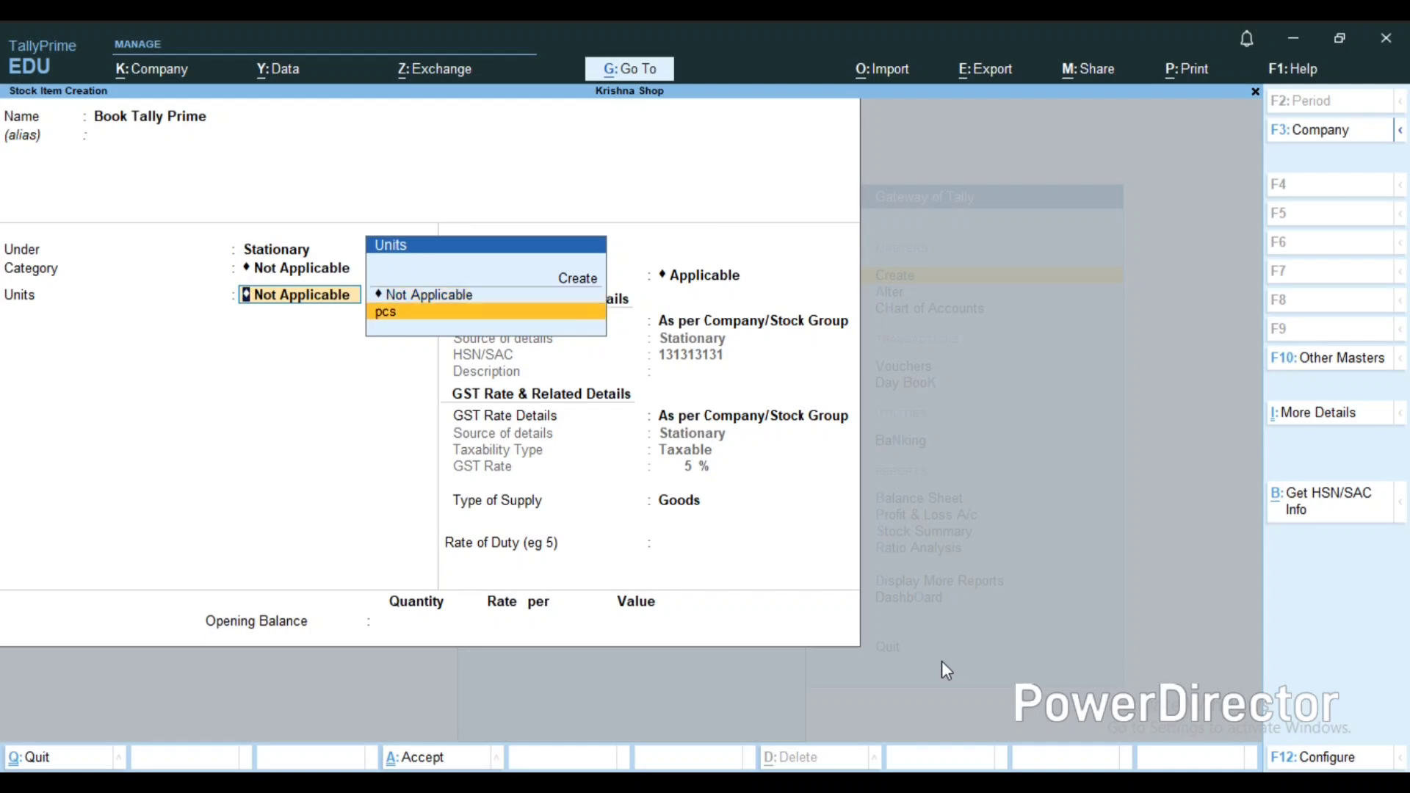
pyautogui.press('Return')
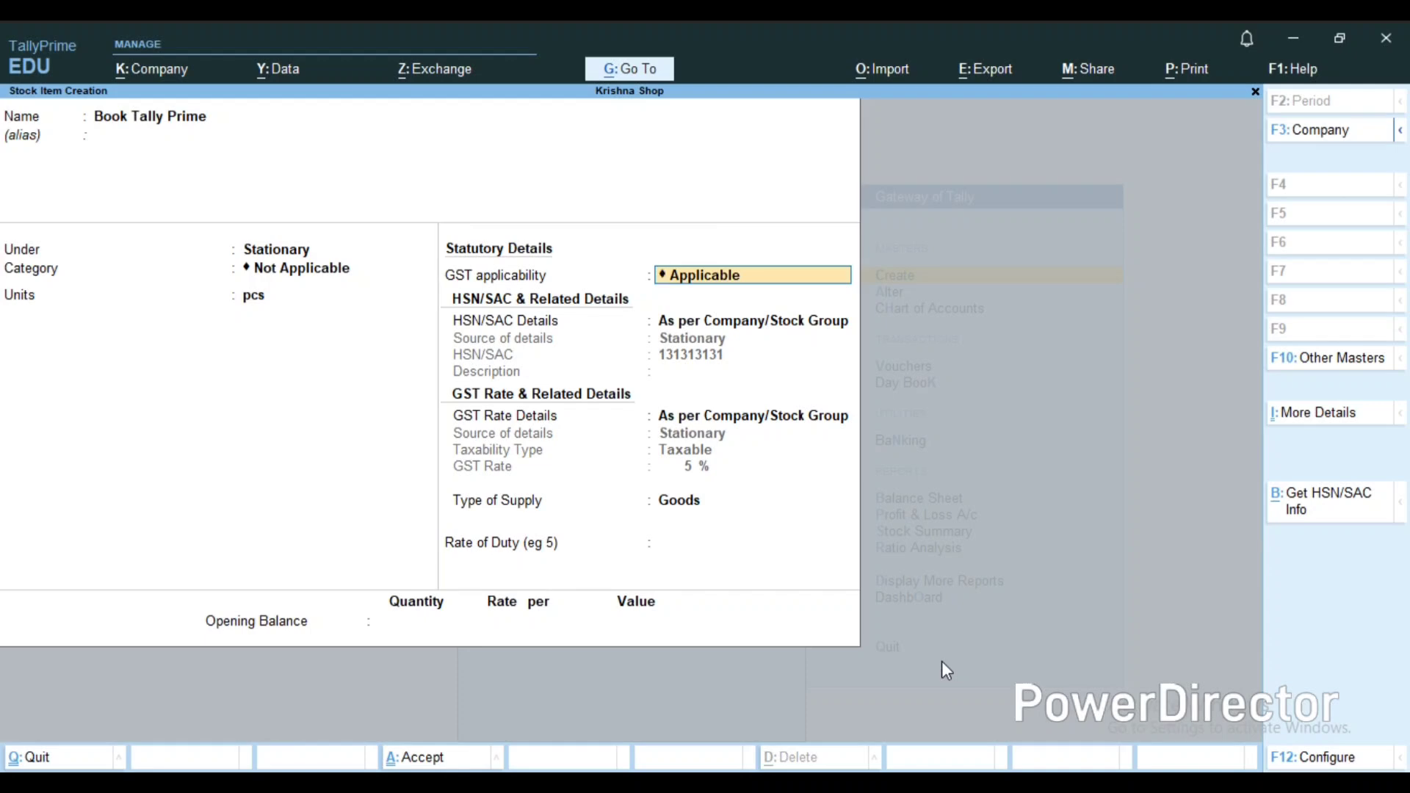
pyautogui.hotkey('ctrl', 'a')
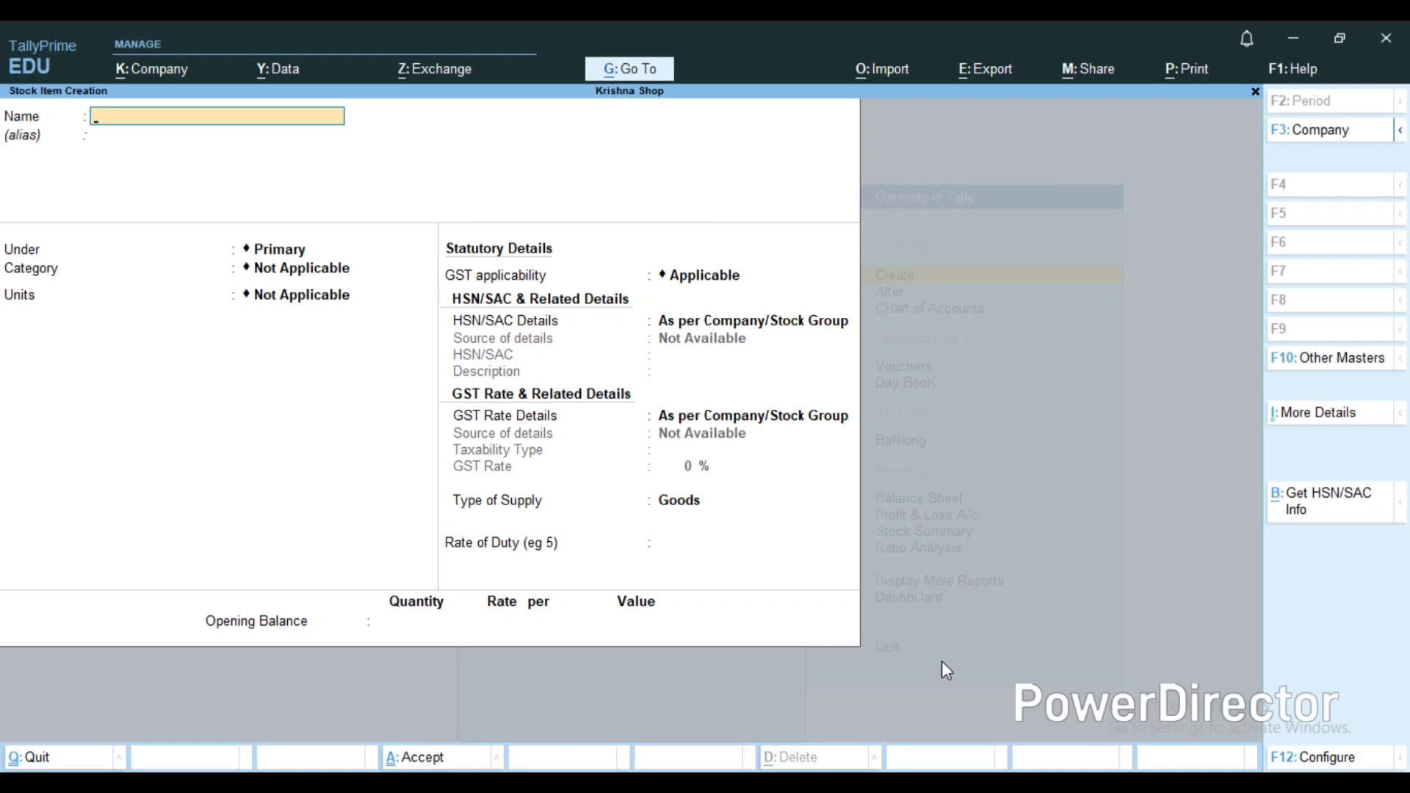
pyautogui.write('Bad')
pyautogui.press('Return')
pyautogui.press('Return')
pyautogui.press('BackSpace')
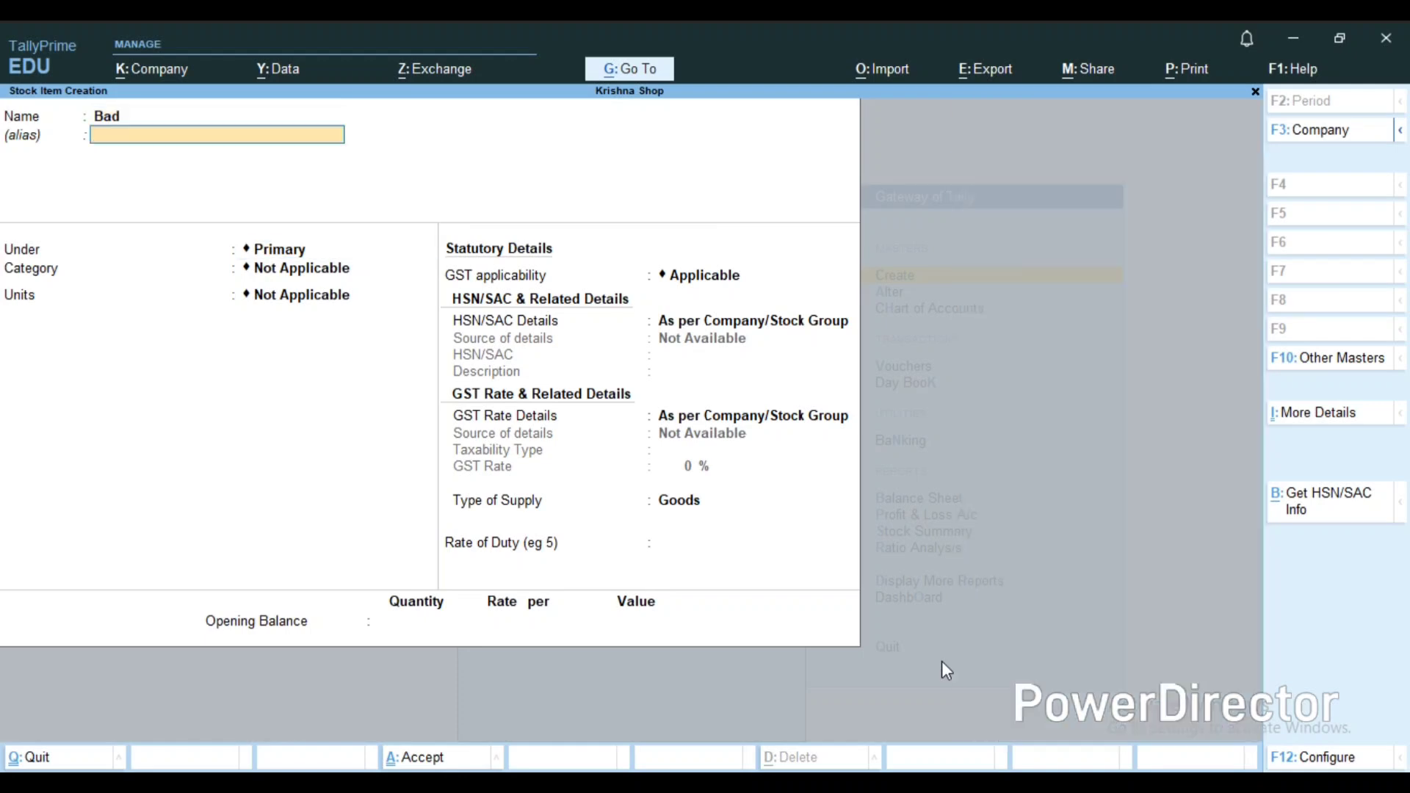
pyautogui.press('BackSpace')
# Step: Name the new stock item Chair, without an alias, and place it under the Furniture group
pyautogui.write('Chai')
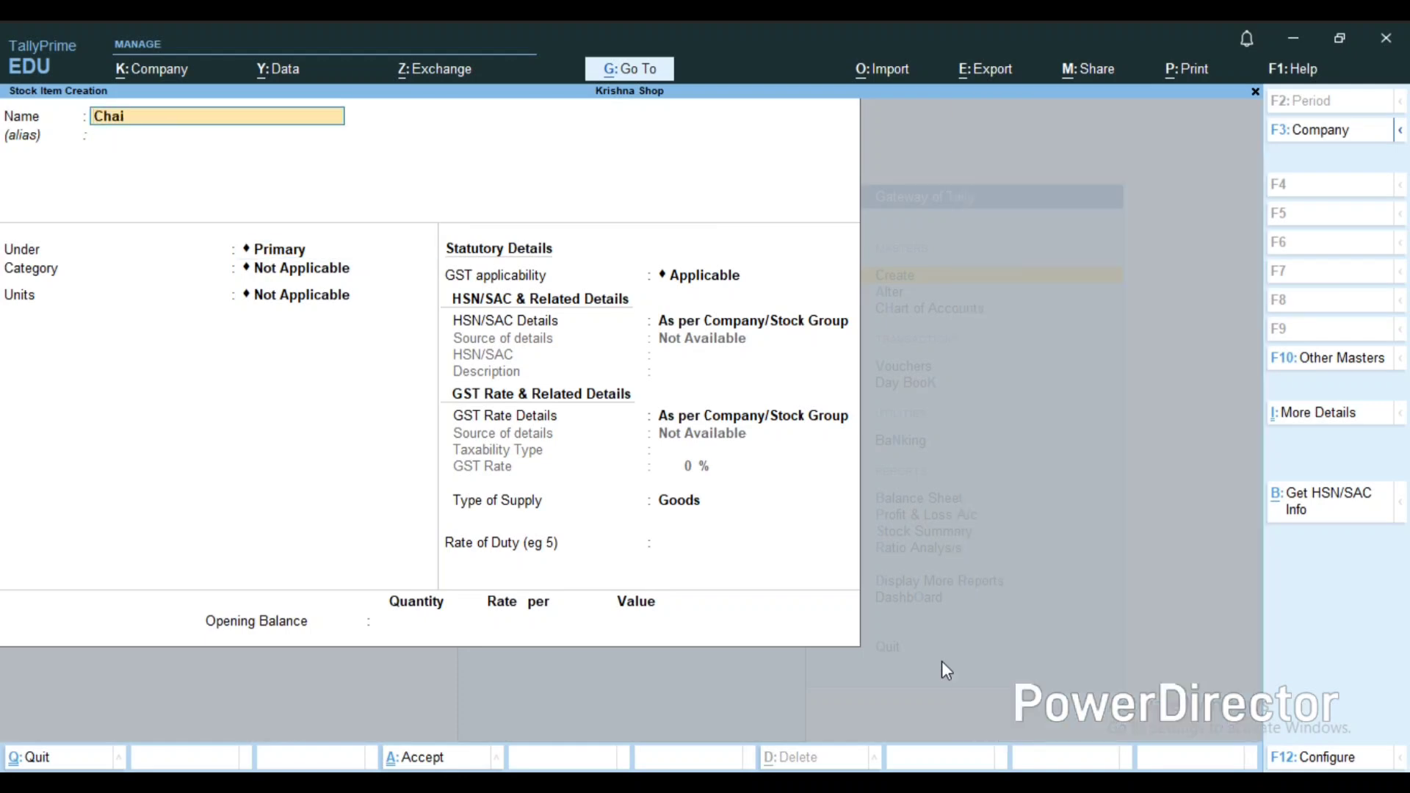
pyautogui.press('Return')
pyautogui.press('Return')
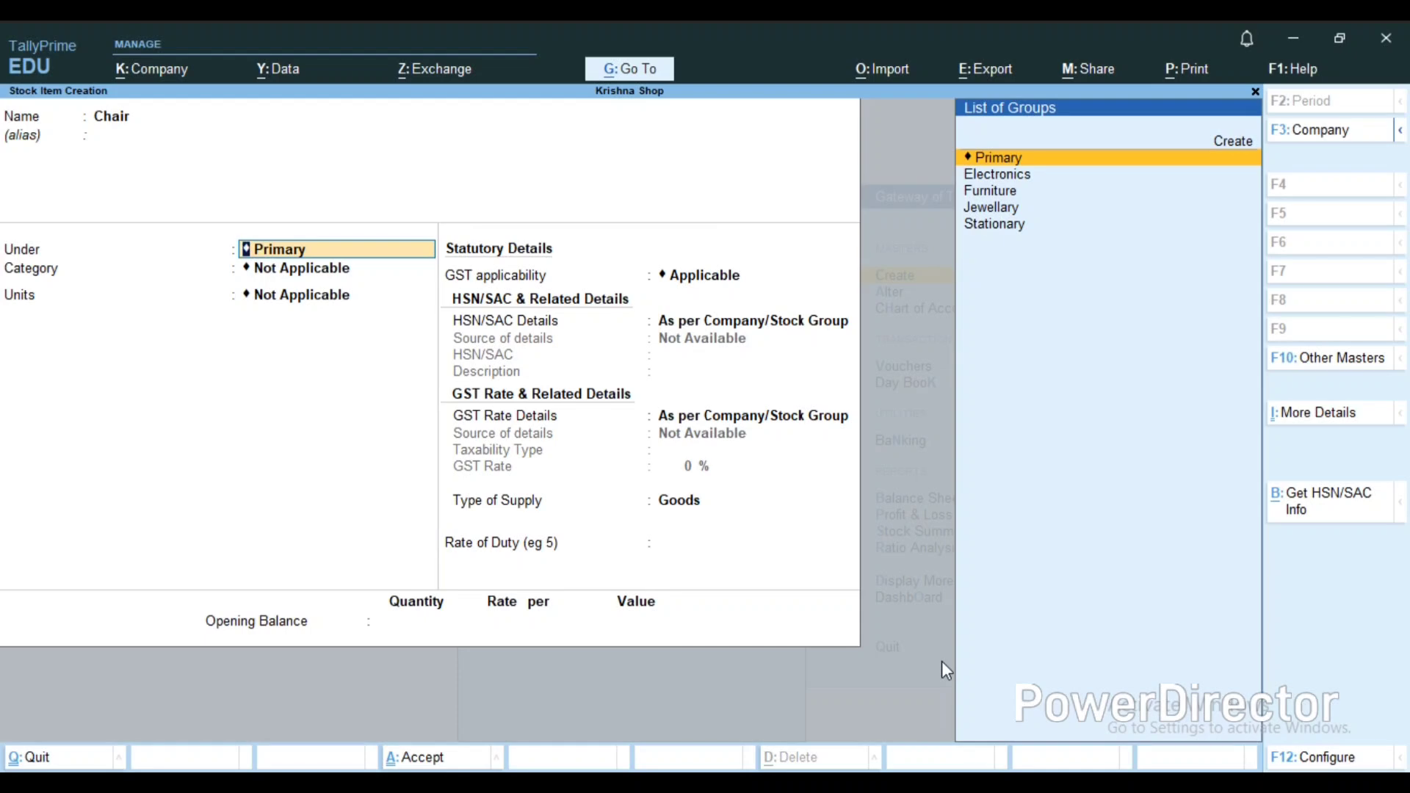
pyautogui.press('Down')
pyautogui.press('Down')
pyautogui.press('Return')
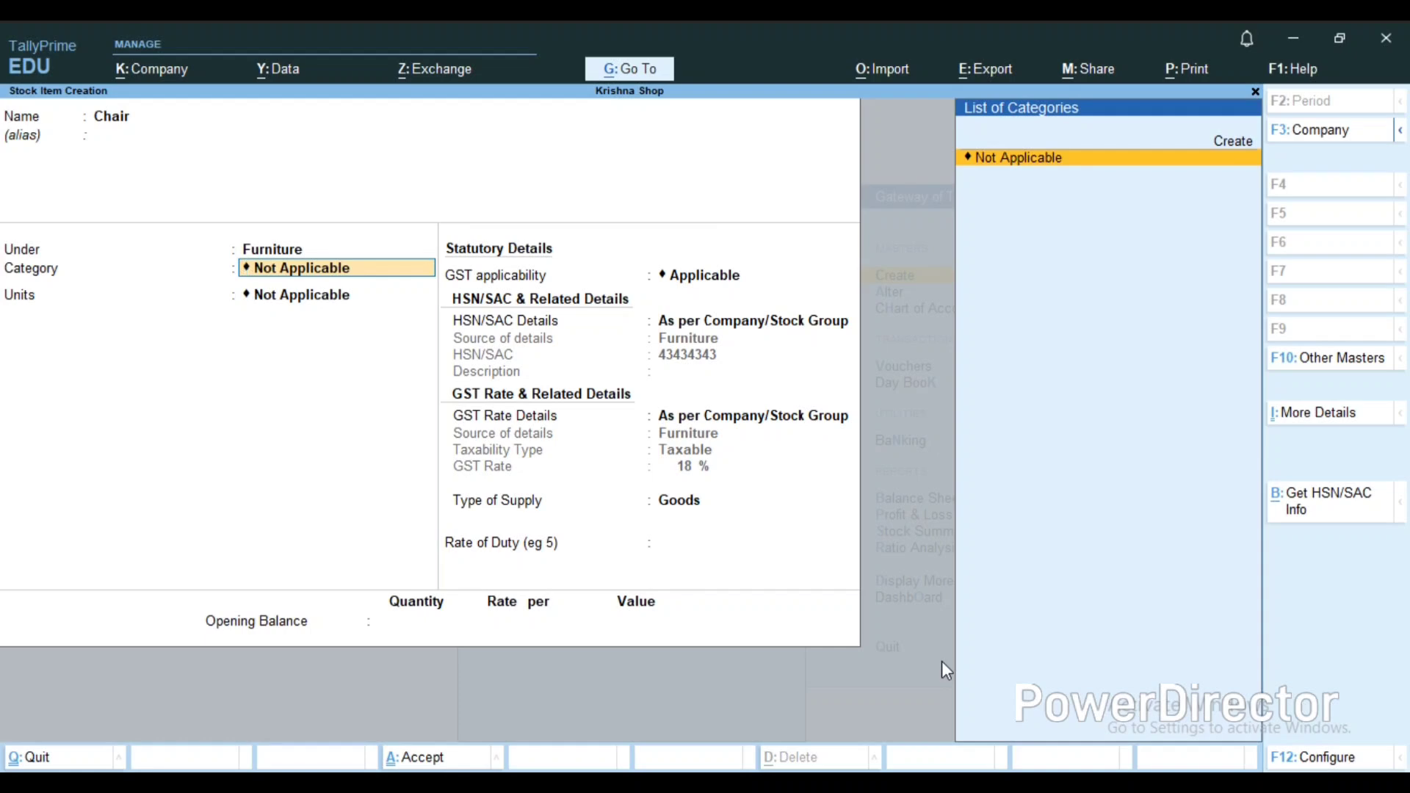
# Step: Keep Chair's category as Not Applicable, set its units to pcs, and save the item
pyautogui.press('Return')
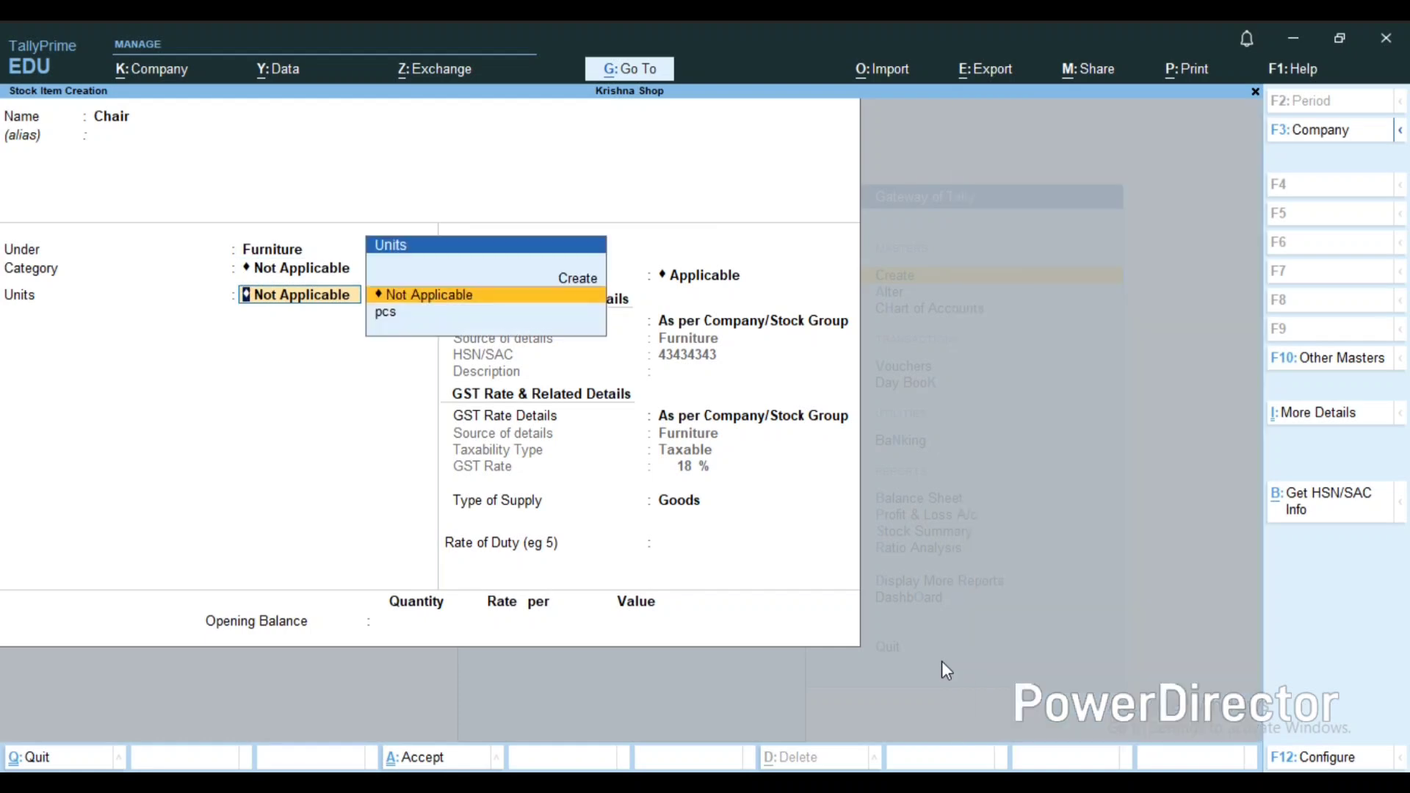
pyautogui.press('Down')
pyautogui.press('Return')
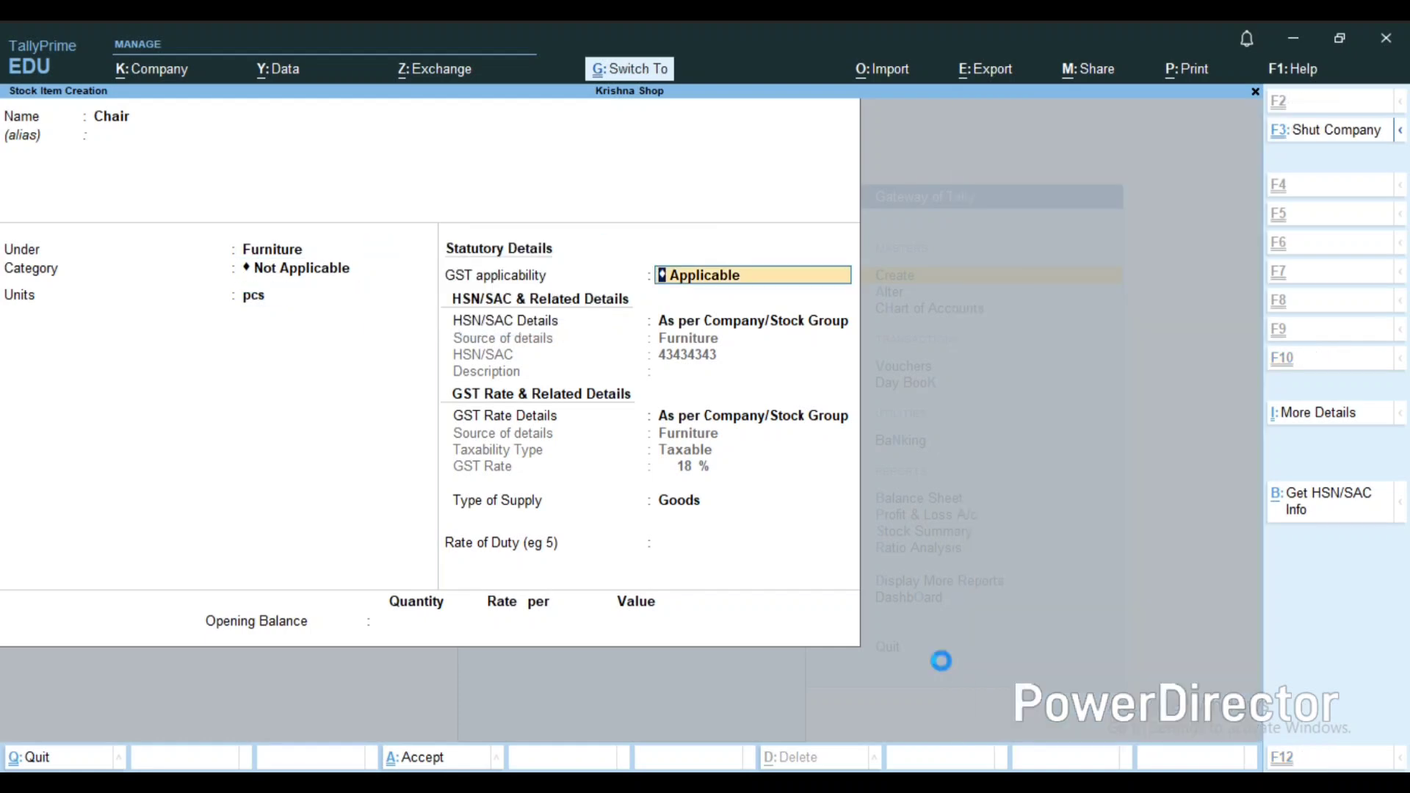
pyautogui.hotkey('ctrl', 'a')
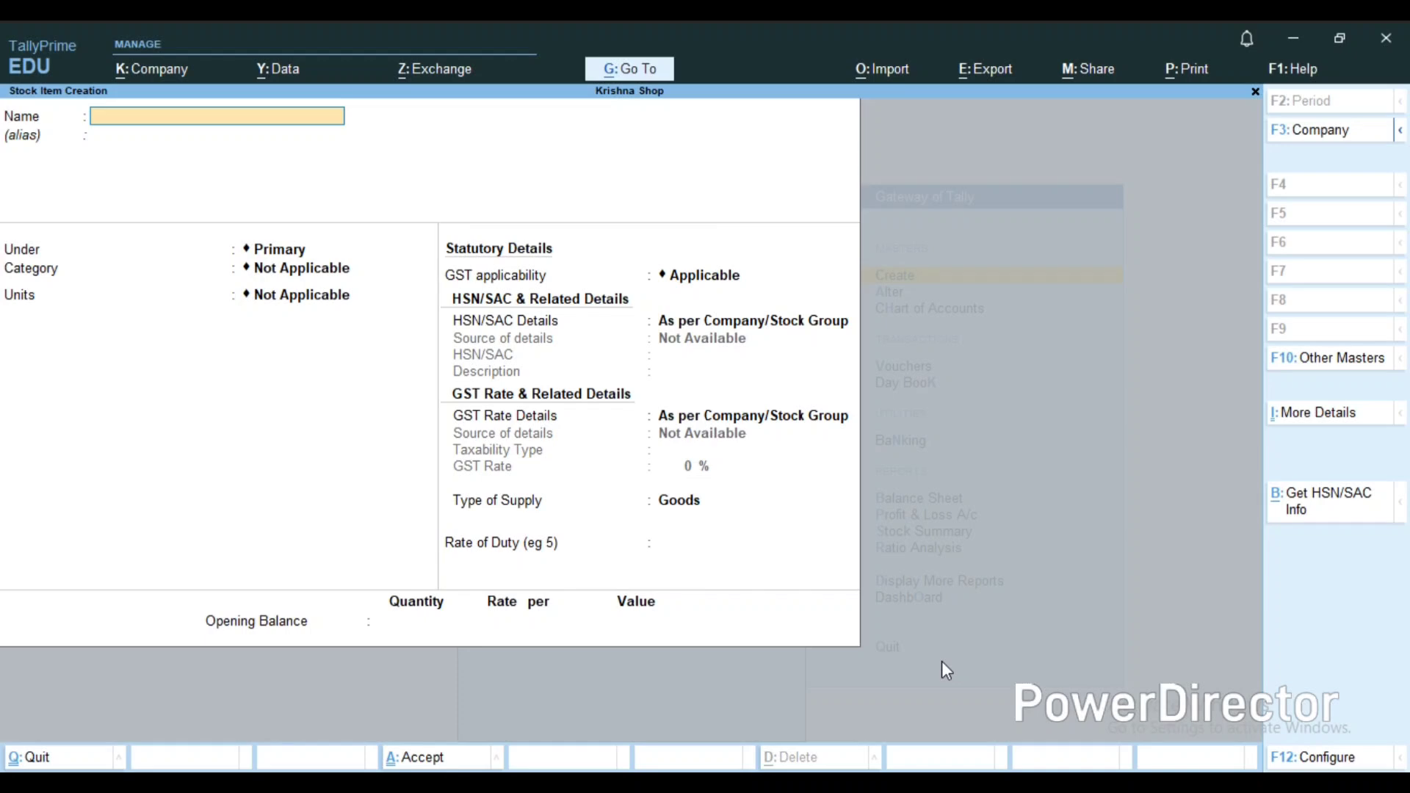
# Step: Name the new stock item Diamond Ring, leave its alias empty, and place it under the Jewellary group
pyautogui.write('Diamond Ring')
pyautogui.press('Return')
pyautogui.press('Return')
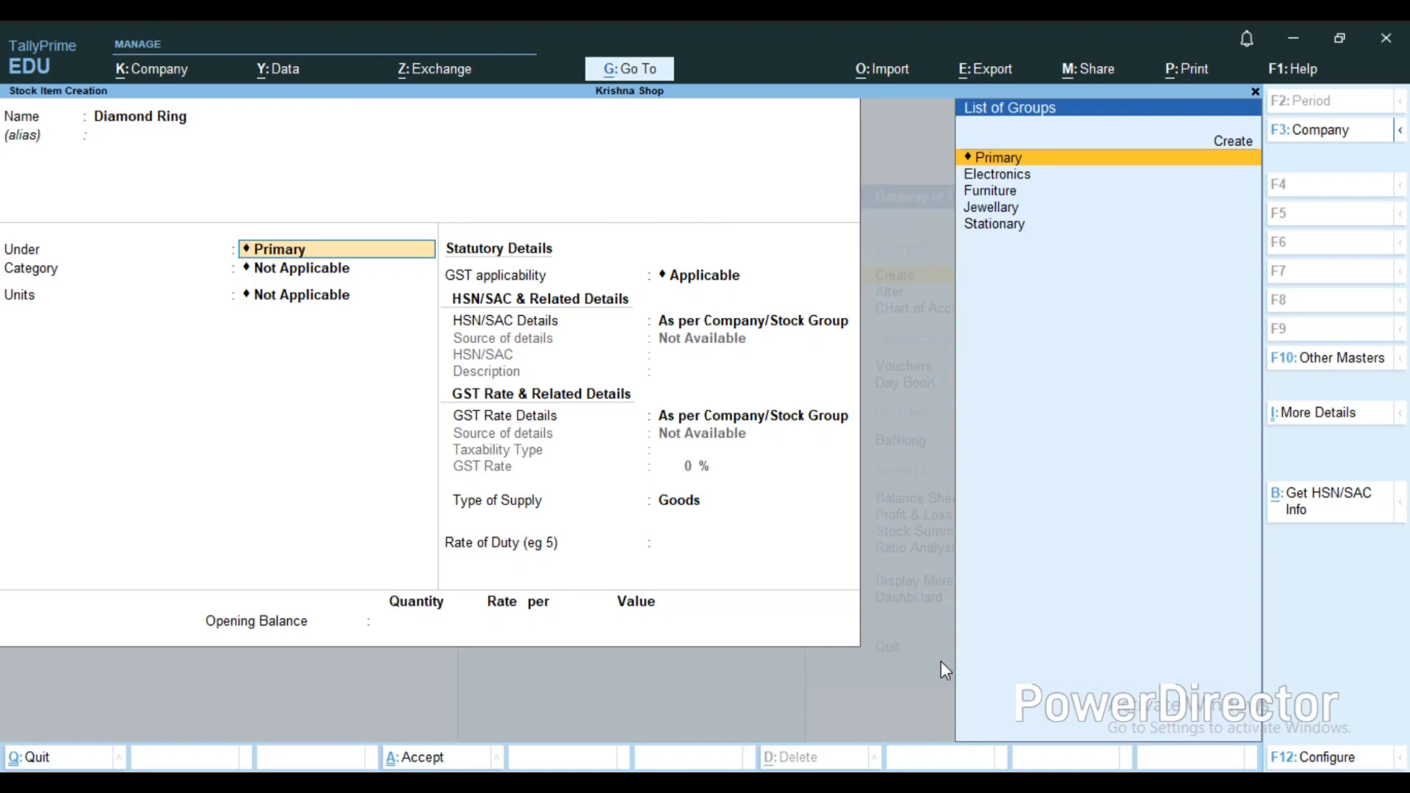
pyautogui.press('Down')
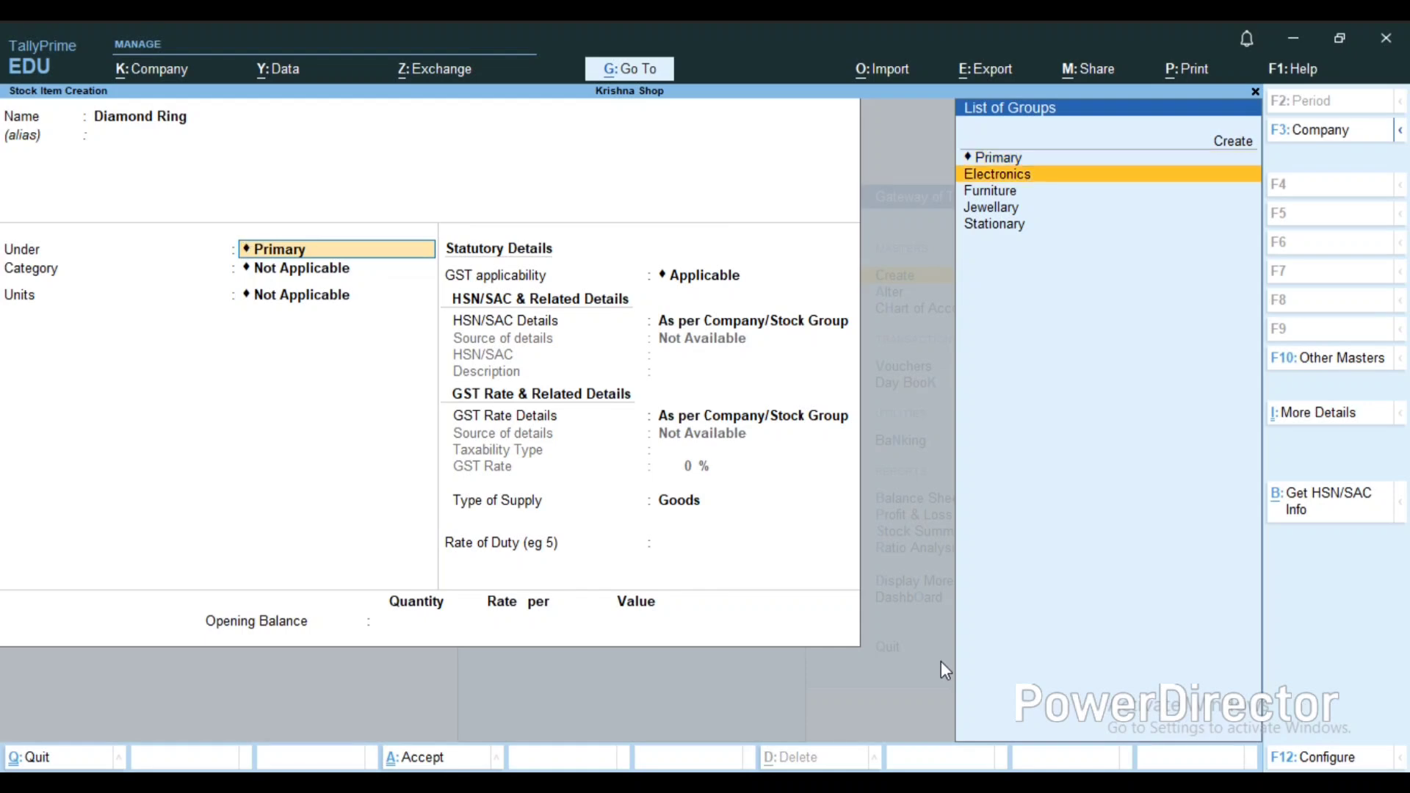
pyautogui.press('Down')
pyautogui.press('Down')
pyautogui.press('Down')
pyautogui.press('Up')
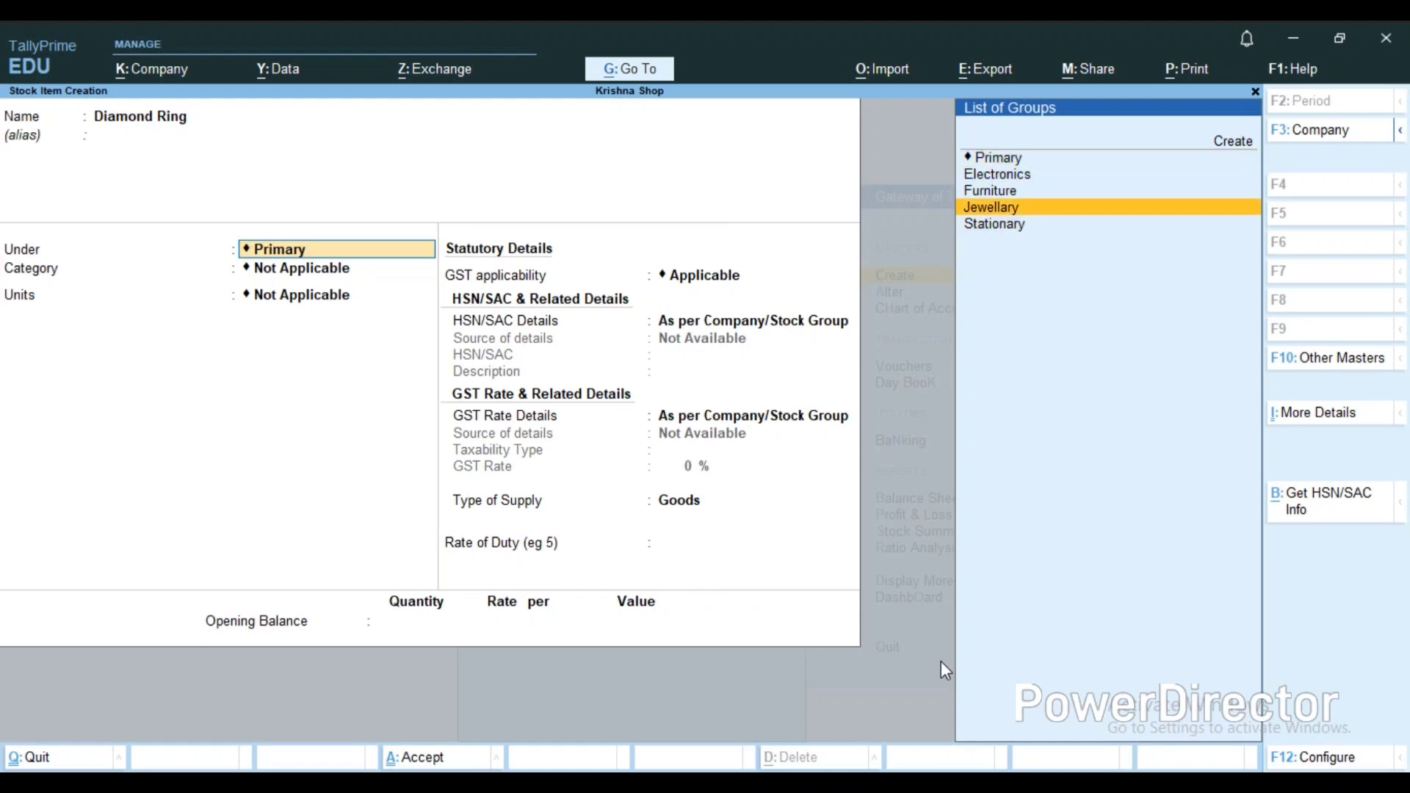
pyautogui.press('Return')
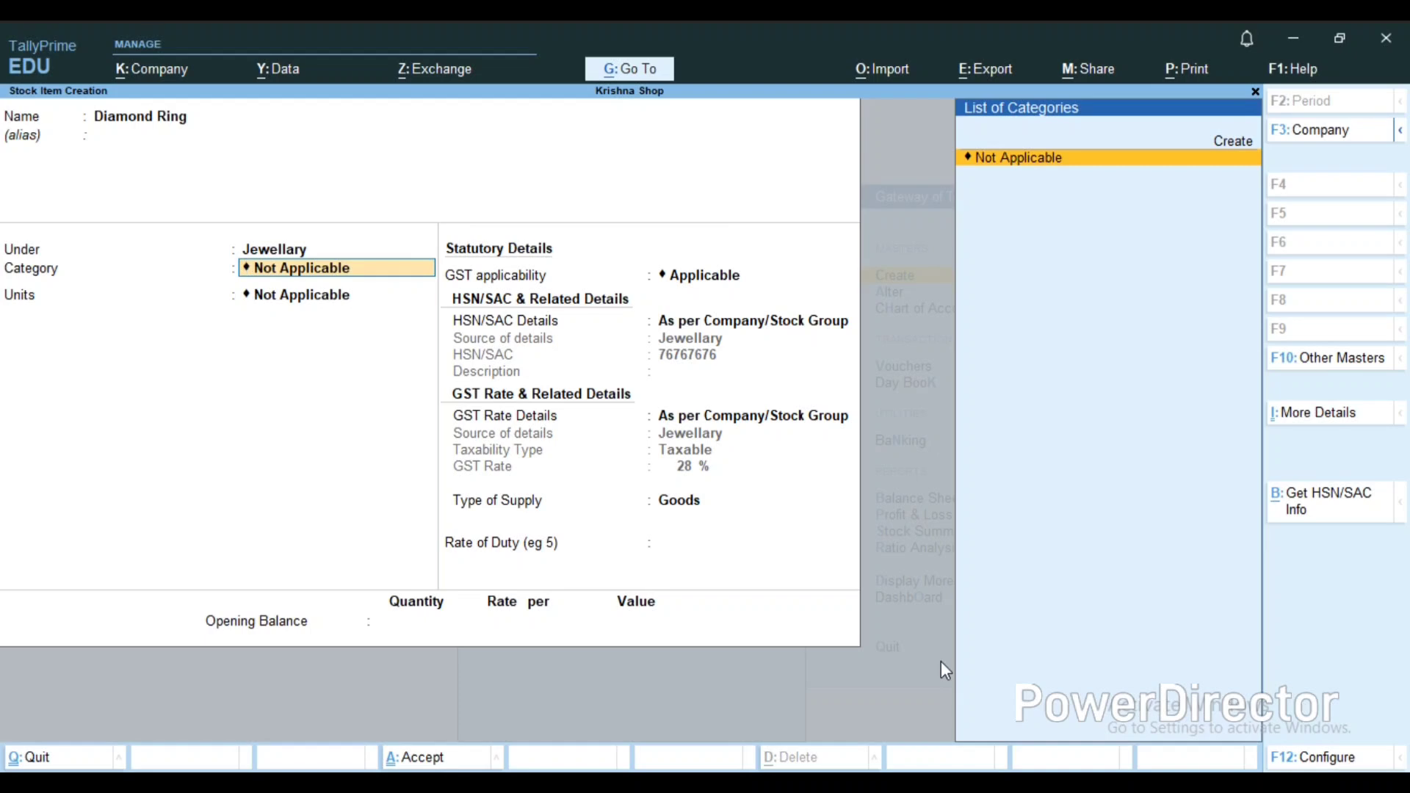
pyautogui.press('Up')
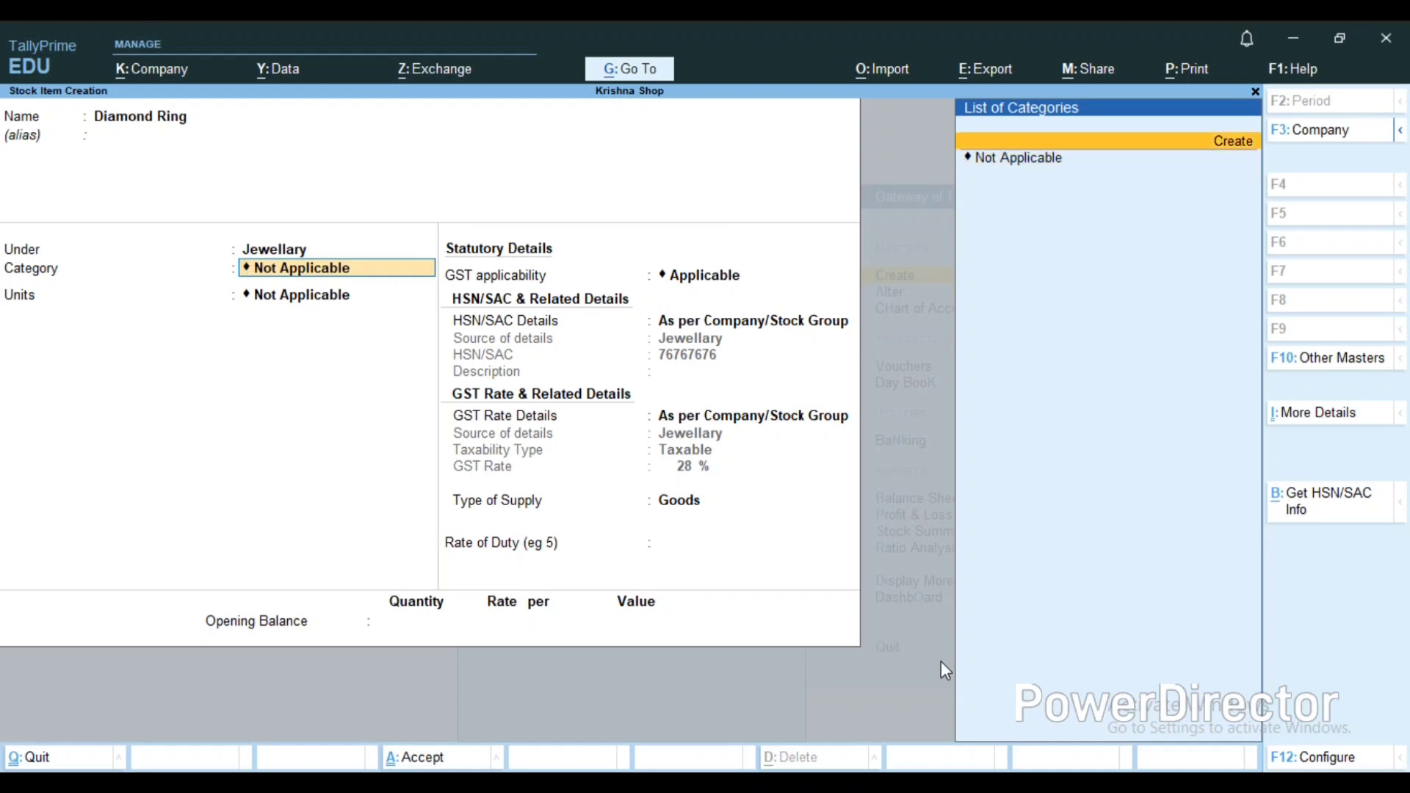
pyautogui.press('Down')
pyautogui.press('Up')
pyautogui.press('Return')
pyautogui.press('Escape')
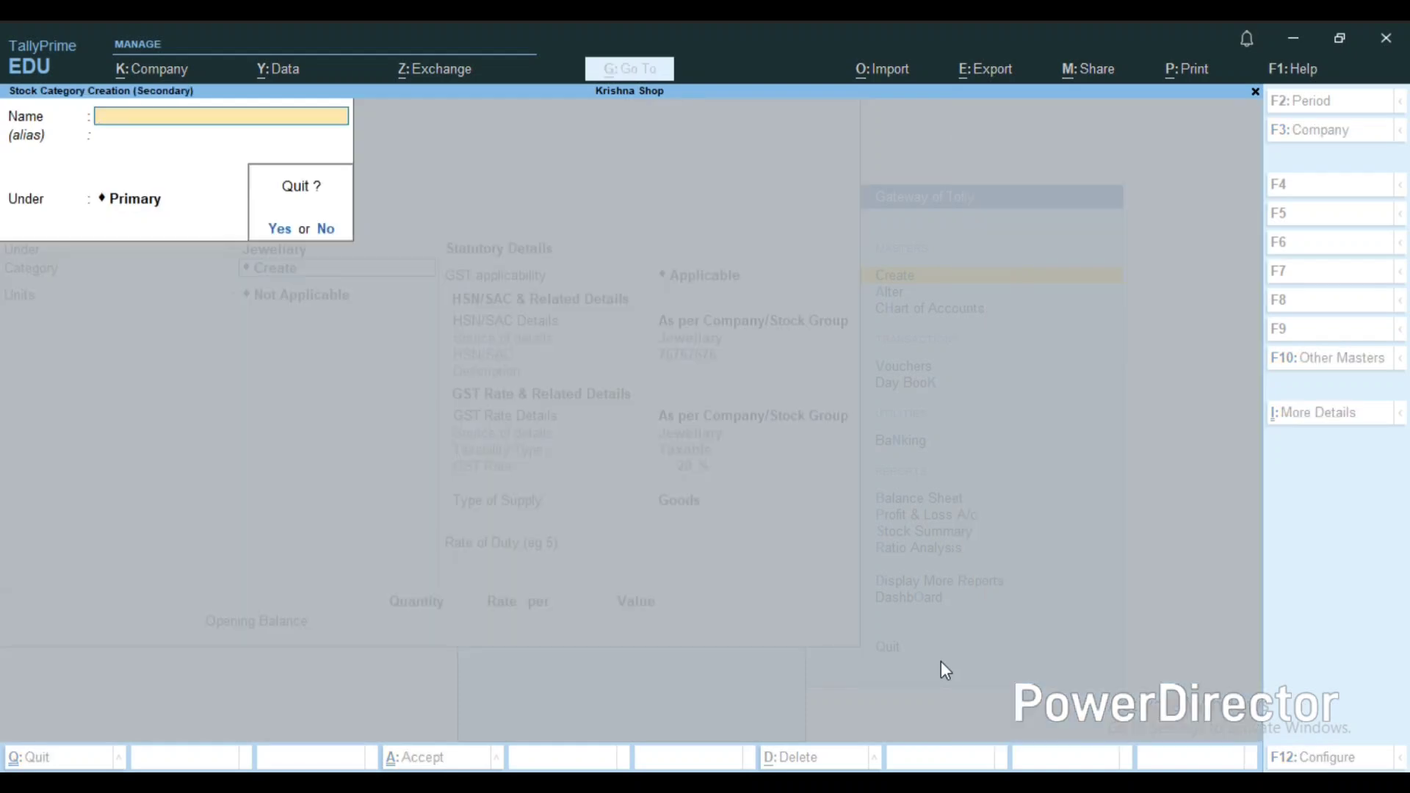
pyautogui.press('y')
# Step: Keep Diamond Ring's category as Not Applicable, set its units to pcs, and save the item
pyautogui.press('Down')
pyautogui.press('Return')
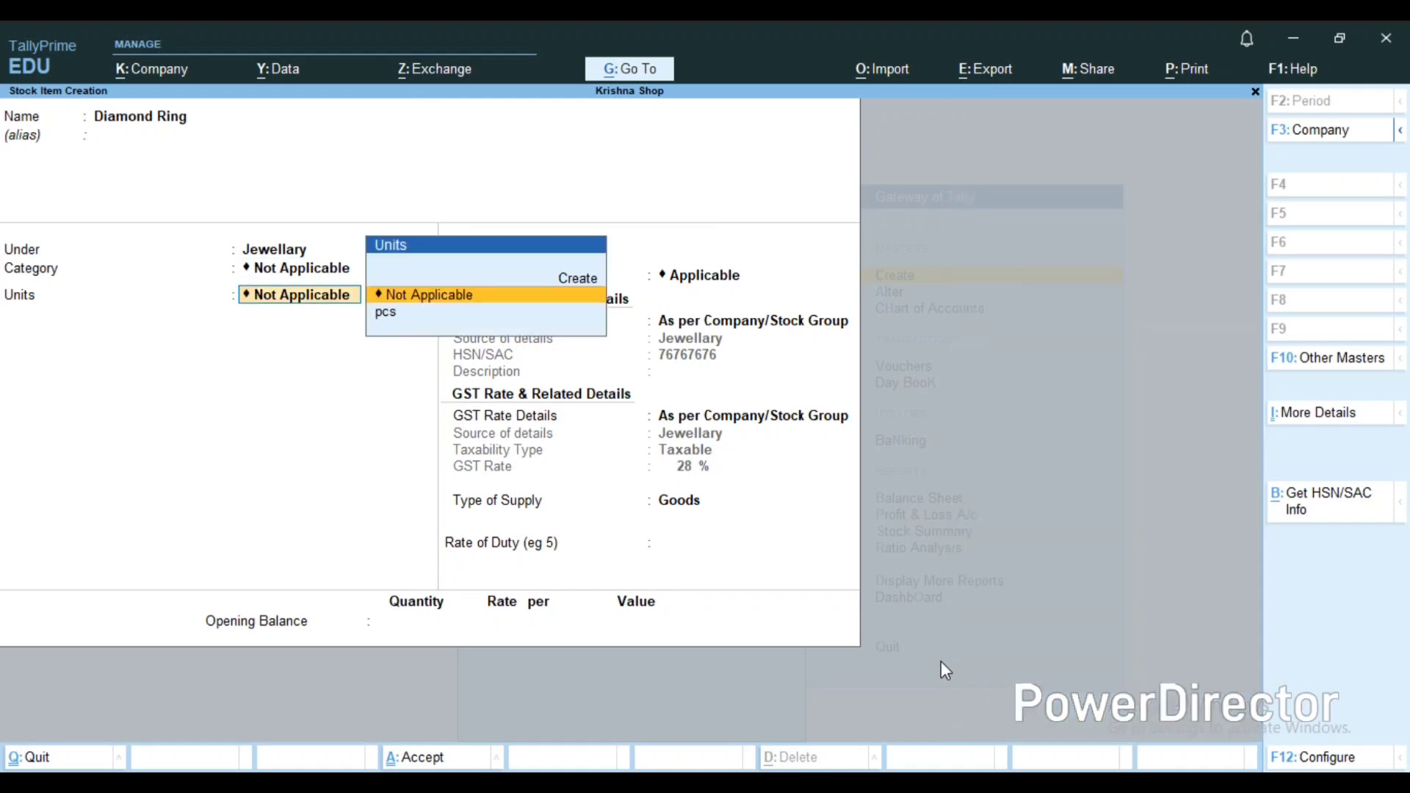
pyautogui.press('Down')
pyautogui.press('Return')
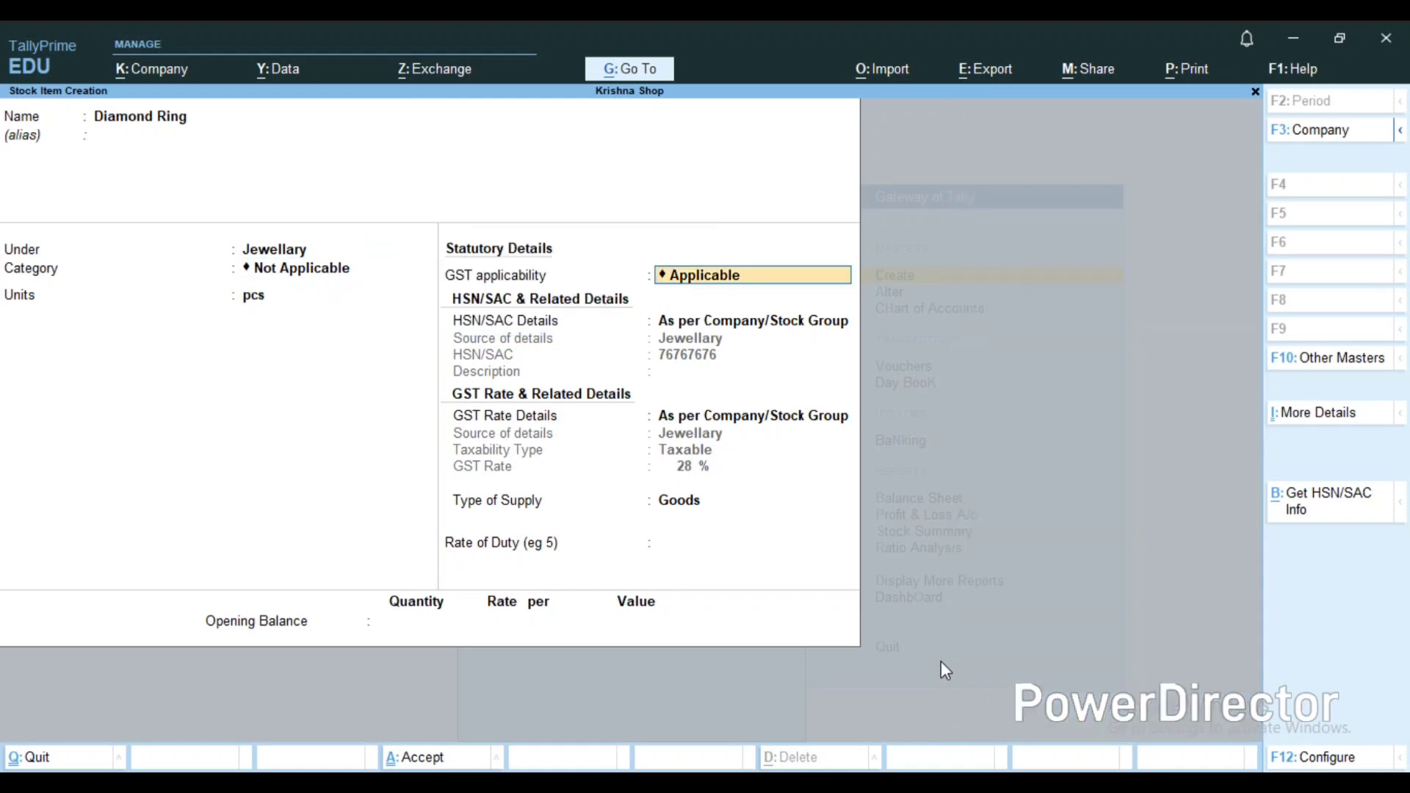
pyautogui.hotkey('ctrl', 'a')
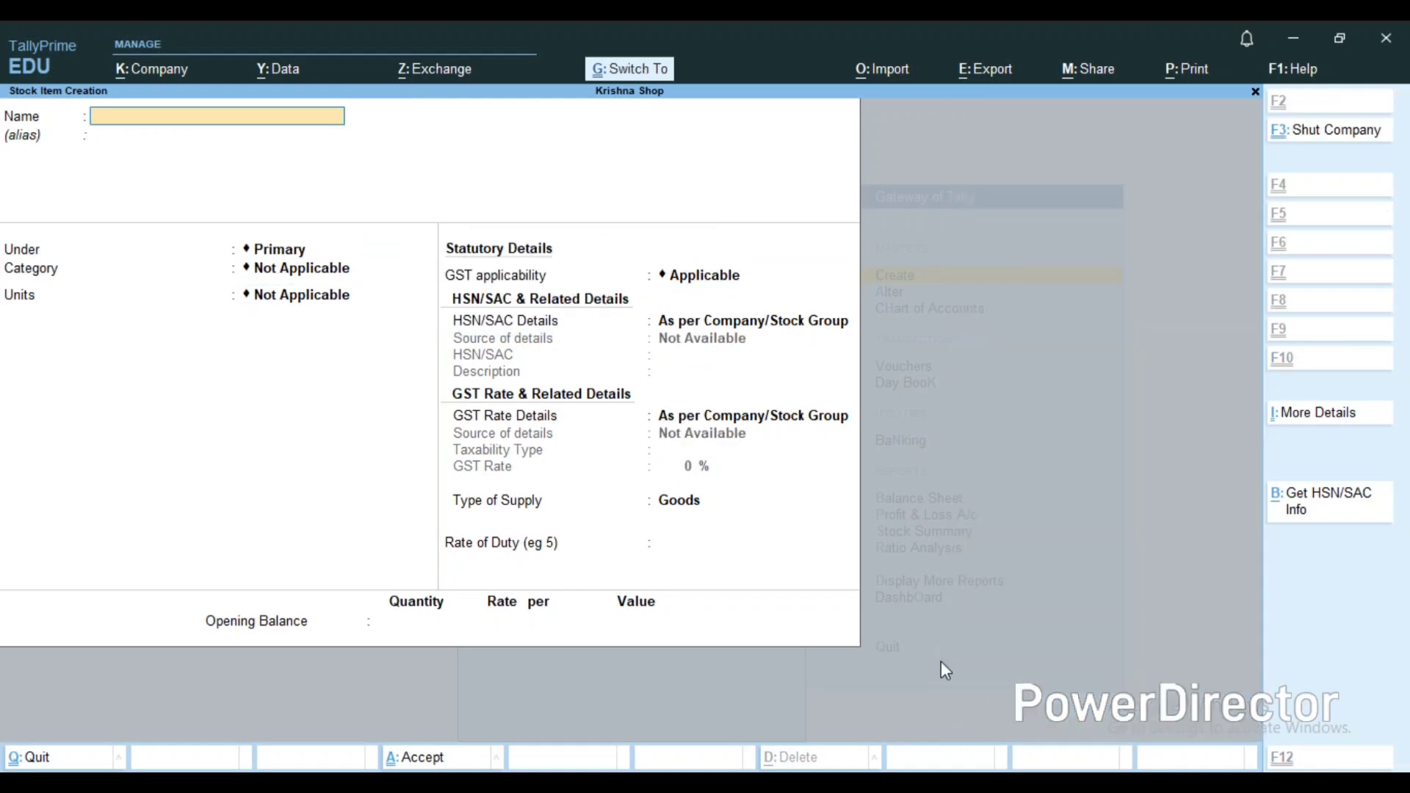
# Step: Look back through the previously saved stock items as far as Laptop, and return to the blank item form
pyautogui.press('pageup')
pyautogui.press('pageup')
pyautogui.press('pageup')
pyautogui.press('pageup')
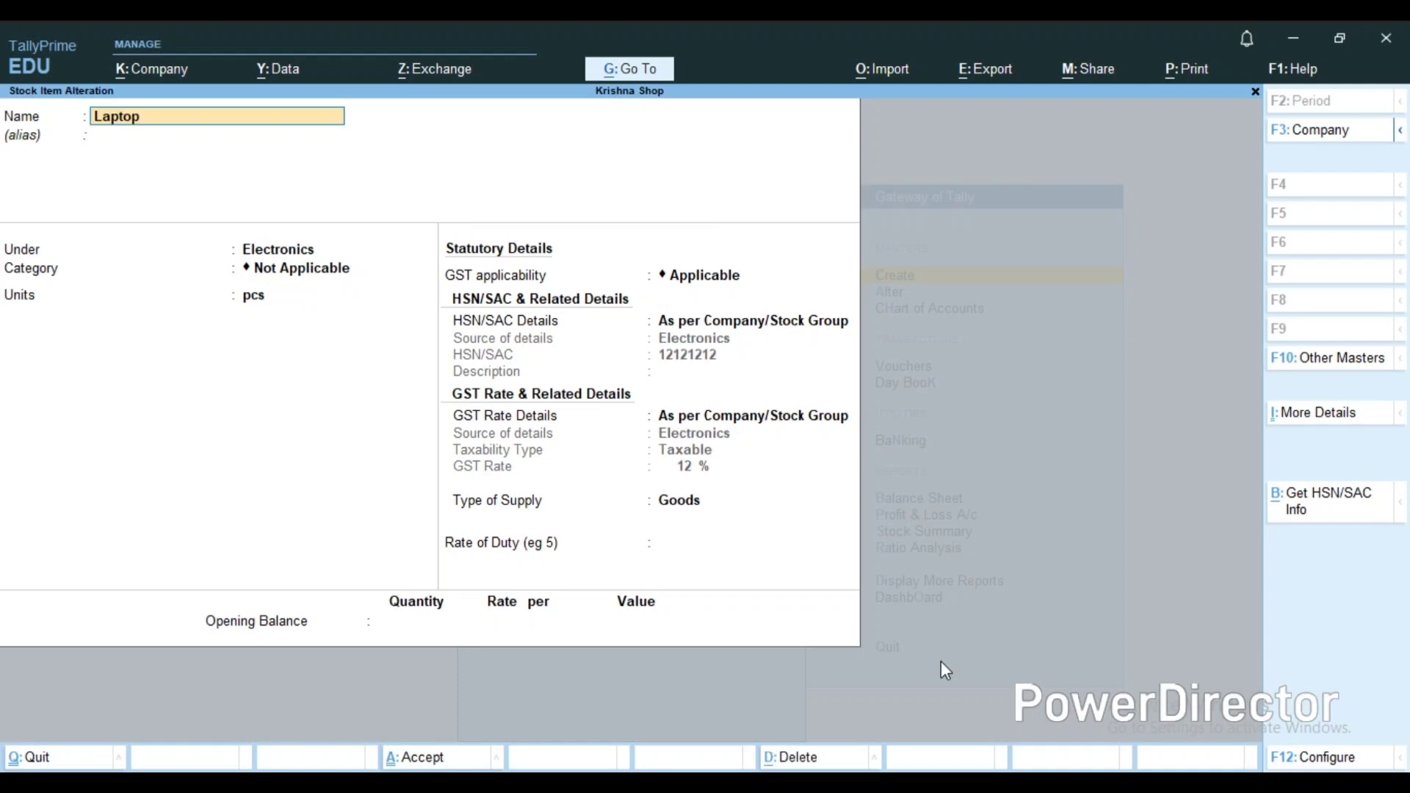
pyautogui.press('Escape')
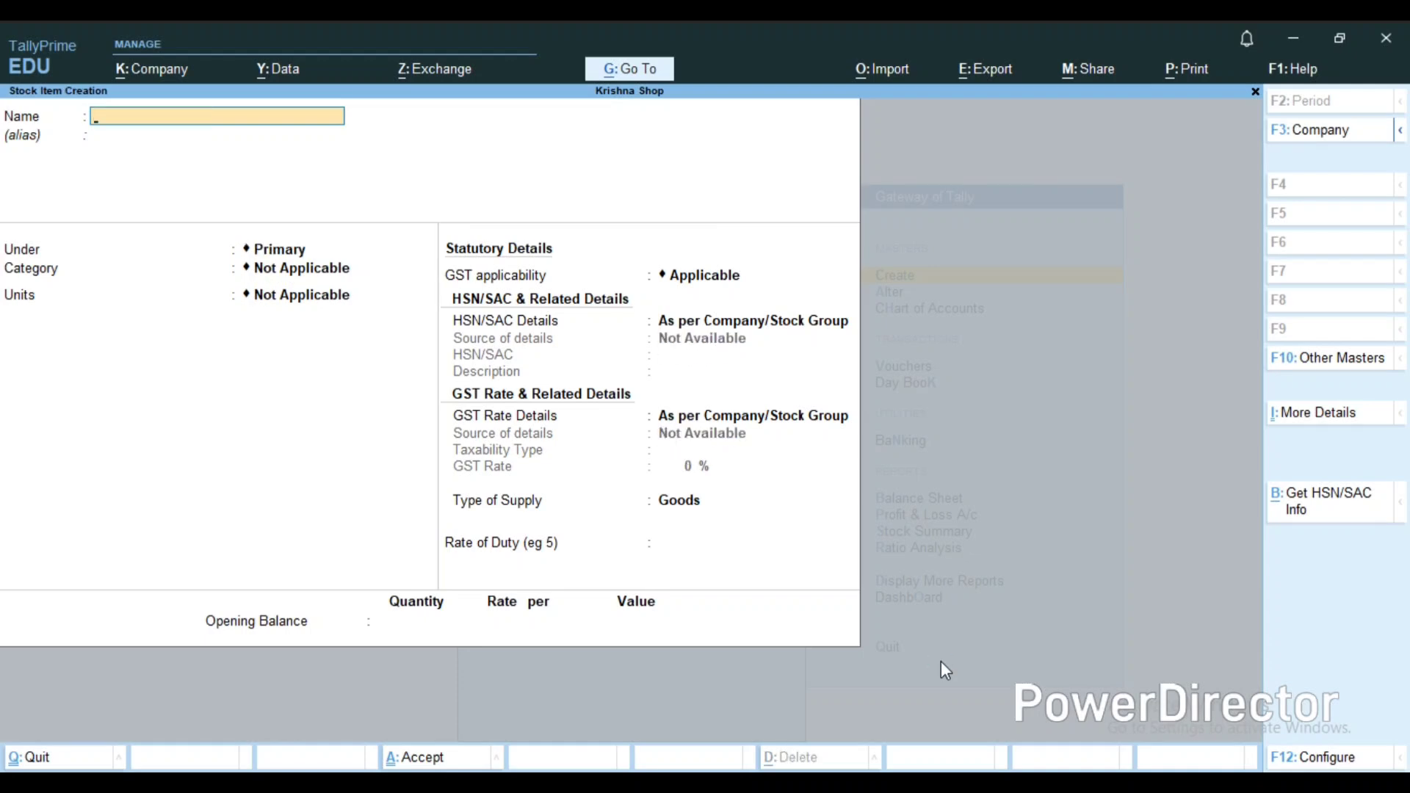
# Step: Leave master creation and open a new purchase voucher
pyautogui.press('Escape')
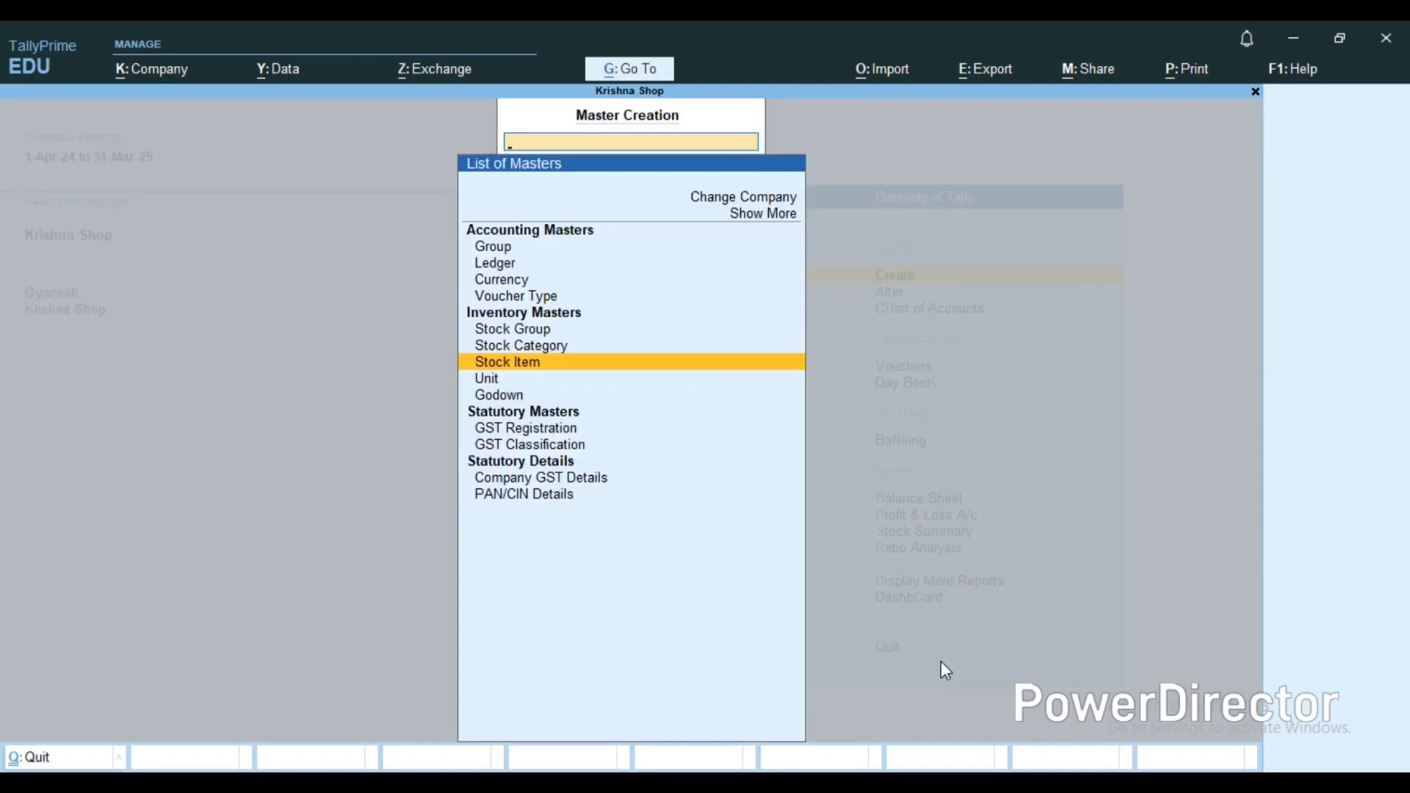
pyautogui.press('Escape')
pyautogui.press('Down')
pyautogui.press('Down')
pyautogui.press('Down')
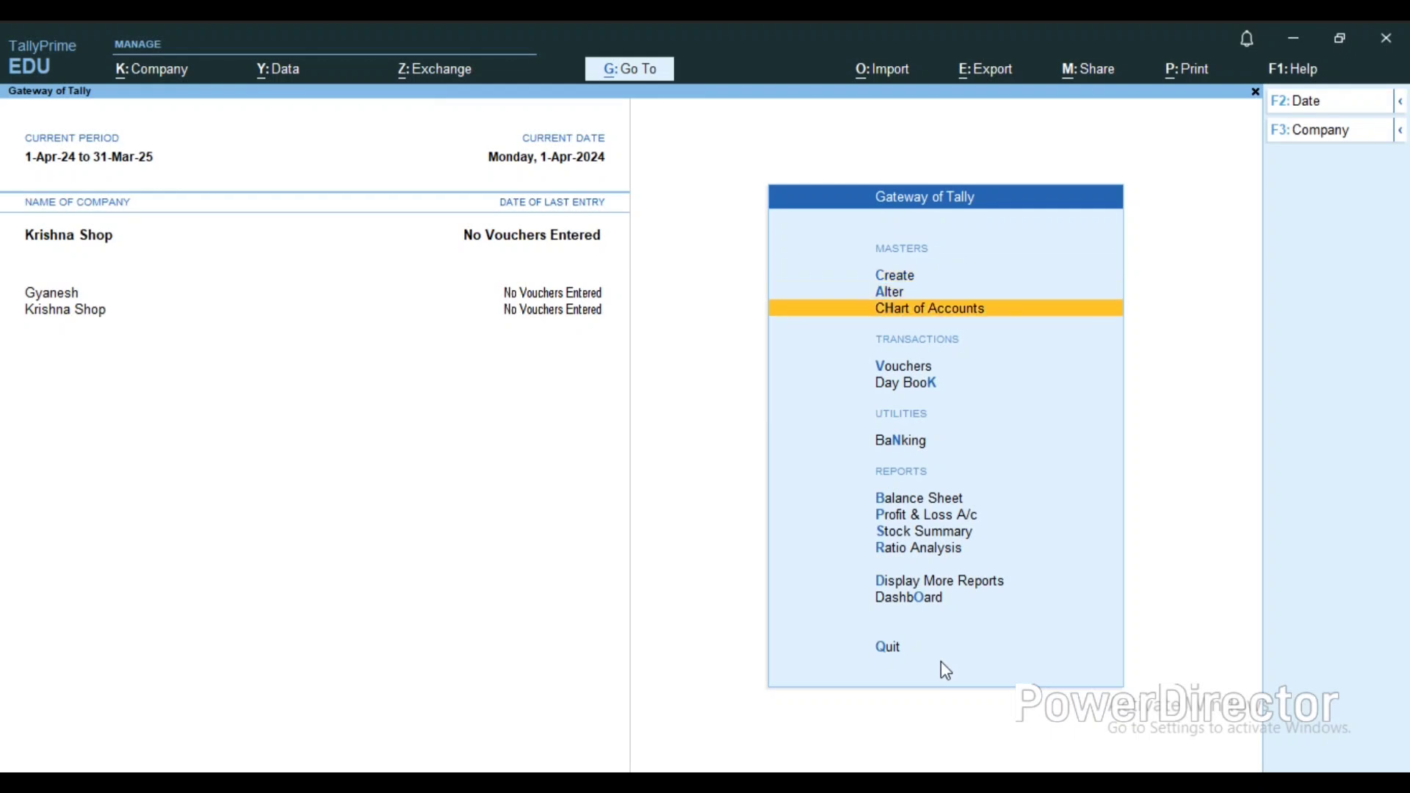
pyautogui.press('Return')
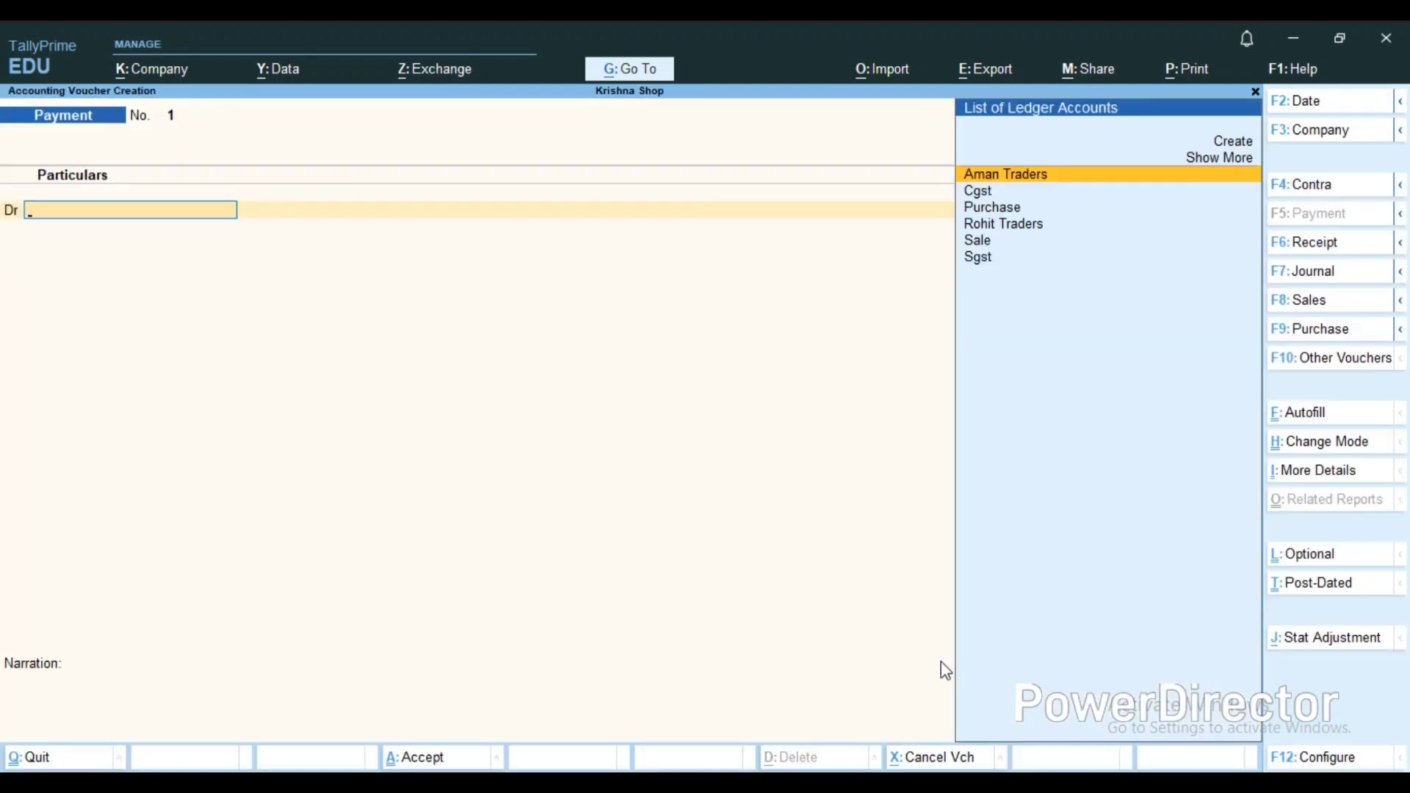
pyautogui.press('F9')
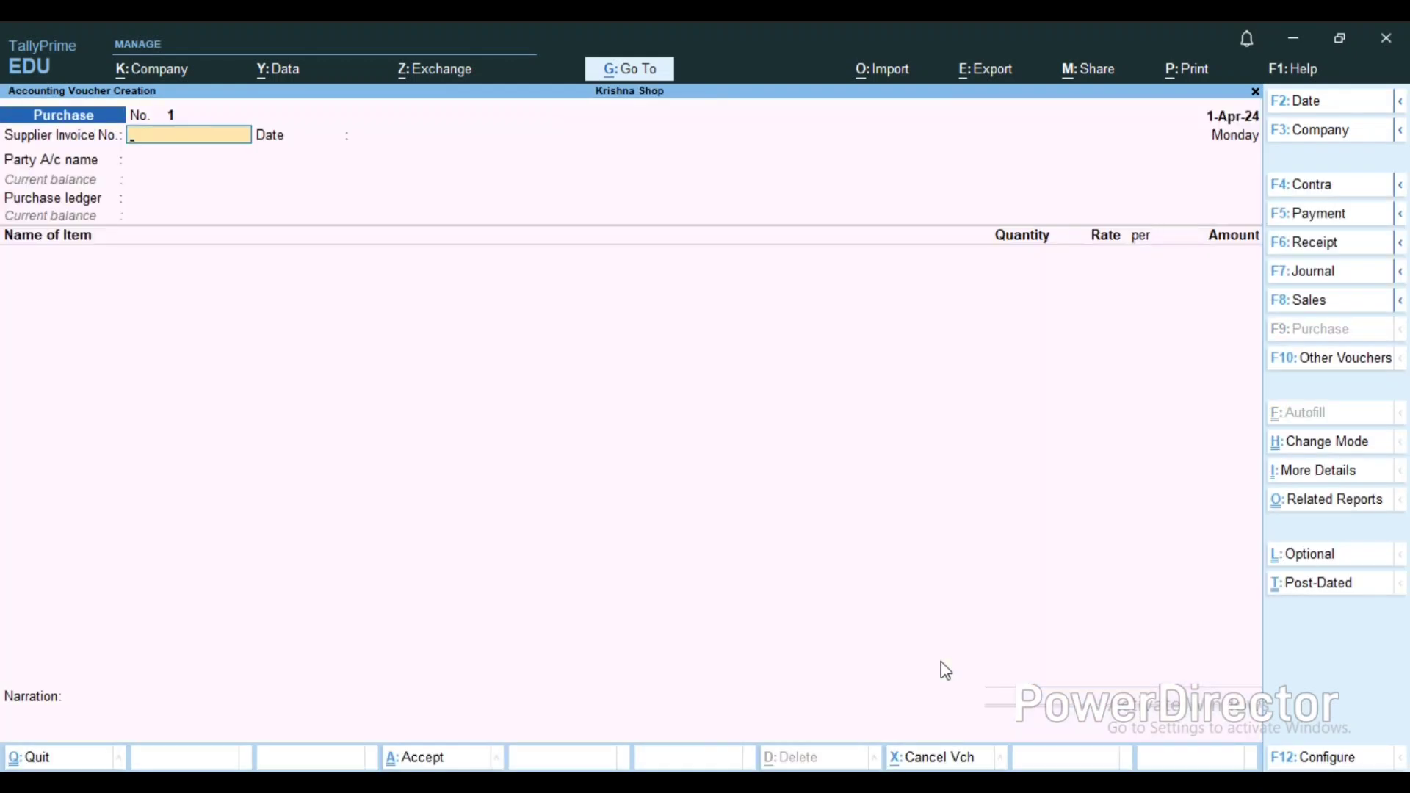
# Step: Enter 65656565 as the supplier invoice number and keep the invoice date as 1-Apr-24
pyautogui.write('65656565')
pyautogui.press('Return')
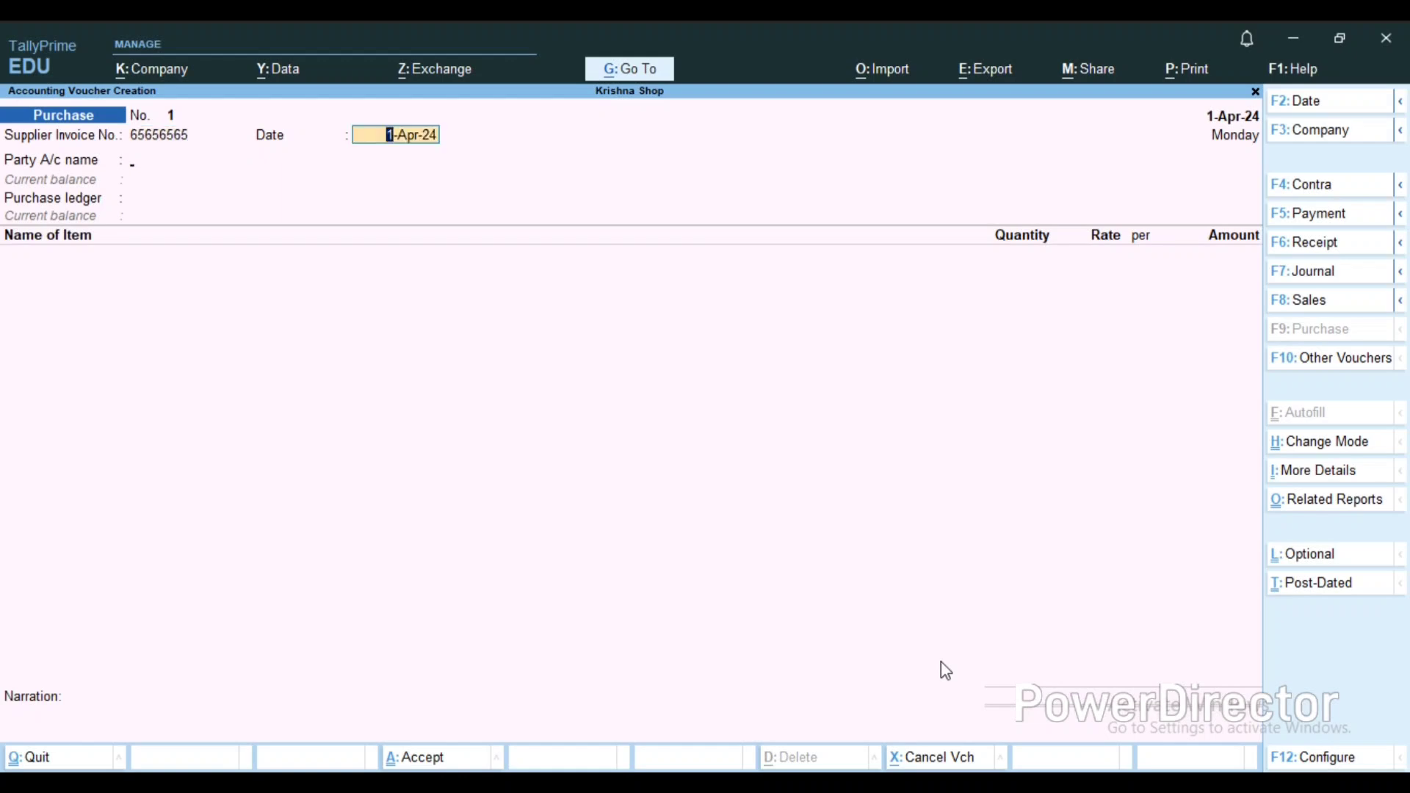
pyautogui.press('Return')
# Step: Select Rohit Traders as the party account of the purchase voucher
pyautogui.press('Down')
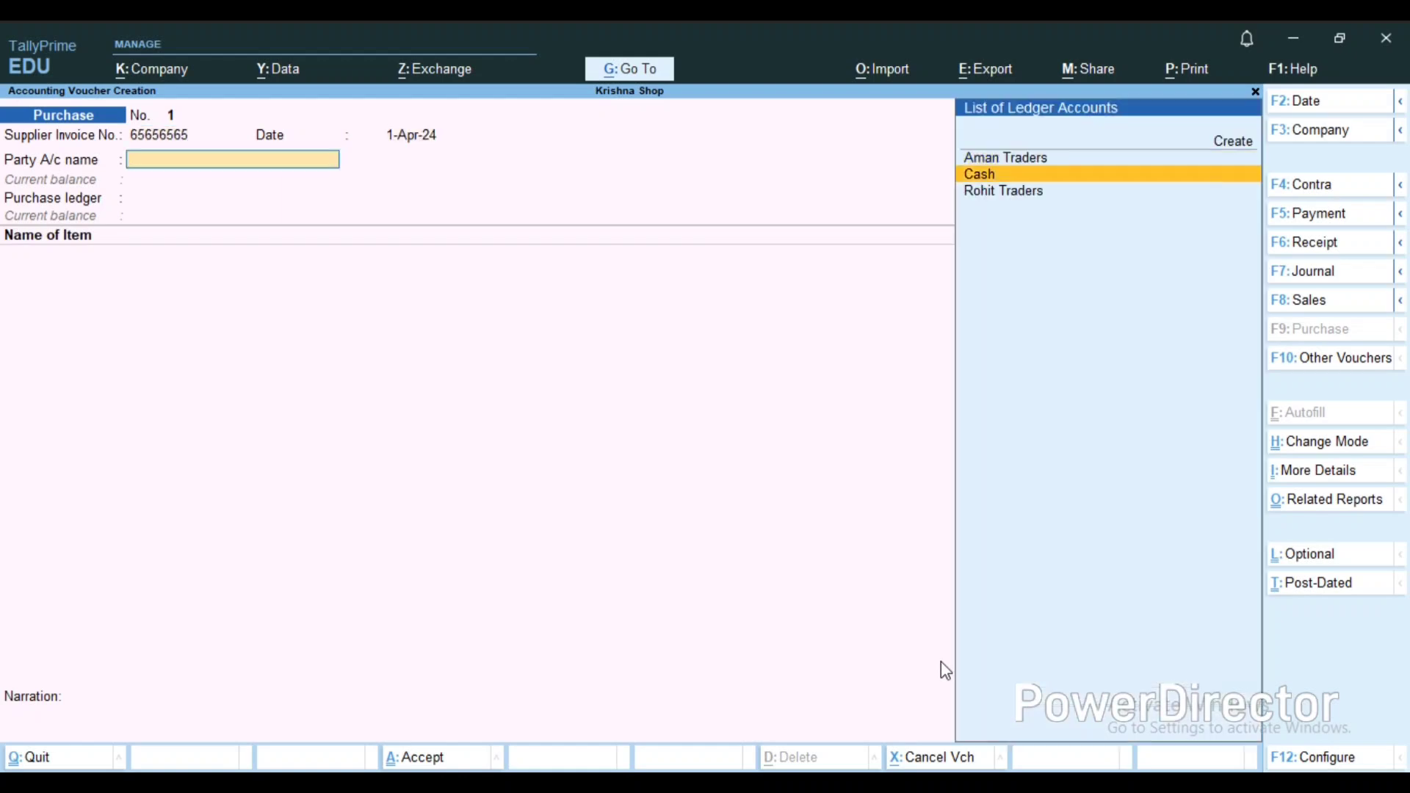
pyautogui.press('Down')
pyautogui.press('Up')
pyautogui.press('Up')
pyautogui.press('Down')
pyautogui.press('Down')
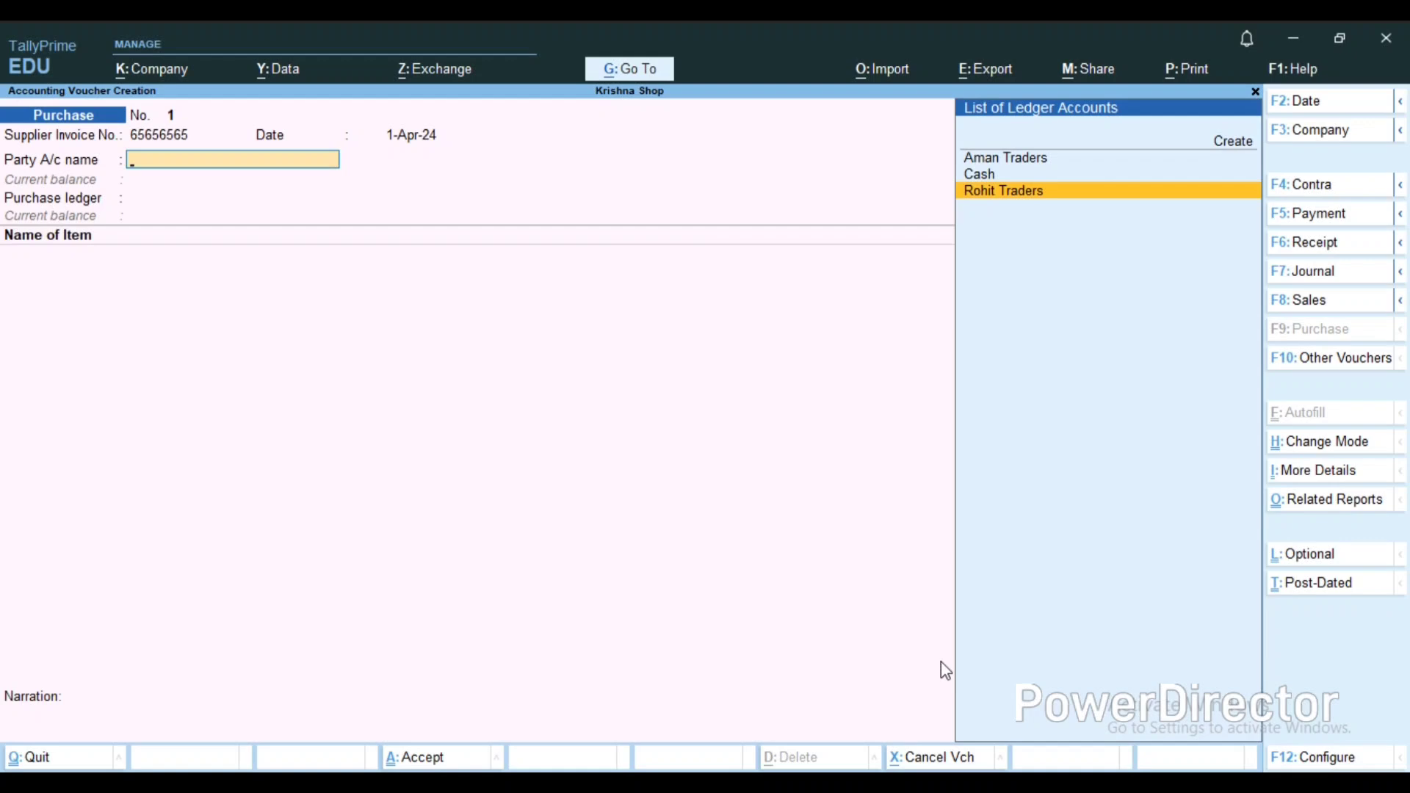
pyautogui.press('Return')
# Step: Leave all the receipt details blank and continue to the supplier's party details
pyautogui.press('Return')
pyautogui.press('Return')
pyautogui.press('Return')
pyautogui.press('Return')
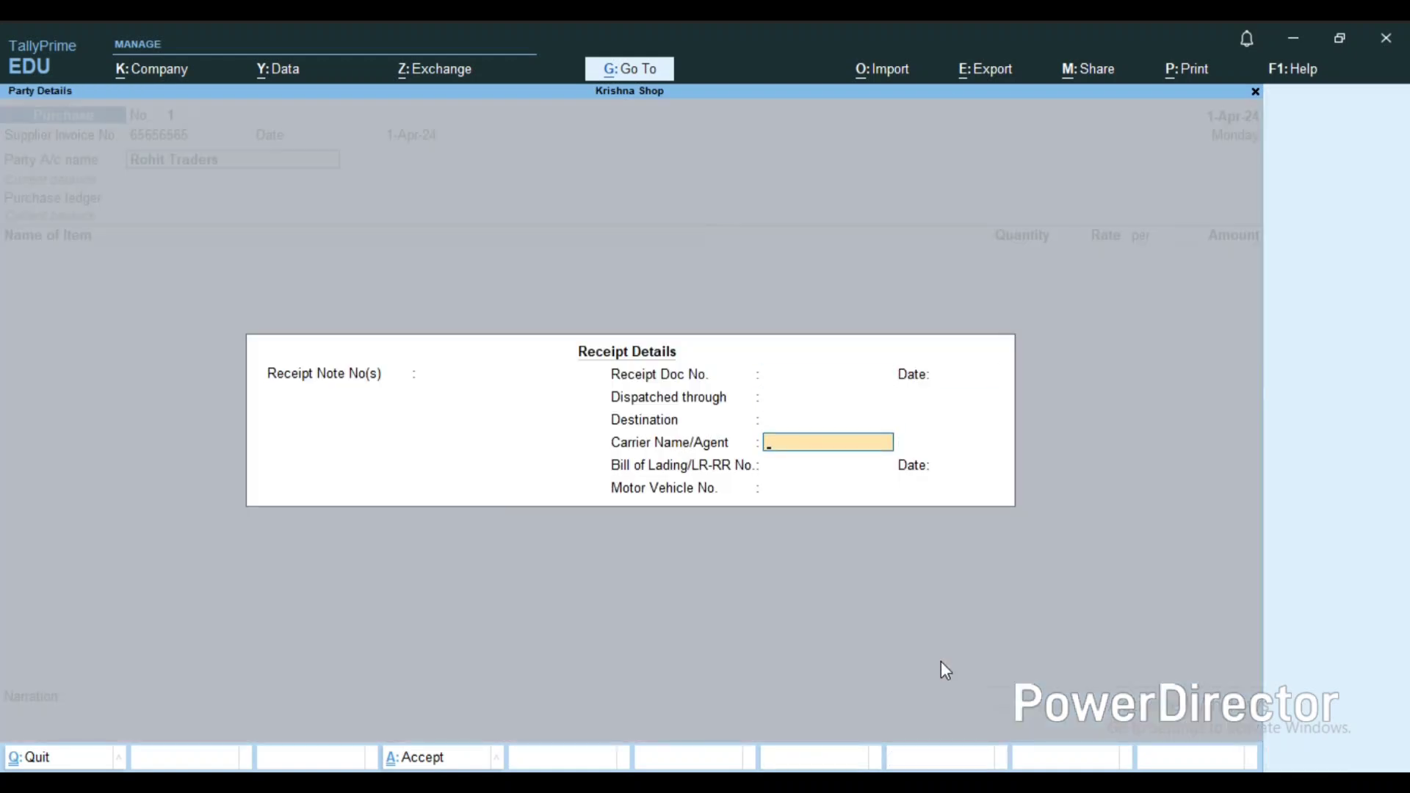
pyautogui.press('Return')
pyautogui.press('Return')
pyautogui.press('Return')
pyautogui.press('Return')
pyautogui.press('Return')
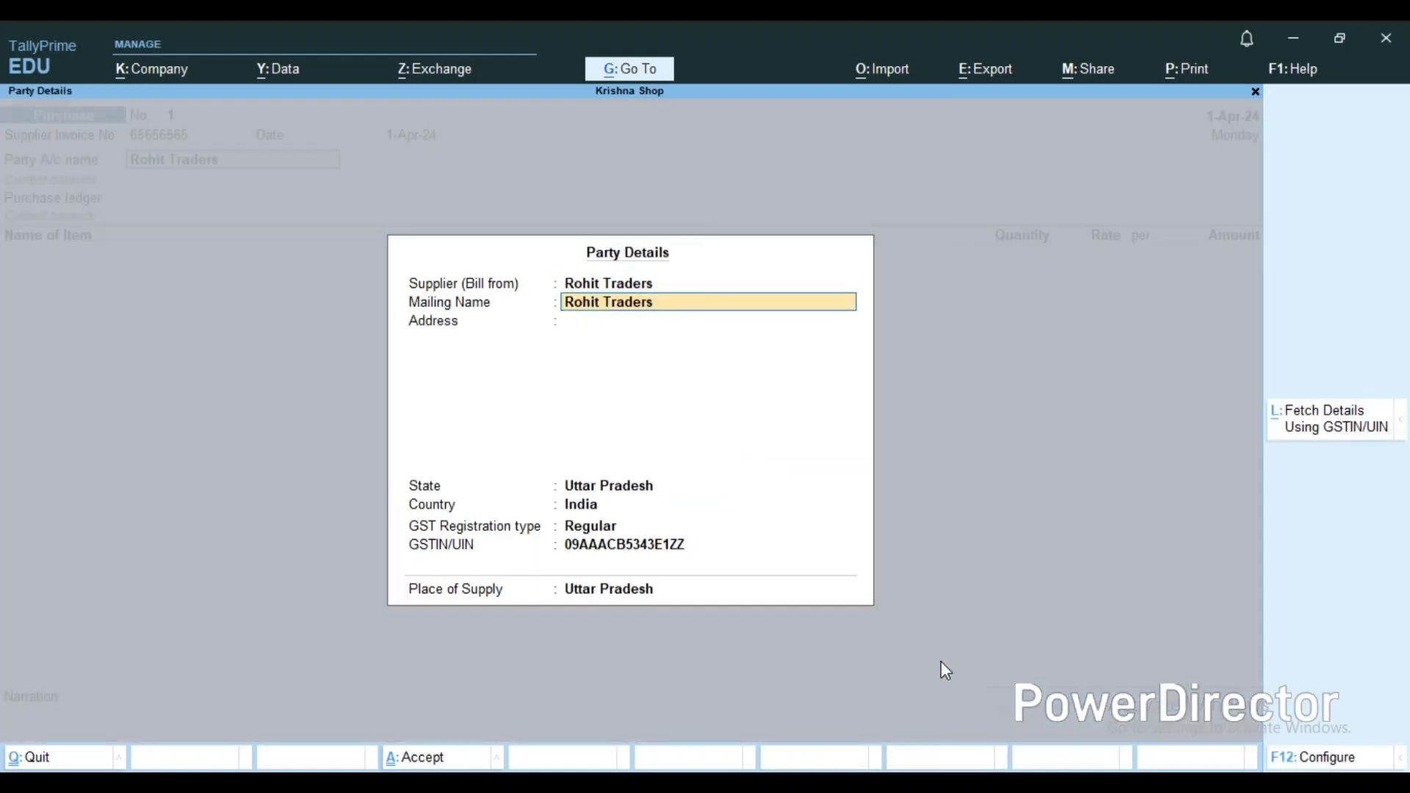
# Step: Accept the prefilled party details and choose Purchase as the purchase ledger
pyautogui.press('Return')
pyautogui.press('Return')
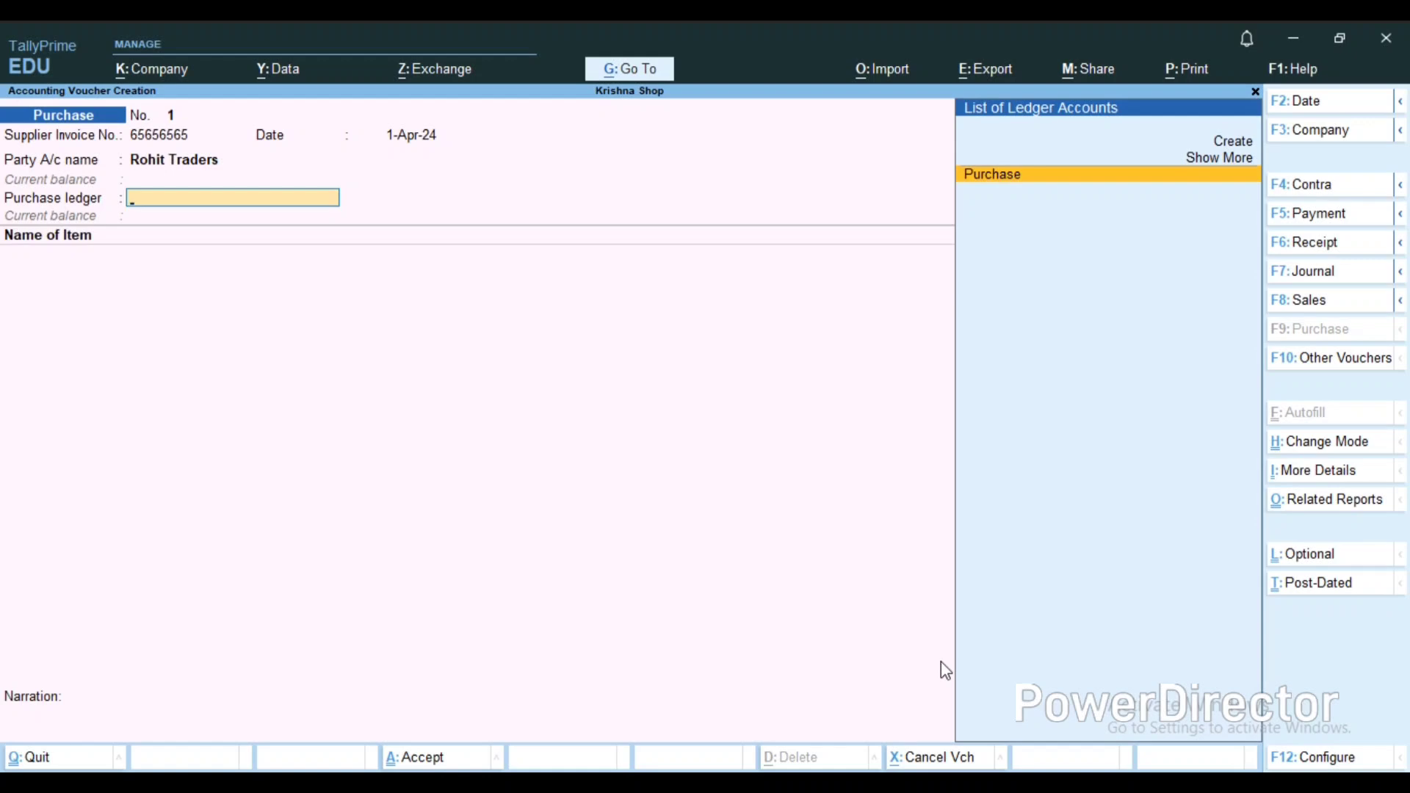
pyautogui.press('Return')
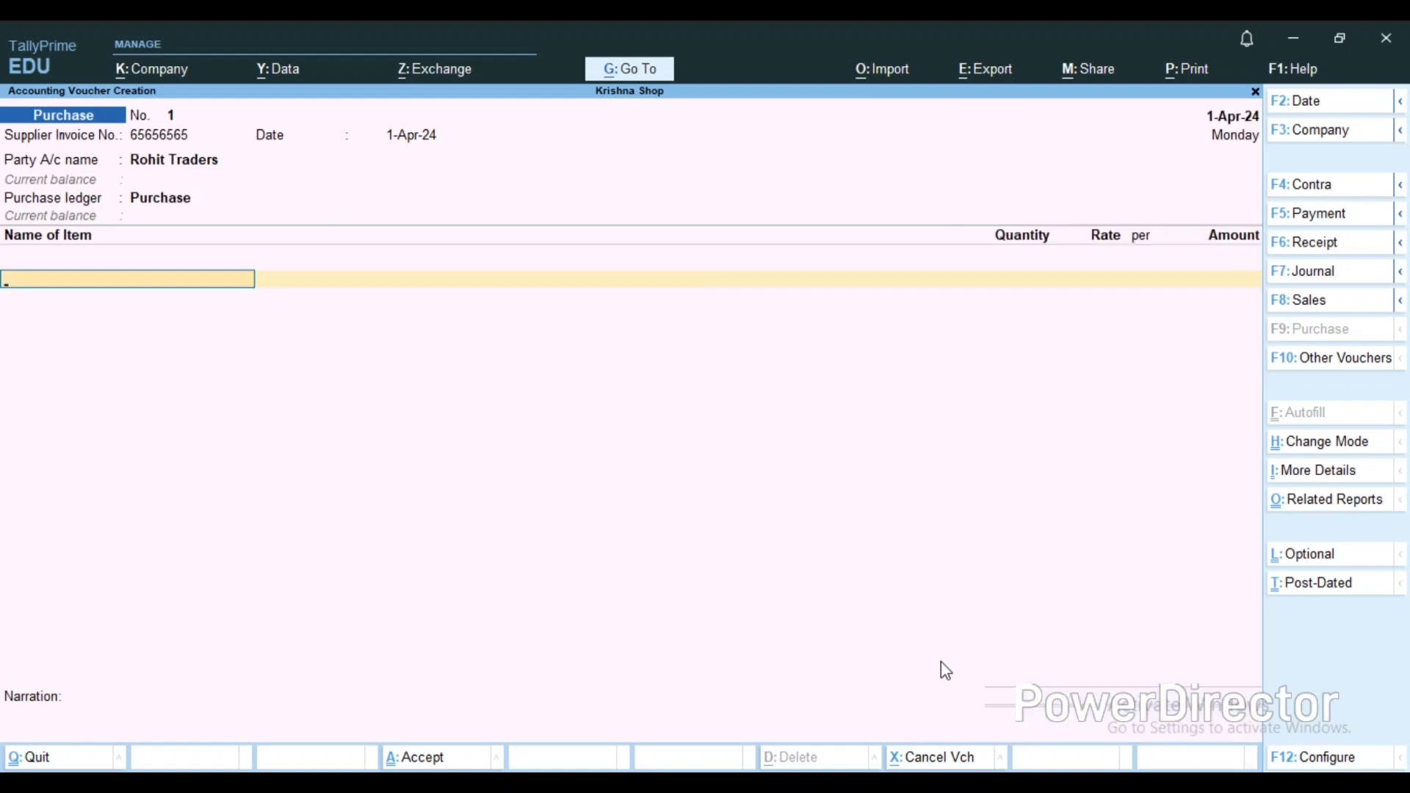
# Step: Add Book Tally Prime to the purchase voucher with a quantity of 1 pcs at a rate of 500
pyautogui.press('Down')
pyautogui.press('Down')
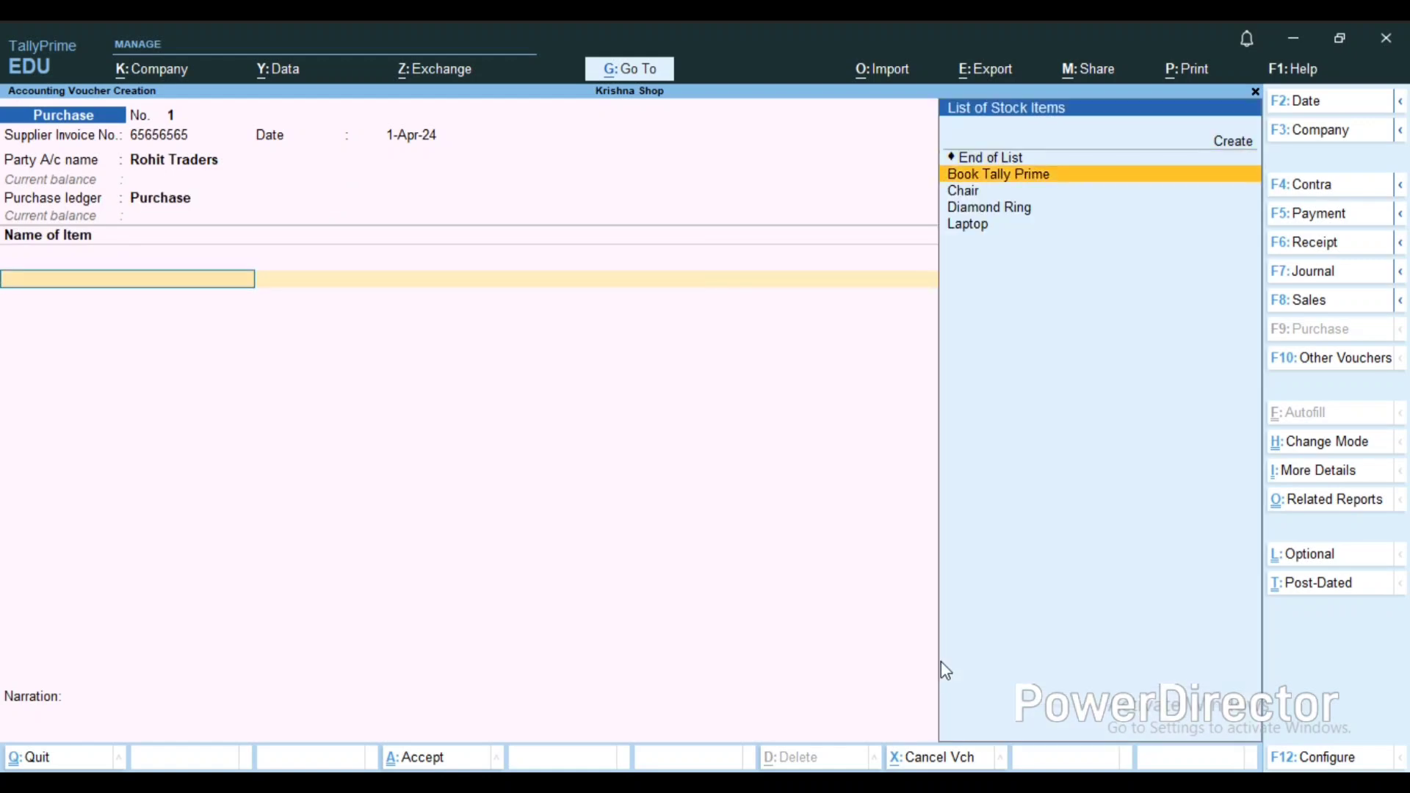
pyautogui.press('Return')
pyautogui.write('1')
pyautogui.press('Return')
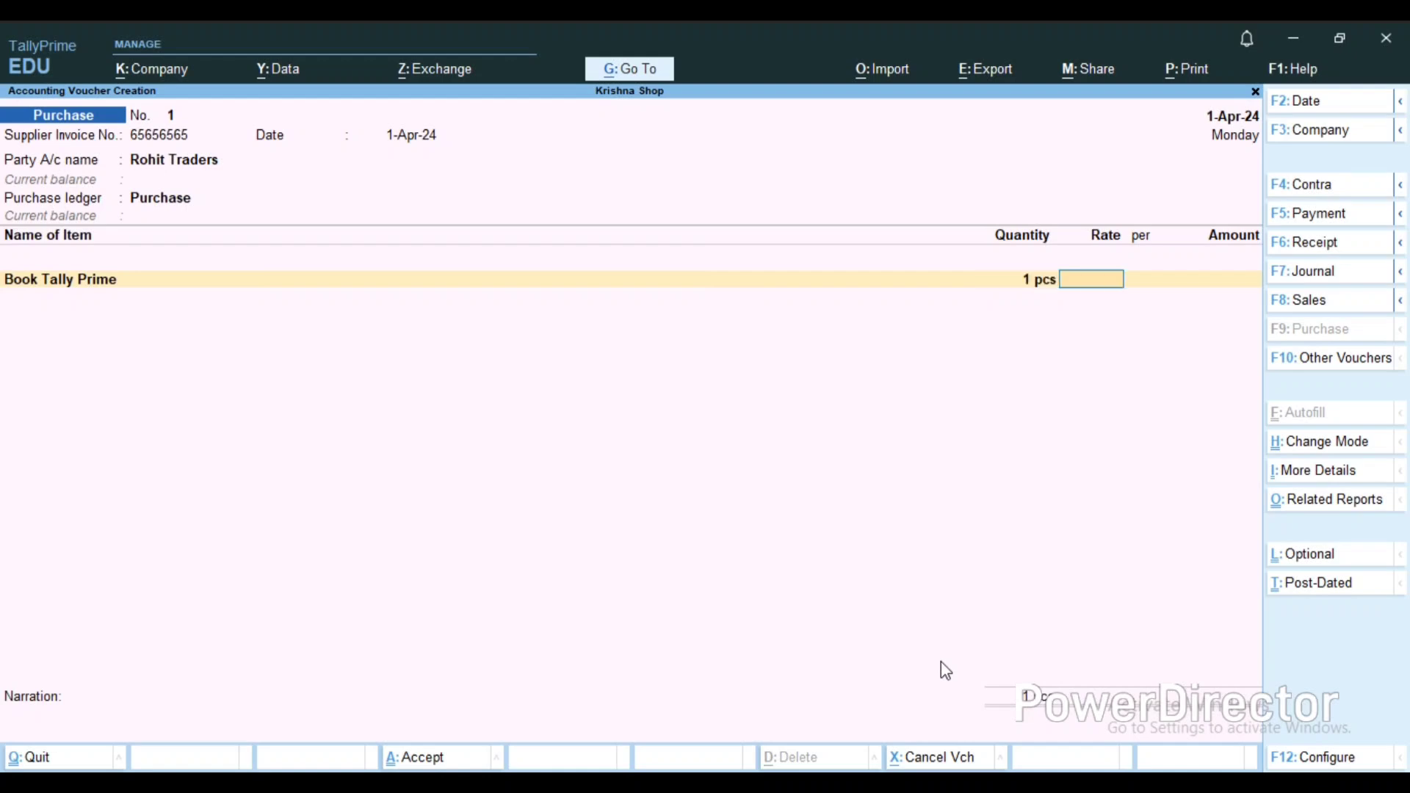
pyautogui.write('500')
pyautogui.press('Return')
pyautogui.press('Return')
pyautogui.press('Return')
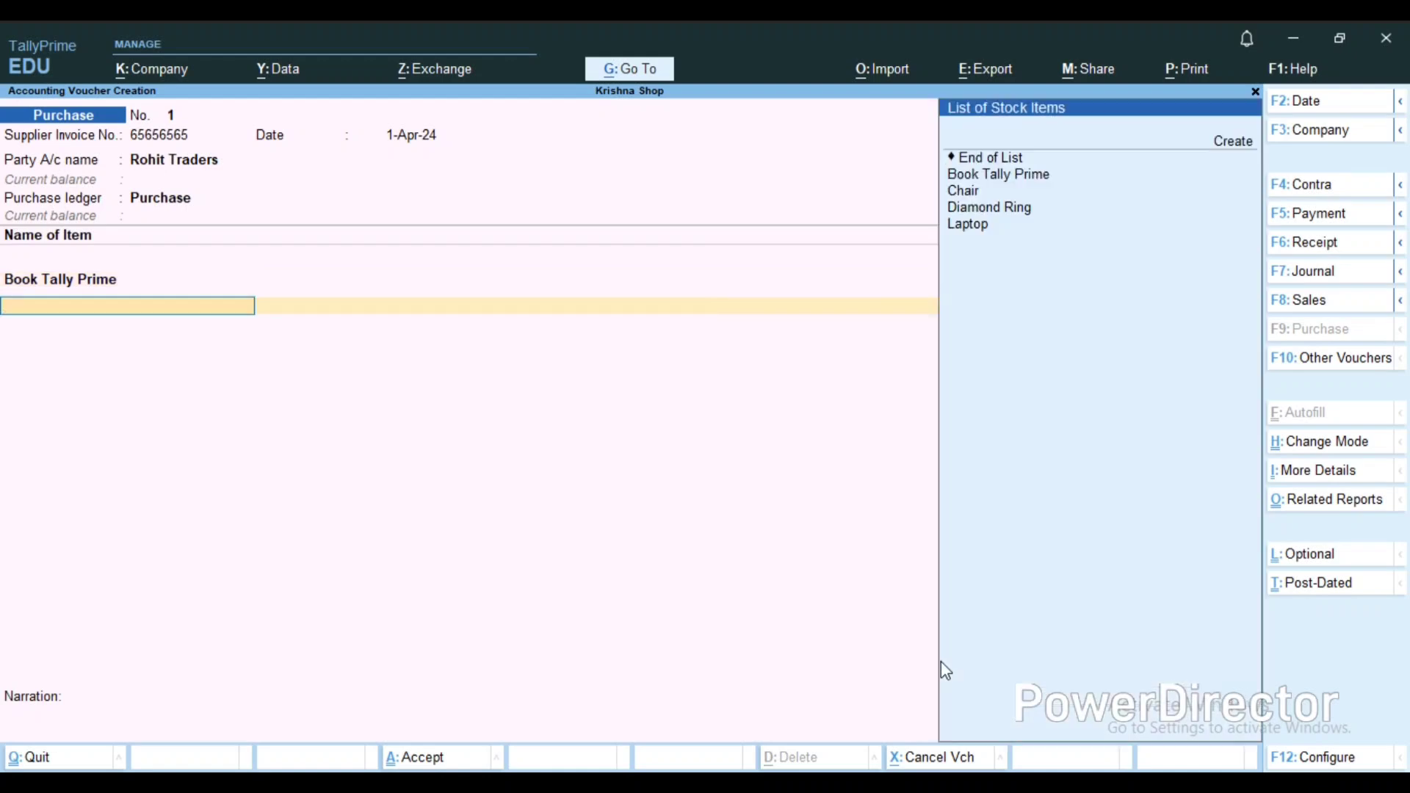
# Step: Add Chair to the purchase voucher with a quantity of 10 pcs at a rate of 1000
pyautogui.press('Down')
pyautogui.press('Down')
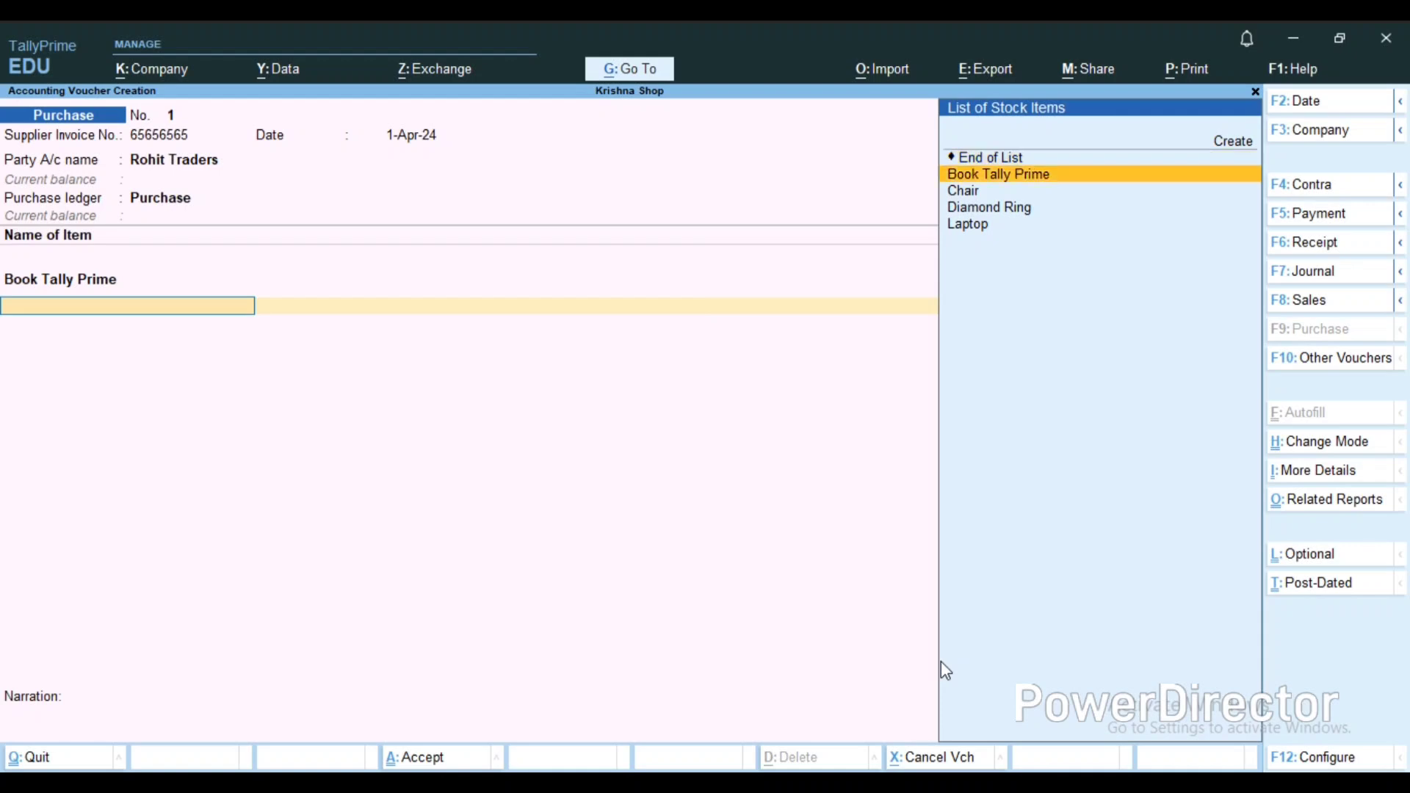
pyautogui.press('Return')
pyautogui.write('10')
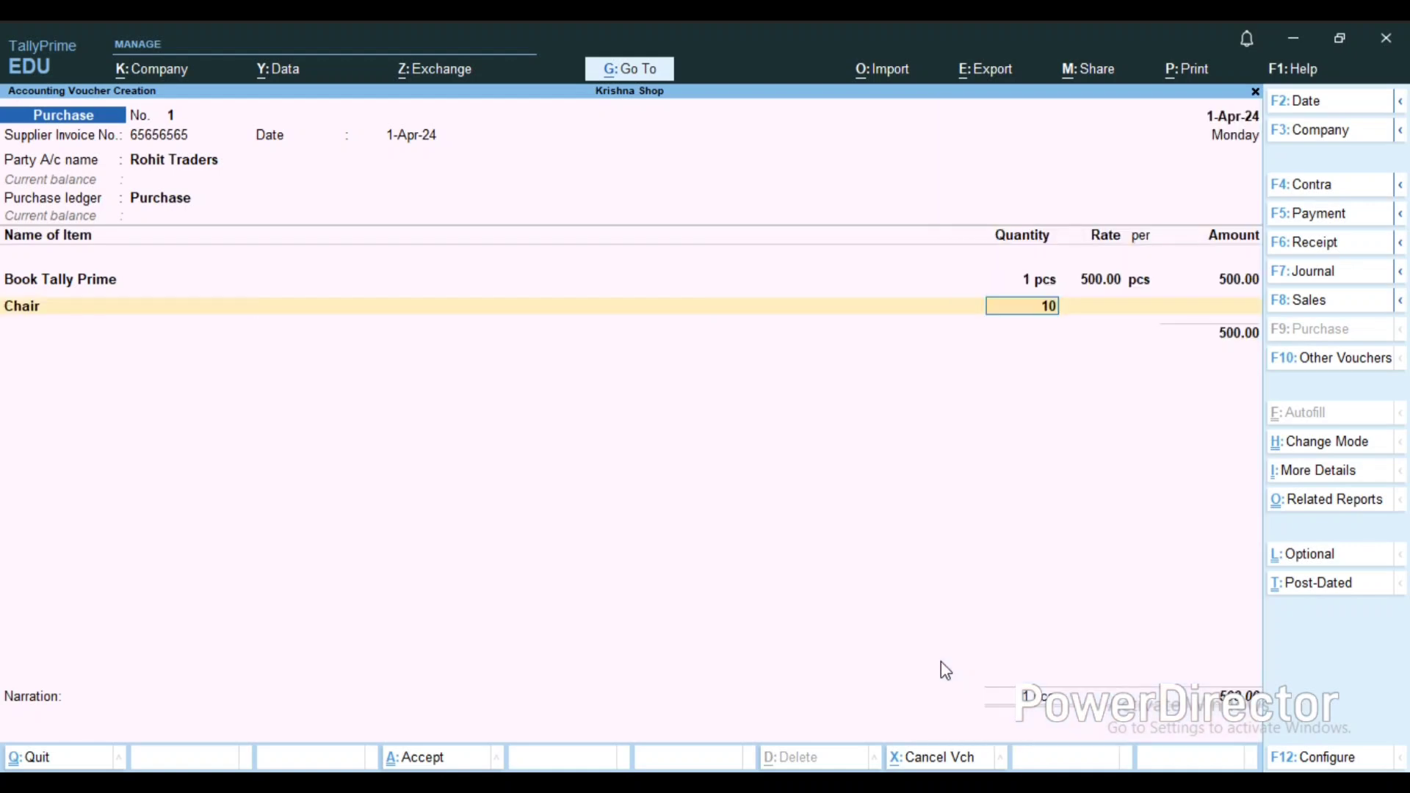
pyautogui.press('Return')
pyautogui.write('1000')
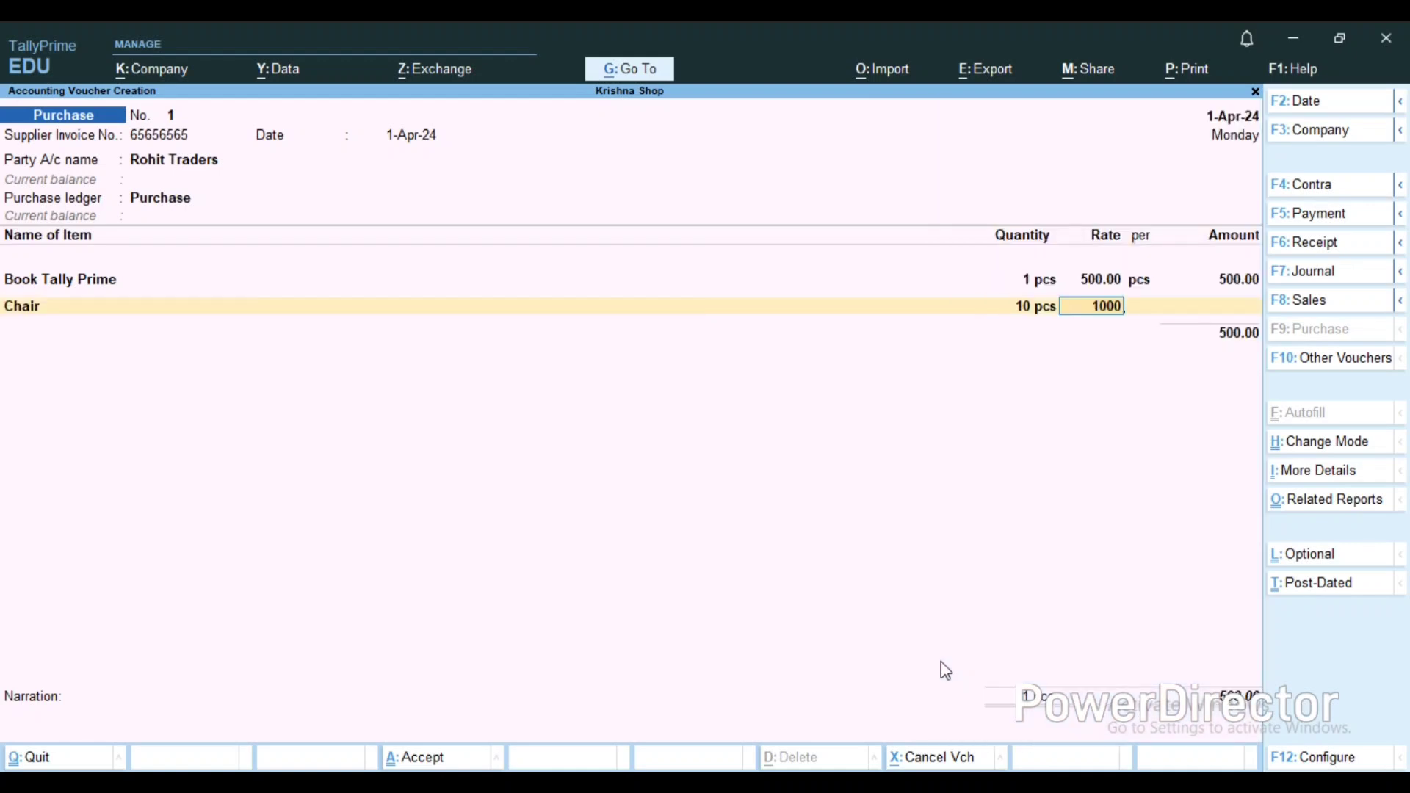
pyautogui.press('Return')
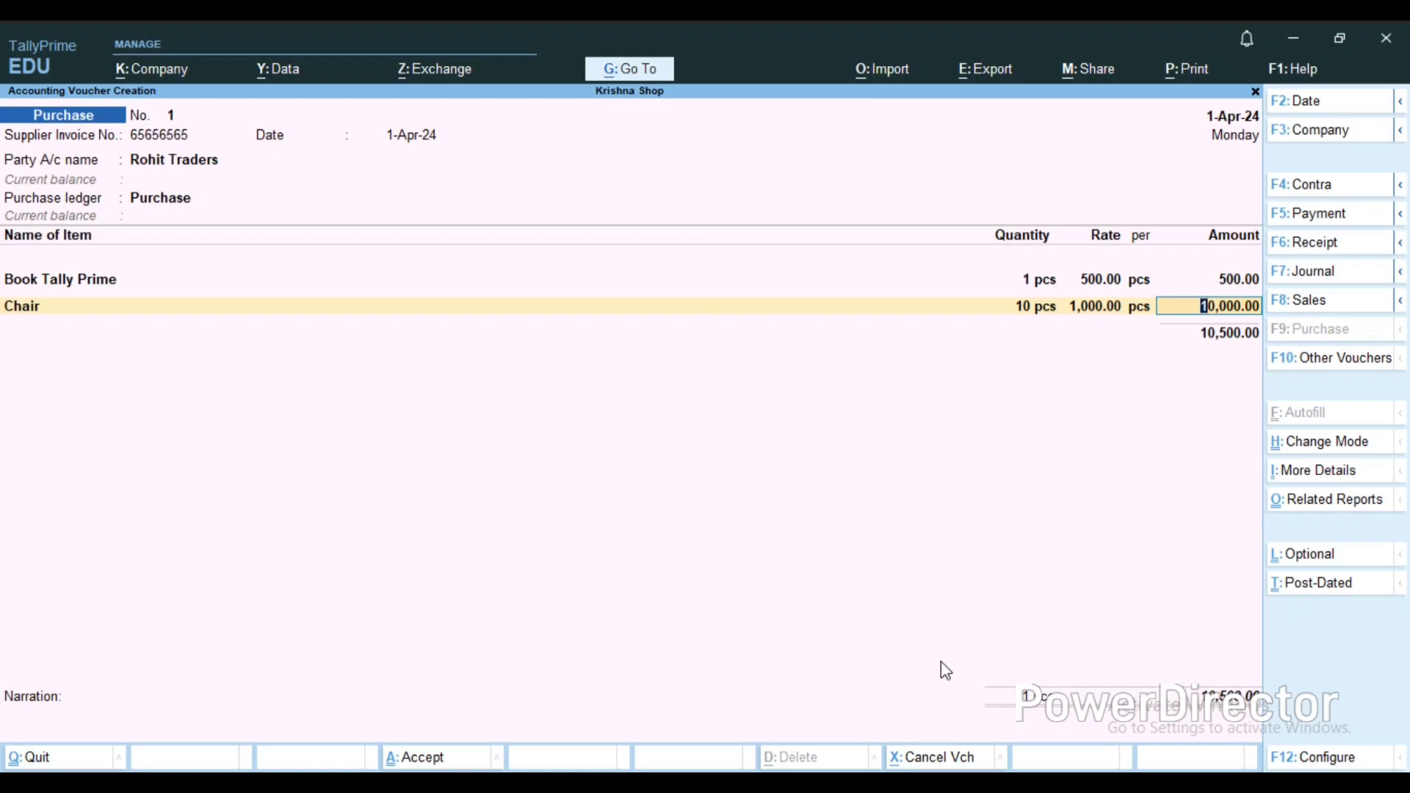
pyautogui.press('Return')
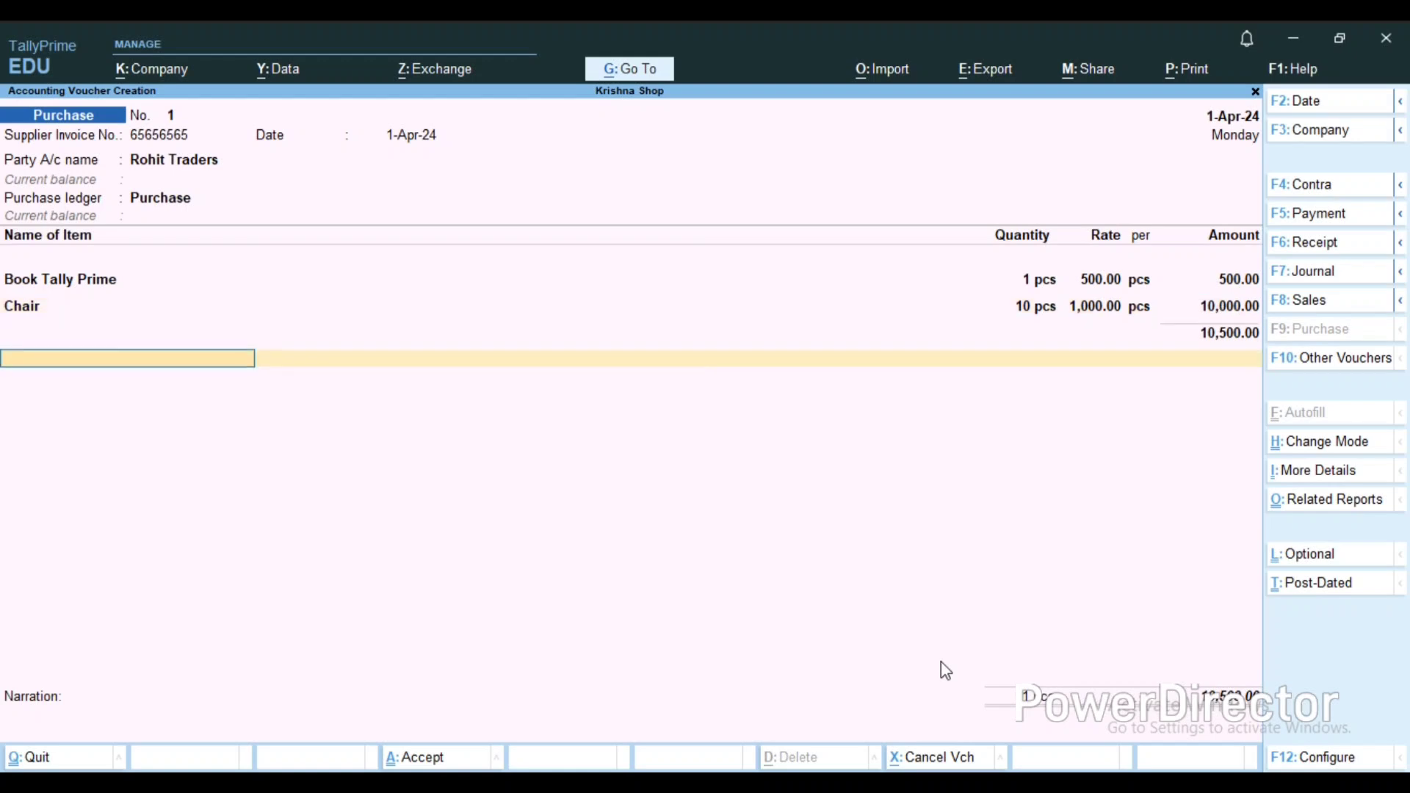
# Step: Go back from the ledger lines of the purchase voucher to a new stock item line below Chair
pyautogui.write('m')
pyautogui.press('BackSpace')
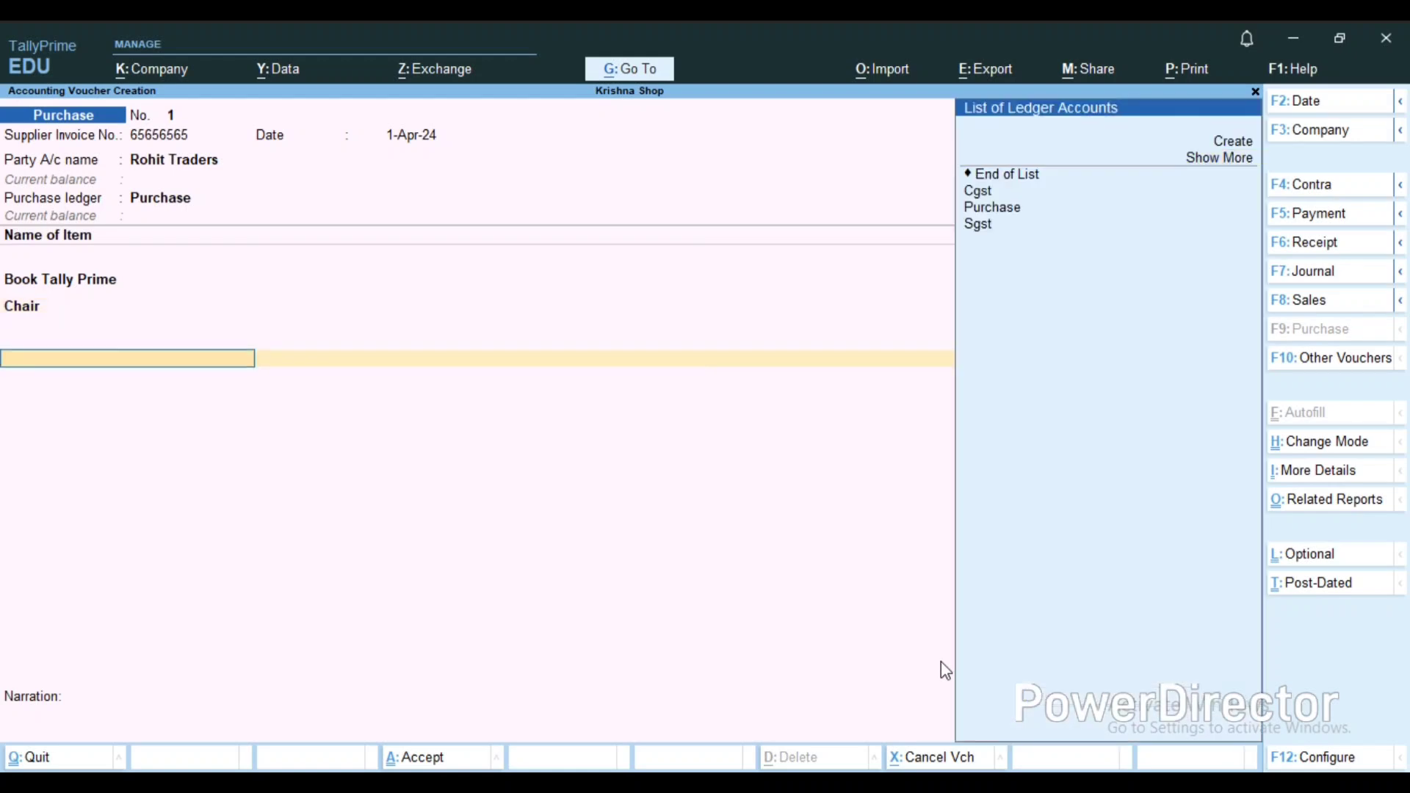
pyautogui.press('BackSpace')
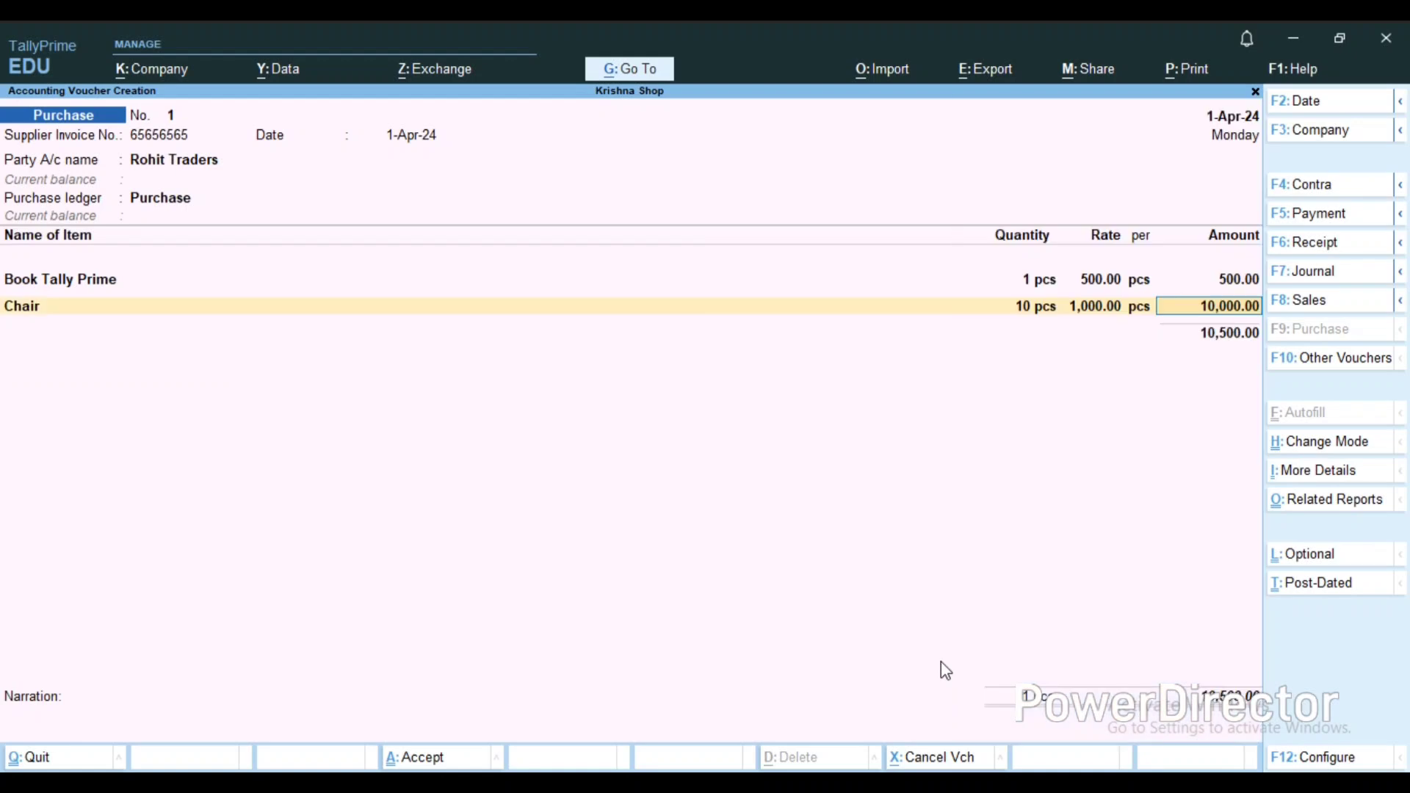
pyautogui.press('Return')
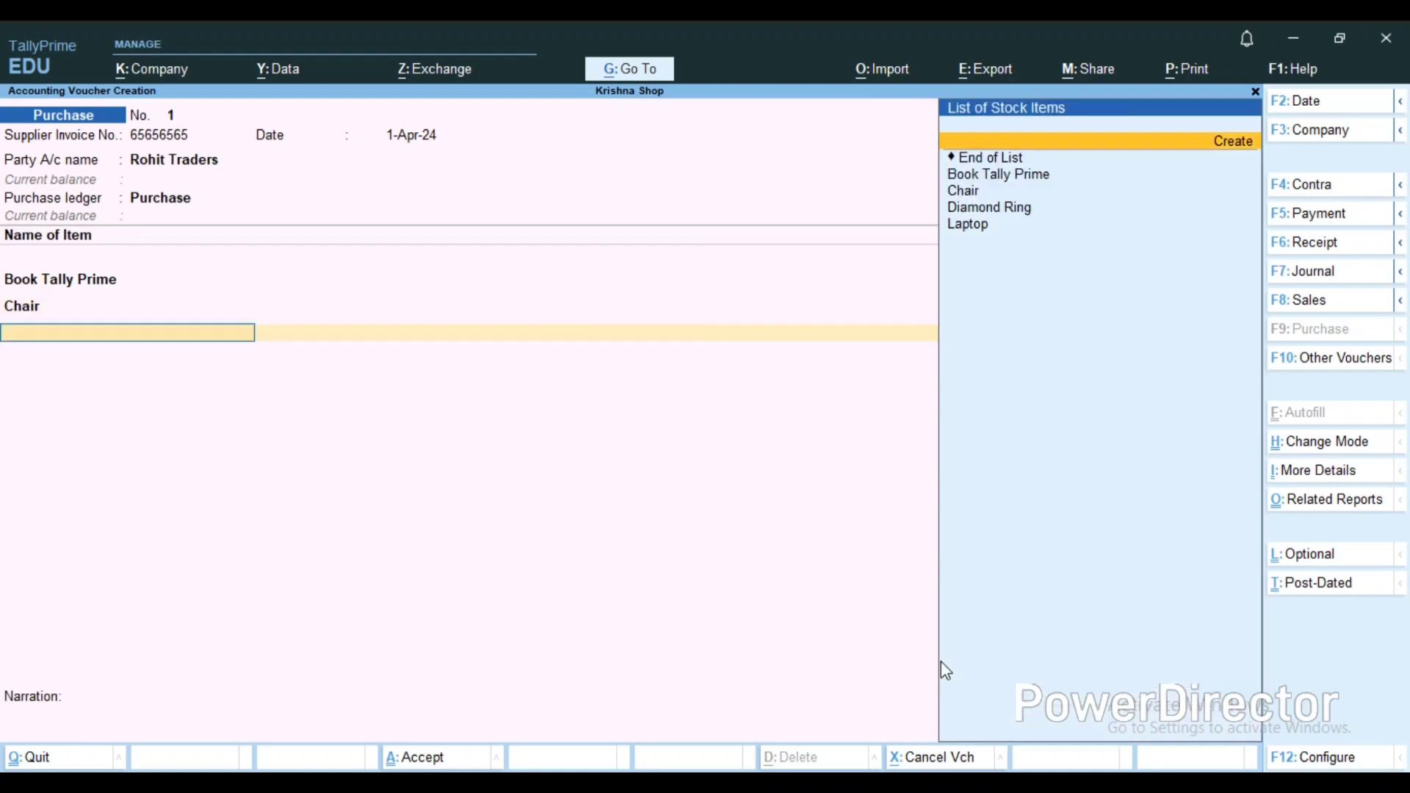
# Step: Add Laptop to the purchase voucher with a quantity of 10 pcs at a rate of 30000
pyautogui.press('Down')
pyautogui.press('Down')
pyautogui.press('Down')
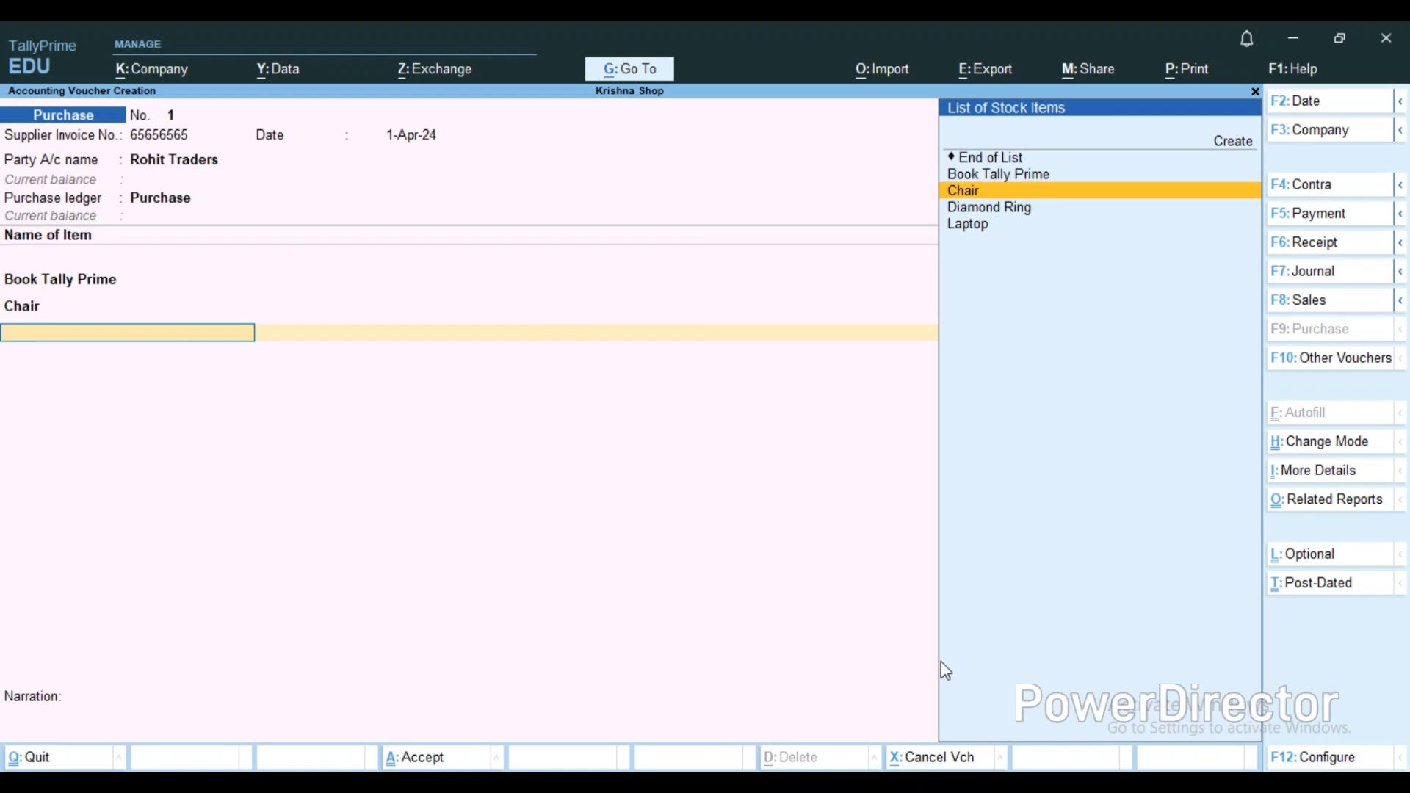
pyautogui.press('Down')
pyautogui.press('Down')
pyautogui.press('Return')
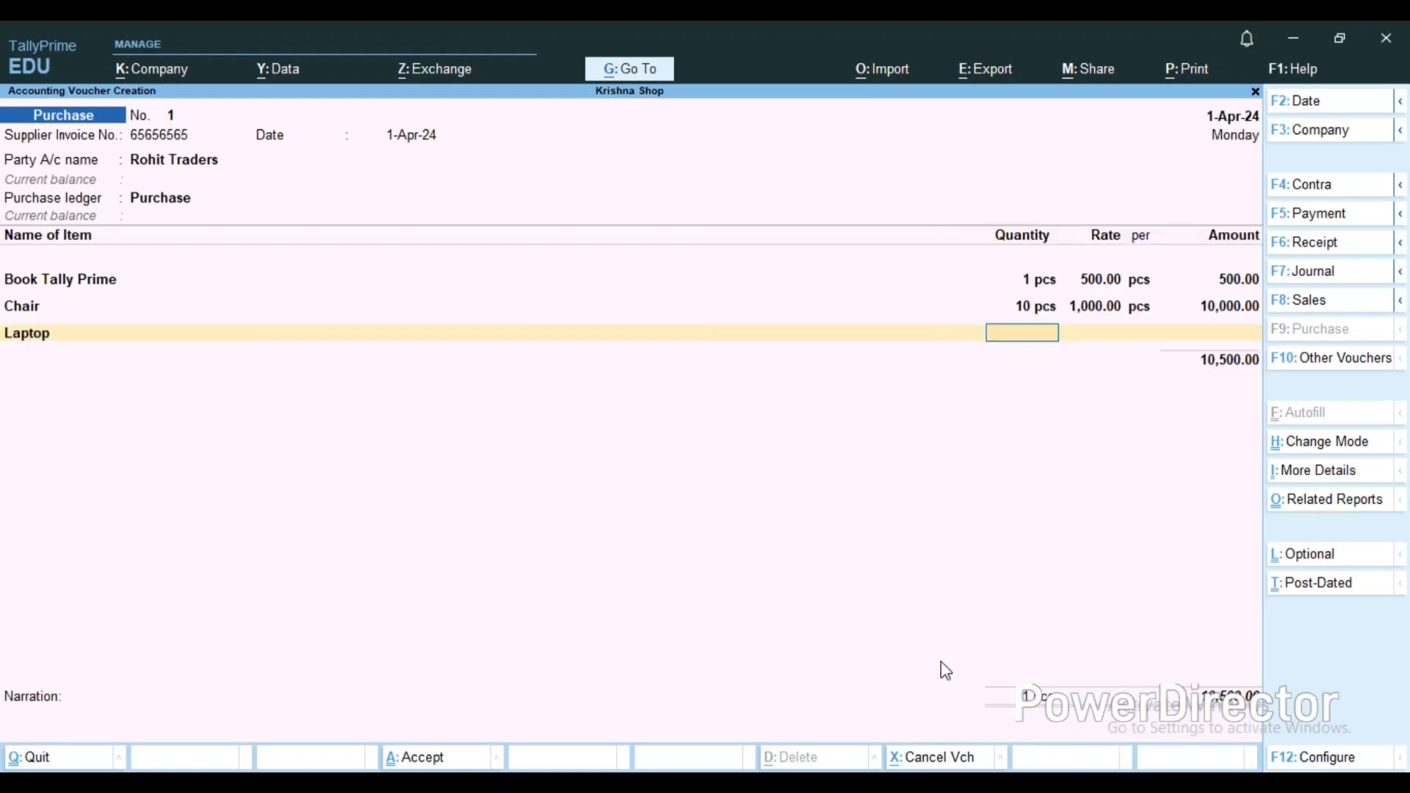
pyautogui.write('10')
pyautogui.press('Return')
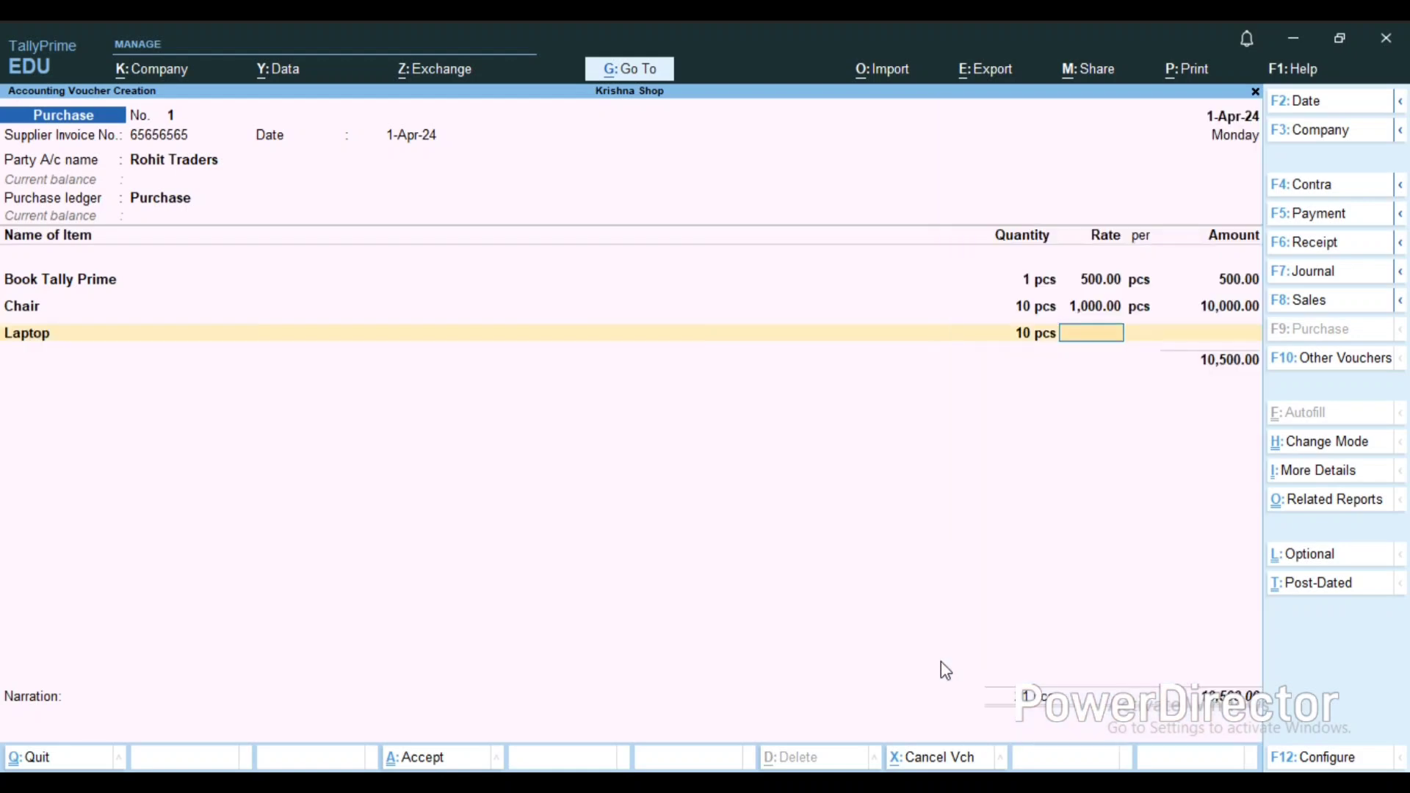
pyautogui.write('300000')
pyautogui.press('BackSpace')
pyautogui.press('Return')
pyautogui.press('Return')
pyautogui.press('Return')
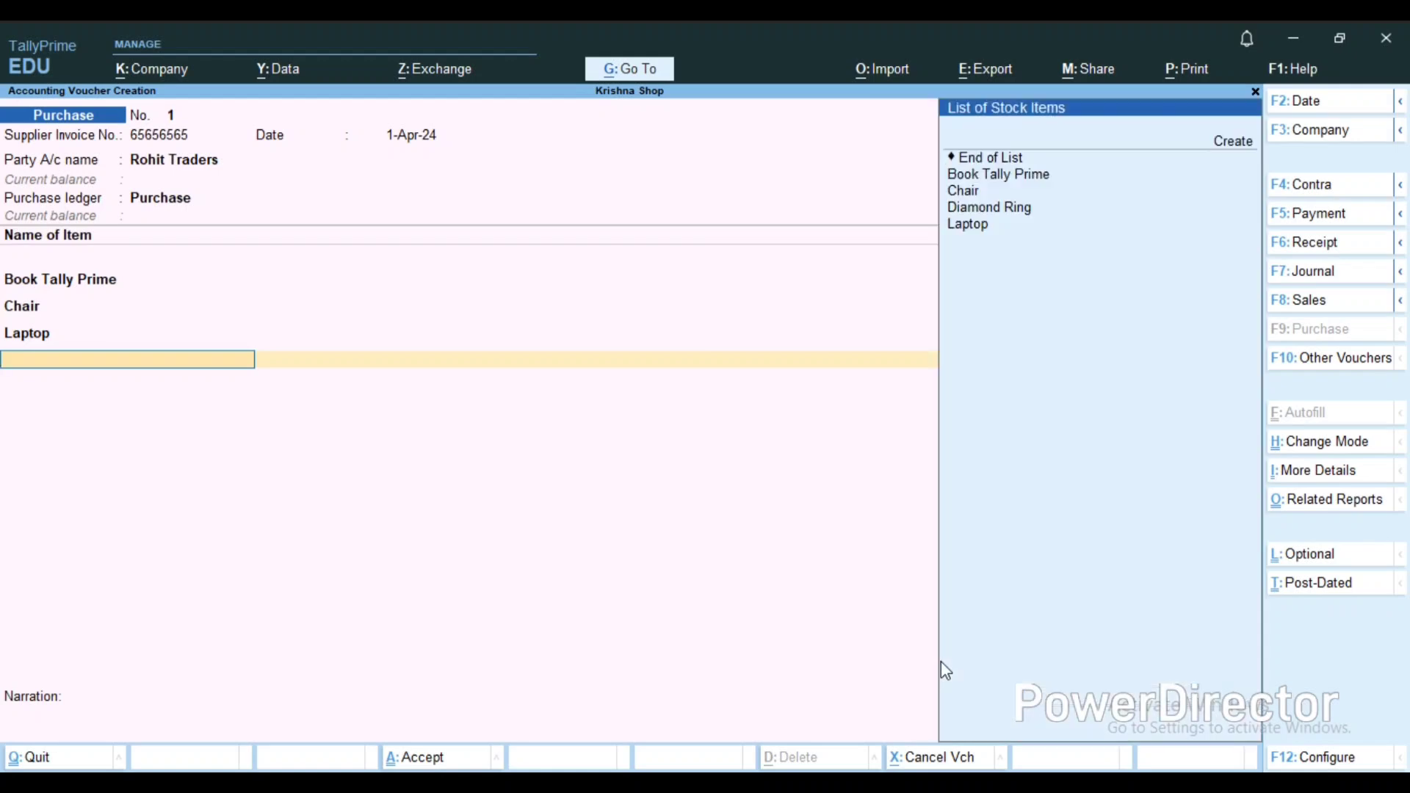
# Step: Add Diamond Ring to the purchase voucher with a quantity of 1 pcs at a rate of 100000
pyautogui.press('Down')
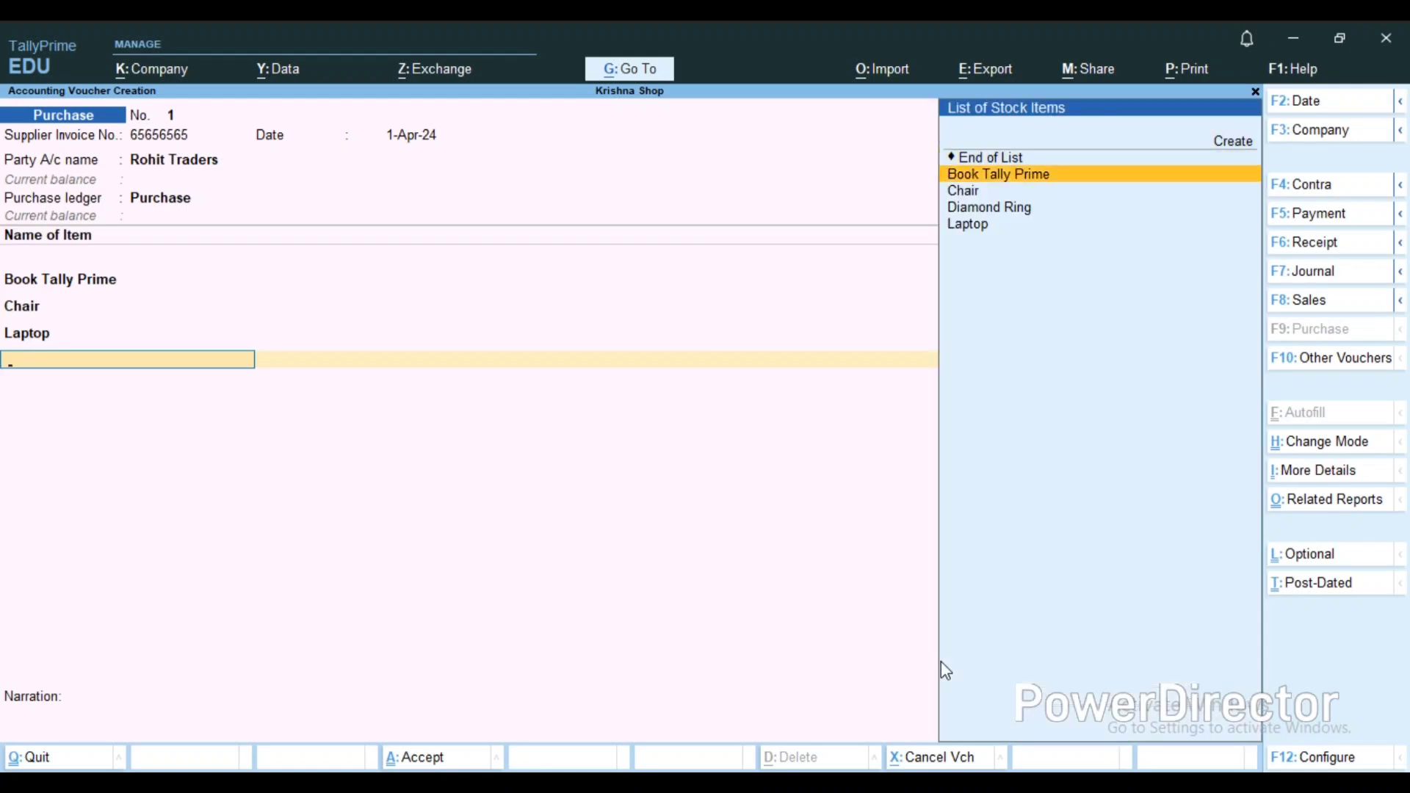
pyautogui.press('Down')
pyautogui.press('Down')
pyautogui.press('Return')
pyautogui.write('1')
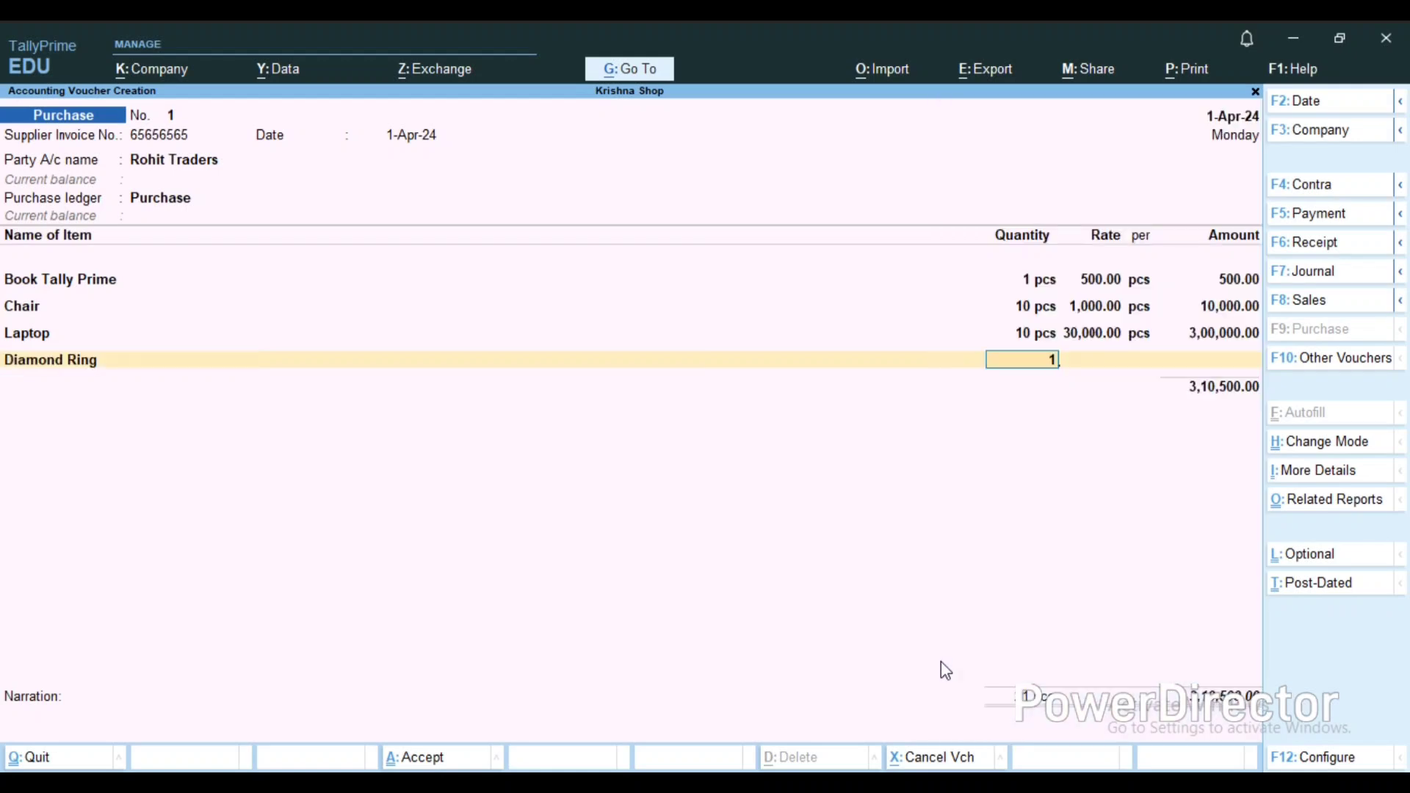
pyautogui.press('Return')
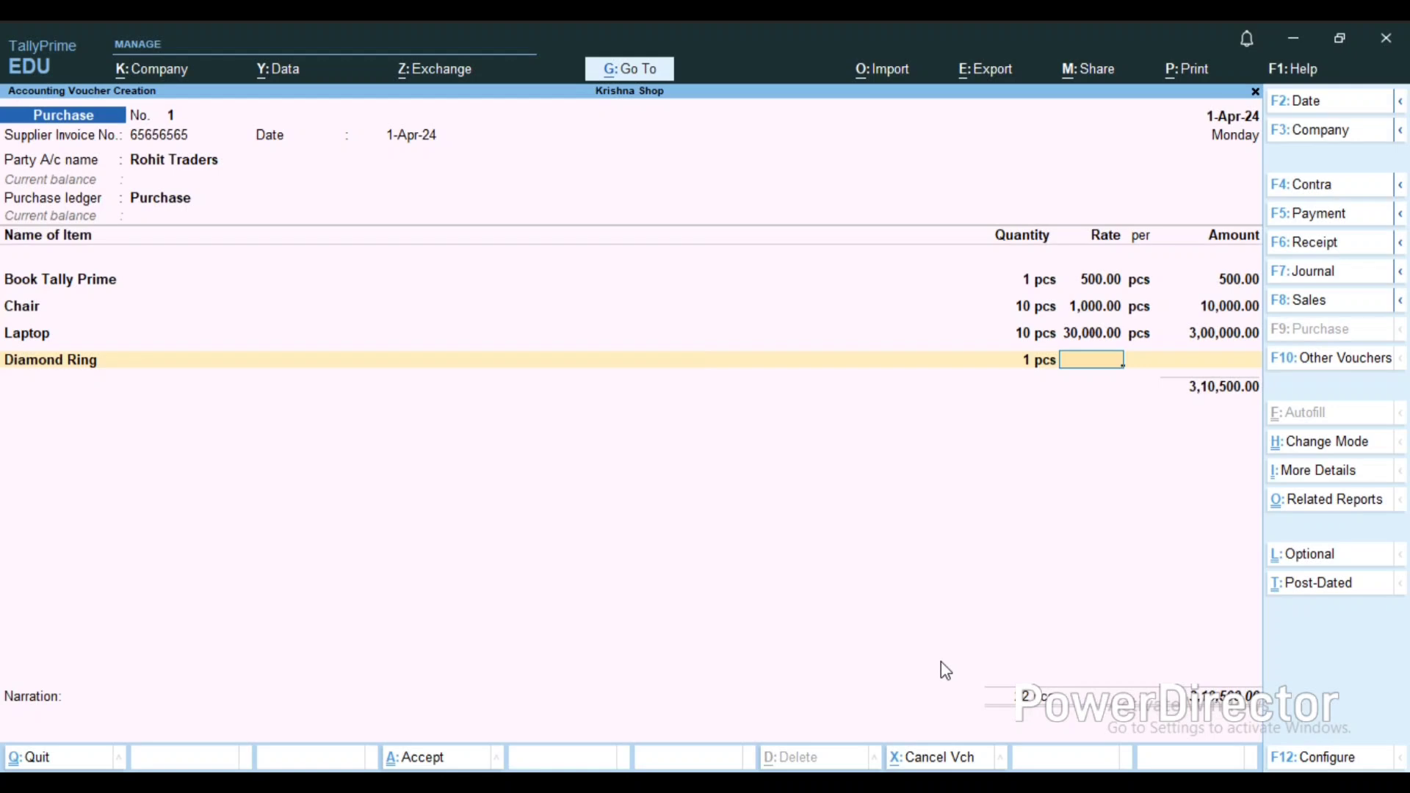
pyautogui.write('100000')
pyautogui.press('Return')
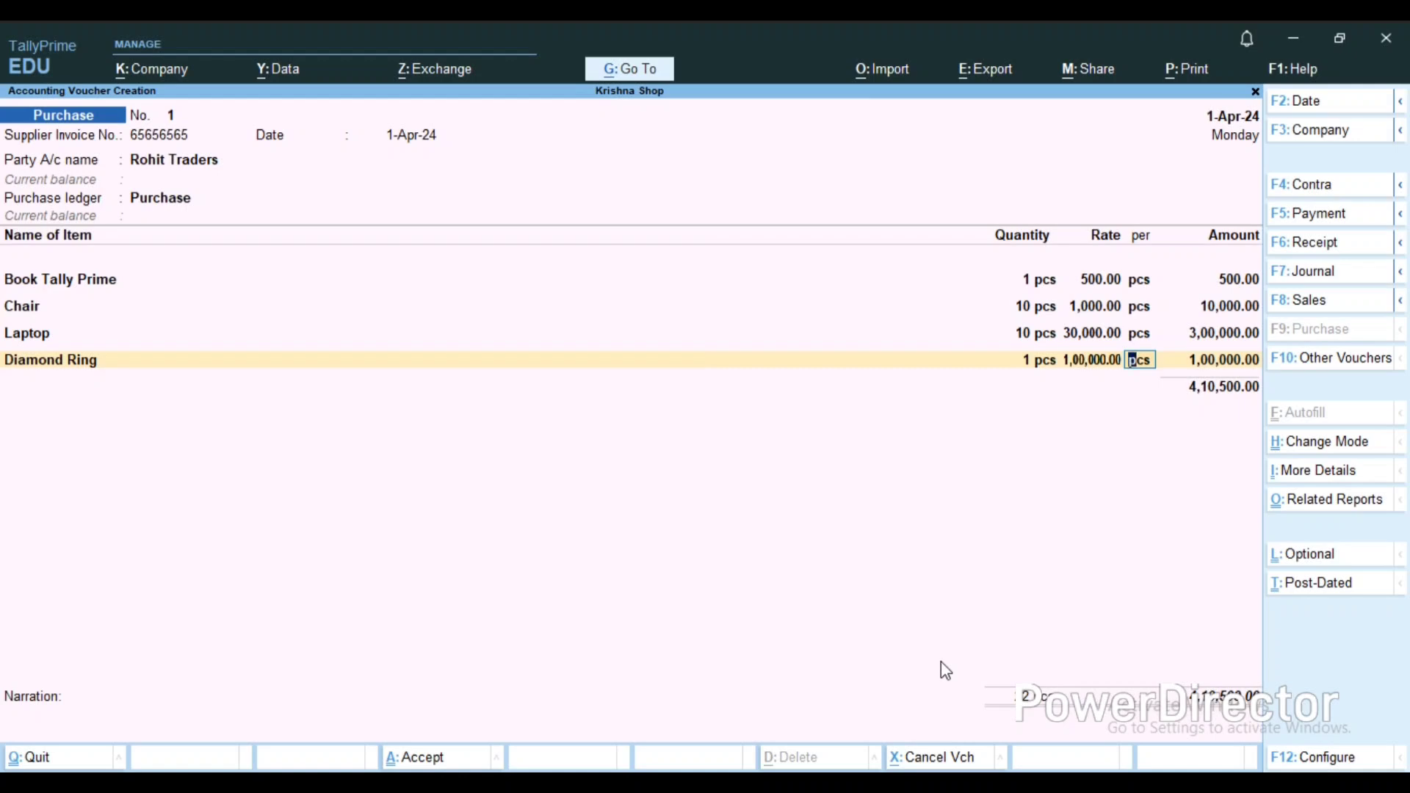
pyautogui.press('Return')
pyautogui.press('Return')
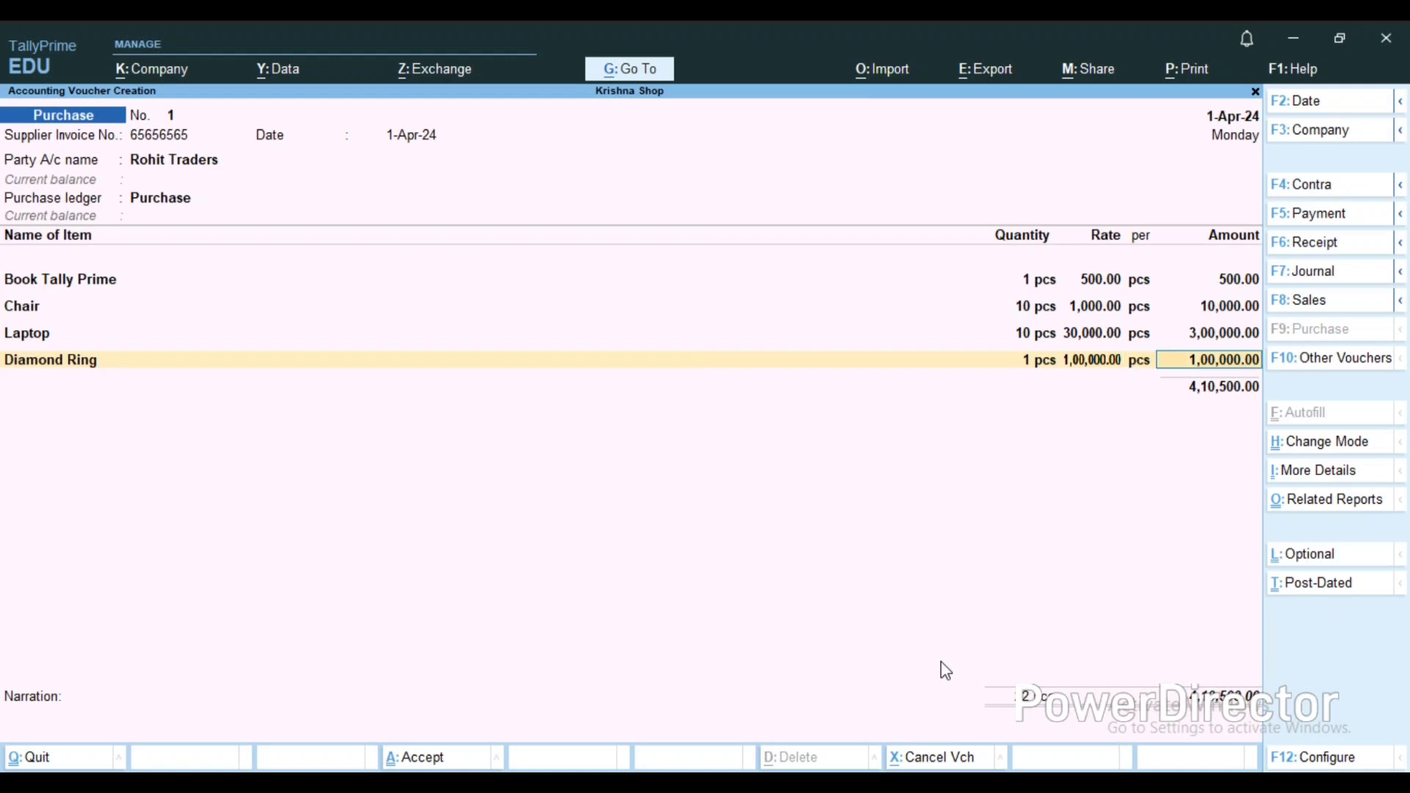
pyautogui.press('Return')
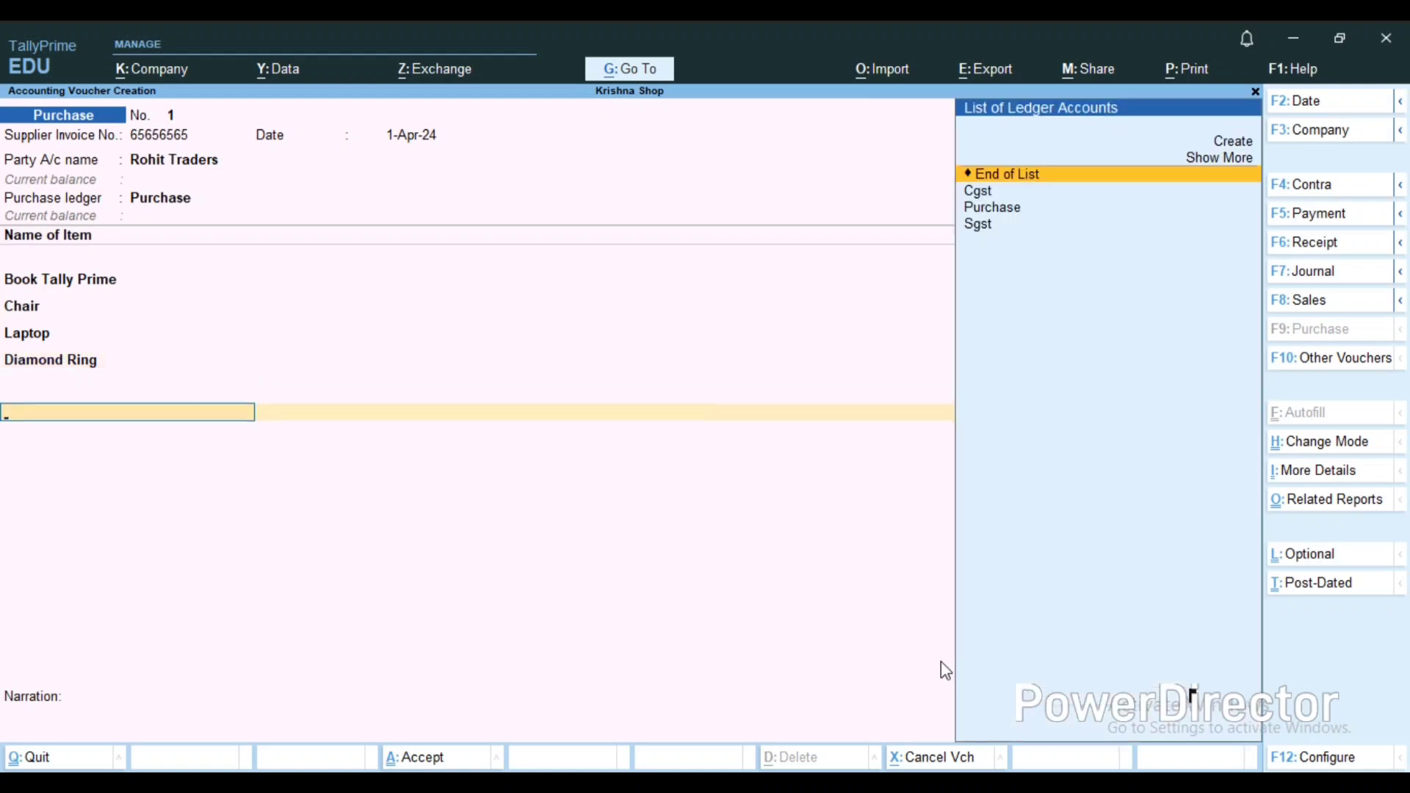
# Step: End the item list and add the Cgst ledger with its calculated amount to the purchase voucher
pyautogui.press('Return')
pyautogui.press('Down')
pyautogui.press('Return')
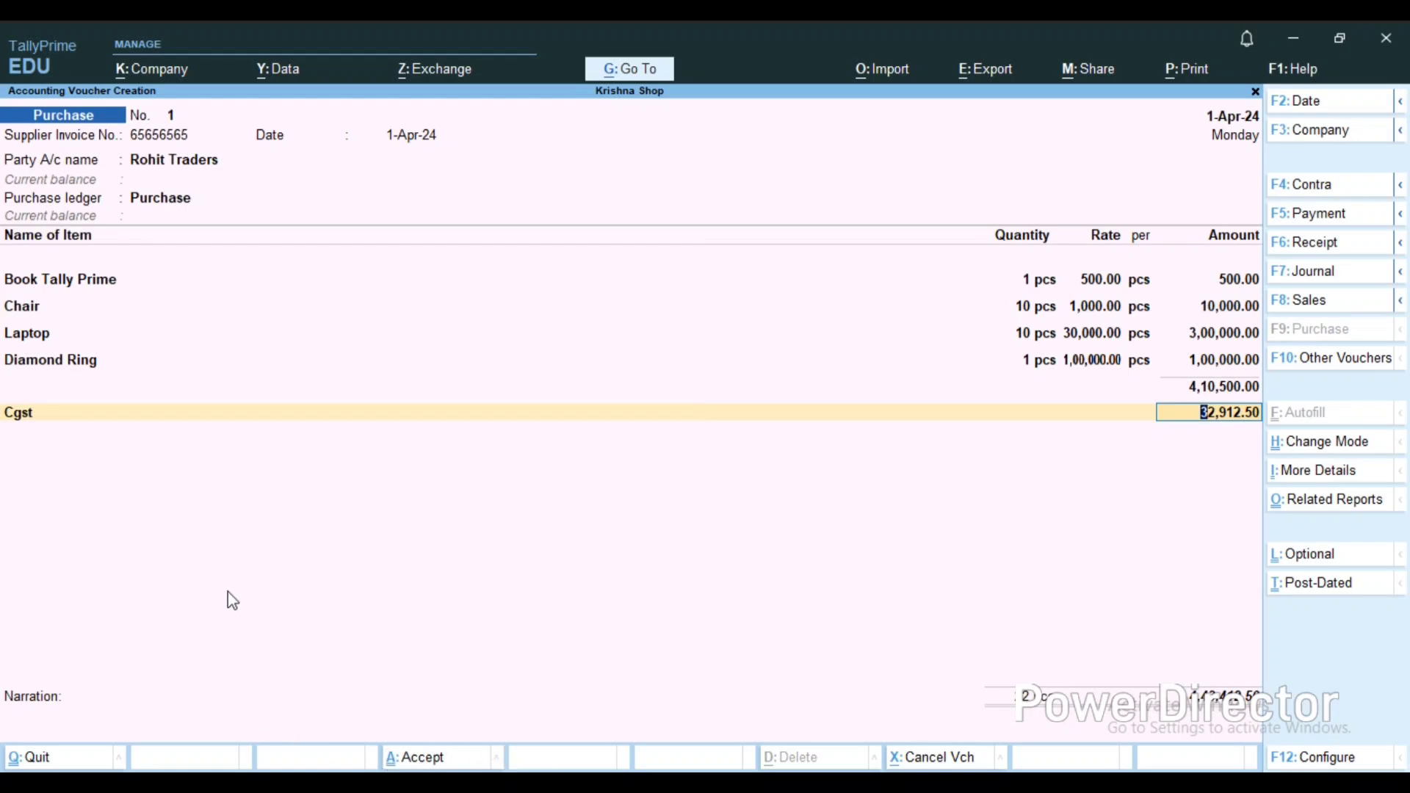
pyautogui.press('Return')
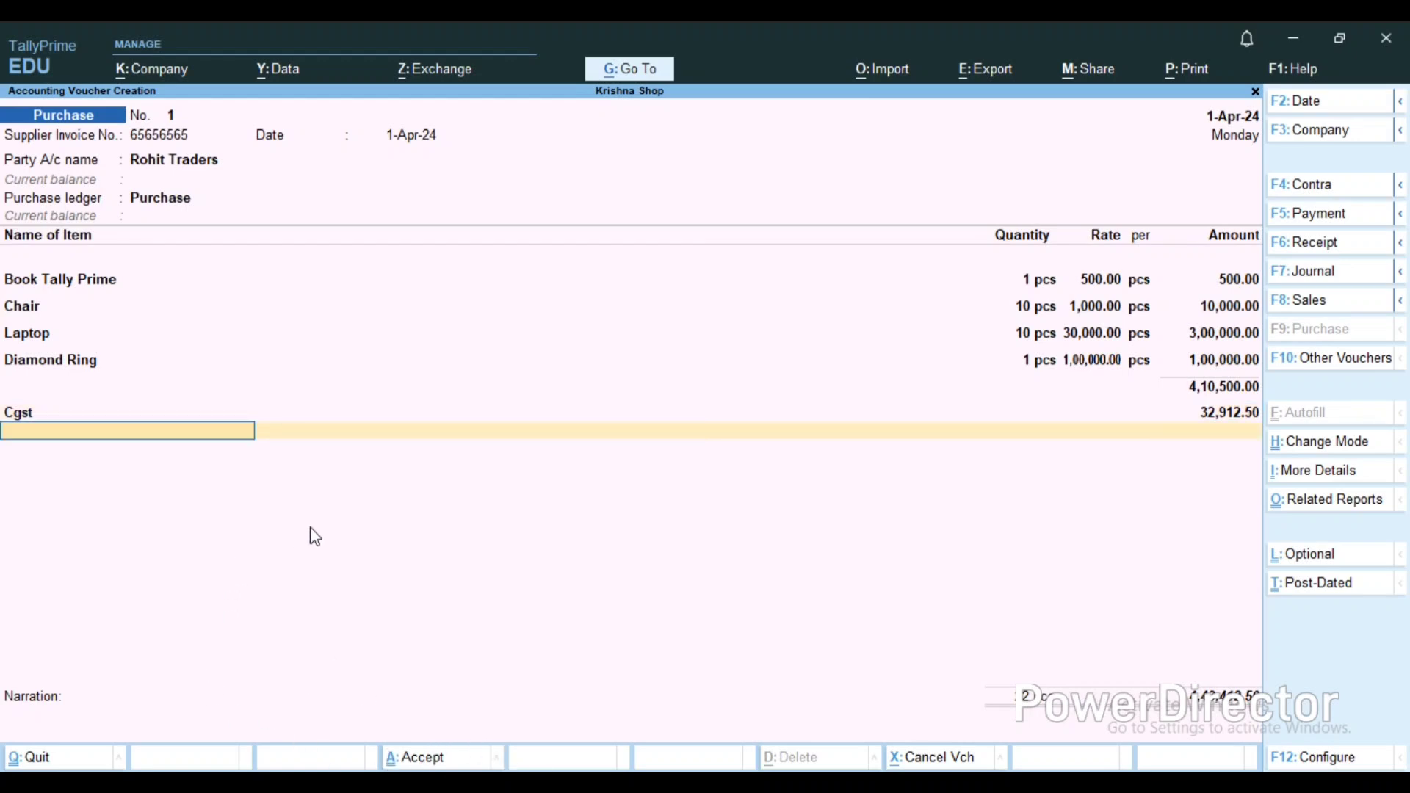
# Step: Add the Sgst ledger with its calculated amount and save the purchase voucher
pyautogui.press('Down')
pyautogui.press('Down')
pyautogui.press('Down')
pyautogui.press('Down')
pyautogui.press('Down')
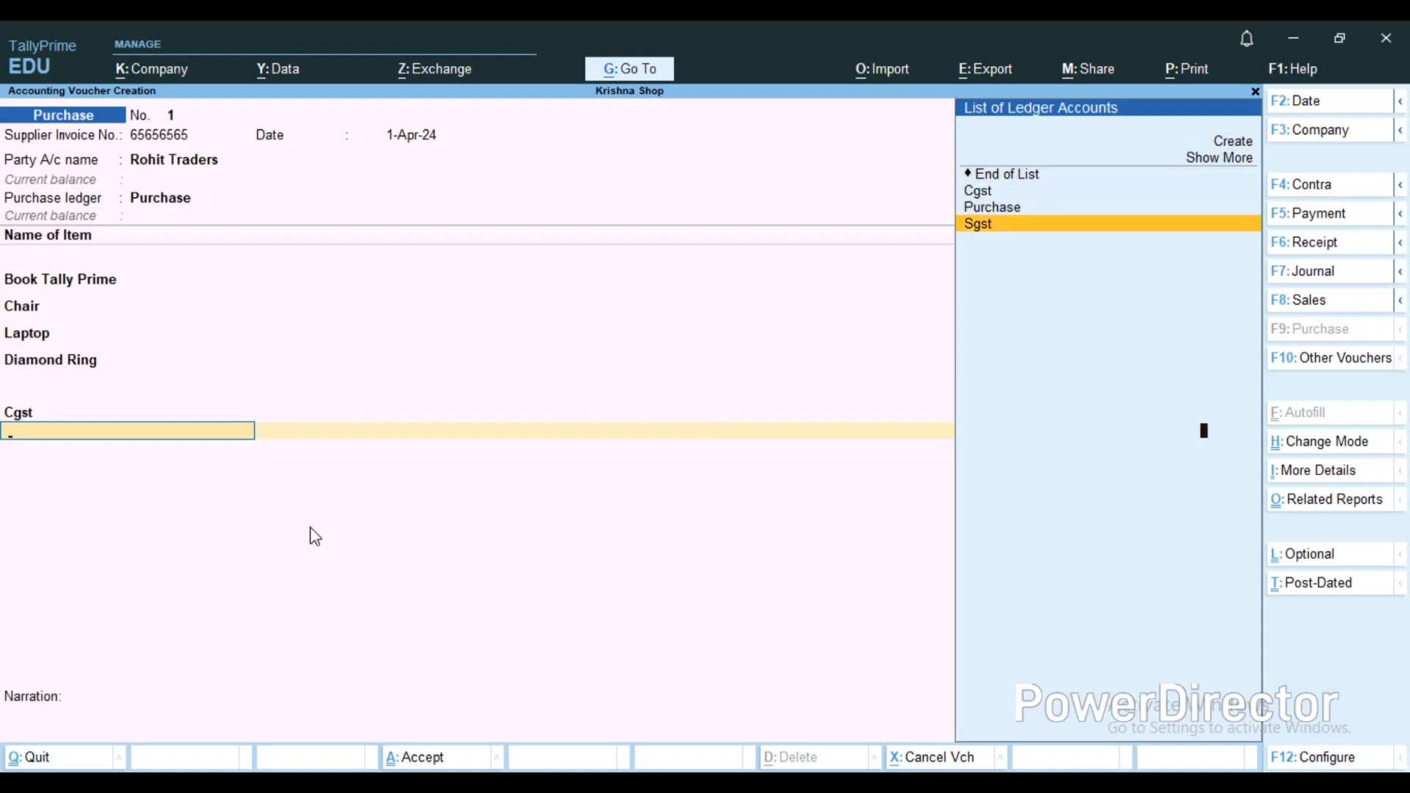
pyautogui.press('Return')
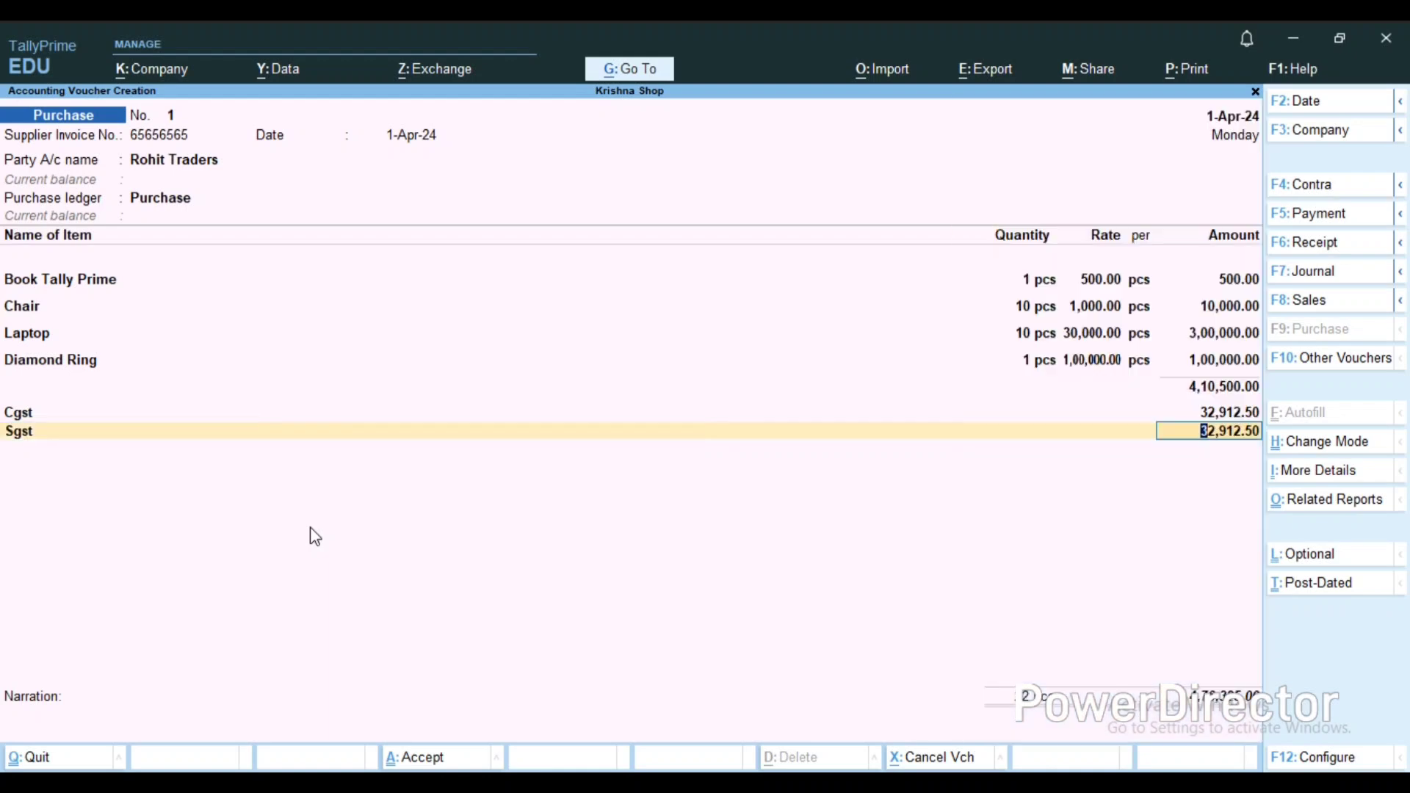
pyautogui.press('ctrl')
pyautogui.hotkey('ctrl', 'a')
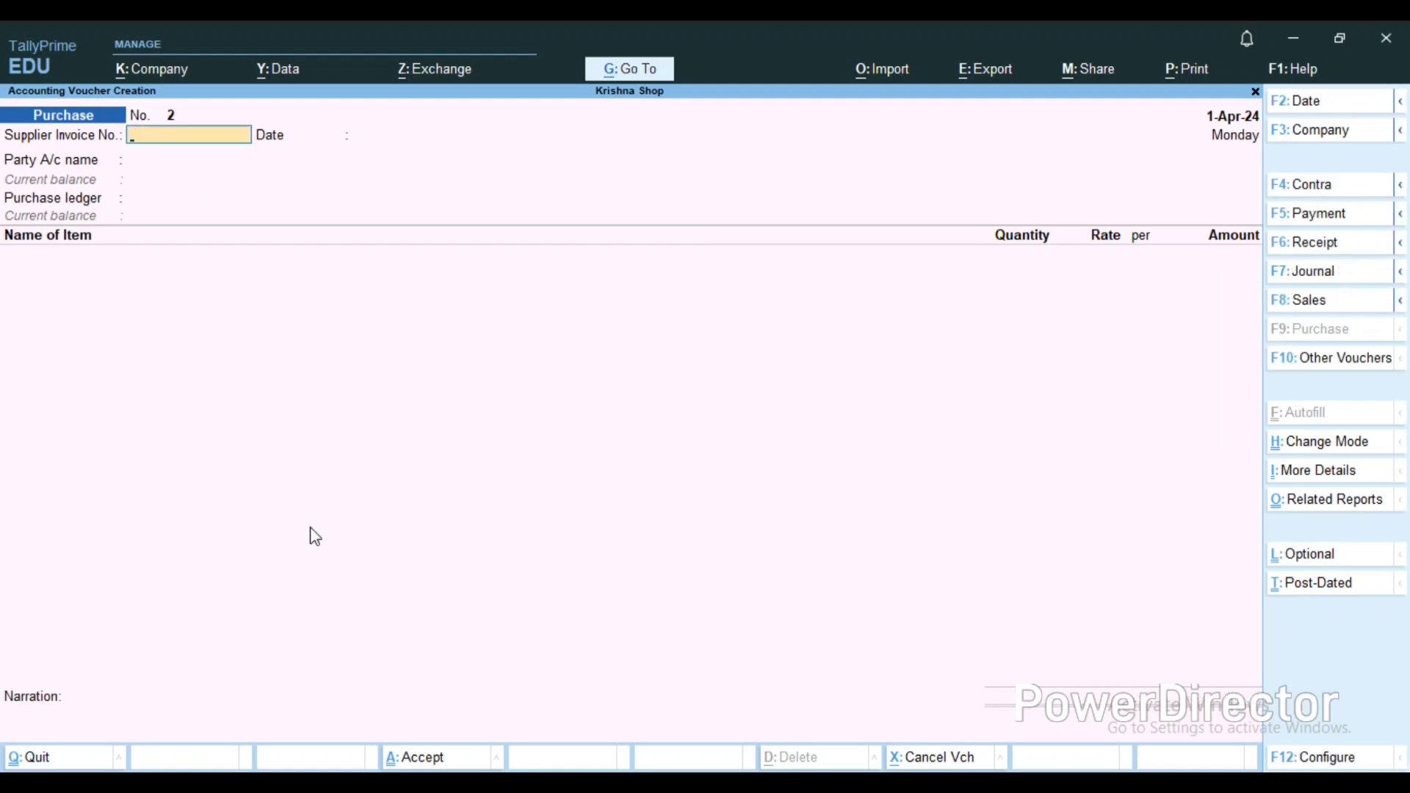
# Step: Switch to a sales voucher and choose Aman Traders as the party account
pyautogui.press('F8')
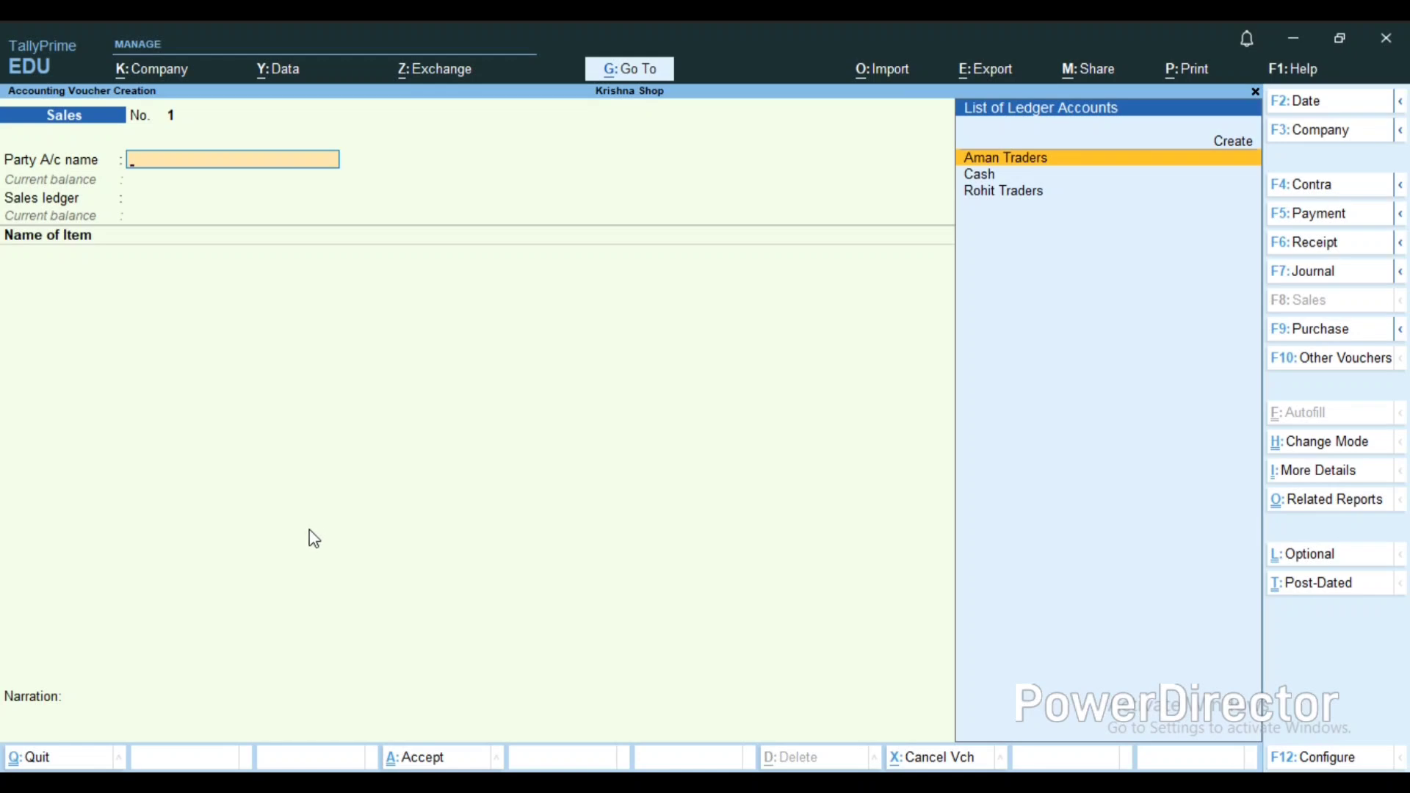
pyautogui.press('Up')
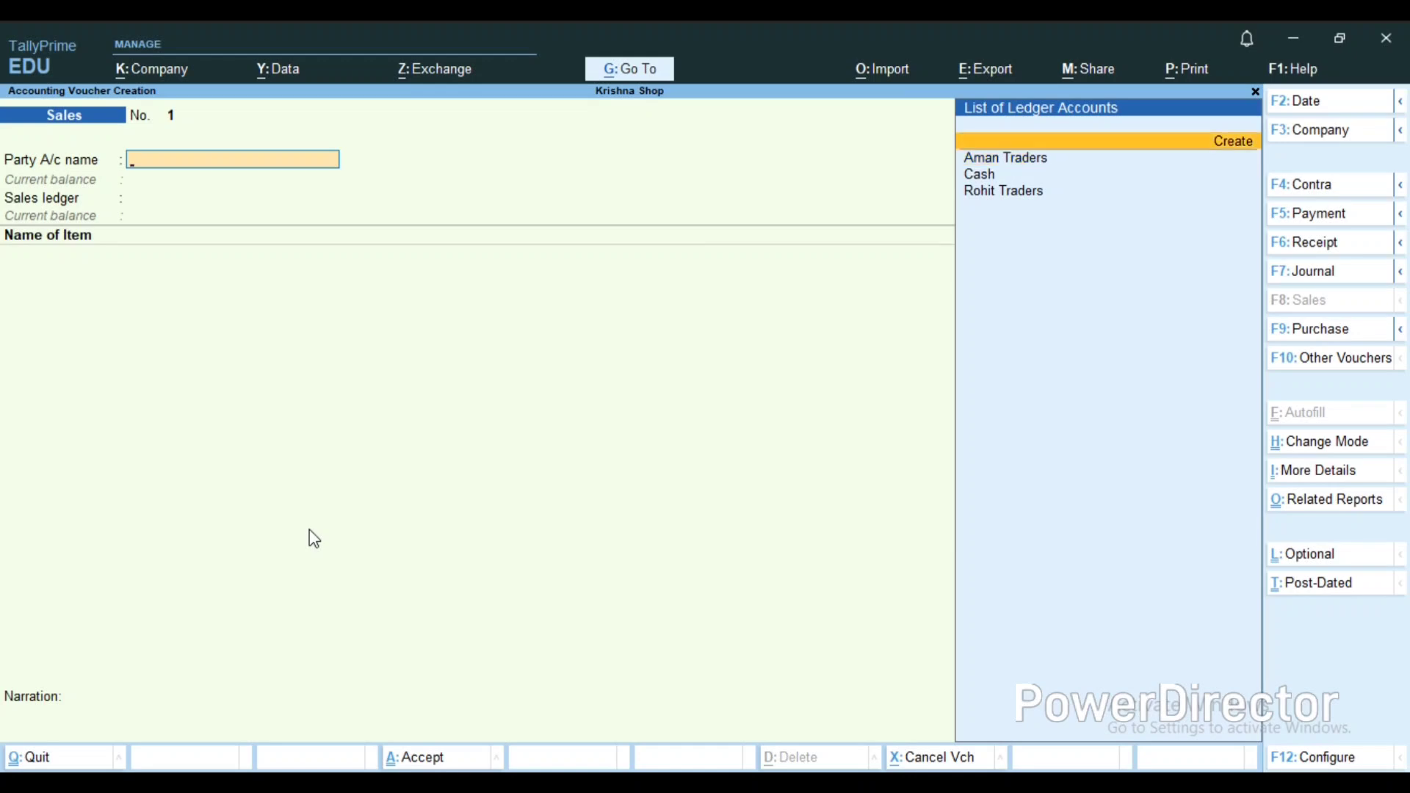
pyautogui.press('Down')
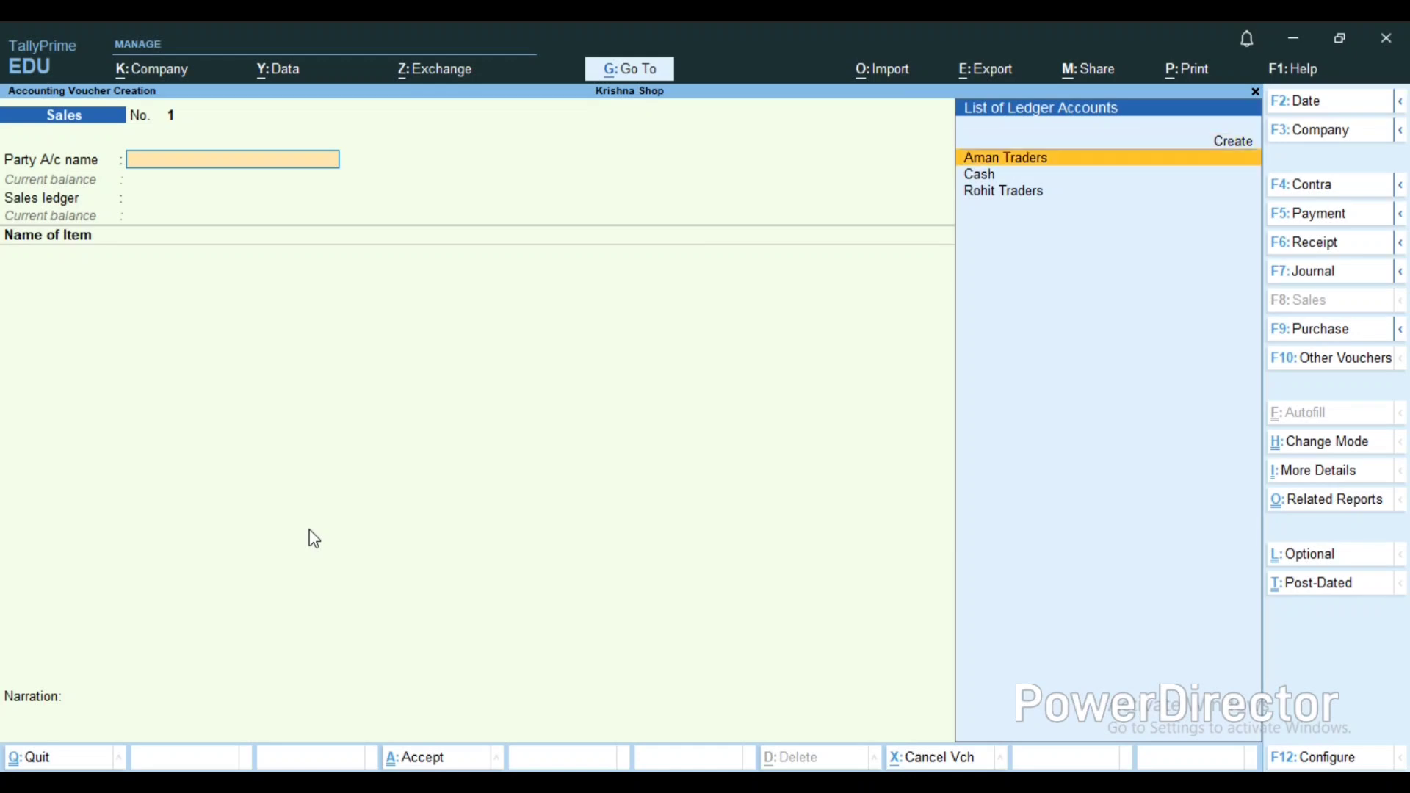
pyautogui.press('Return')
# Step: Leave all the dispatch details blank and accept the buyer's party details unchanged
pyautogui.press('Return')
pyautogui.press('Return')
pyautogui.press('Return')
pyautogui.press('Return')
pyautogui.press('Return')
pyautogui.press('Return')
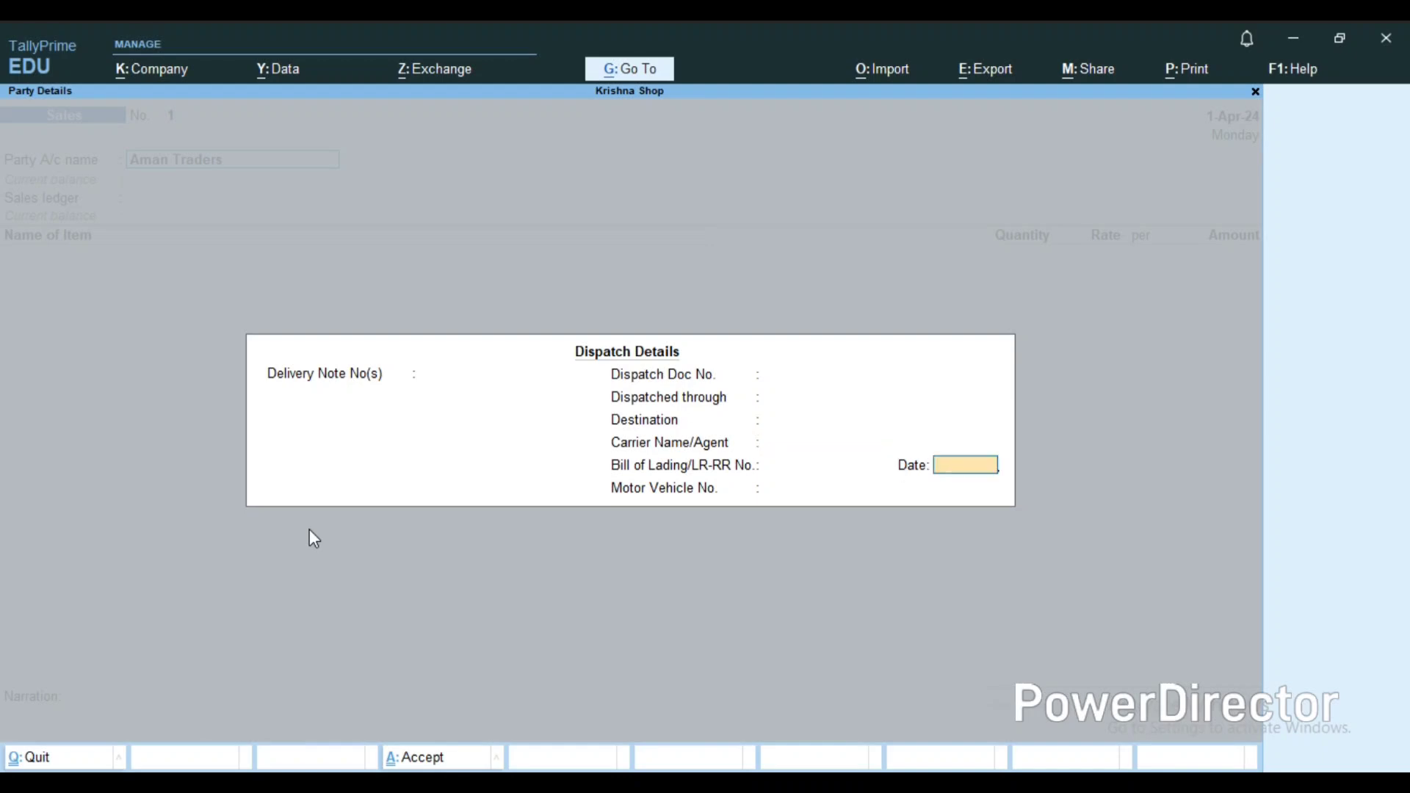
pyautogui.press('Return')
pyautogui.press('Return')
pyautogui.press('Return')
pyautogui.press('Return')
pyautogui.press('Return')
pyautogui.press('Return')
pyautogui.press('Return')
pyautogui.press('Return')
pyautogui.press('Return')
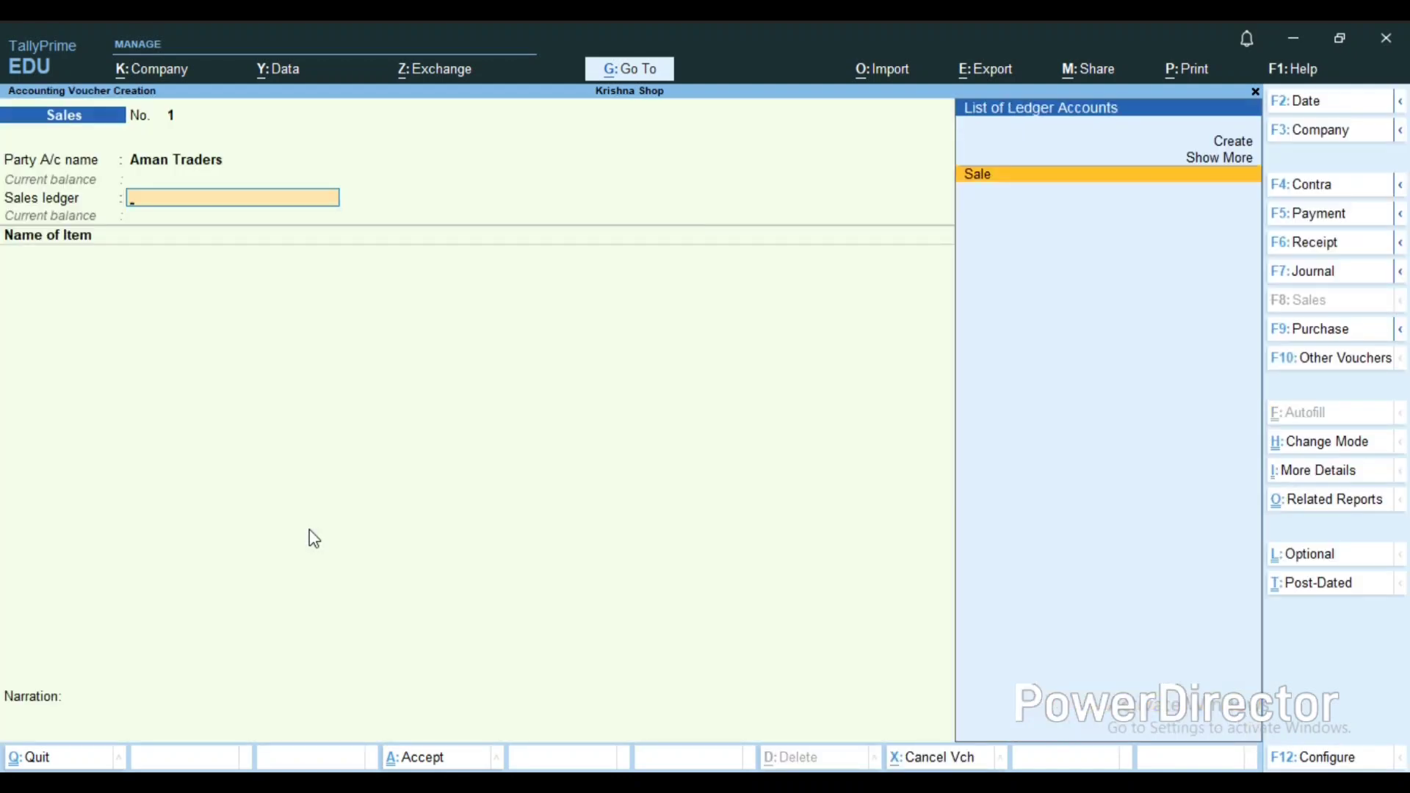
# Step: Choose Sale as the sales ledger of the voucher
pyautogui.press('Down')
pyautogui.press('Down')
pyautogui.press('Down')
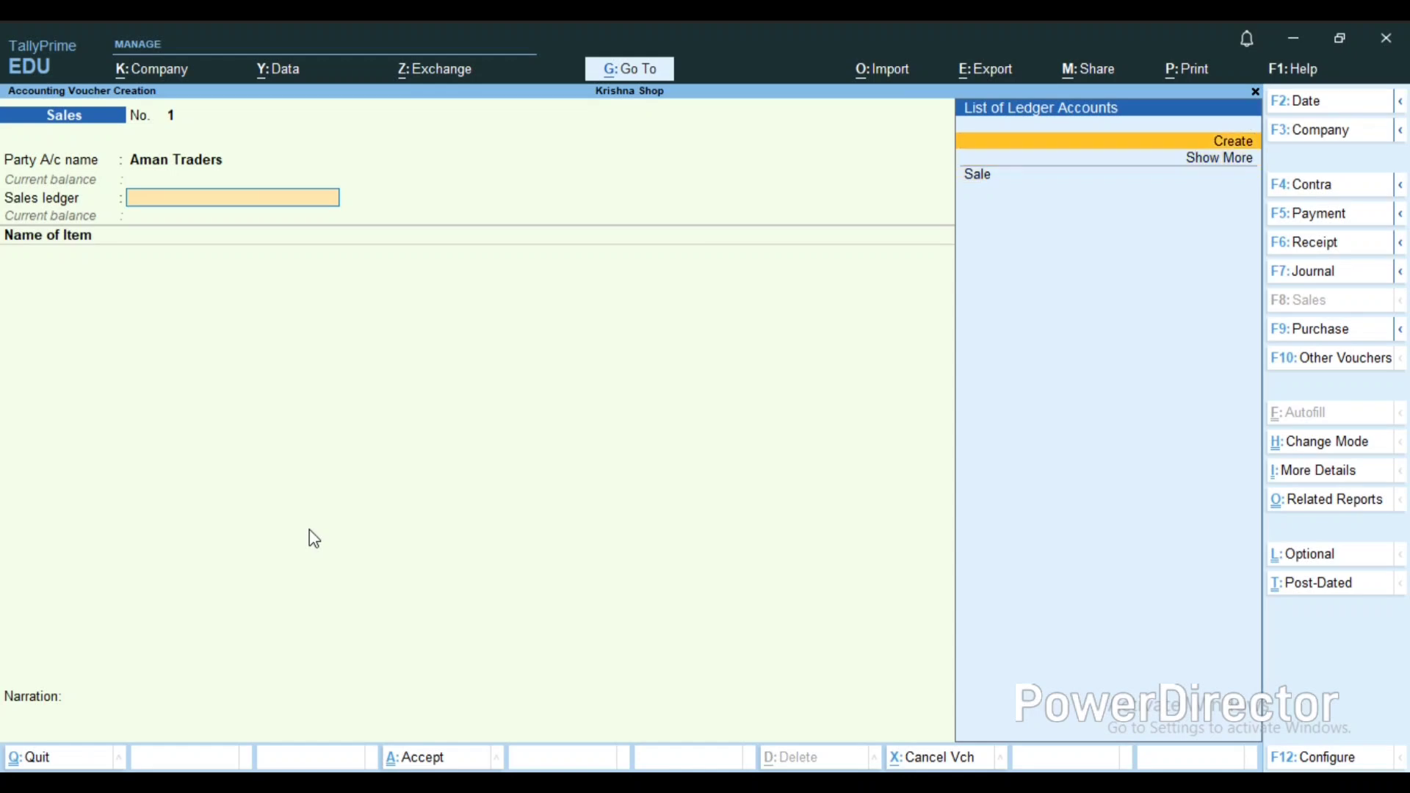
pyautogui.press('Return')
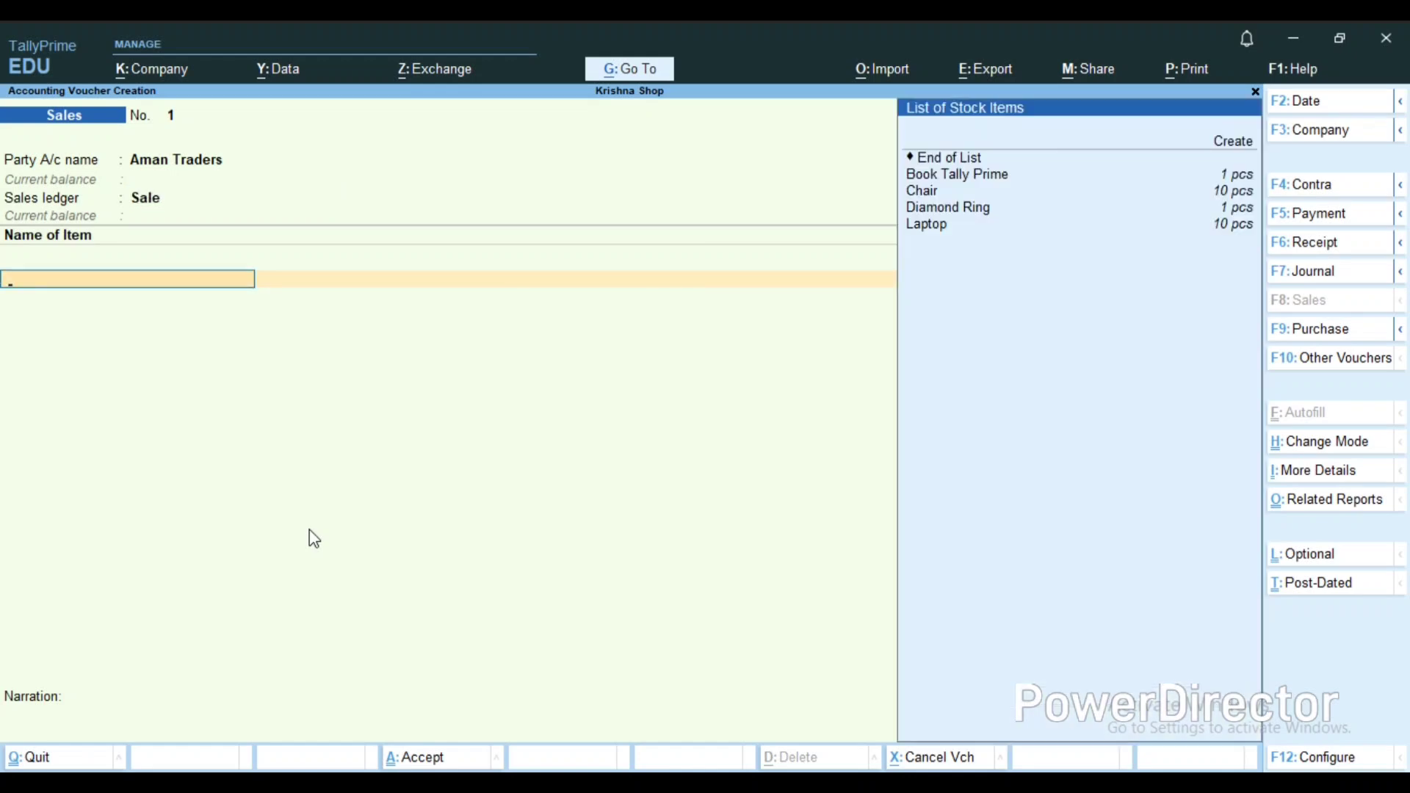
# Step: Add Book Tally Prime to the sales voucher with a quantity of 1 pcs at a rate of 600
pyautogui.press('Return')
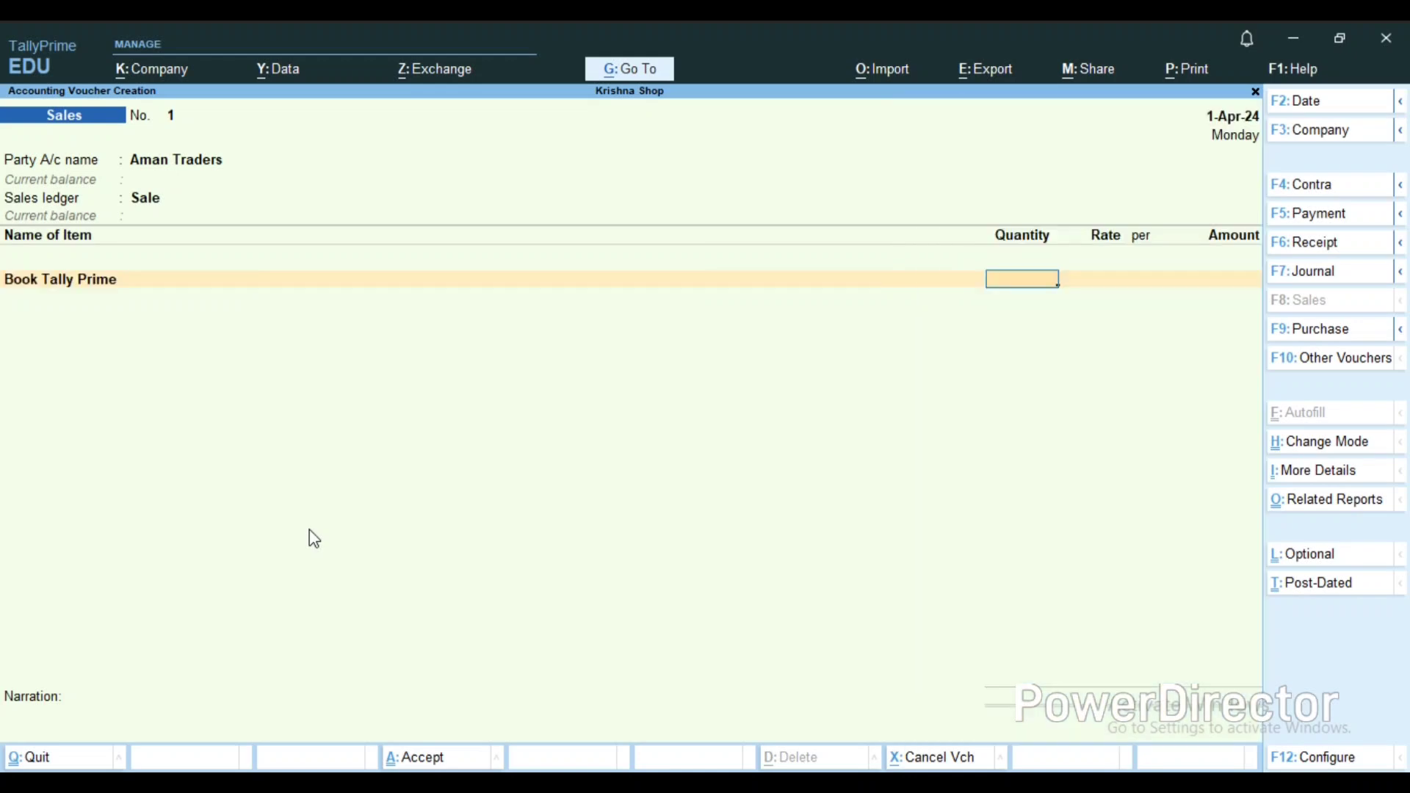
pyautogui.write('1')
pyautogui.press('Return')
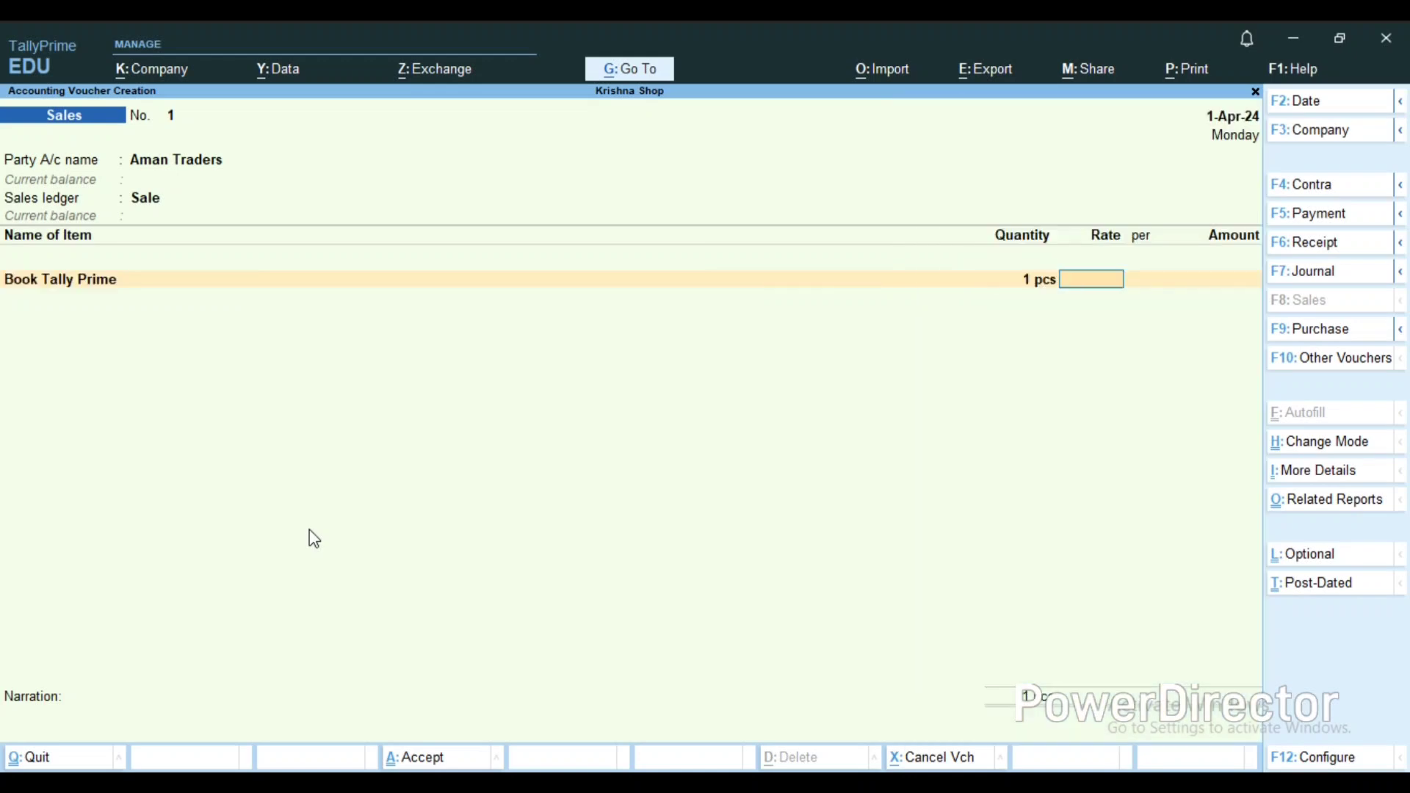
pyautogui.write('600')
pyautogui.press('Return')
pyautogui.press('Return')
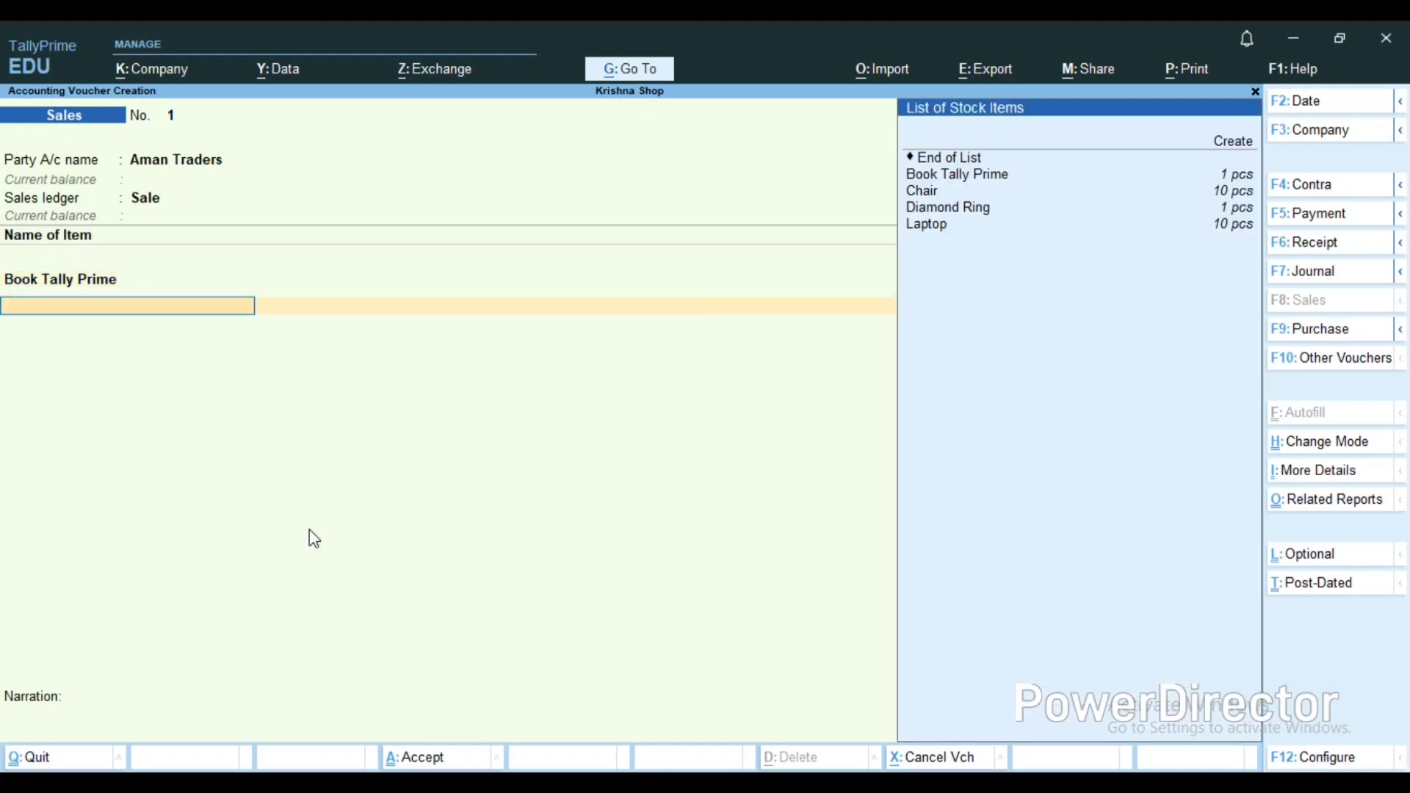
# Step: Add Chair to the sales voucher with a quantity of 8 pcs at a rate of 1200
pyautogui.press('Down')
pyautogui.press('Down')
pyautogui.press('Down')
pyautogui.press('Up')
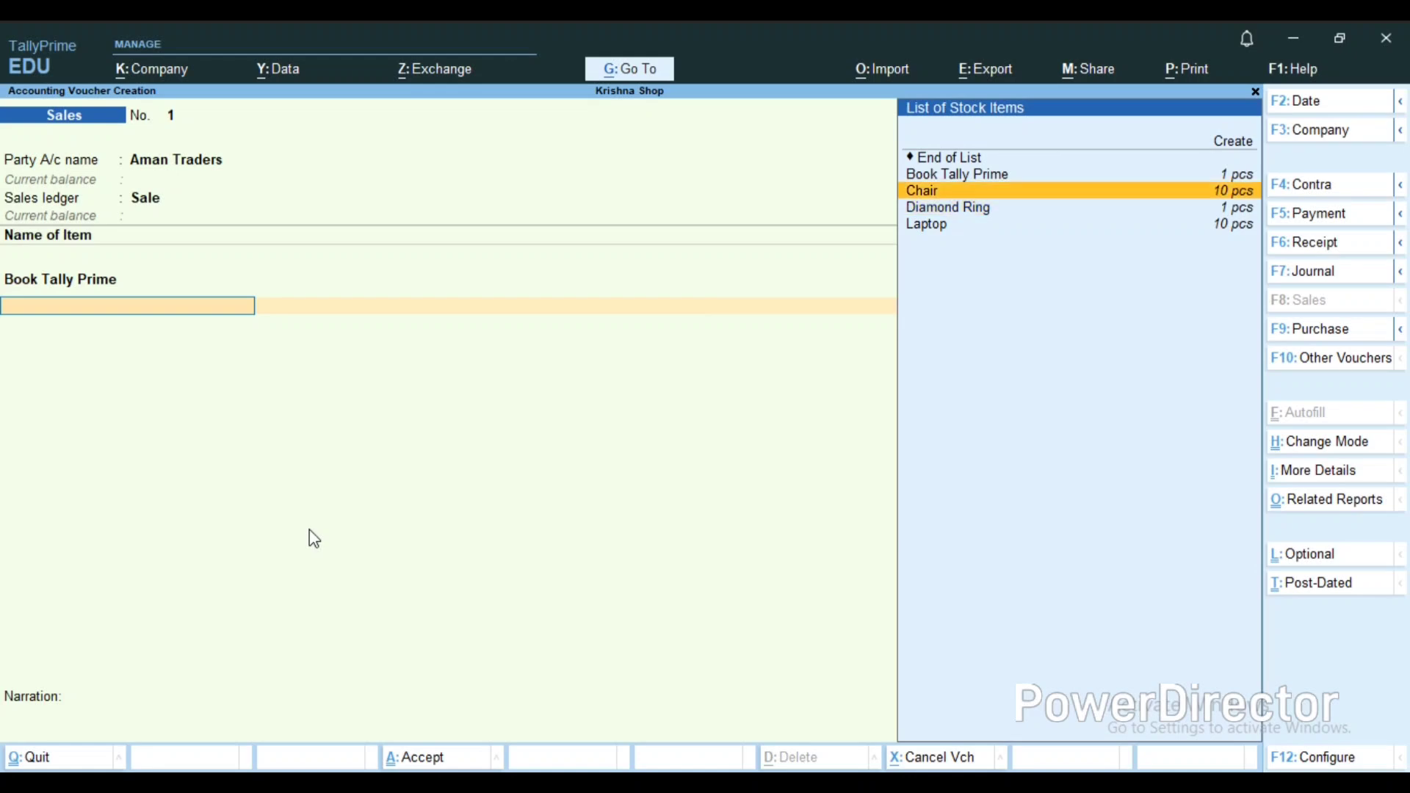
pyautogui.press('Return')
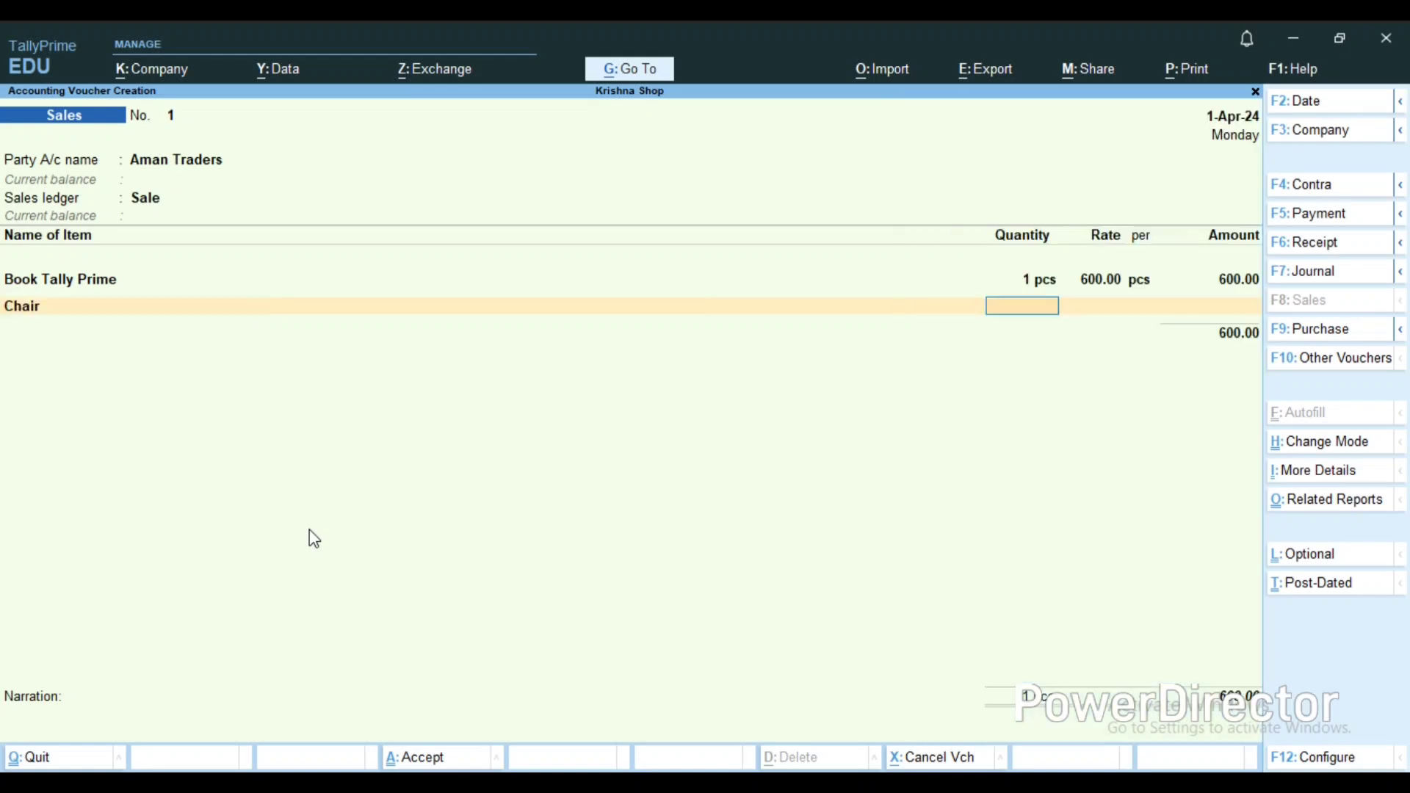
pyautogui.write('8')
pyautogui.press('Return')
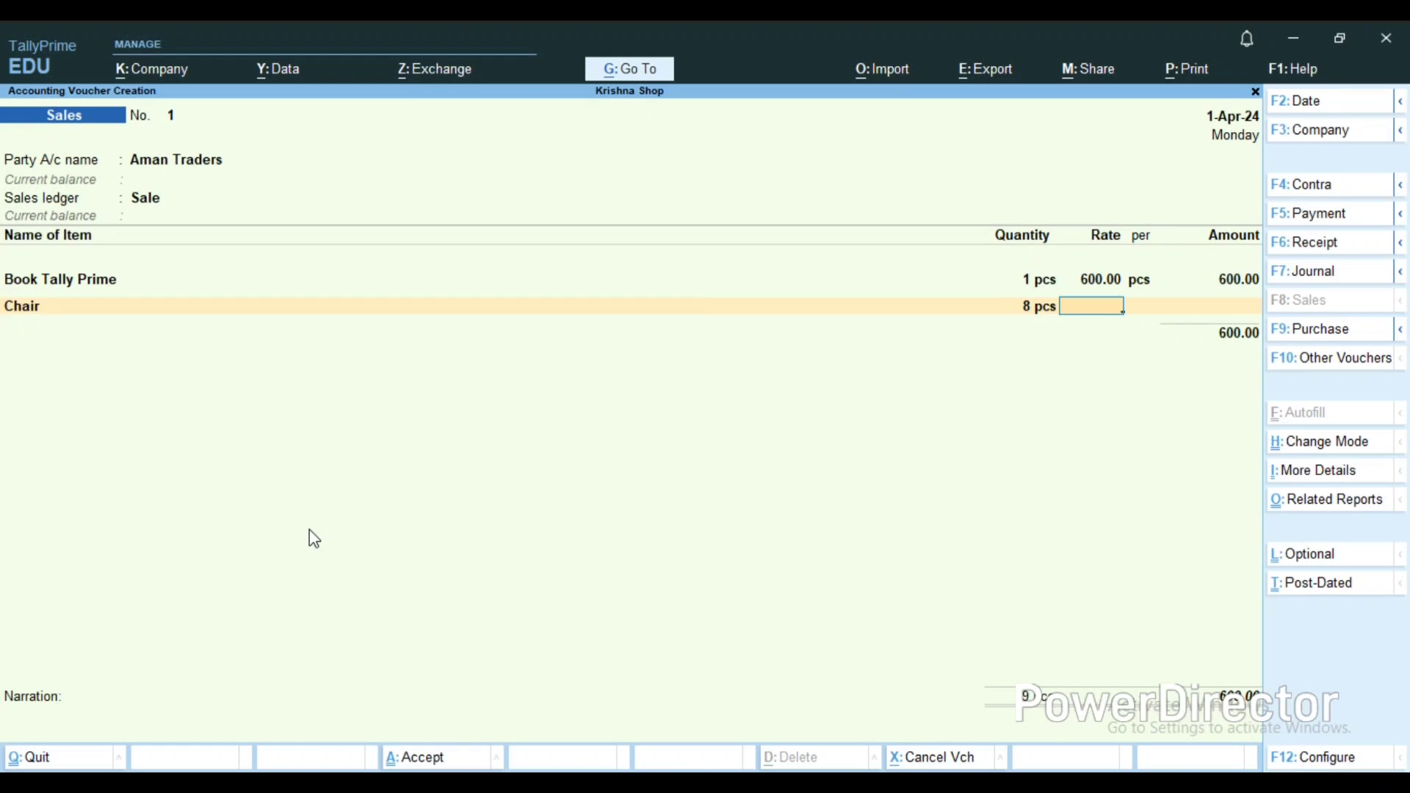
pyautogui.write('12000')
pyautogui.press('Return')
pyautogui.press('Return')
pyautogui.press('Return')
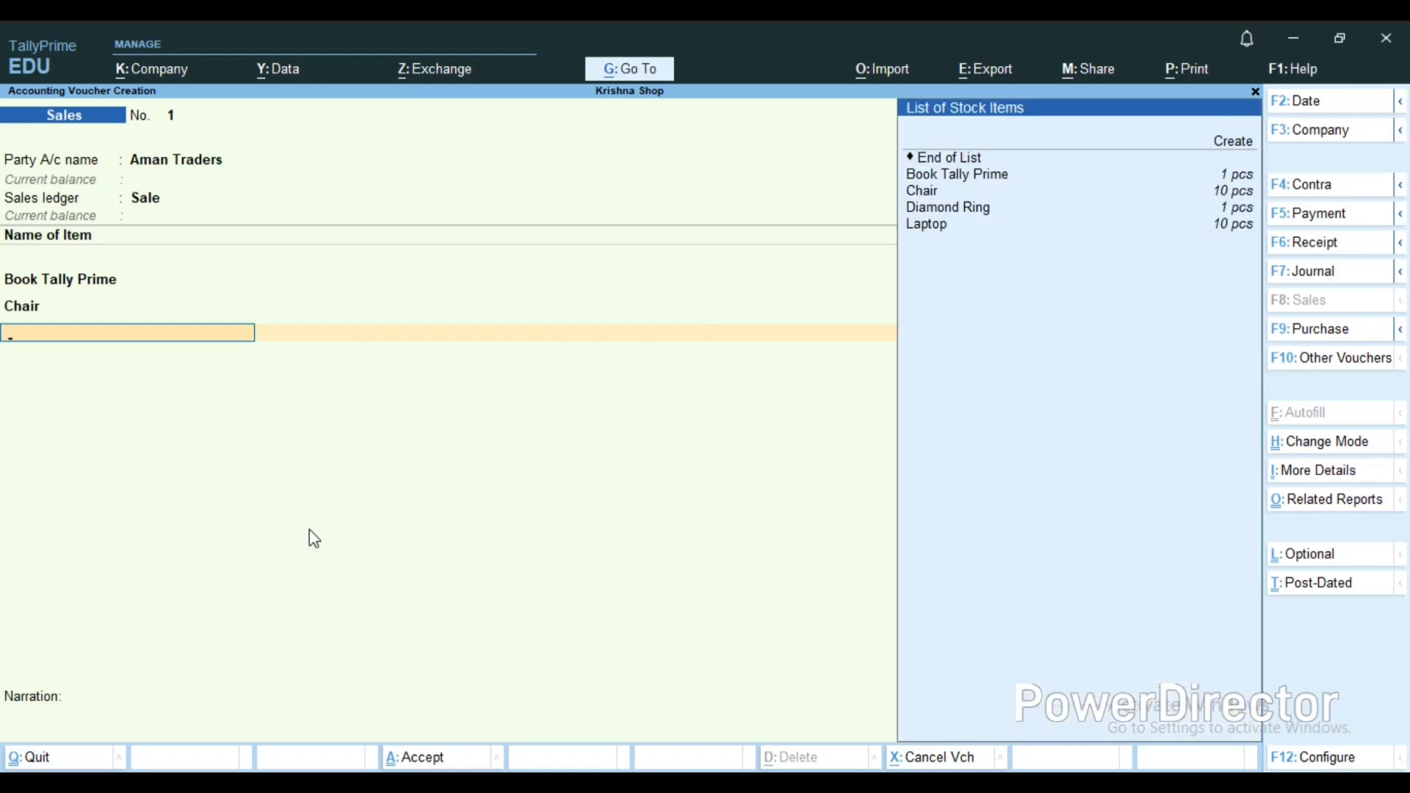
# Step: Add Laptop to the sales voucher with a quantity of 10 pcs at a rate of 32000
pyautogui.press('Down')
pyautogui.press('Down')
pyautogui.press('Down')
pyautogui.press('Down')
pyautogui.press('Down')
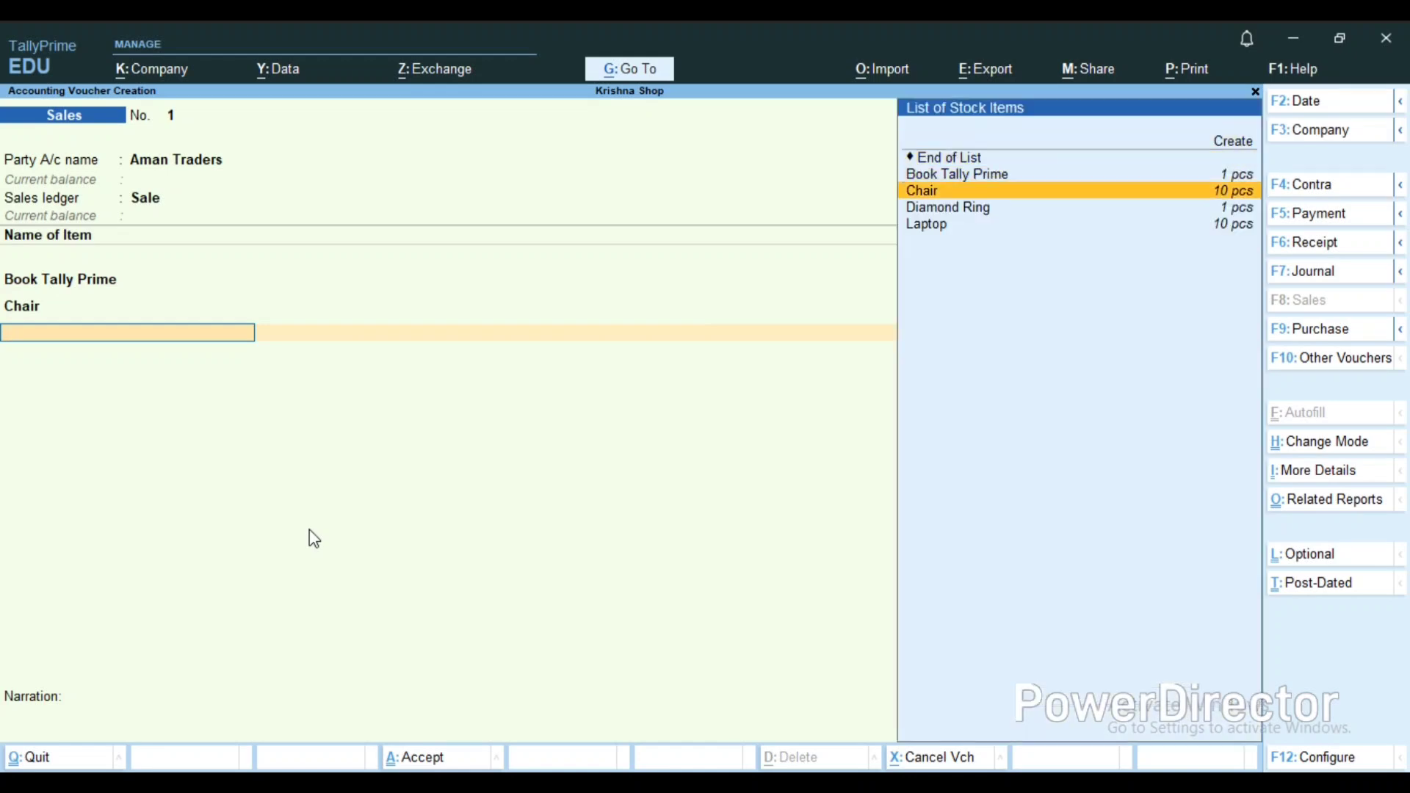
pyautogui.press('Return')
pyautogui.write('10')
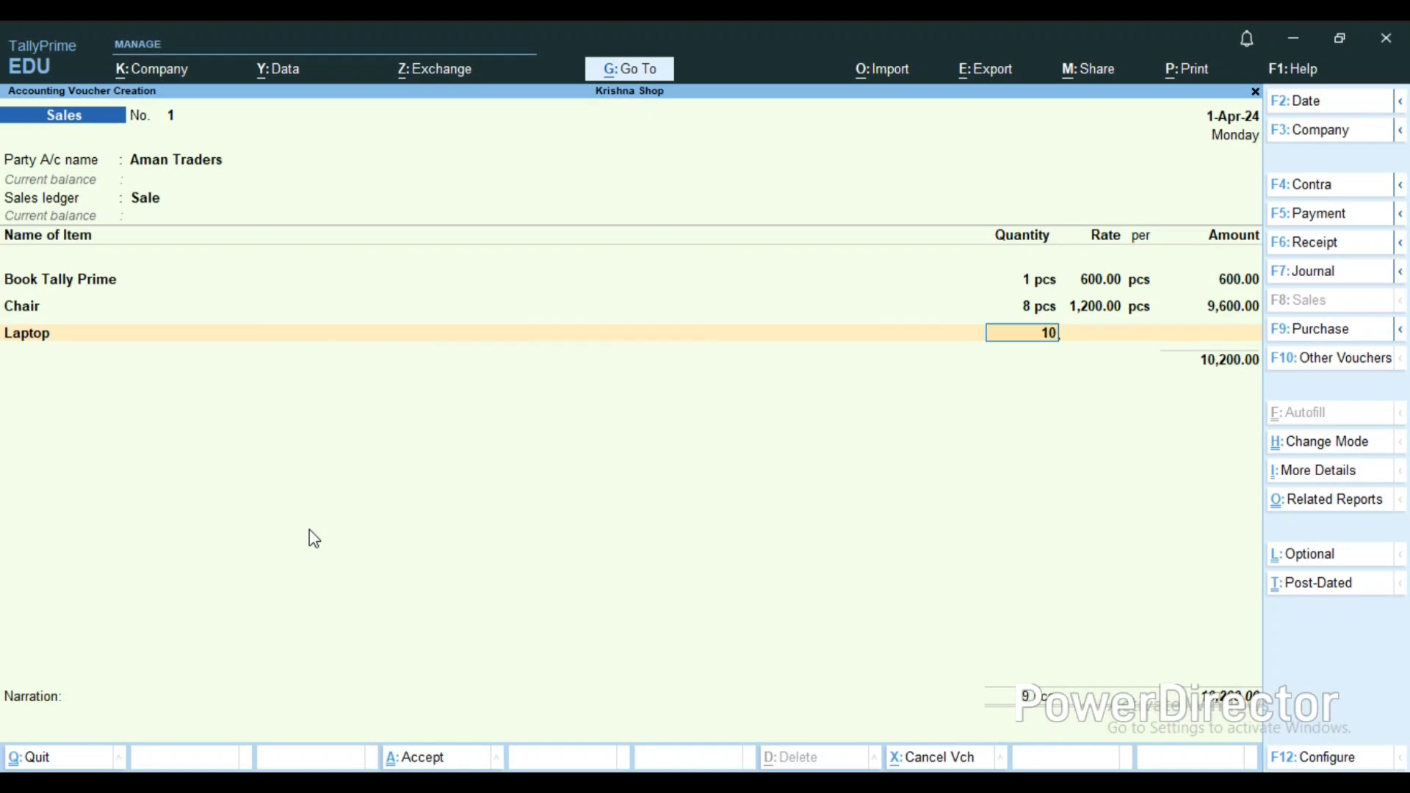
pyautogui.press('Return')
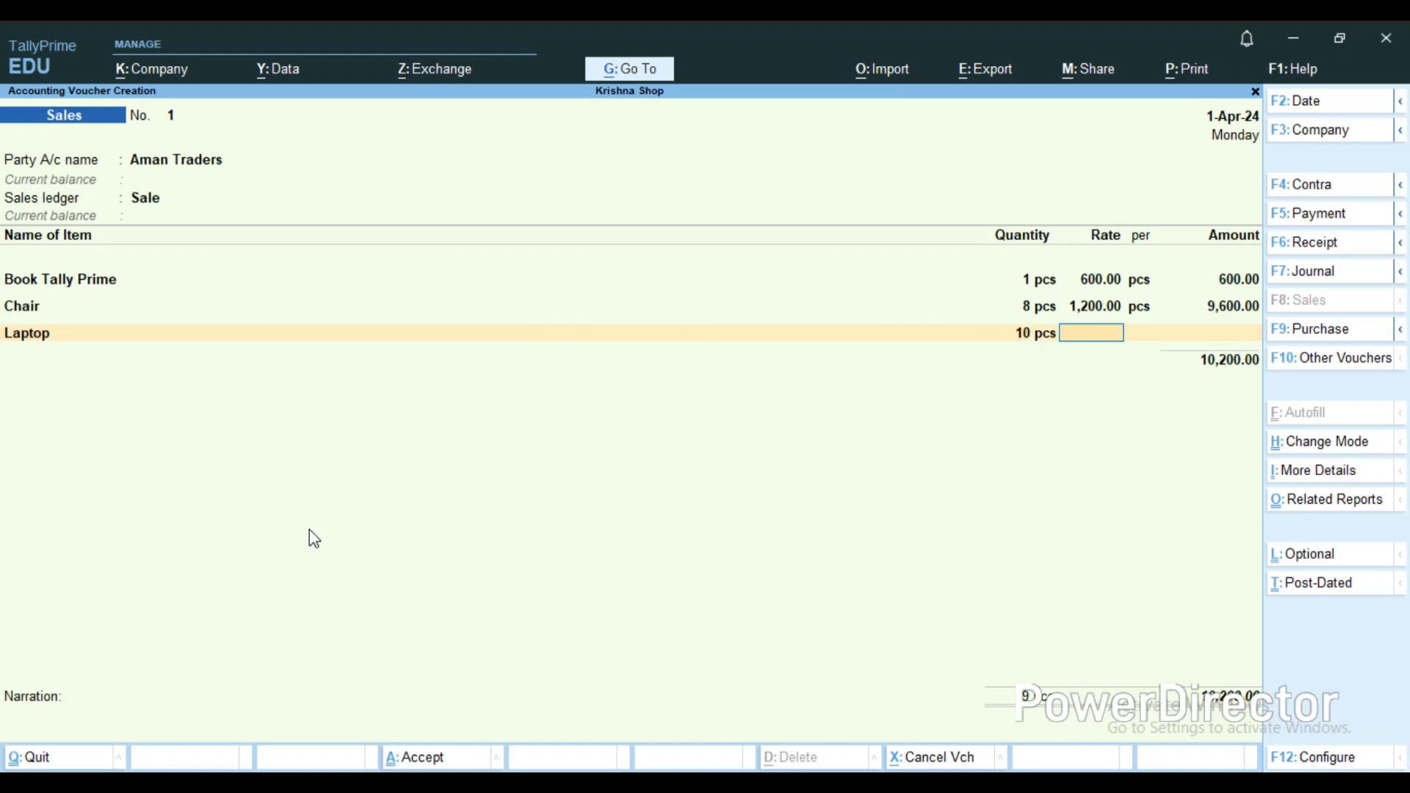
pyautogui.write('32000')
pyautogui.press('Return')
pyautogui.press('Return')
pyautogui.press('Return')
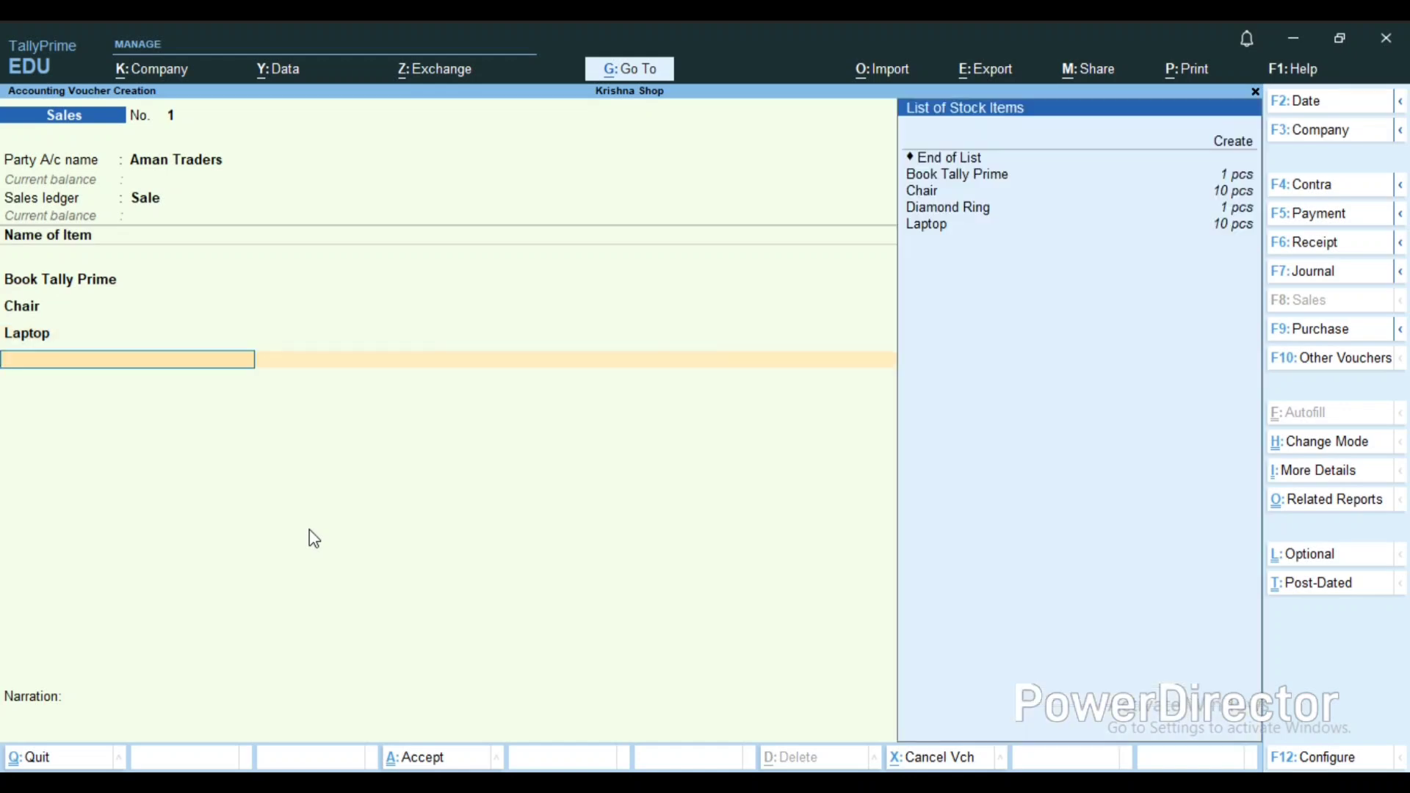
# Step: Add Diamond Ring to the sales voucher with a quantity of 1 pcs at a rate of 120000 and end the item list
pyautogui.press('Down')
pyautogui.press('Down')
pyautogui.press('Down')
pyautogui.press('Down')
pyautogui.press('Down')
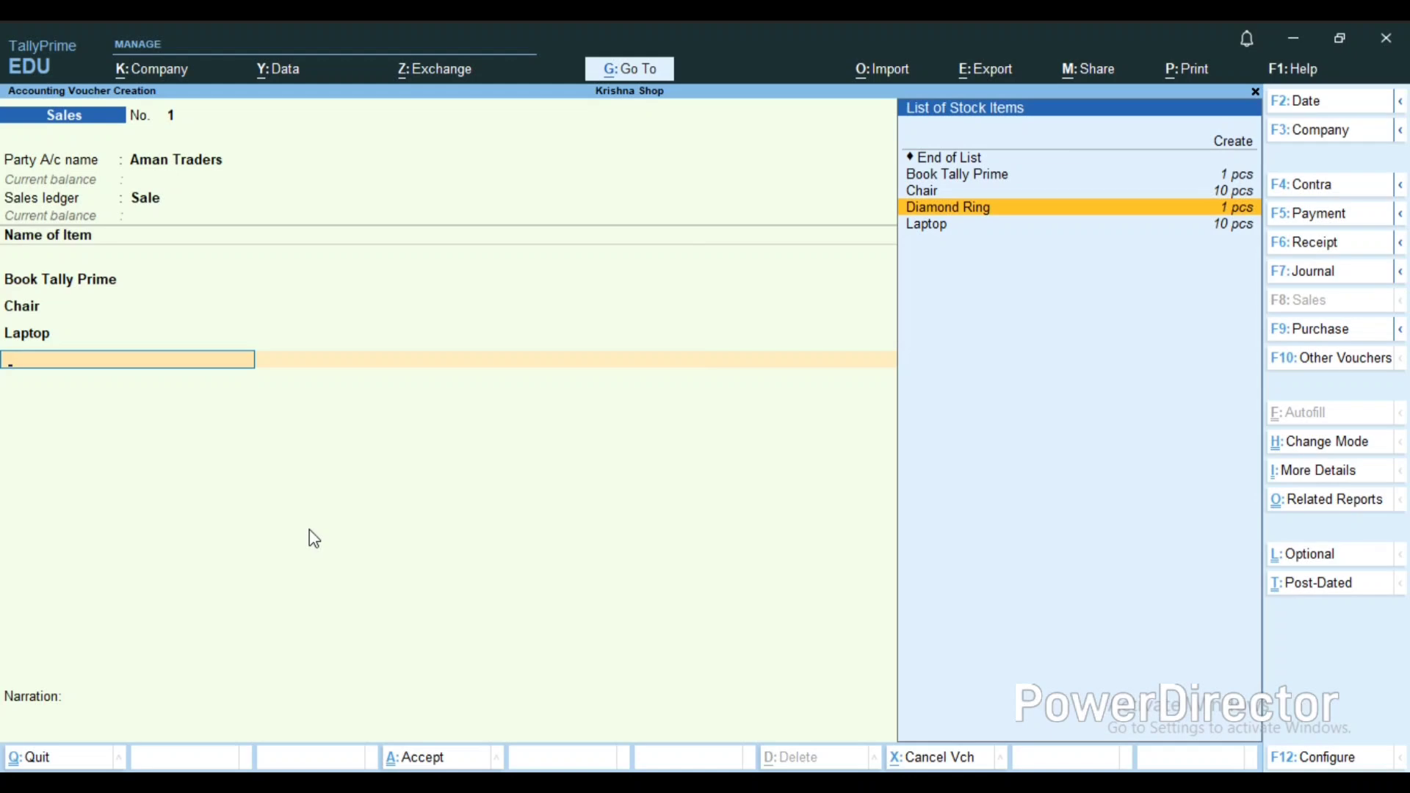
pyautogui.press('Down')
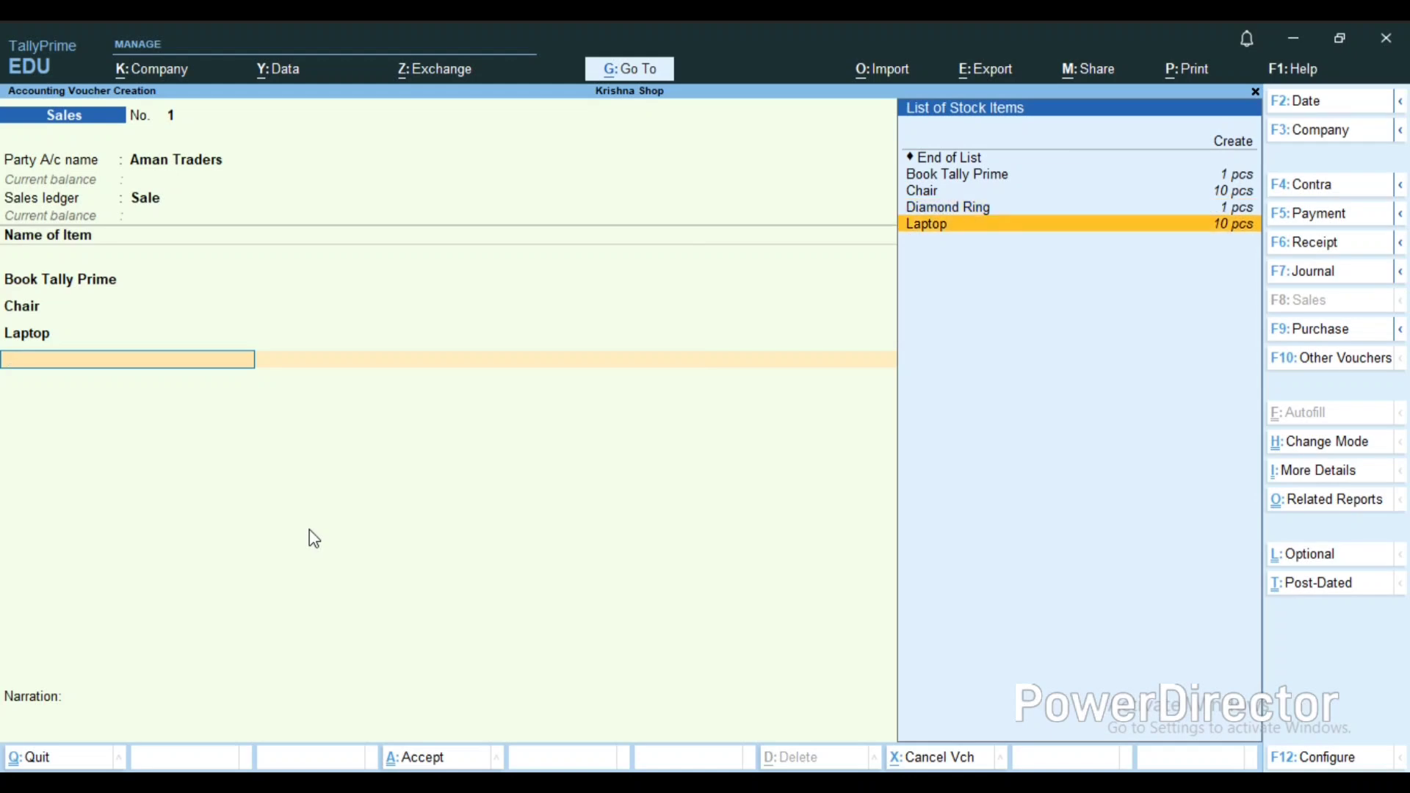
pyautogui.press('Up')
pyautogui.press('Return')
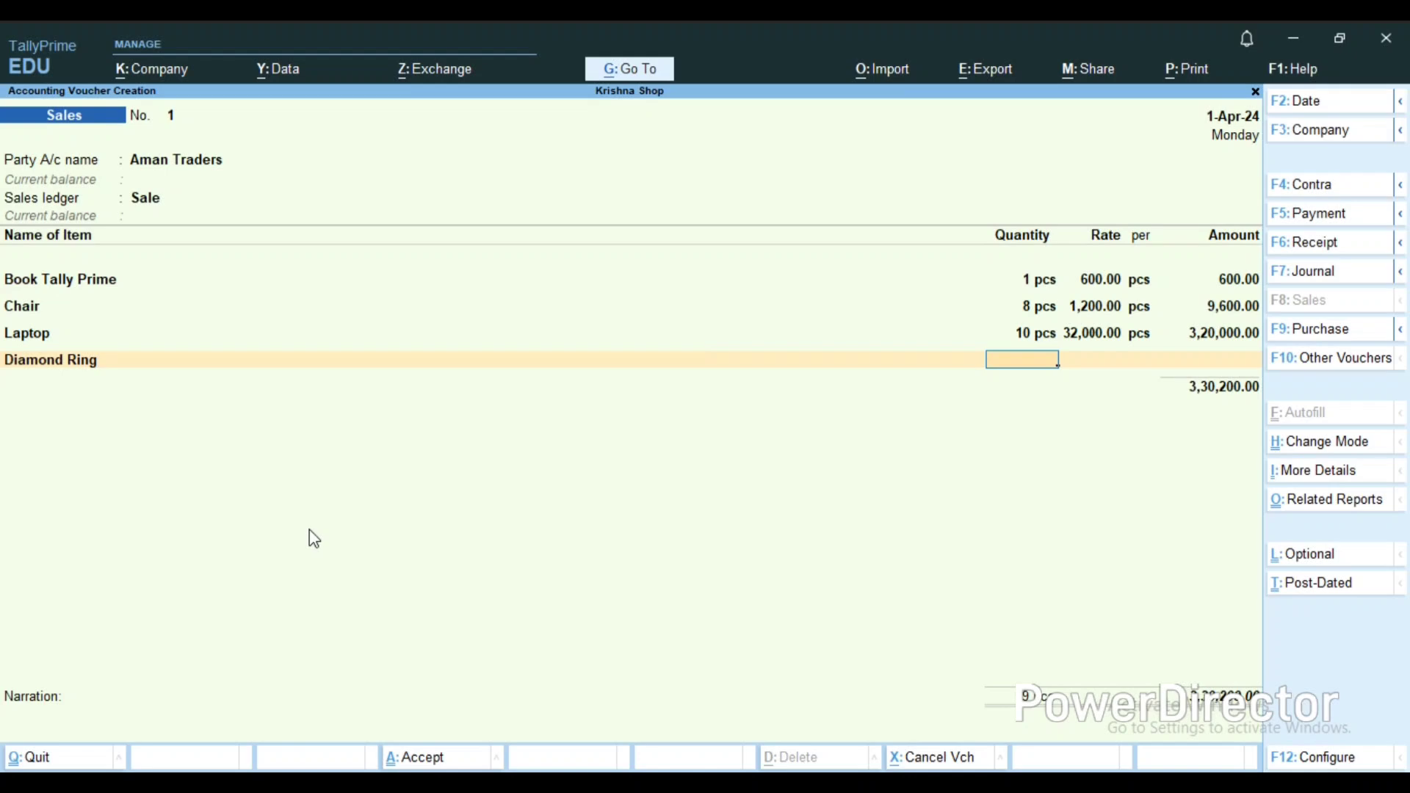
pyautogui.write('1')
pyautogui.press('Return')
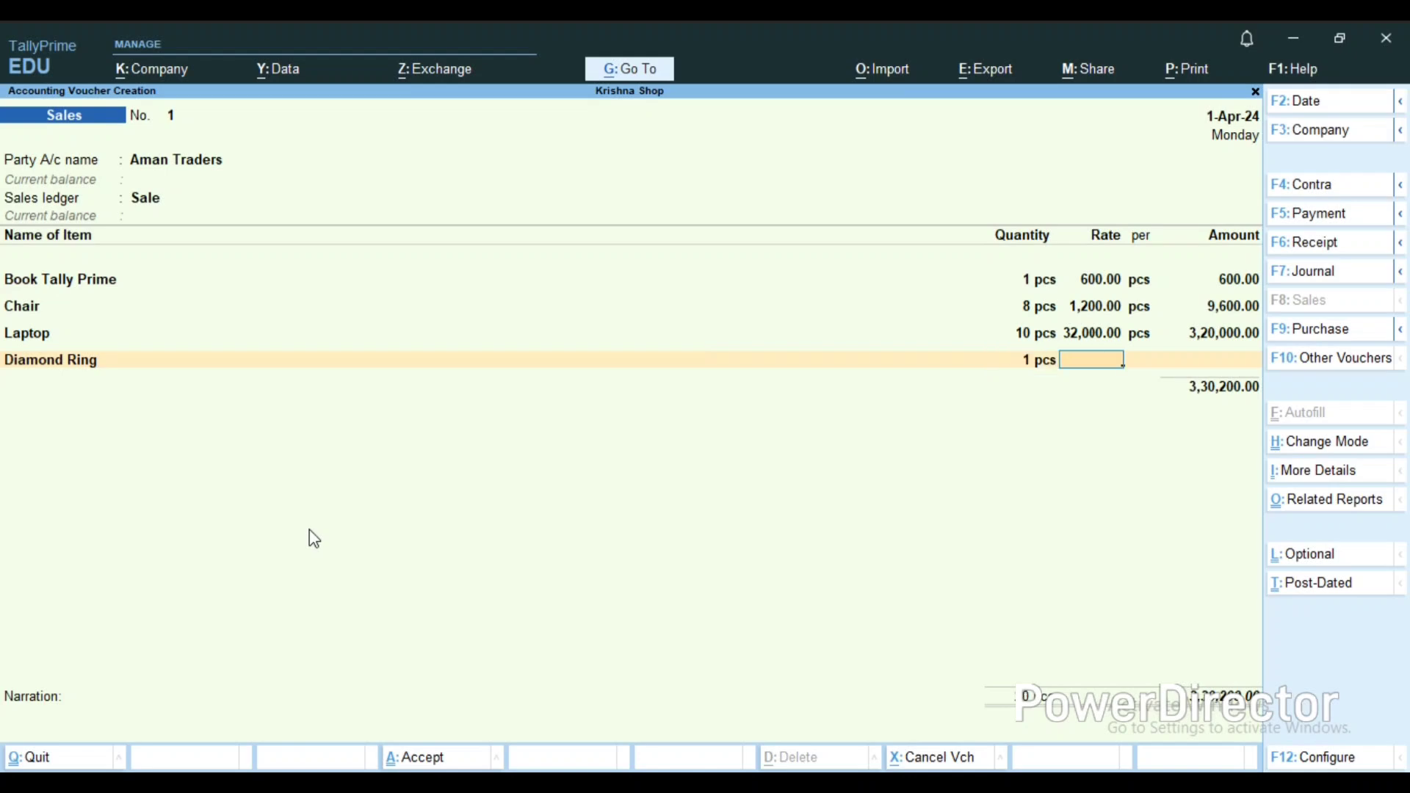
pyautogui.write('120000')
pyautogui.press('Return')
pyautogui.press('Return')
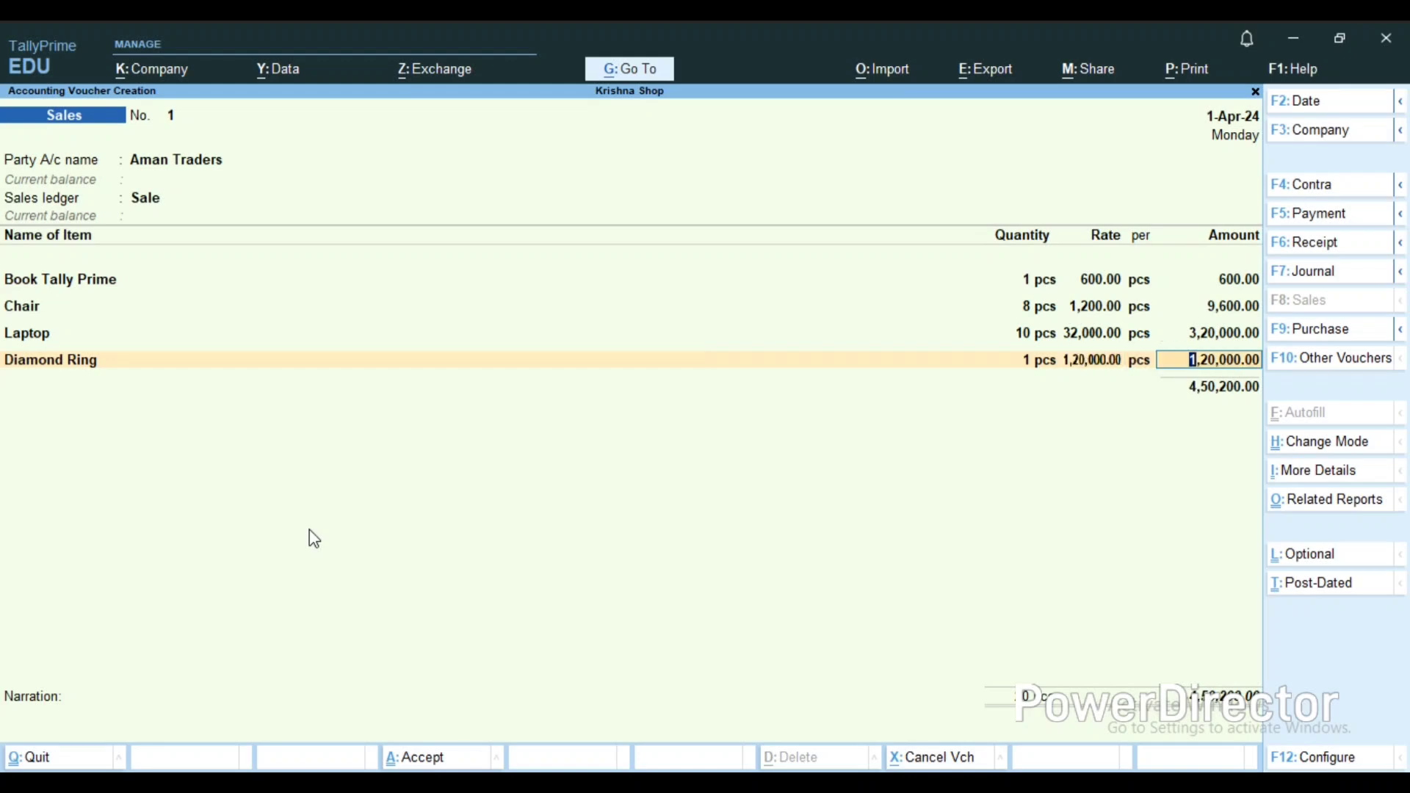
pyautogui.press('Return')
pyautogui.press('Return')
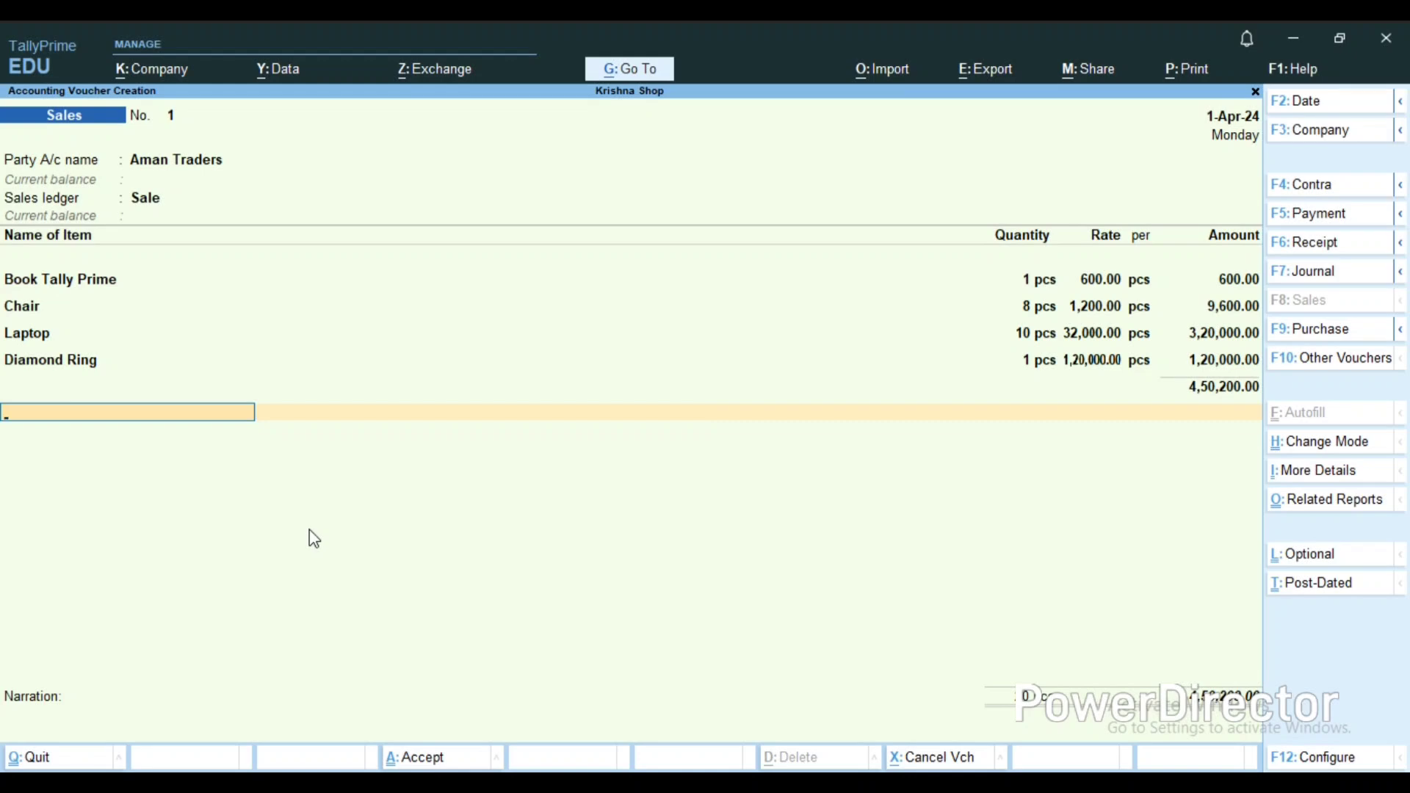
# Step: Add the Cgst and Sgst tax ledgers with their calculated amounts, then save the sales voucher and leave voucher entry
pyautogui.press('Down')
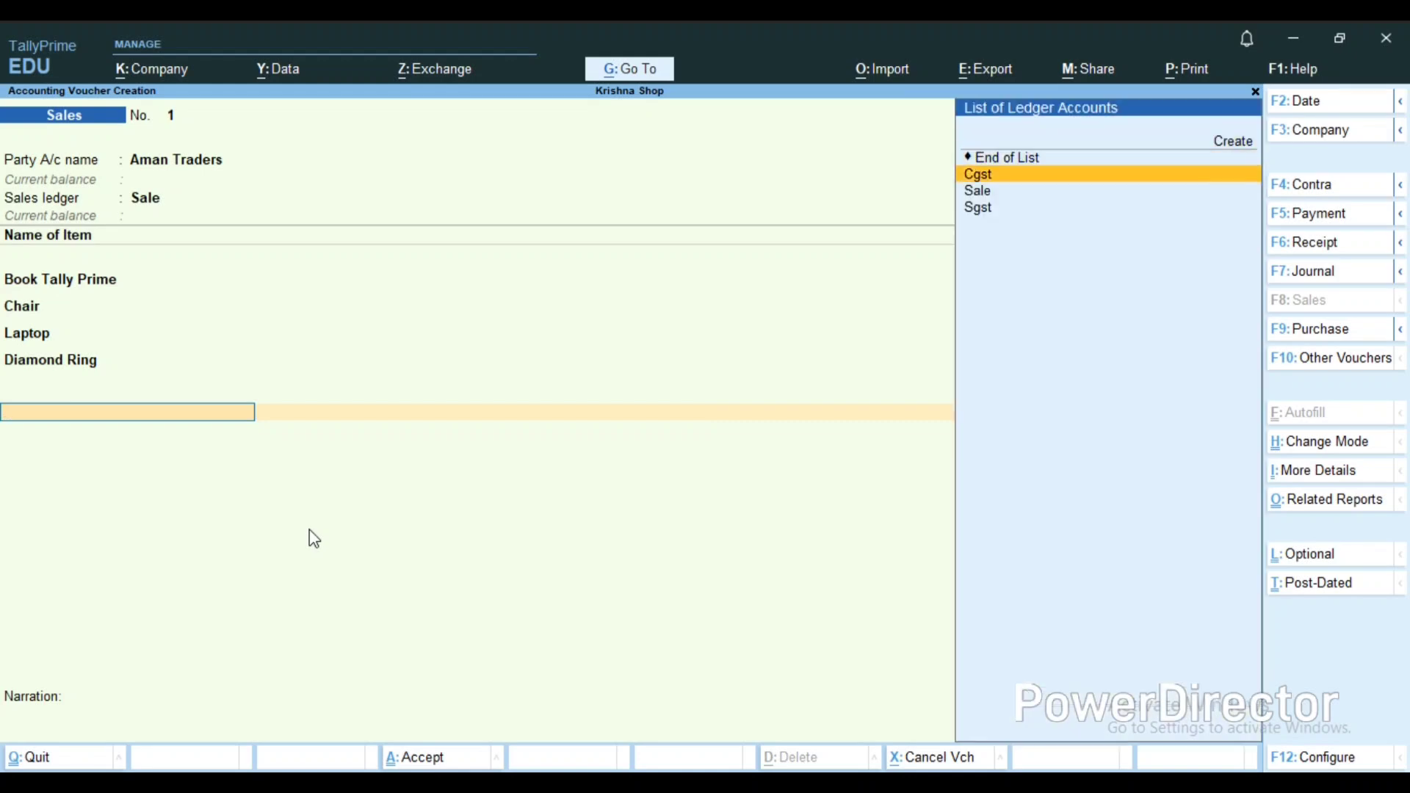
pyautogui.press('Return')
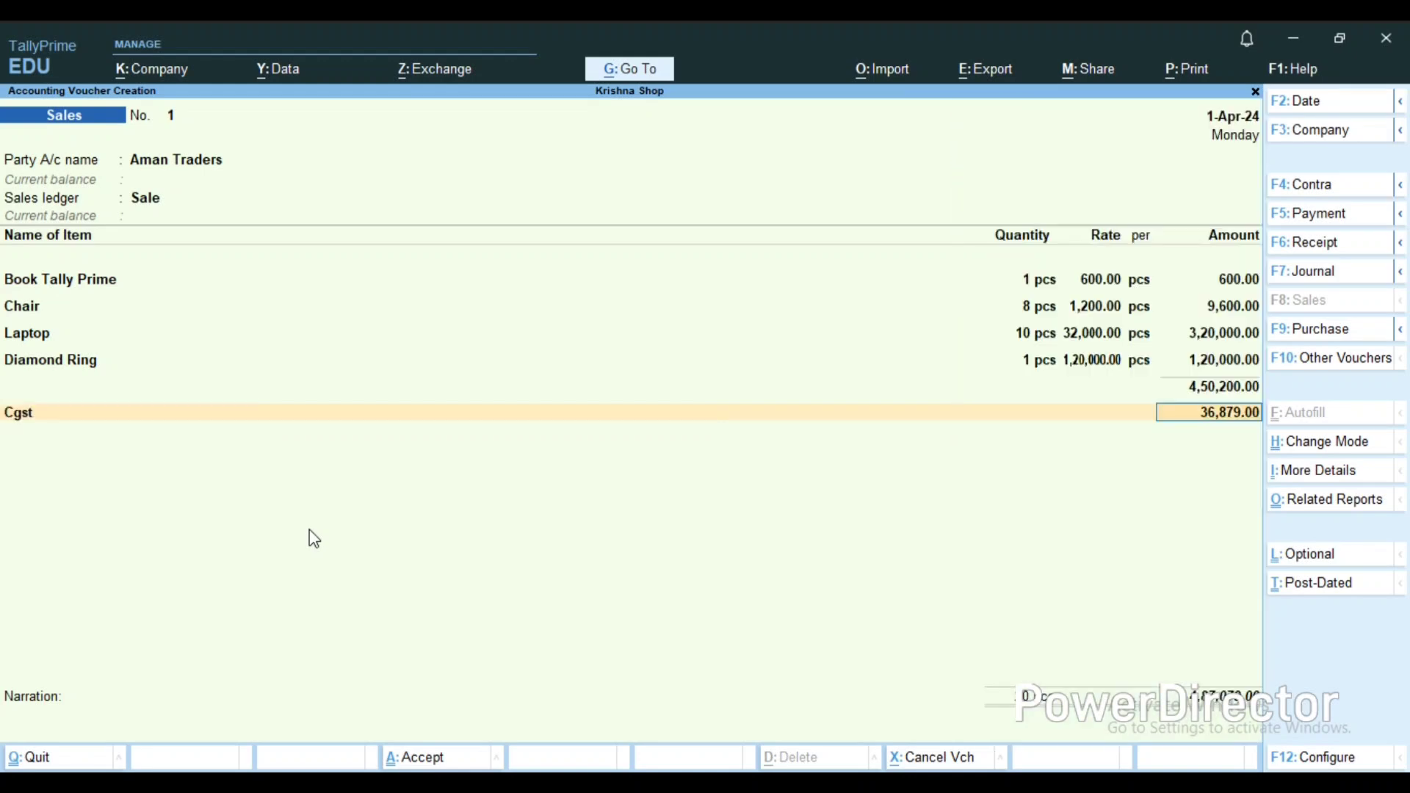
pyautogui.press('Return')
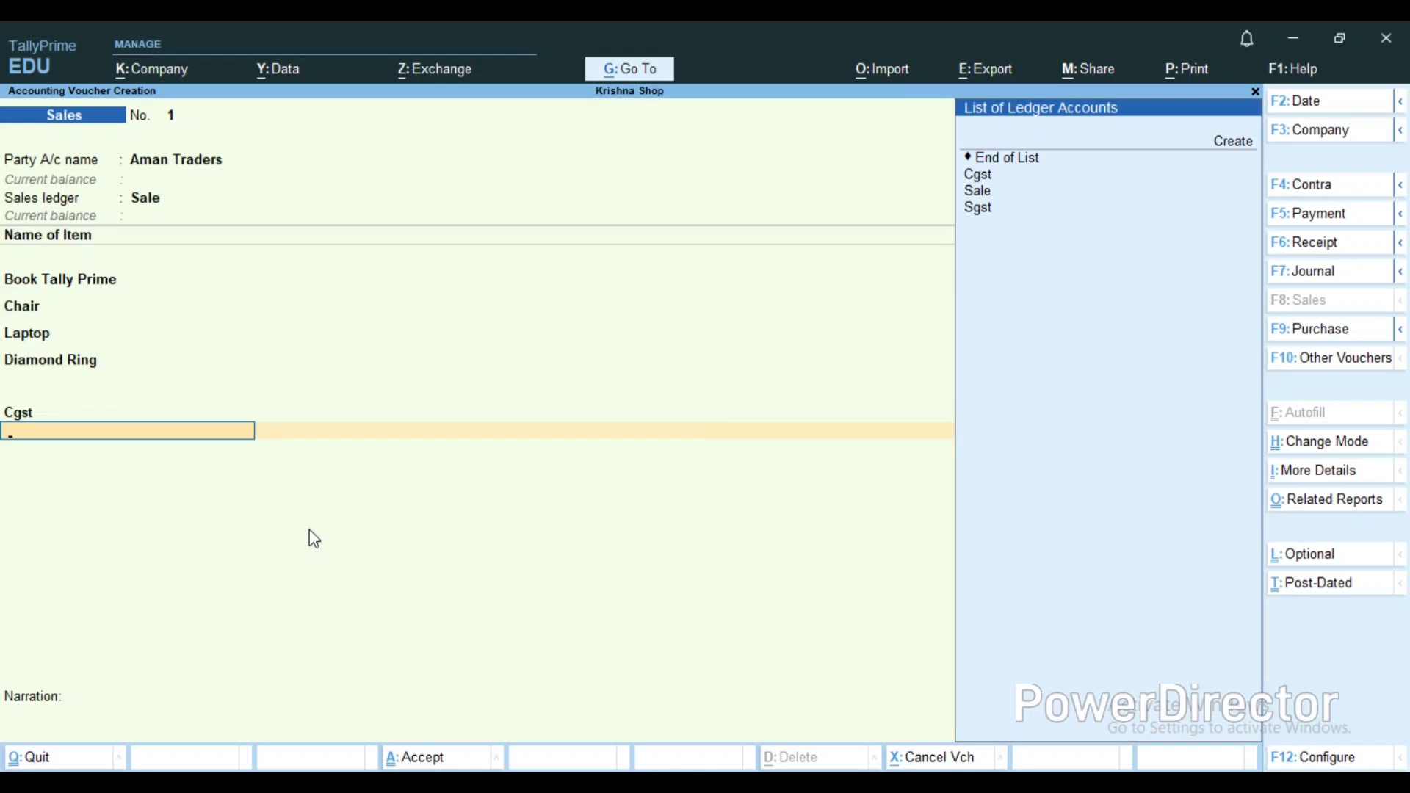
pyautogui.press('Down')
pyautogui.press('Down')
pyautogui.press('Down')
pyautogui.press('Down')
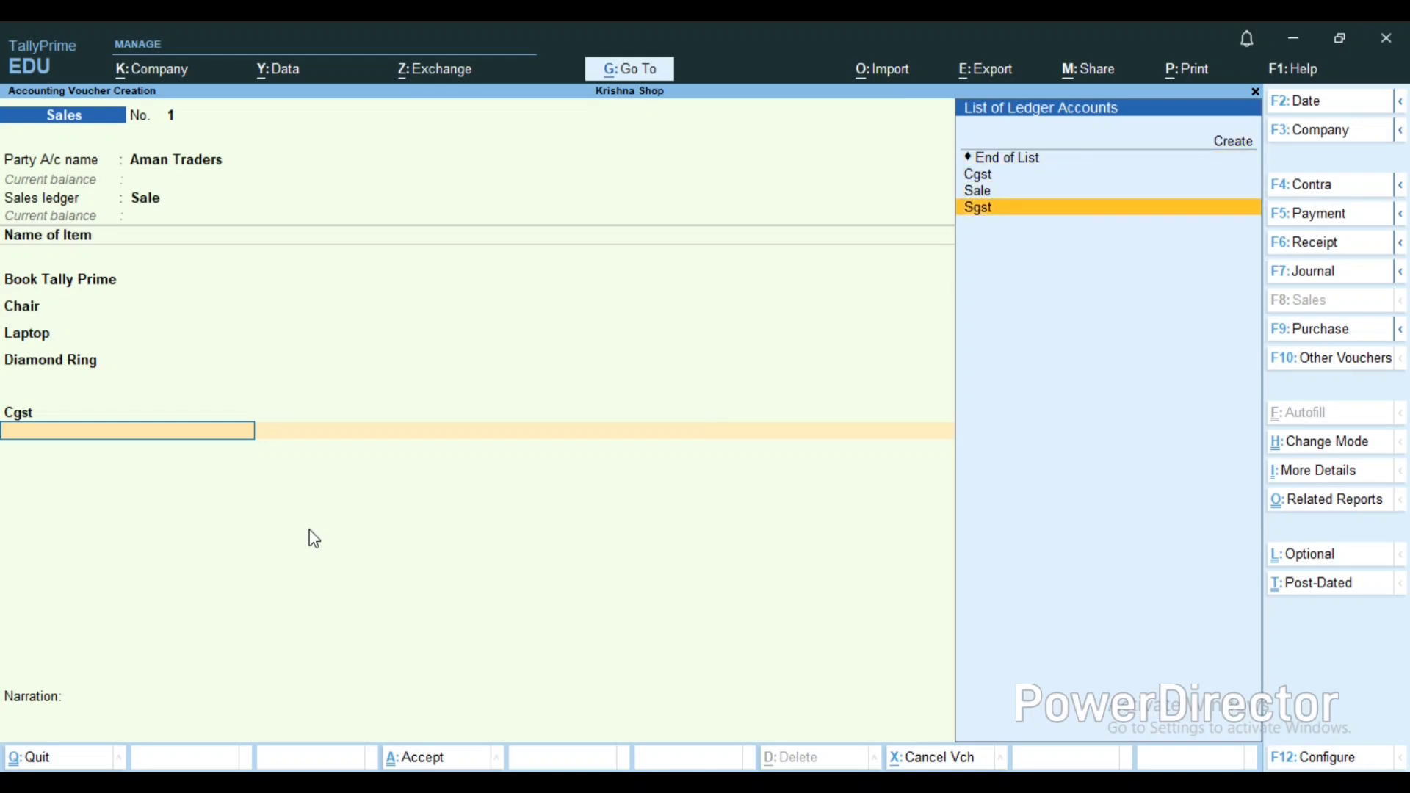
pyautogui.press('Return')
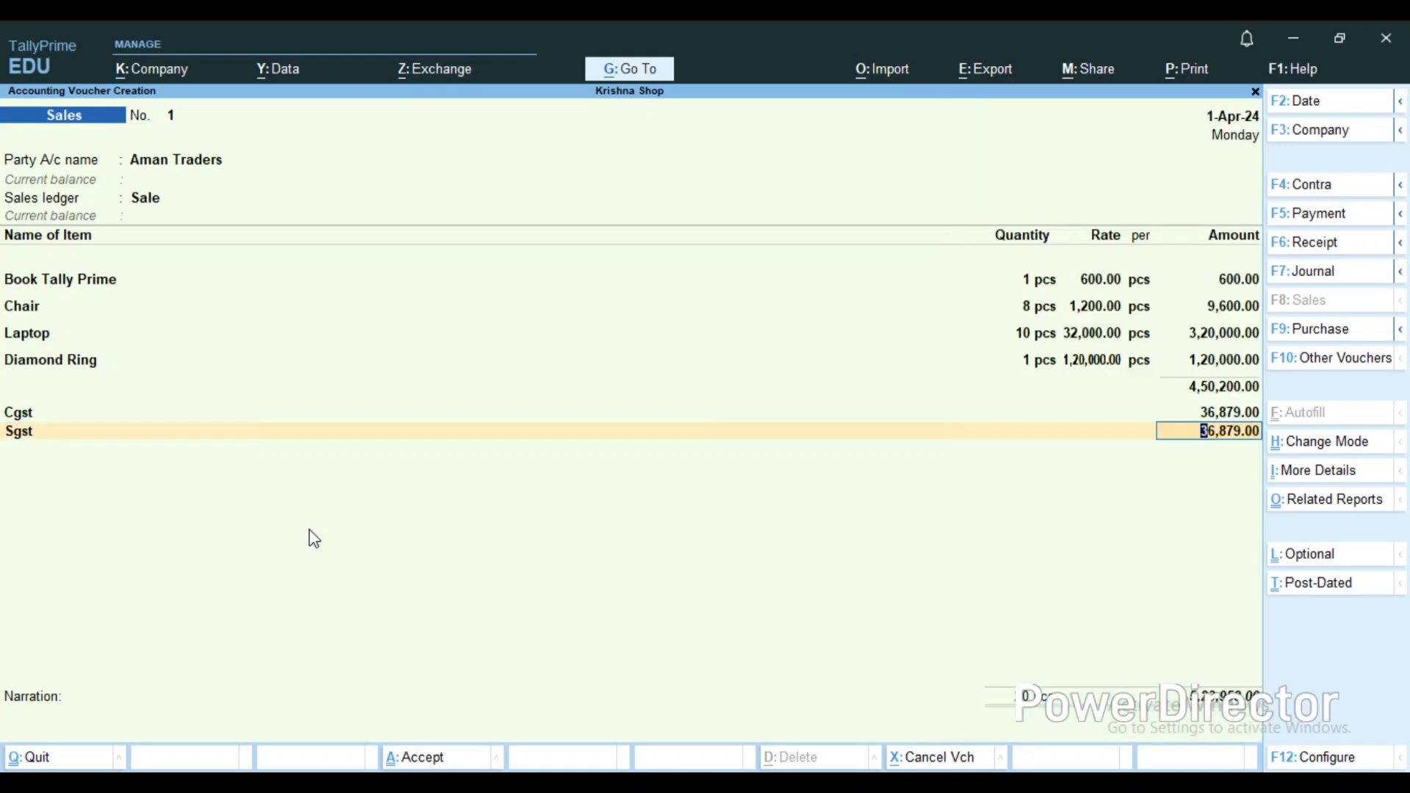
pyautogui.press('ctrl')
pyautogui.hotkey('ctrl', 'a')
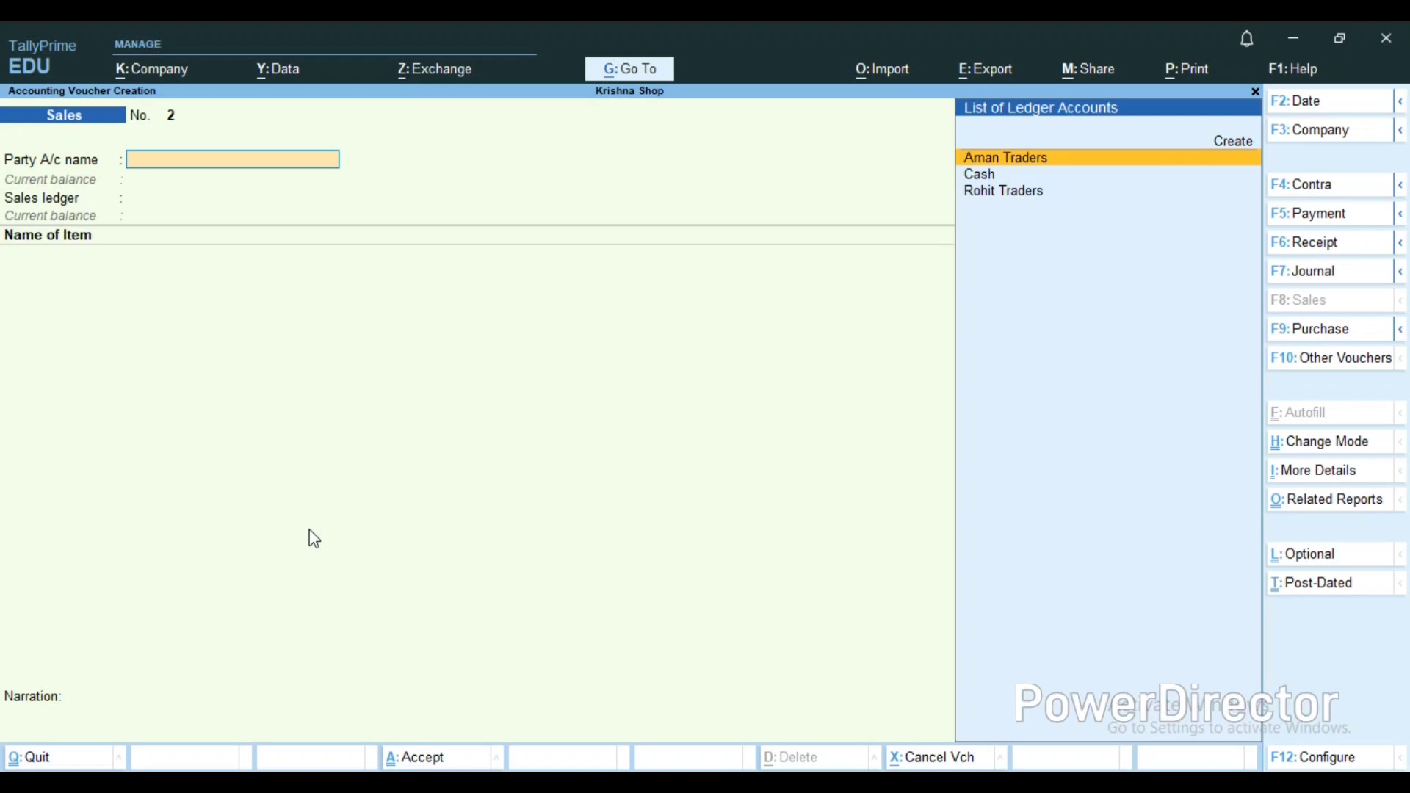
pyautogui.press('Escape')
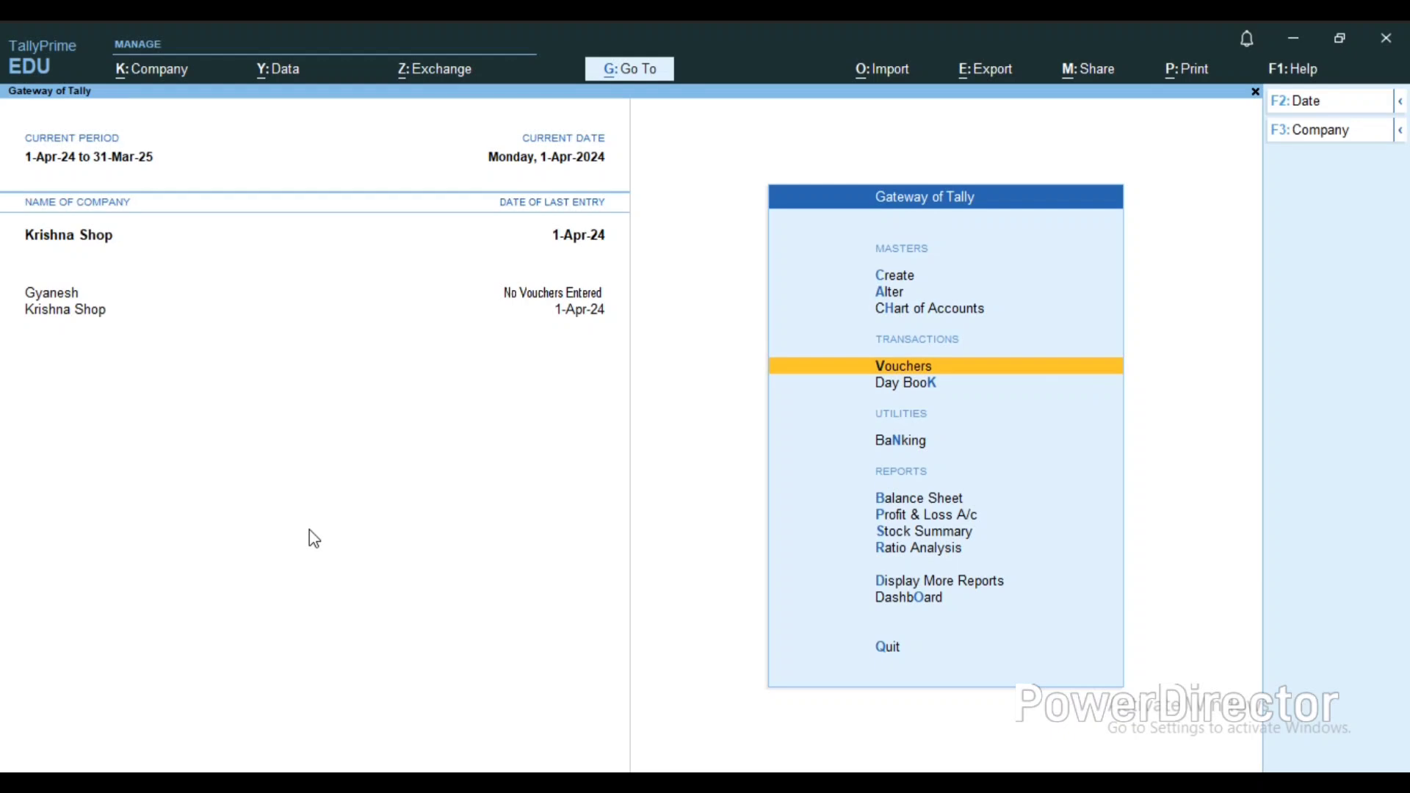
# Step: Open the Balance Sheet of Krishna Shop and expand it to the detailed view
pyautogui.press('Down')
pyautogui.press('Down')
pyautogui.press('Down')
pyautogui.press('Down')
pyautogui.press('Down')
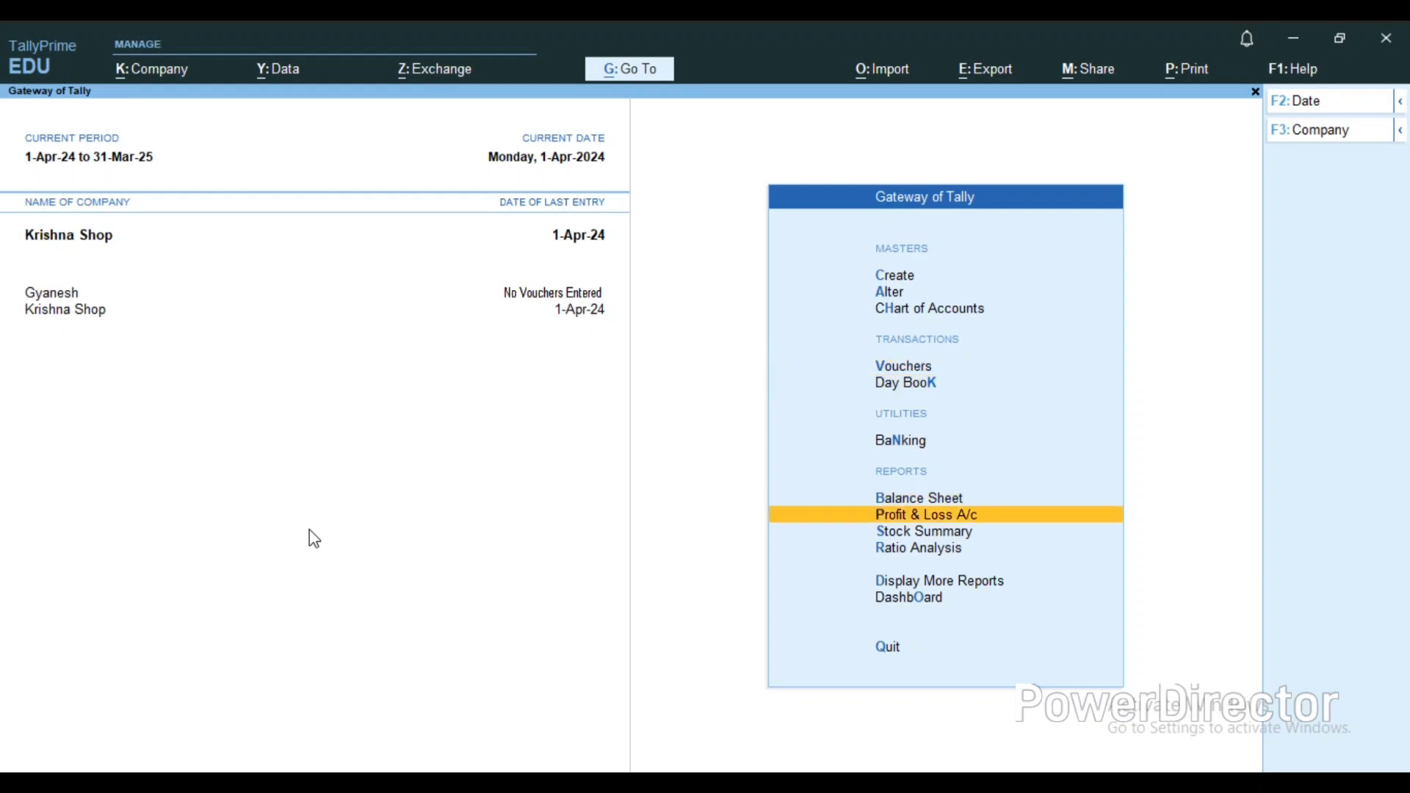
pyautogui.press('Up')
pyautogui.press('Up')
pyautogui.press('Return')
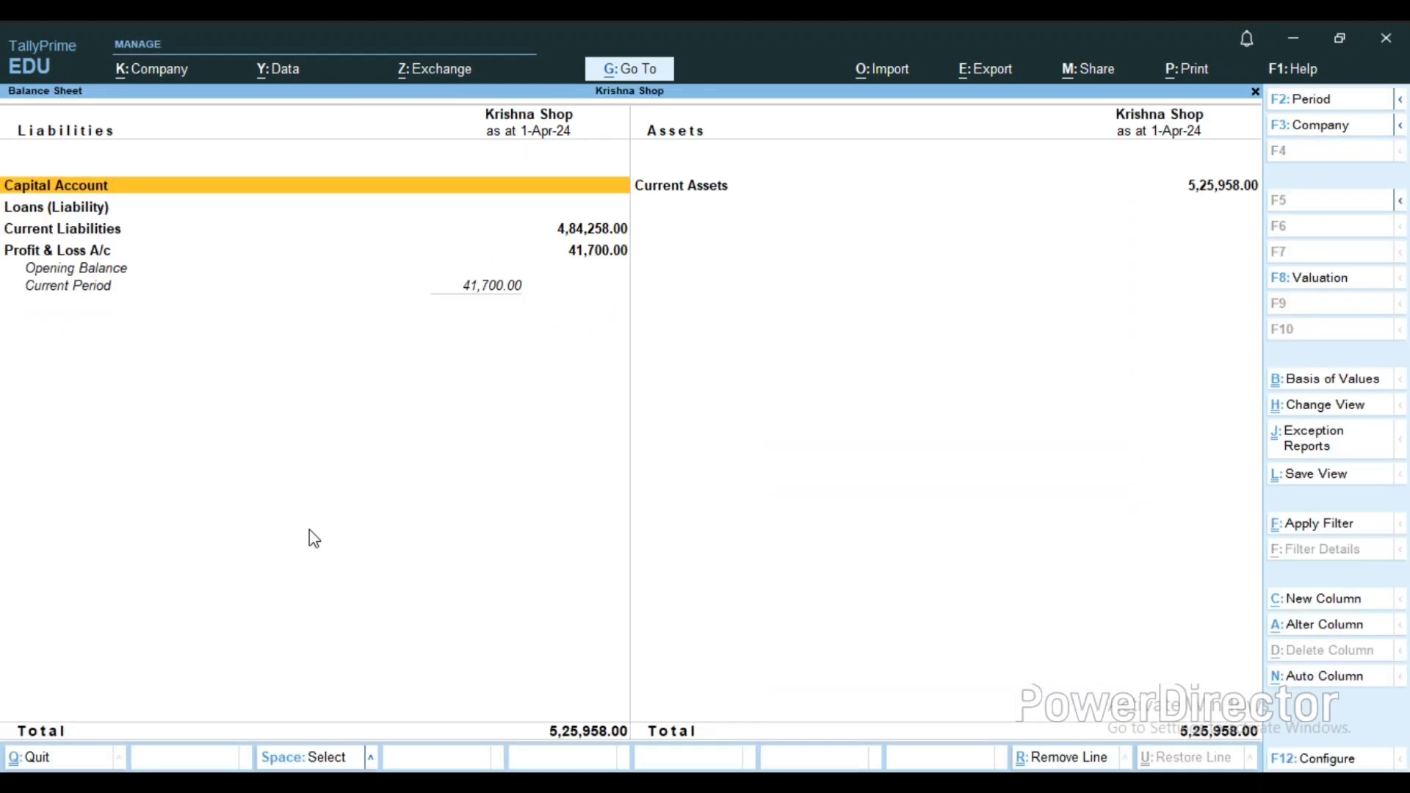
pyautogui.hotkey('alt', 'F5')
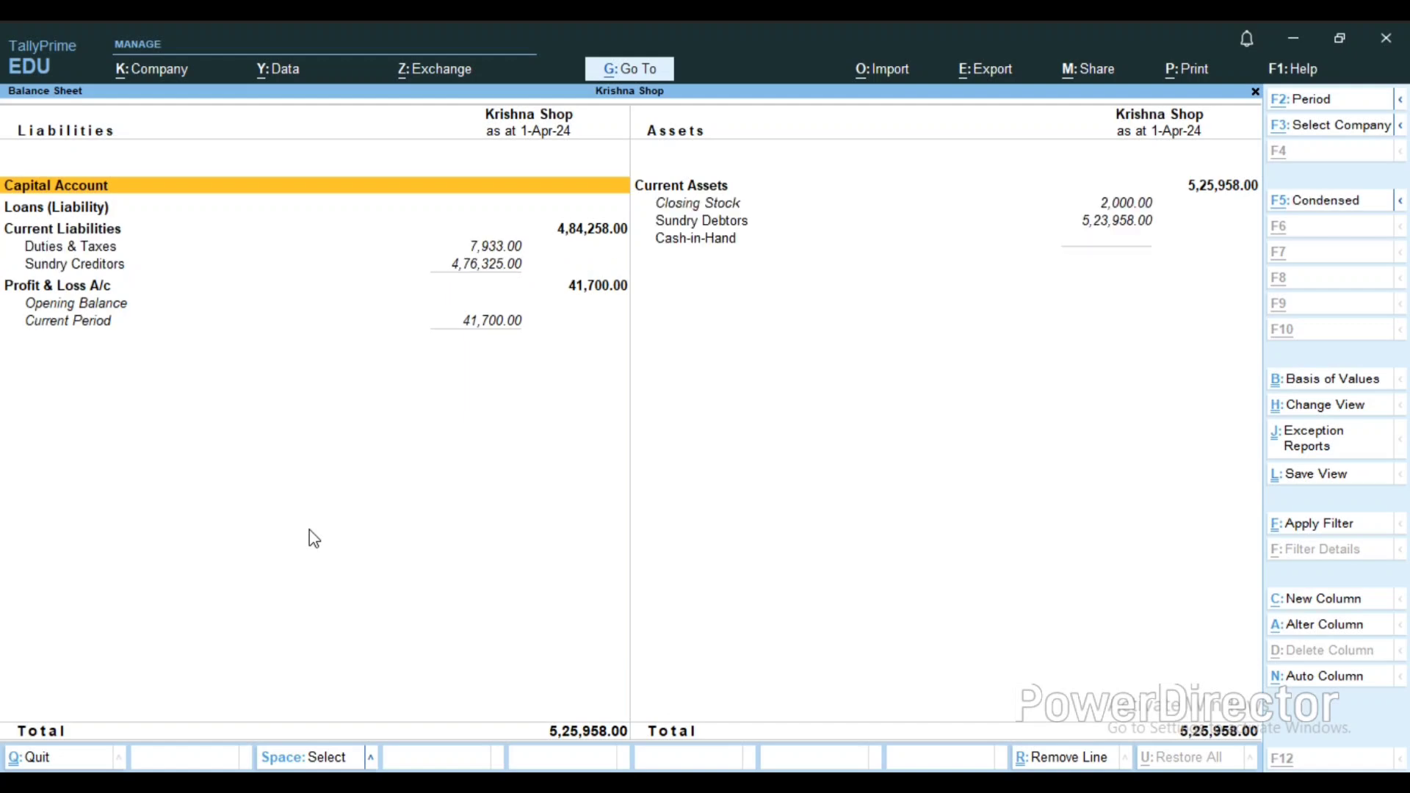
# Step: Examine the Cgst and Sgst closing balances under Duties & Taxes, then close the Balance Sheet
pyautogui.press('Down')
pyautogui.press('Down')
pyautogui.press('Down')
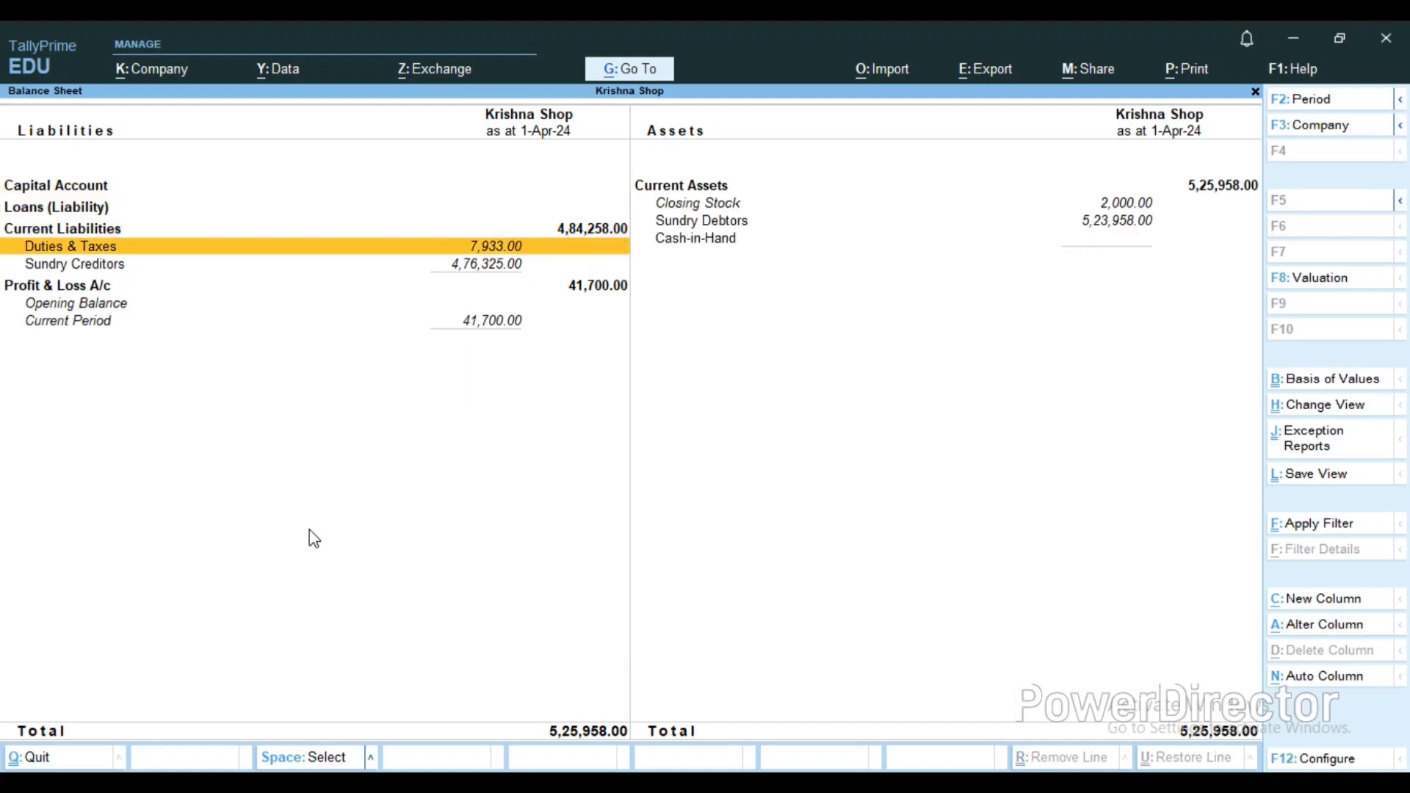
pyautogui.press('Return')
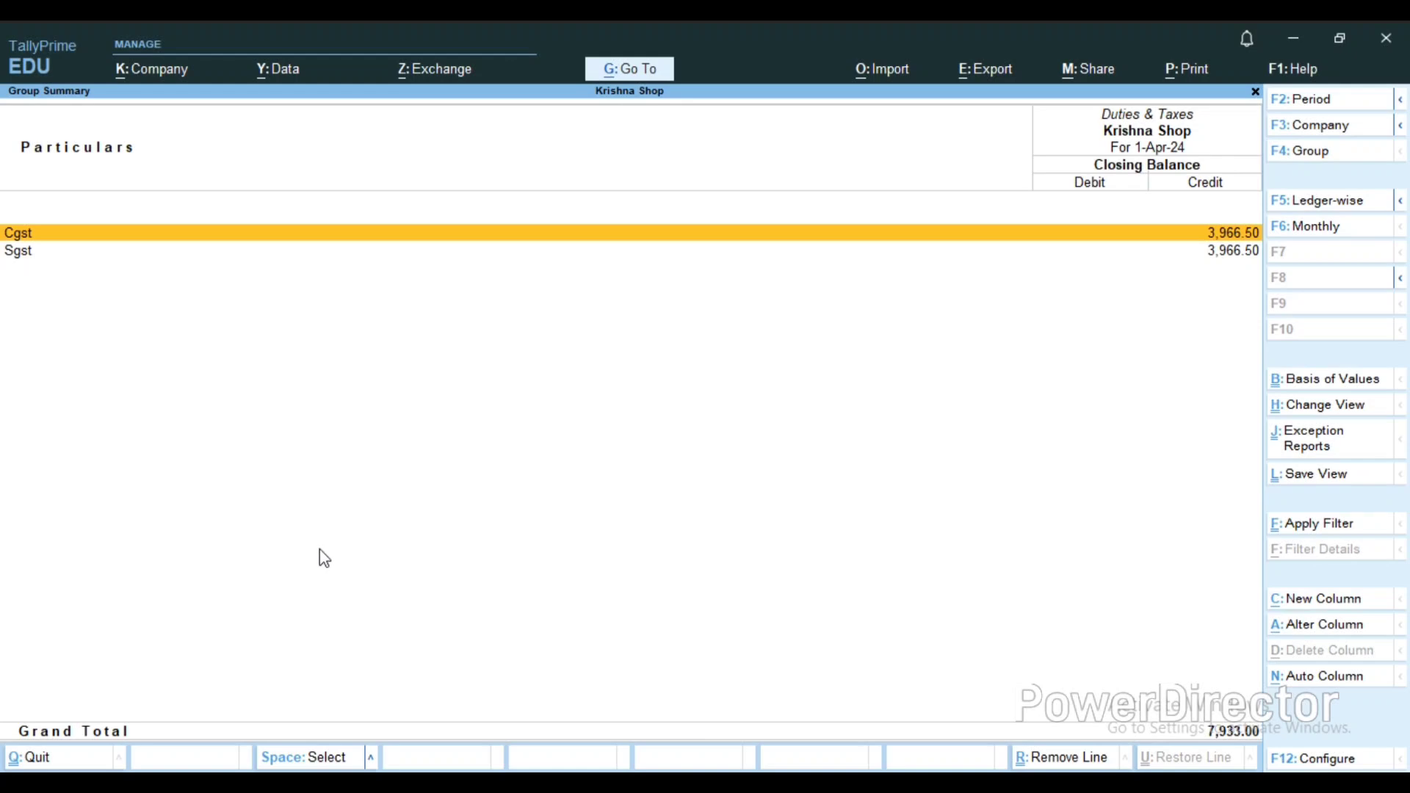
pyautogui.press('Escape')
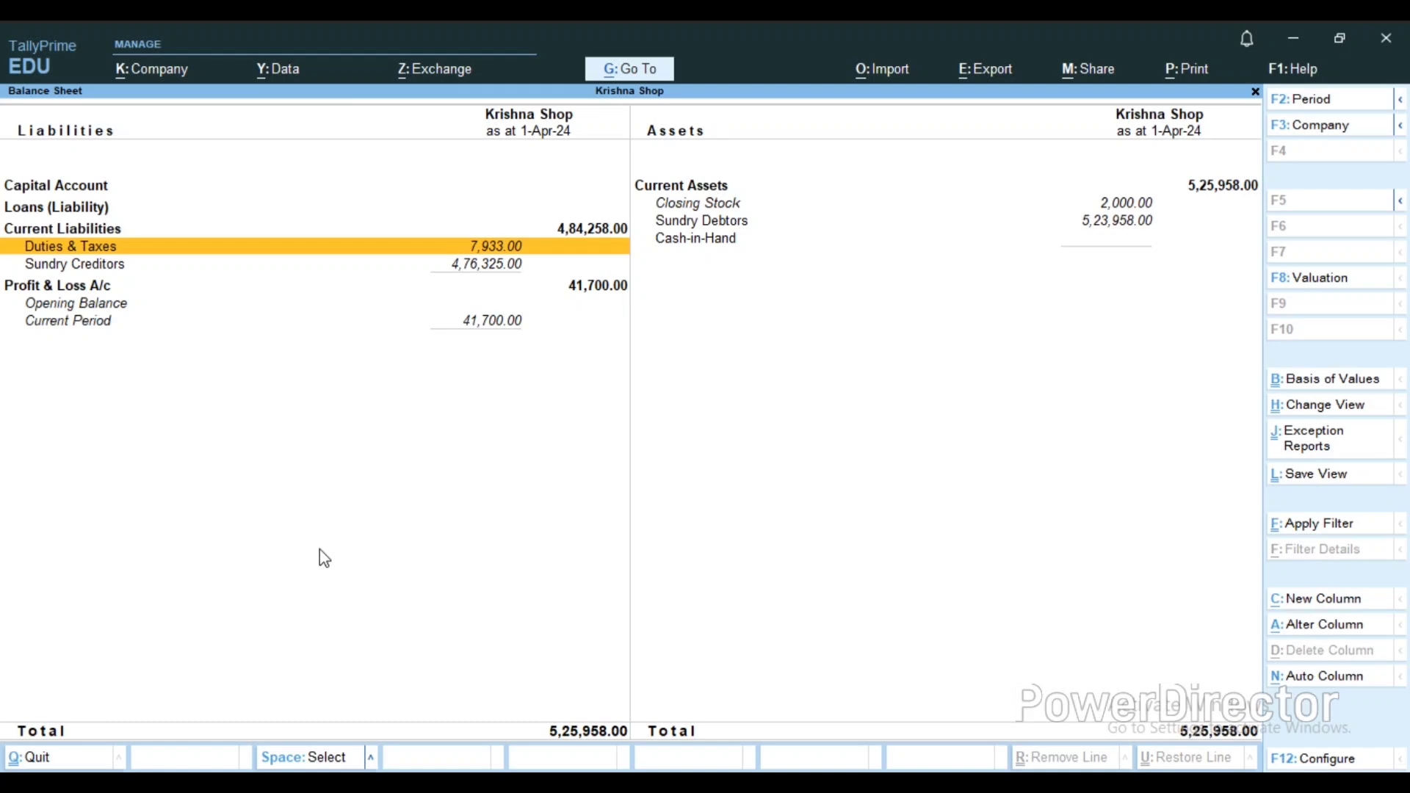
pyautogui.press('Return')
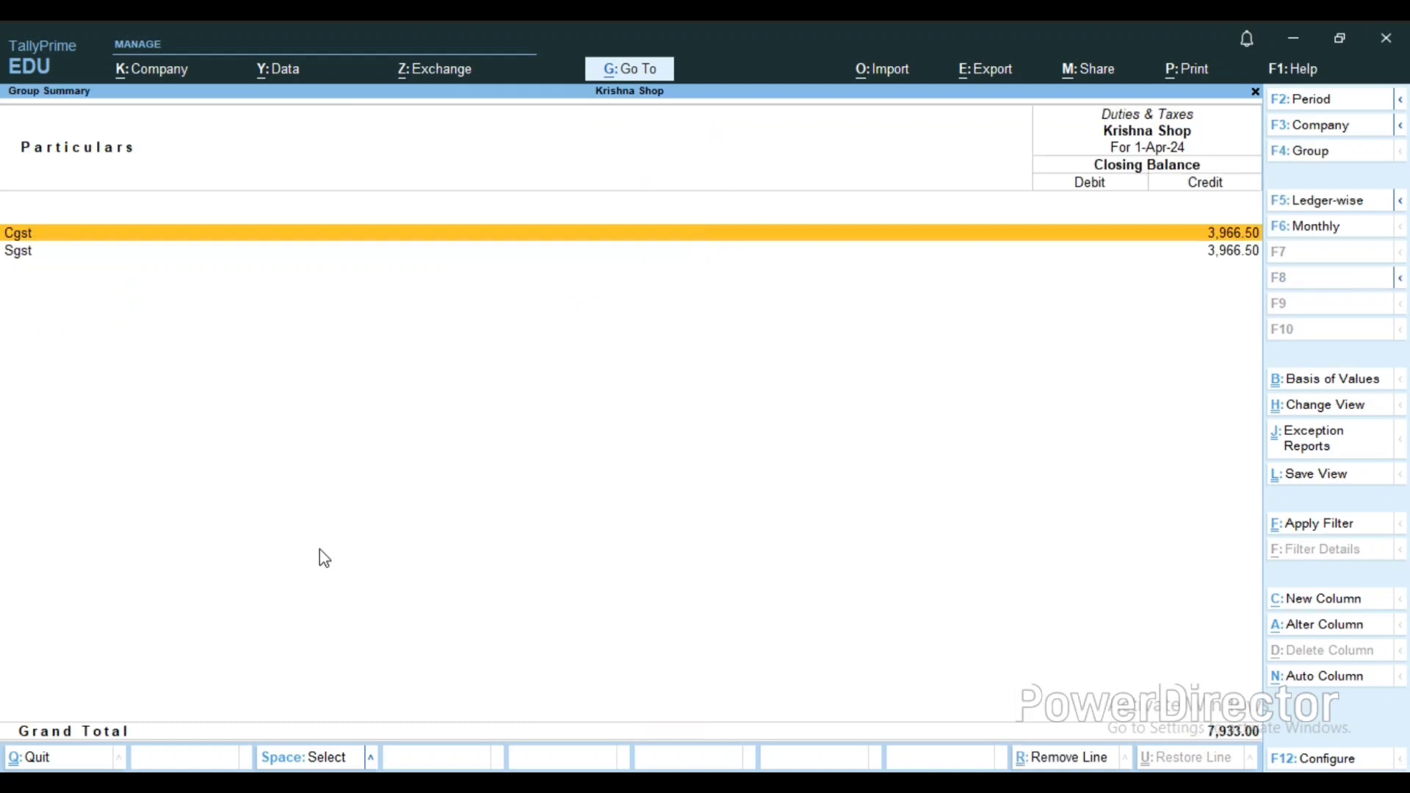
pyautogui.press('Escape')
pyautogui.press('Escape')
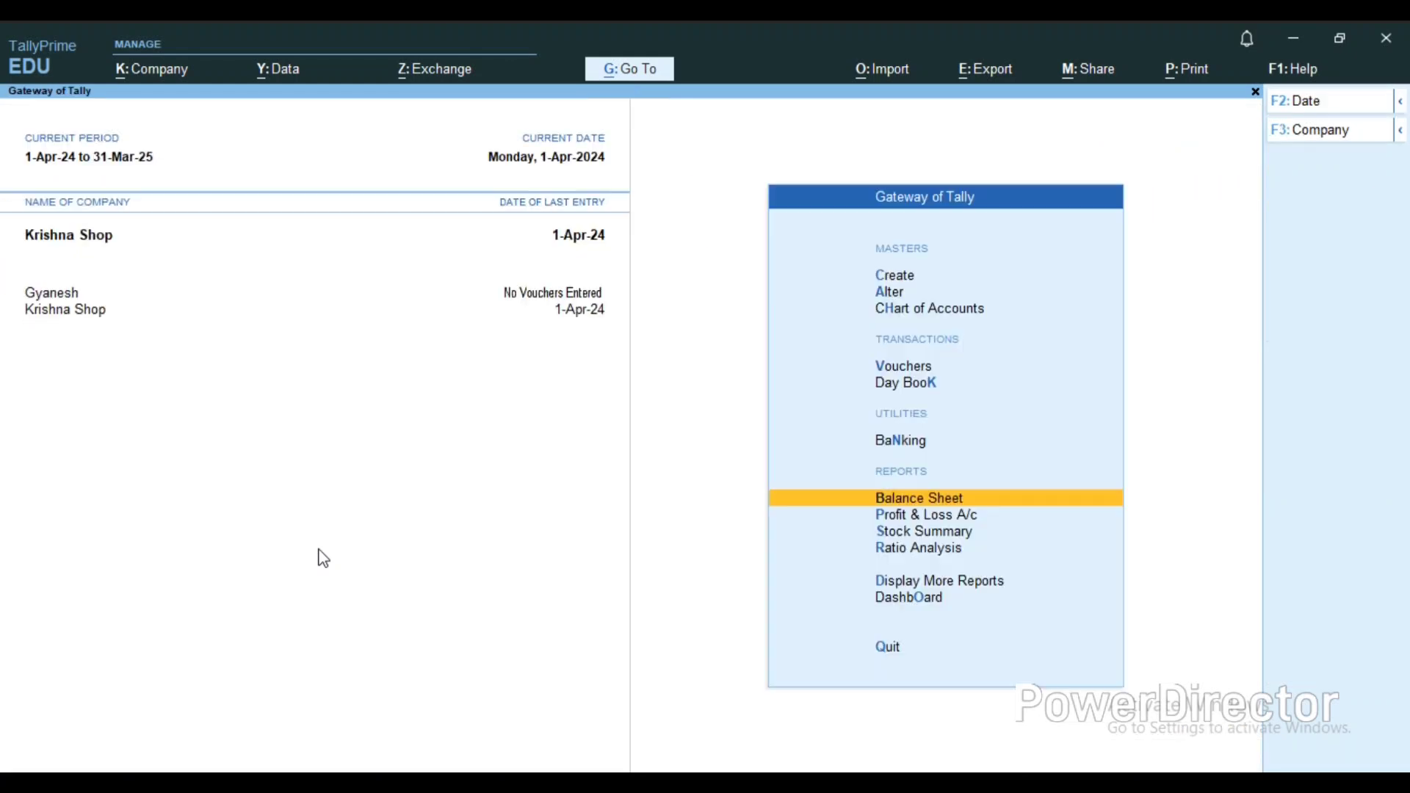
# Step: Start a new Payment voucher
pyautogui.press('Up')
pyautogui.press('Up')
pyautogui.press('Up')
pyautogui.press('Return')
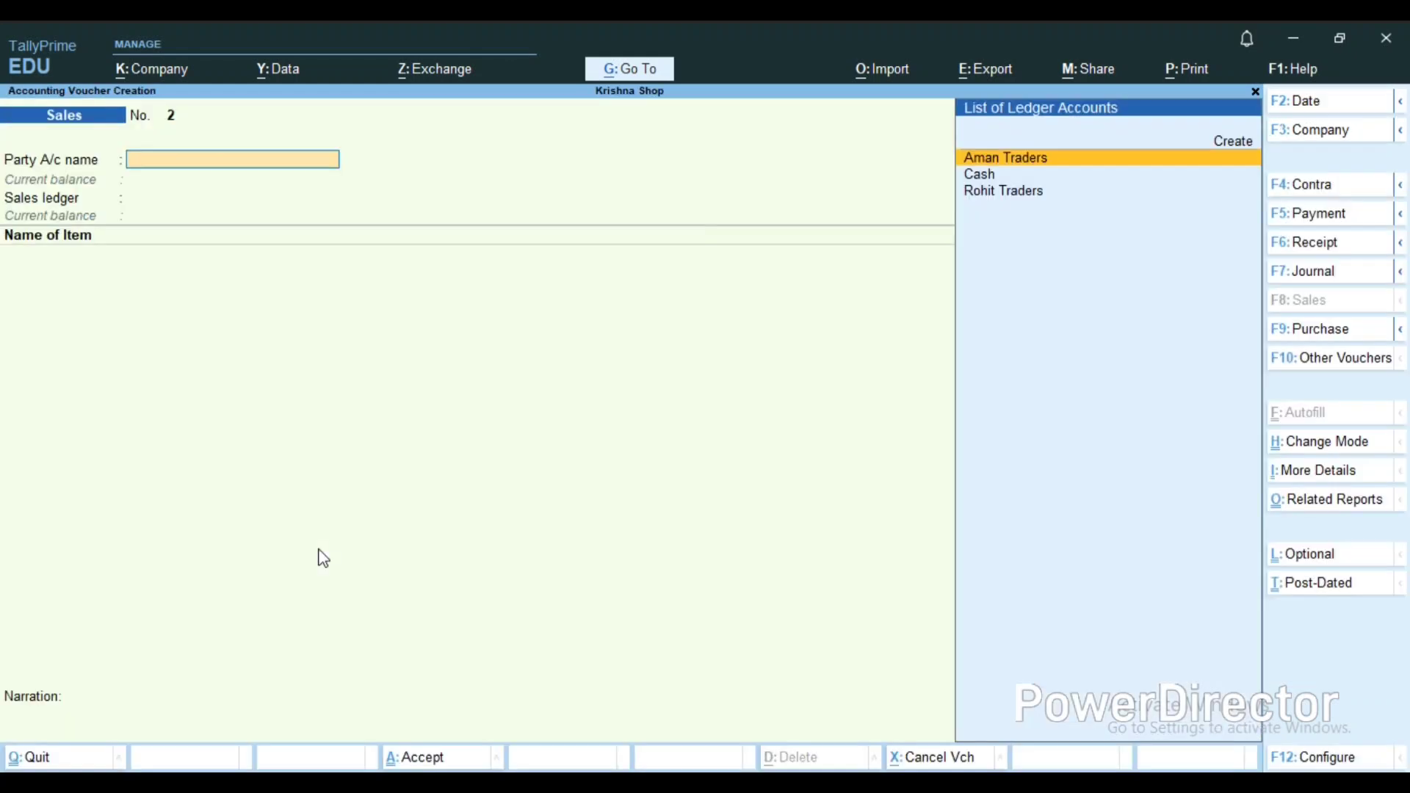
pyautogui.press('F5')
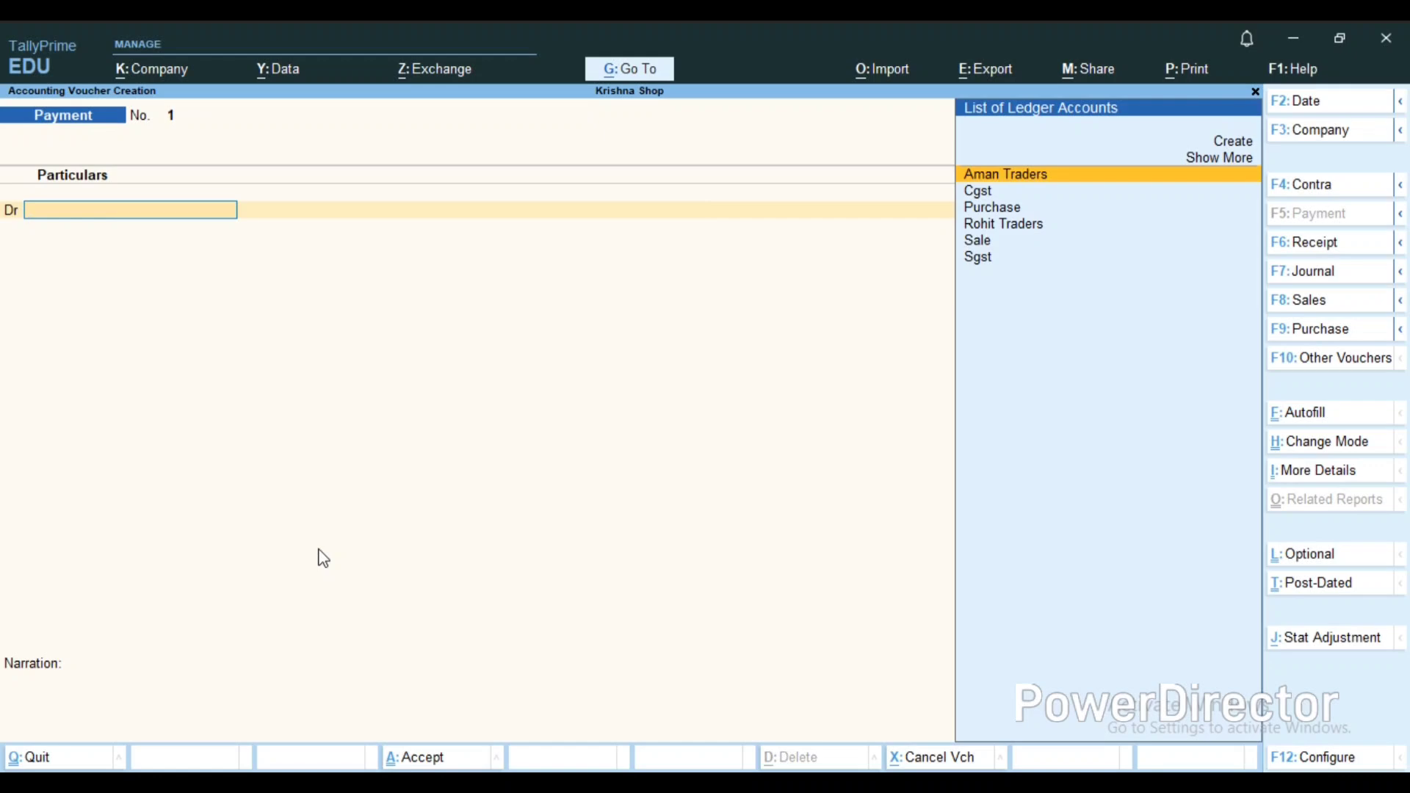
# Step: Autofill the voucher as a Stat Payment for GST of type Tax (Other than Reverse Charge), period 1-Mar-24 to 31-Mar-24
pyautogui.hotkey('ctrl', 'f')
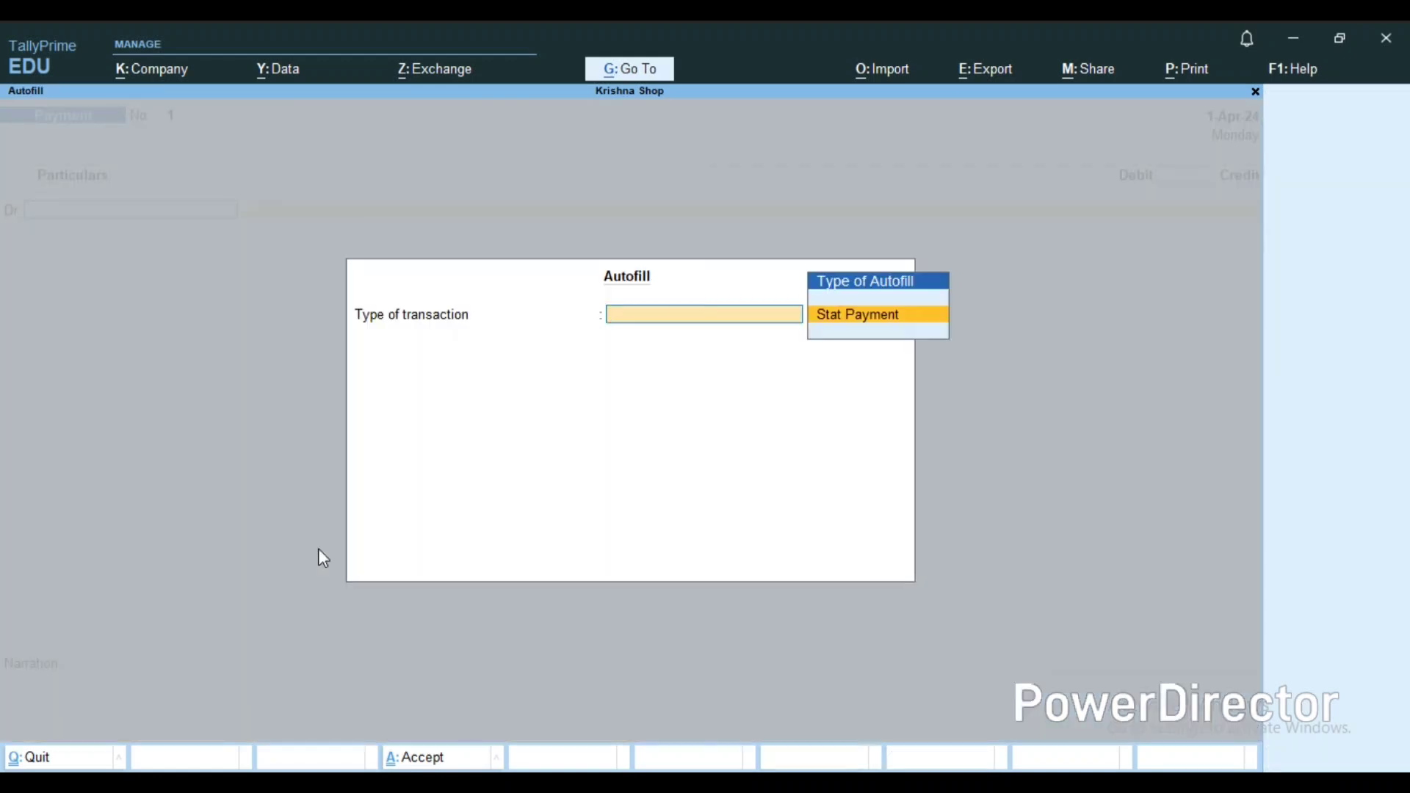
pyautogui.press('Return')
pyautogui.press('Return')
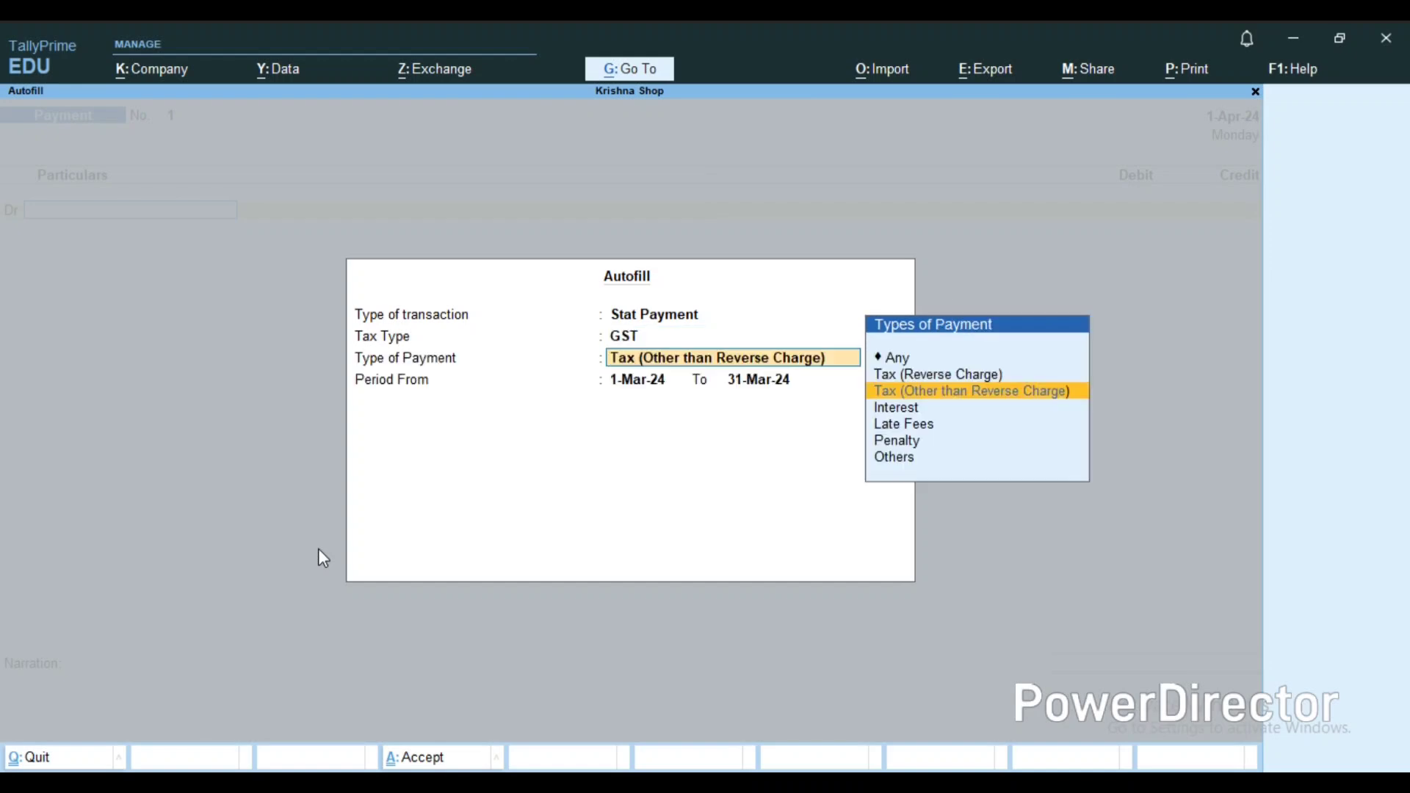
pyautogui.press('Return')
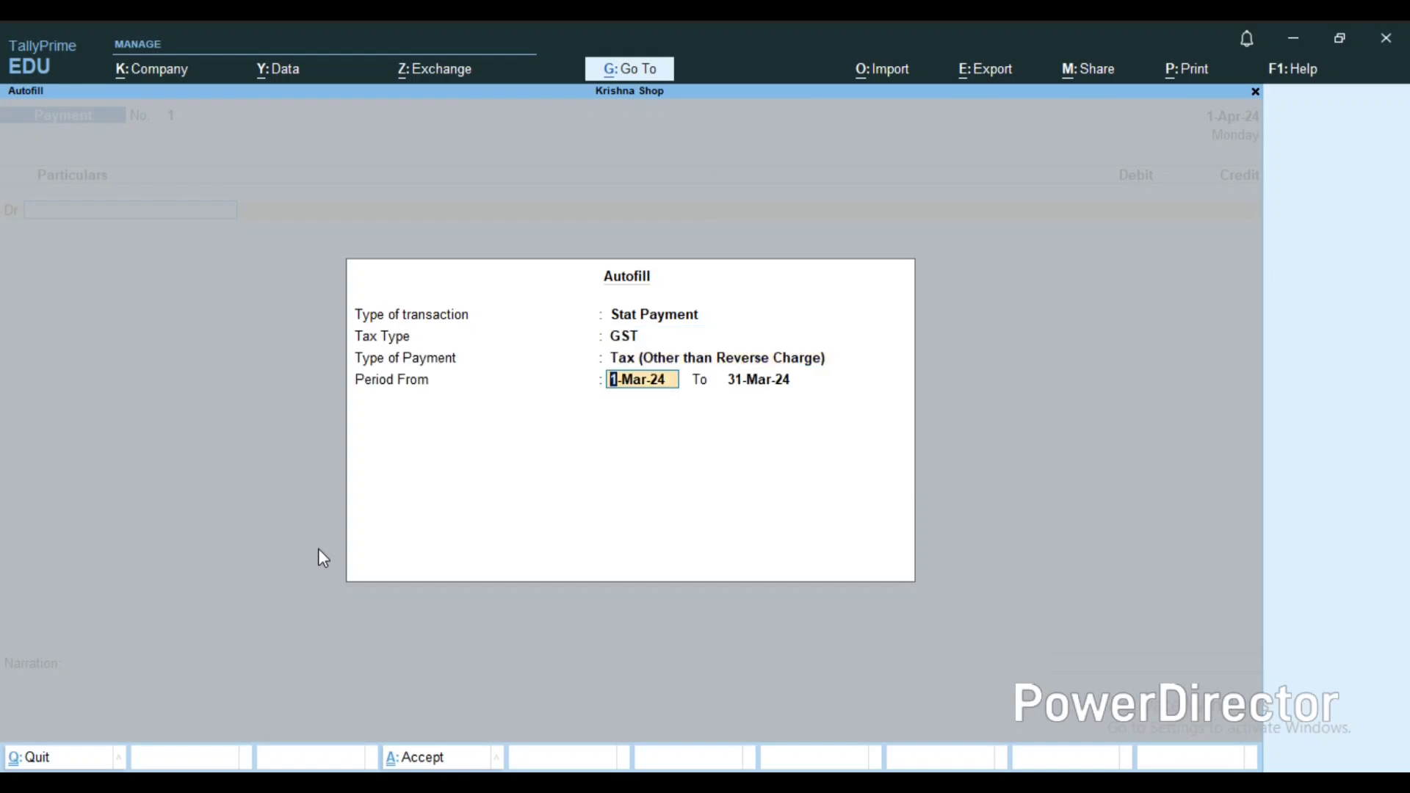
pyautogui.hotkey('ctrl', 'a')
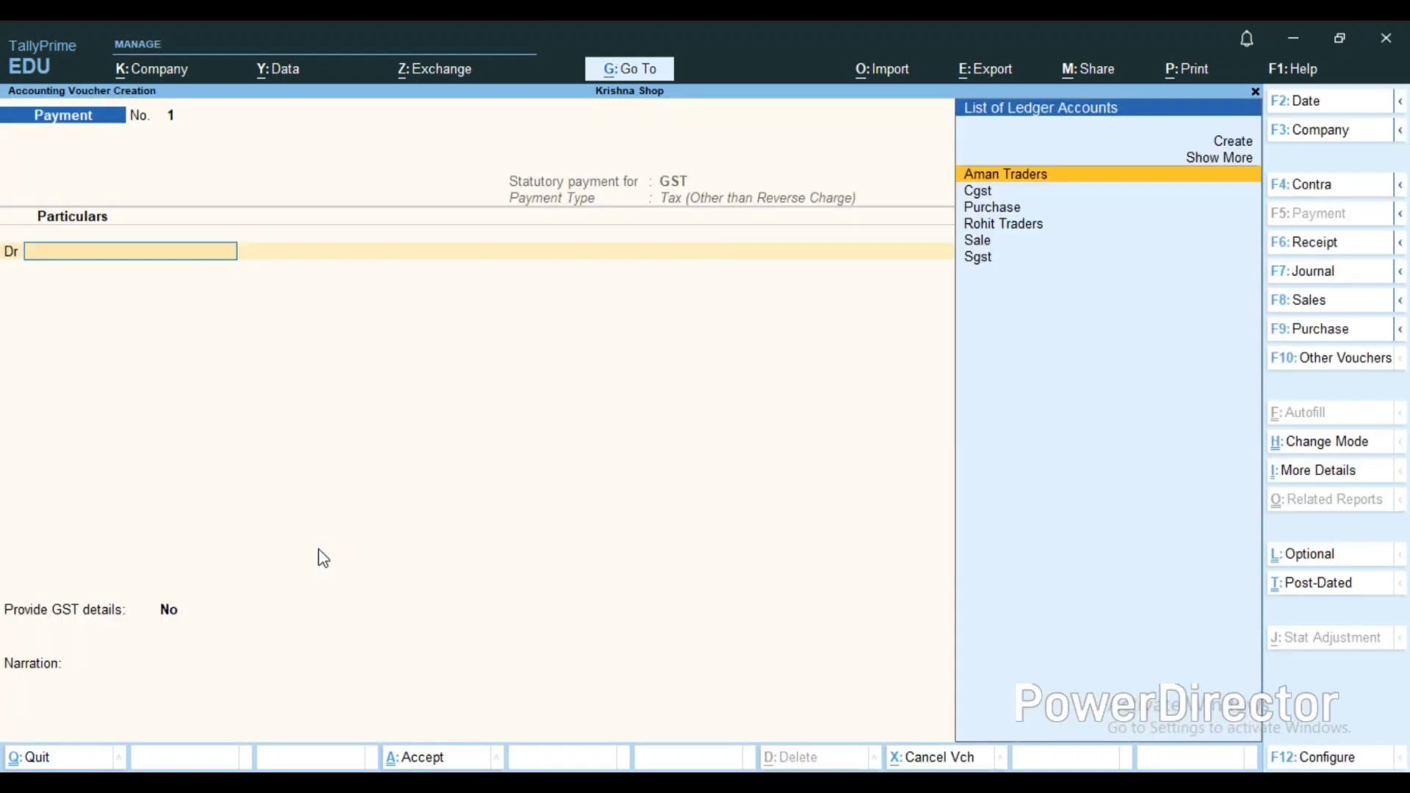
# Step: Debit the Cgst ledger with 3,966 in the GST payment voucher
pyautogui.press('Down')
pyautogui.press('Down')
pyautogui.press('Up')
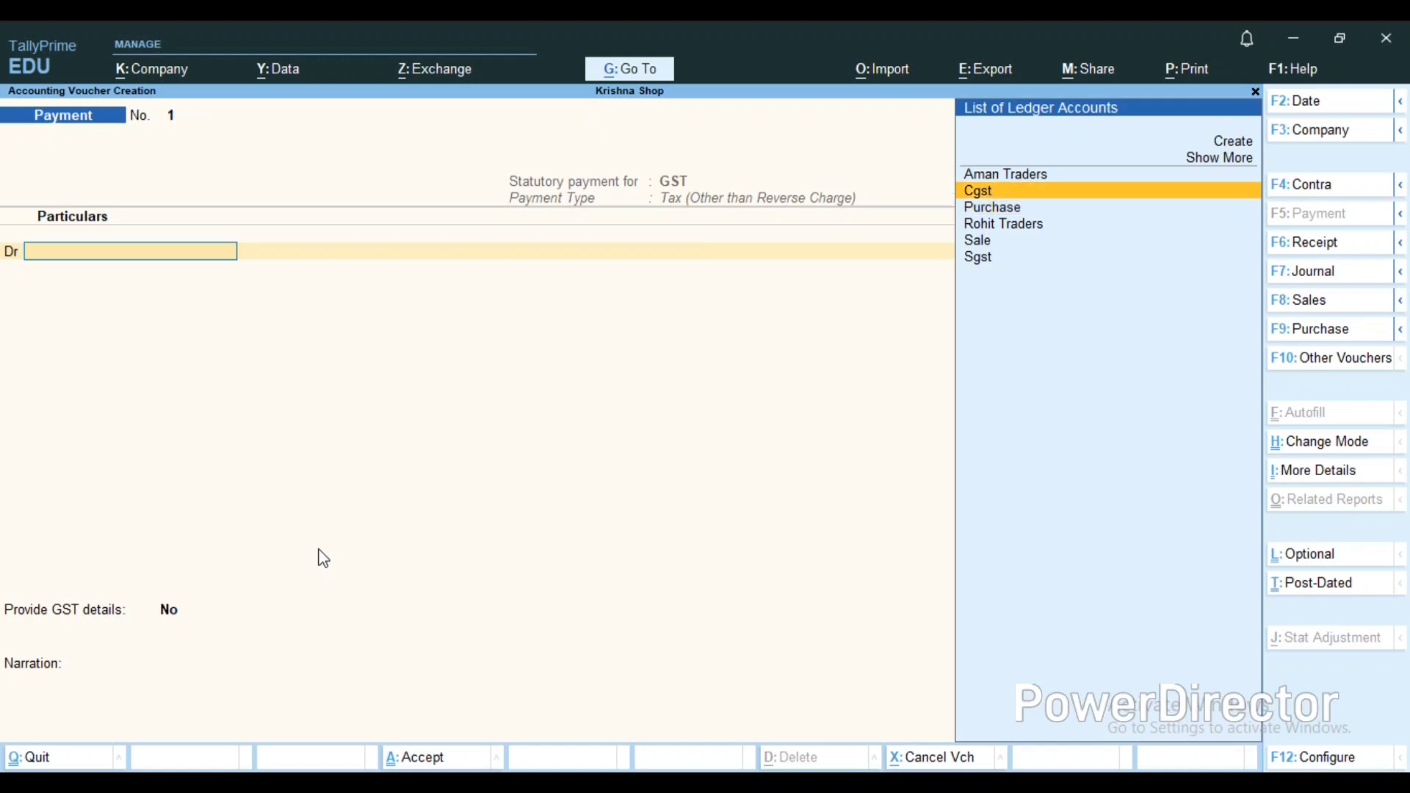
pyautogui.press('Return')
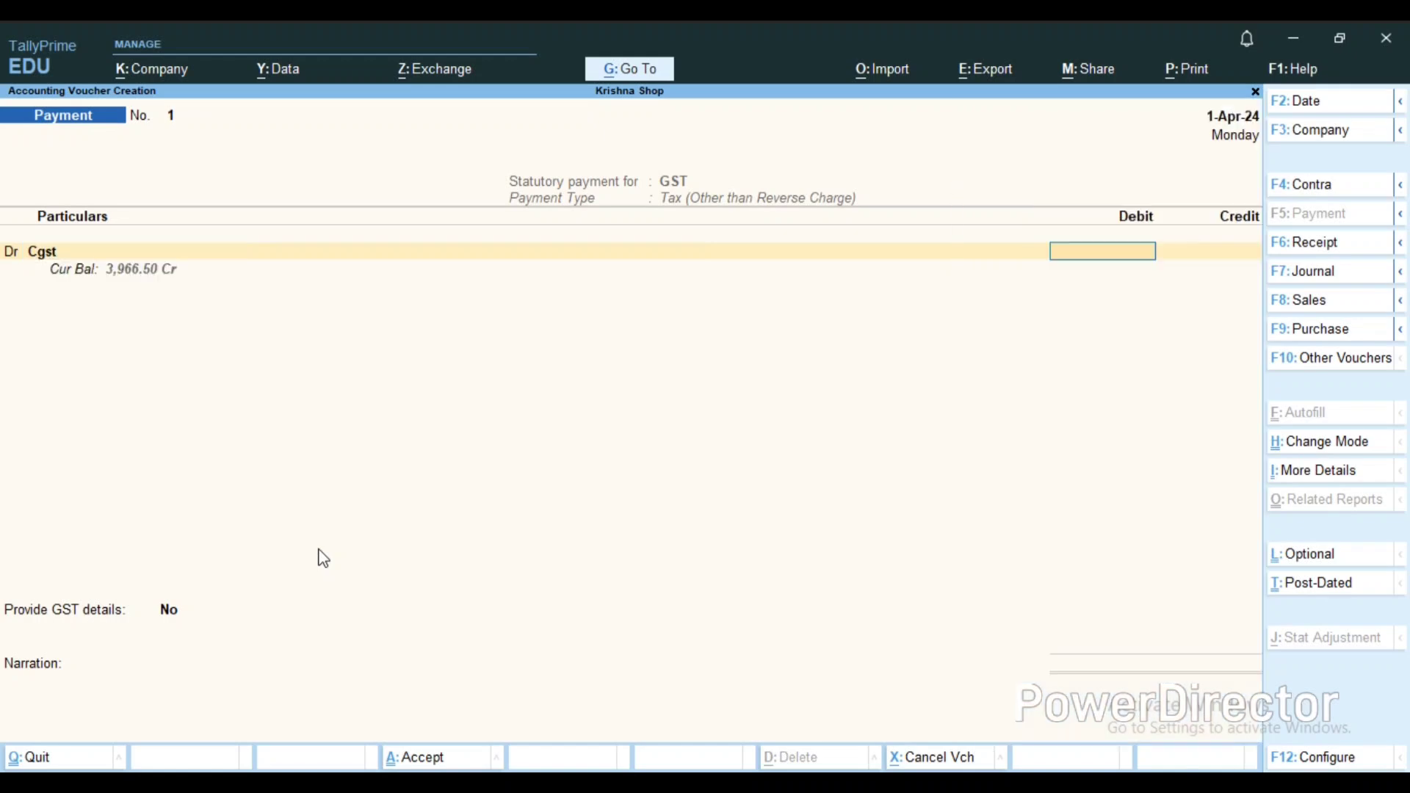
pyautogui.write('3966')
pyautogui.press('Return')
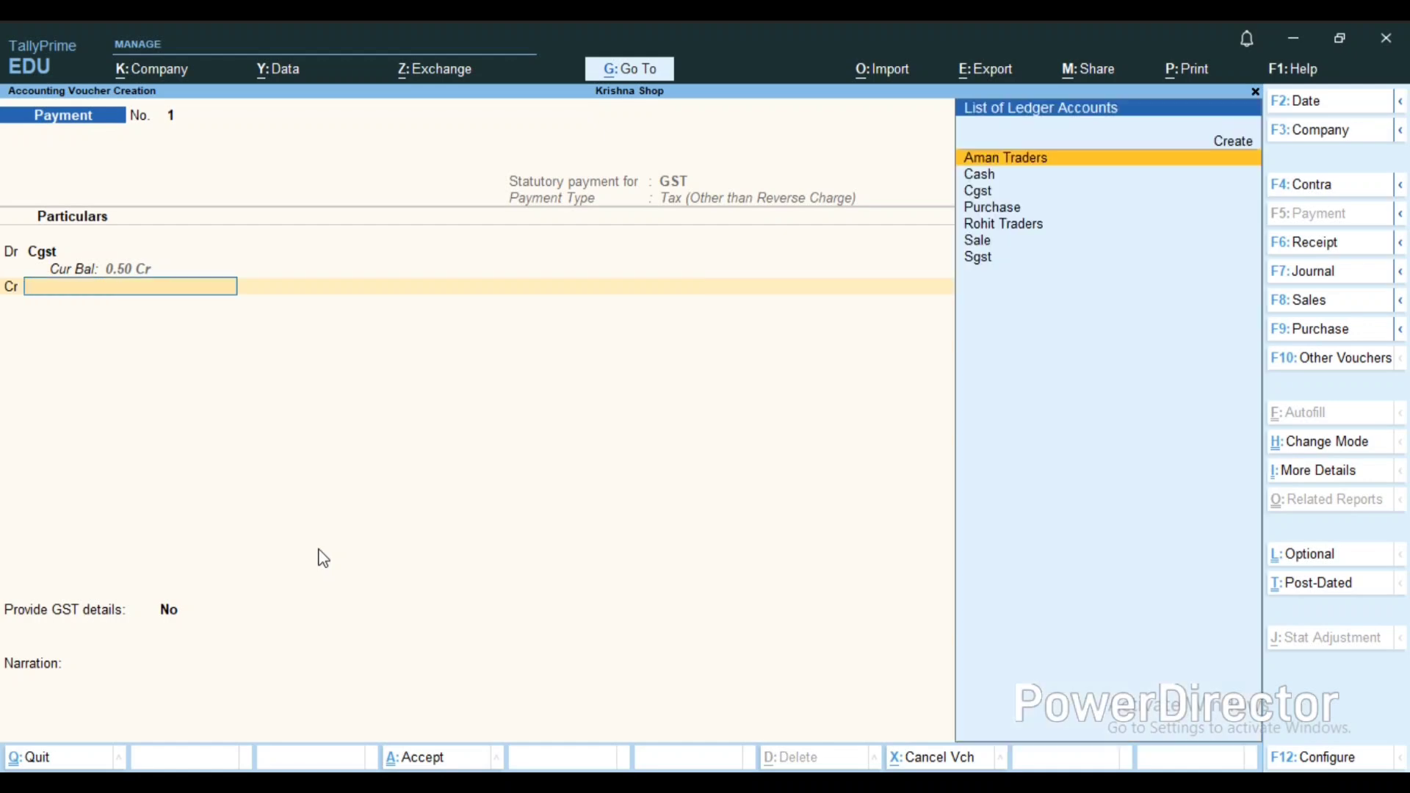
# Step: Change the second entry line to a debit and debit the Sgst ledger with 3,966
pyautogui.press('BackSpace')
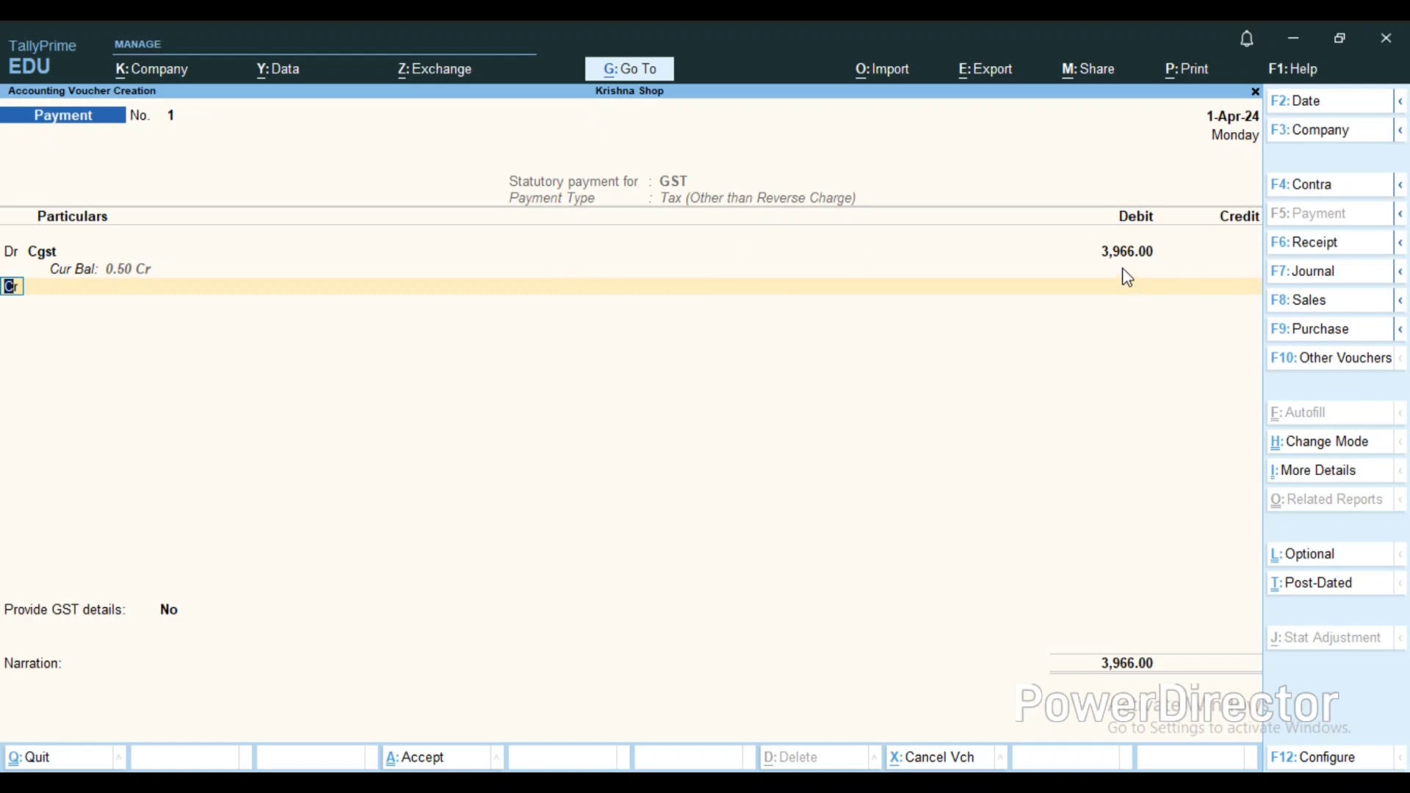
pyautogui.write('dr')
pyautogui.press('Return')
pyautogui.press('Down')
pyautogui.press('Down')
pyautogui.press('Down')
pyautogui.press('Down')
pyautogui.press('Down')
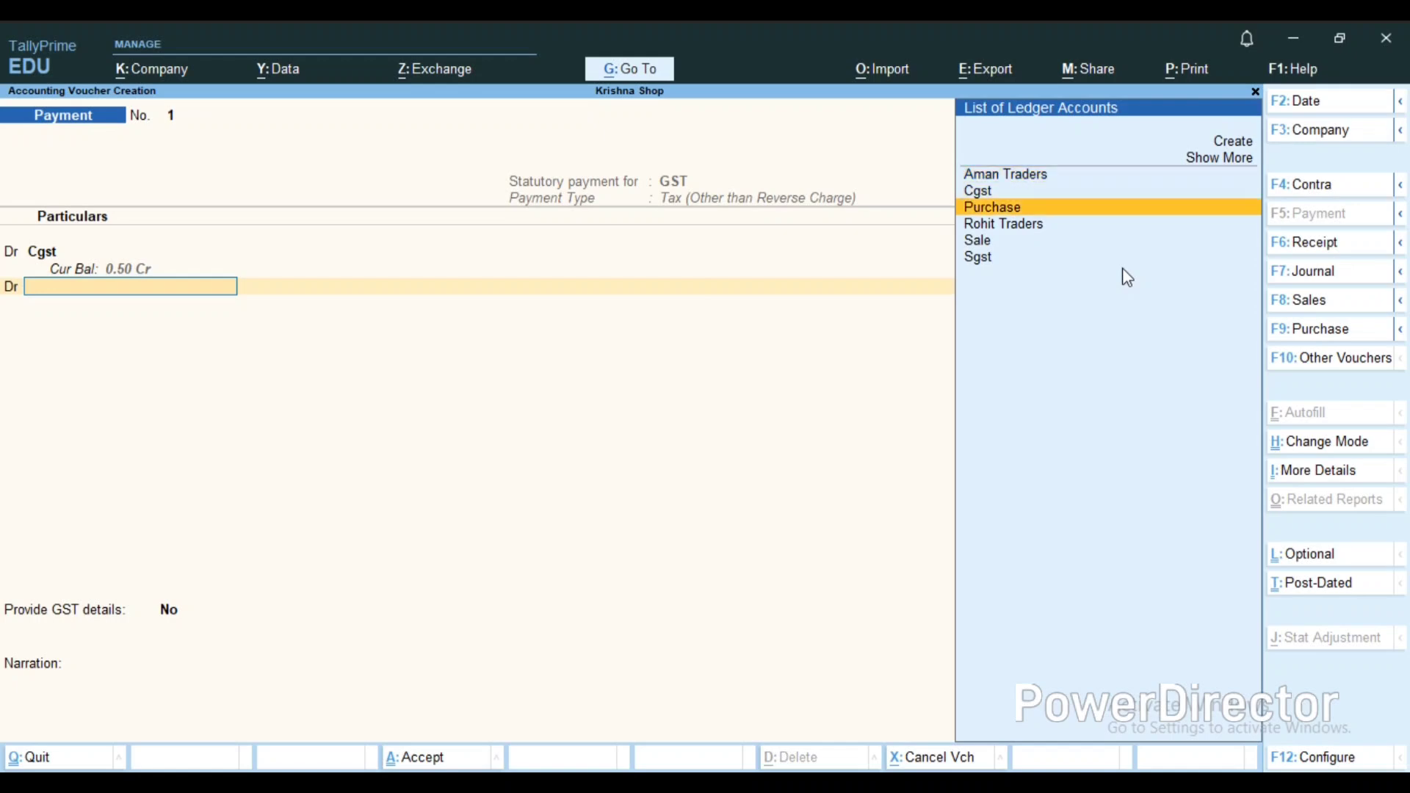
pyautogui.press('Return')
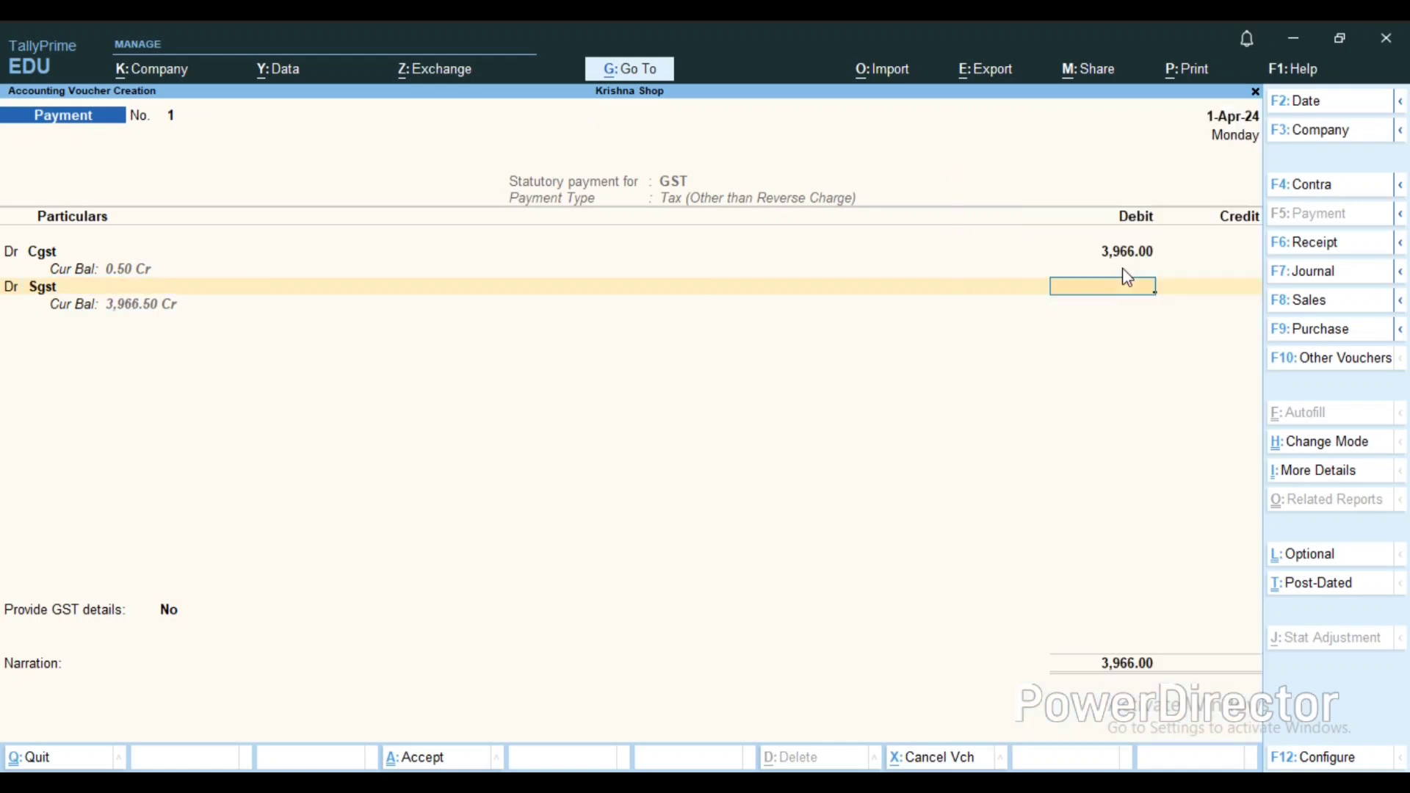
pyautogui.write('3,966')
pyautogui.press('Return')
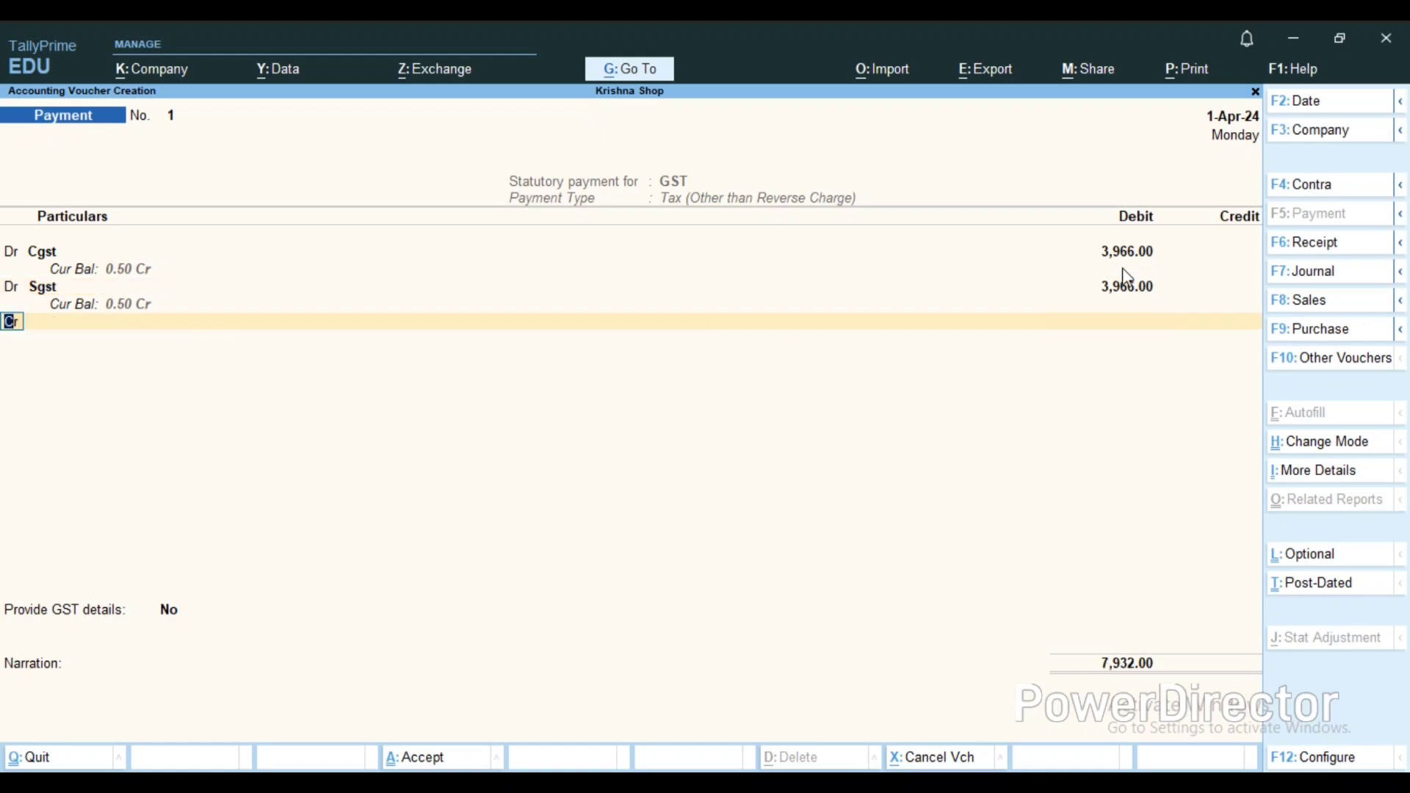
# Step: Credit the Cash ledger with 7,932, save the payment voucher and leave voucher entry
pyautogui.press('Return')
pyautogui.write('Cash')
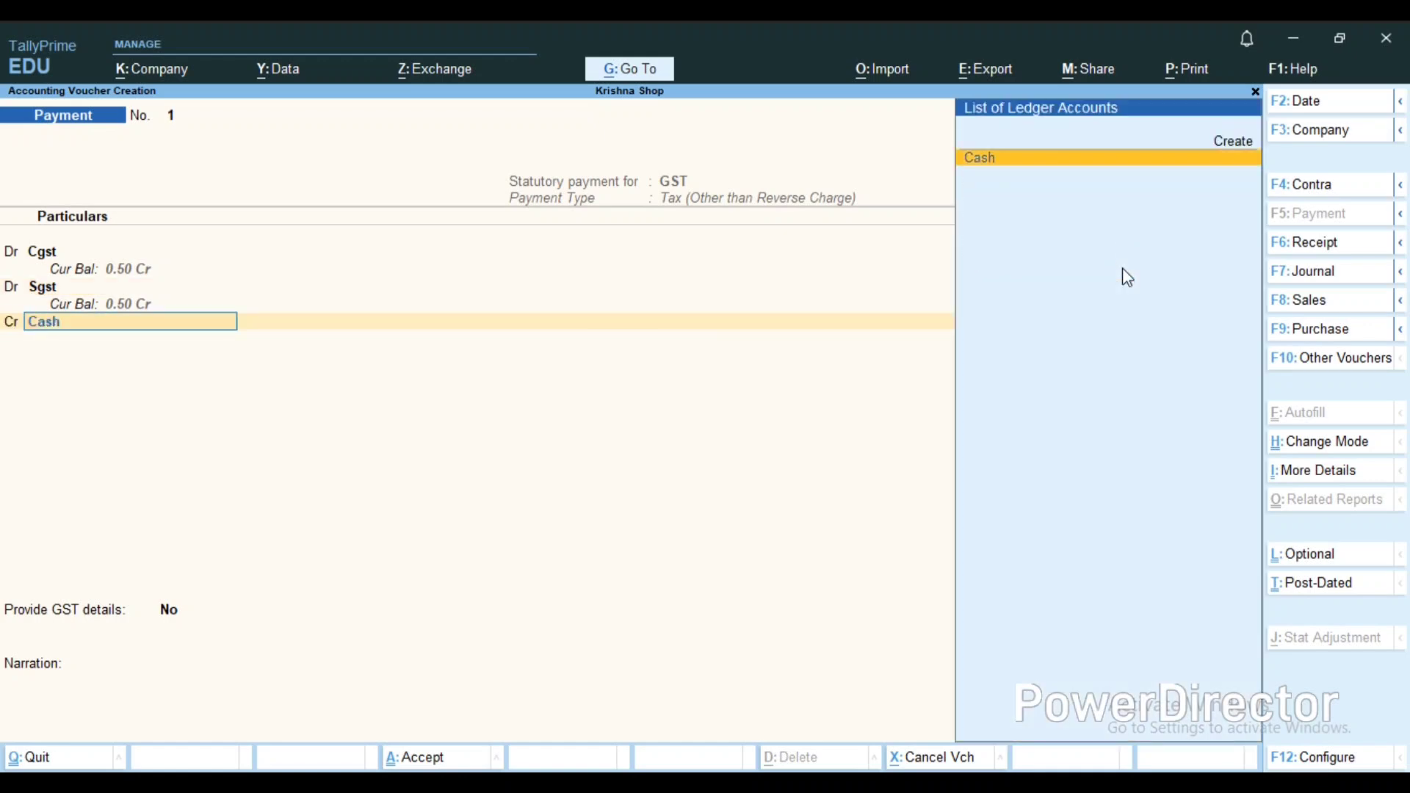
pyautogui.press('Return')
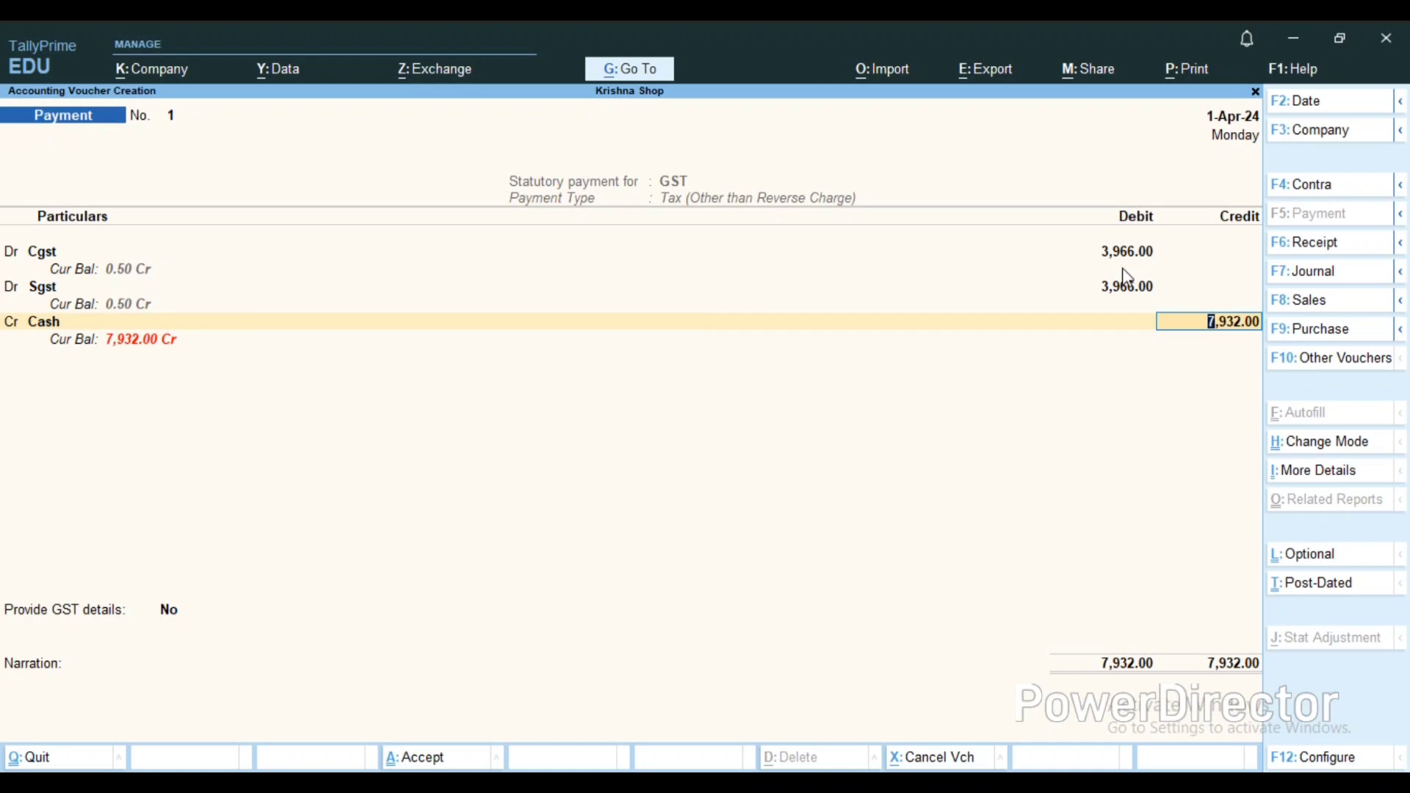
pyautogui.press('ctrl')
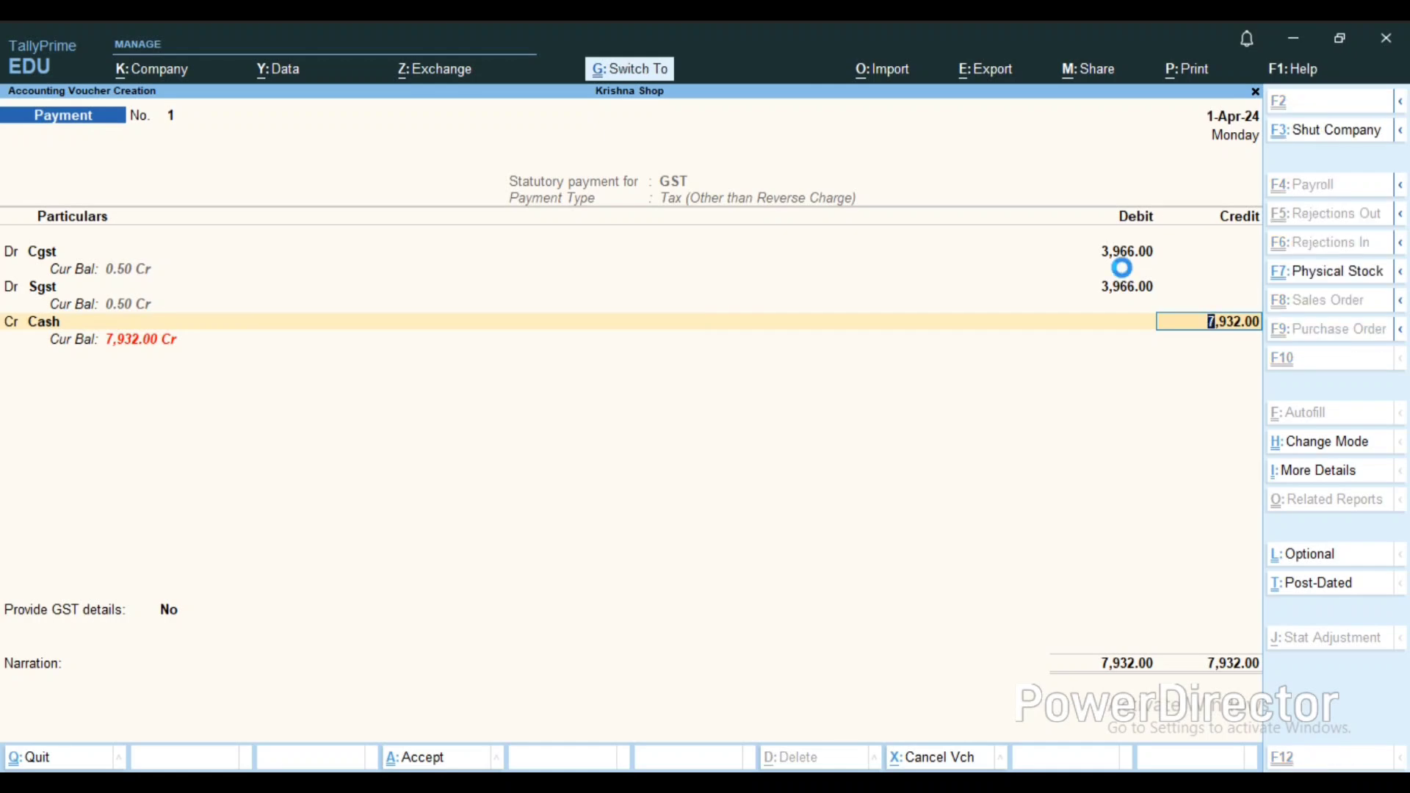
pyautogui.hotkey('ctrl', 'a')
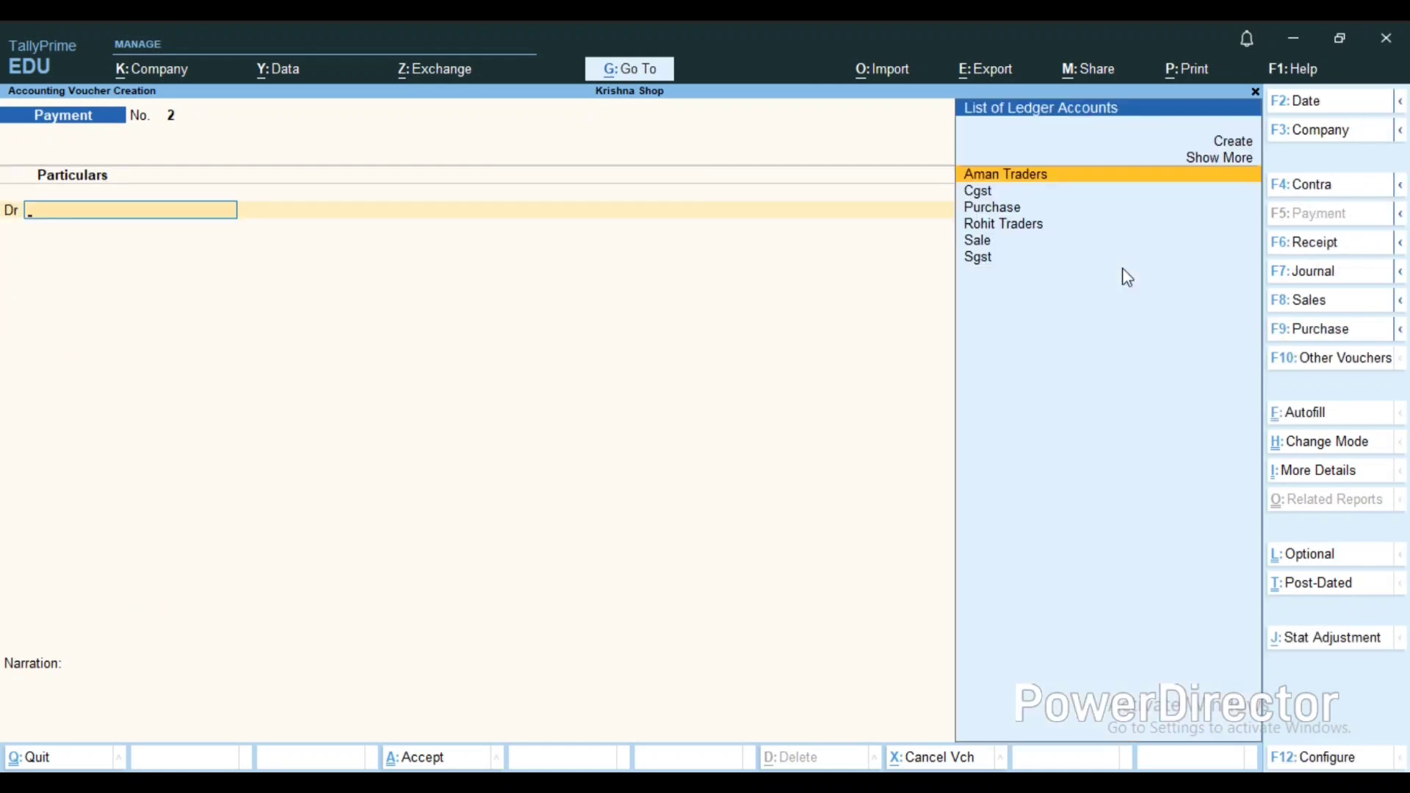
pyautogui.press('Escape')
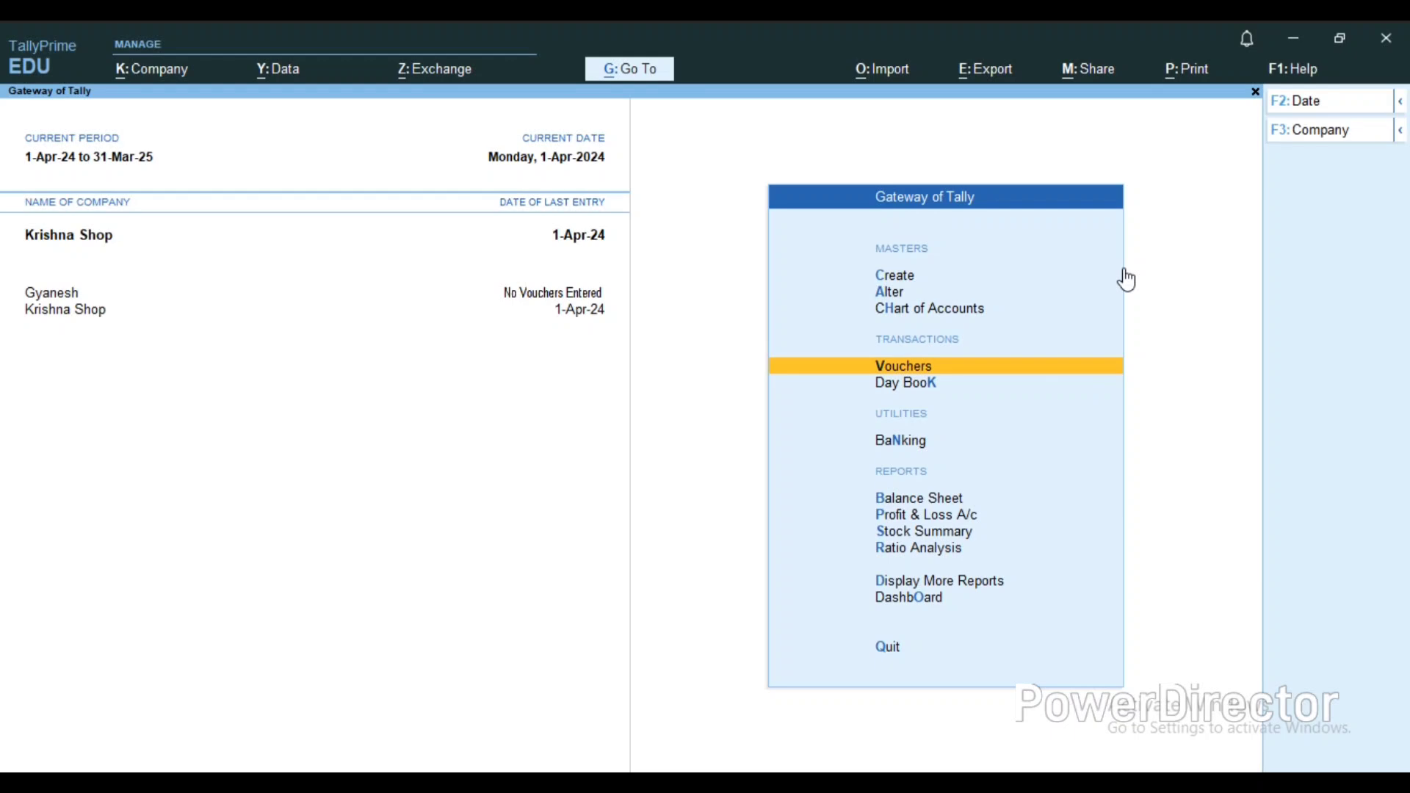
# Step: Open the Balance Sheet of Krishna Shop in detailed view
pyautogui.press('Down')
pyautogui.press('Down')
pyautogui.press('Down')
pyautogui.press('Down')
pyautogui.press('Up')
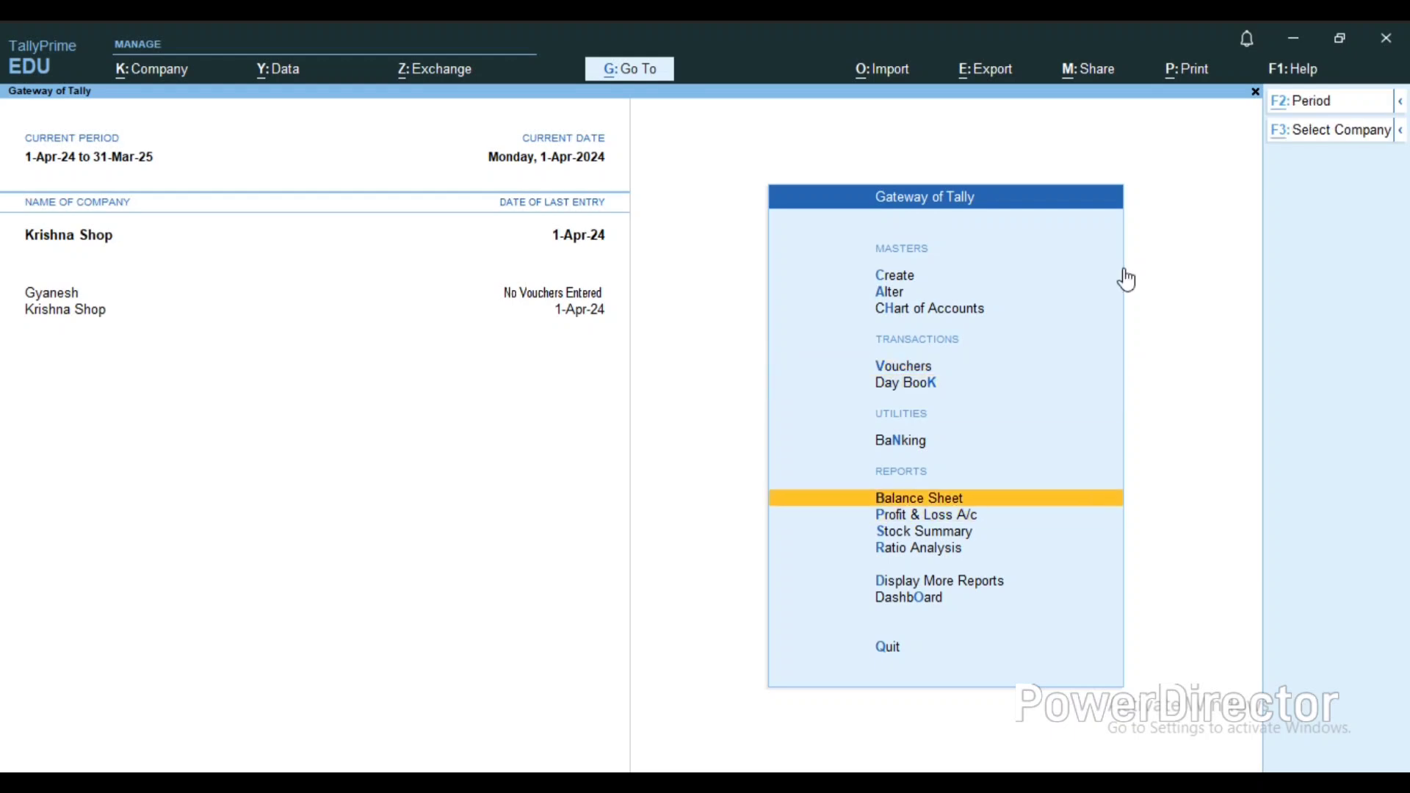
pyautogui.press('Return')
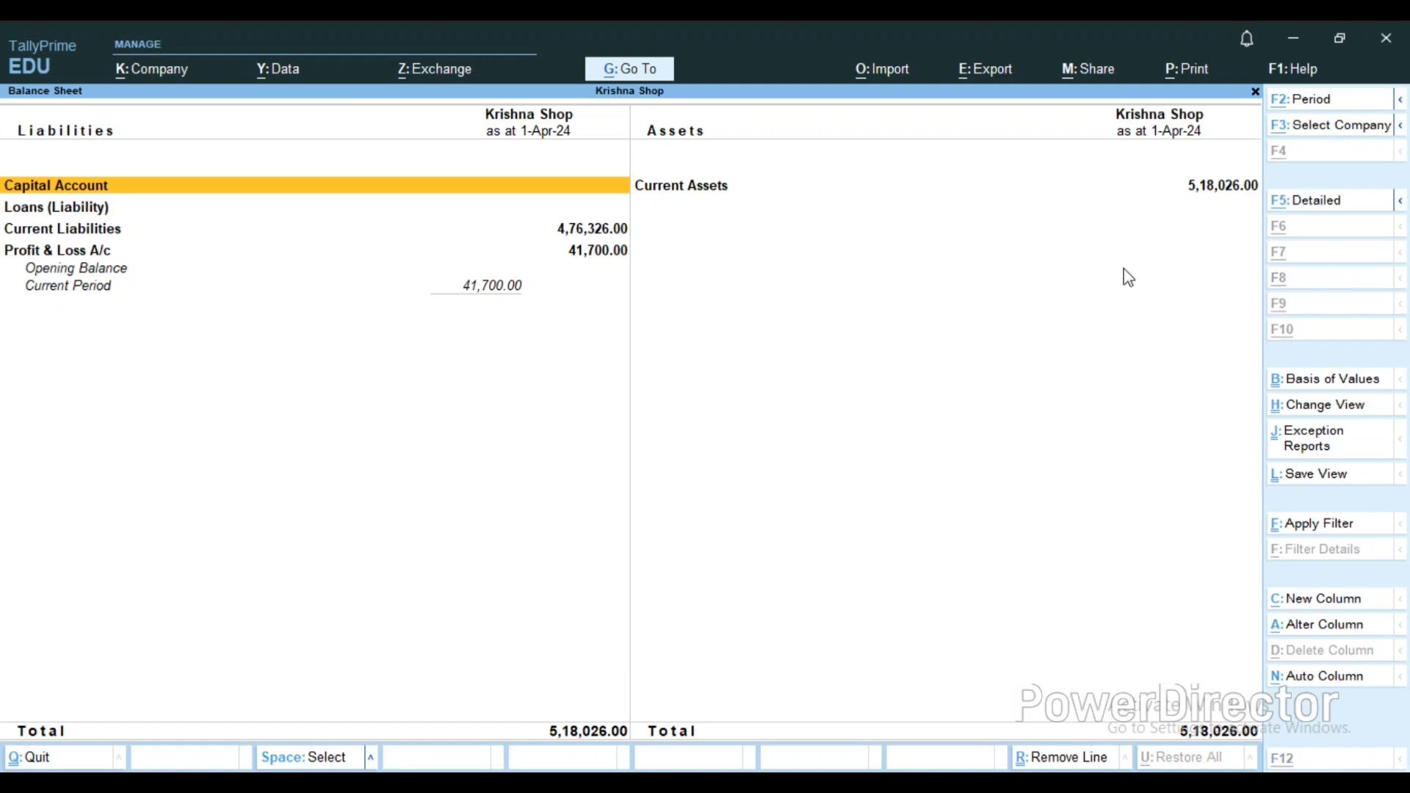
pyautogui.hotkey('alt', 'F5')
# Step: Check the remaining Cgst and Sgst balances under Duties & Taxes, then close the Balance Sheet
pyautogui.press('Down')
pyautogui.press('Down')
pyautogui.press('Down')
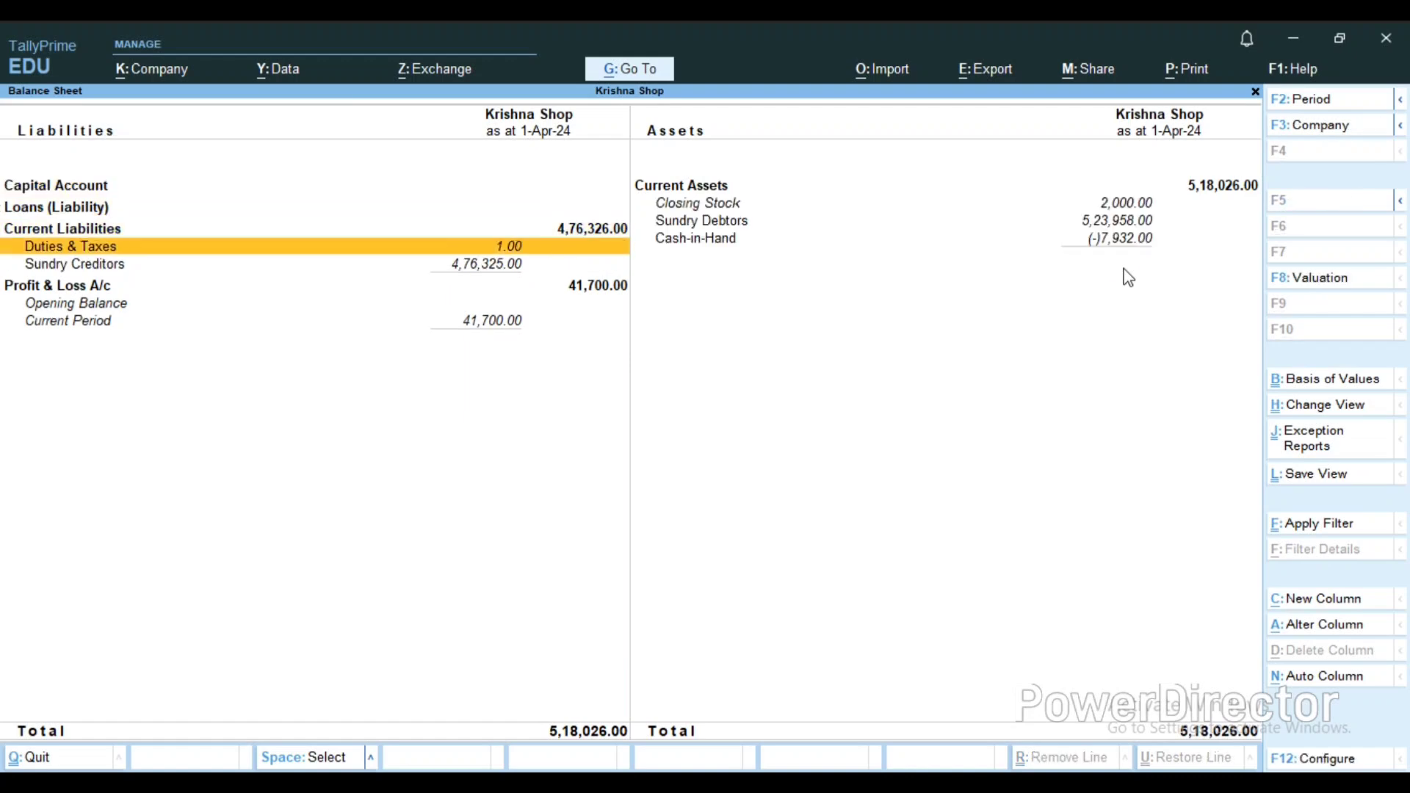
pyautogui.press('Return')
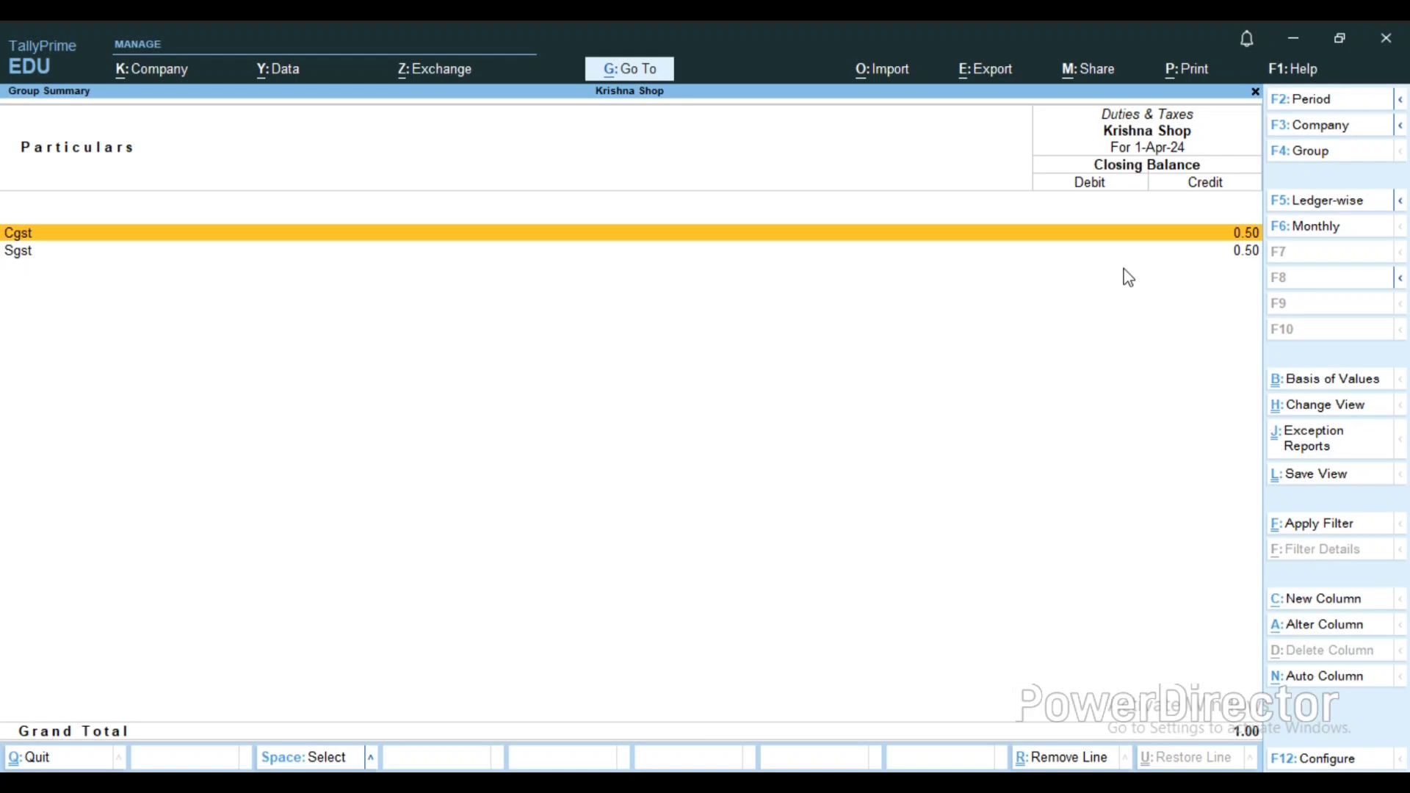
pyautogui.press('Escape')
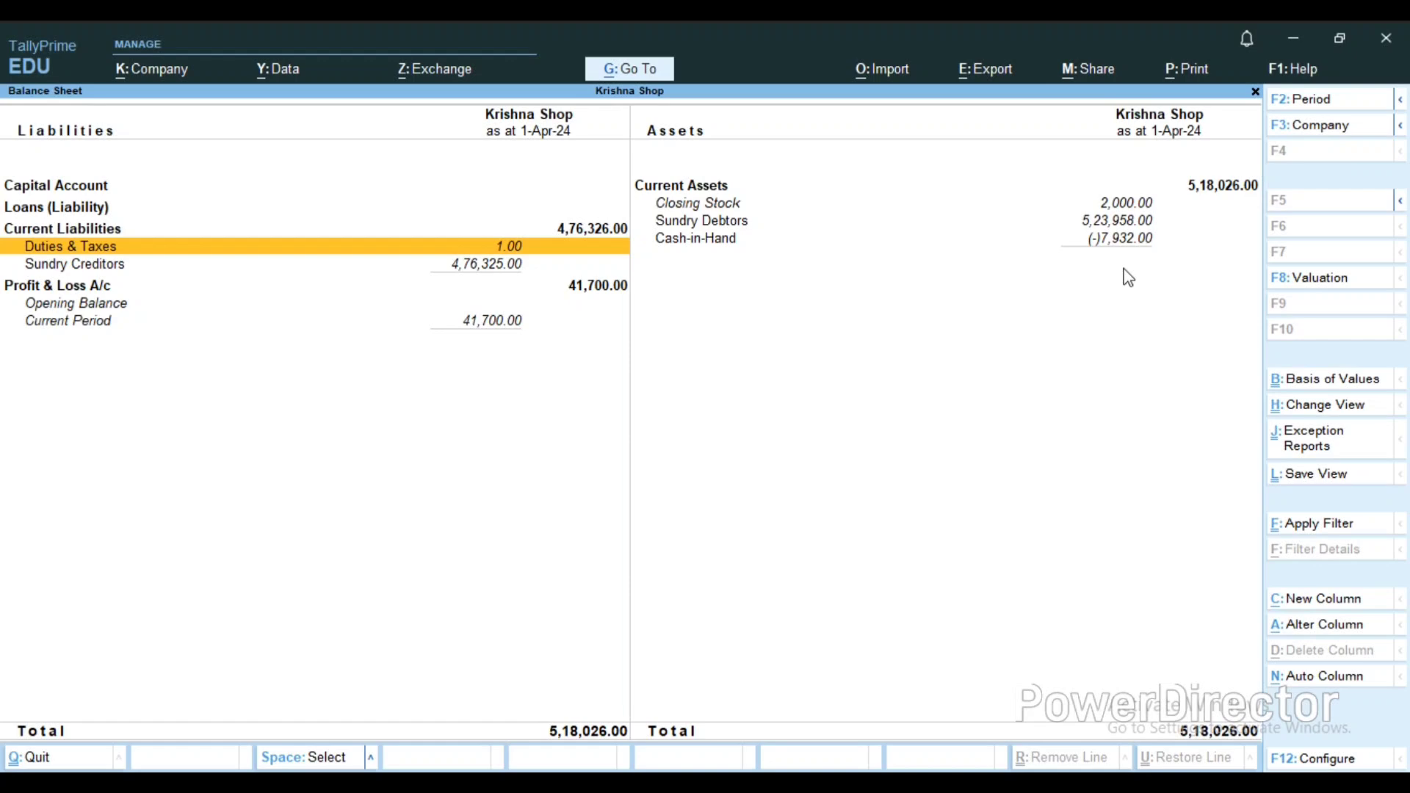
pyautogui.press('Escape')
# Step: Reopen the saved GST payment voucher No. 1 for alteration
pyautogui.press('Up')
pyautogui.press('Up')
pyautogui.press('Up')
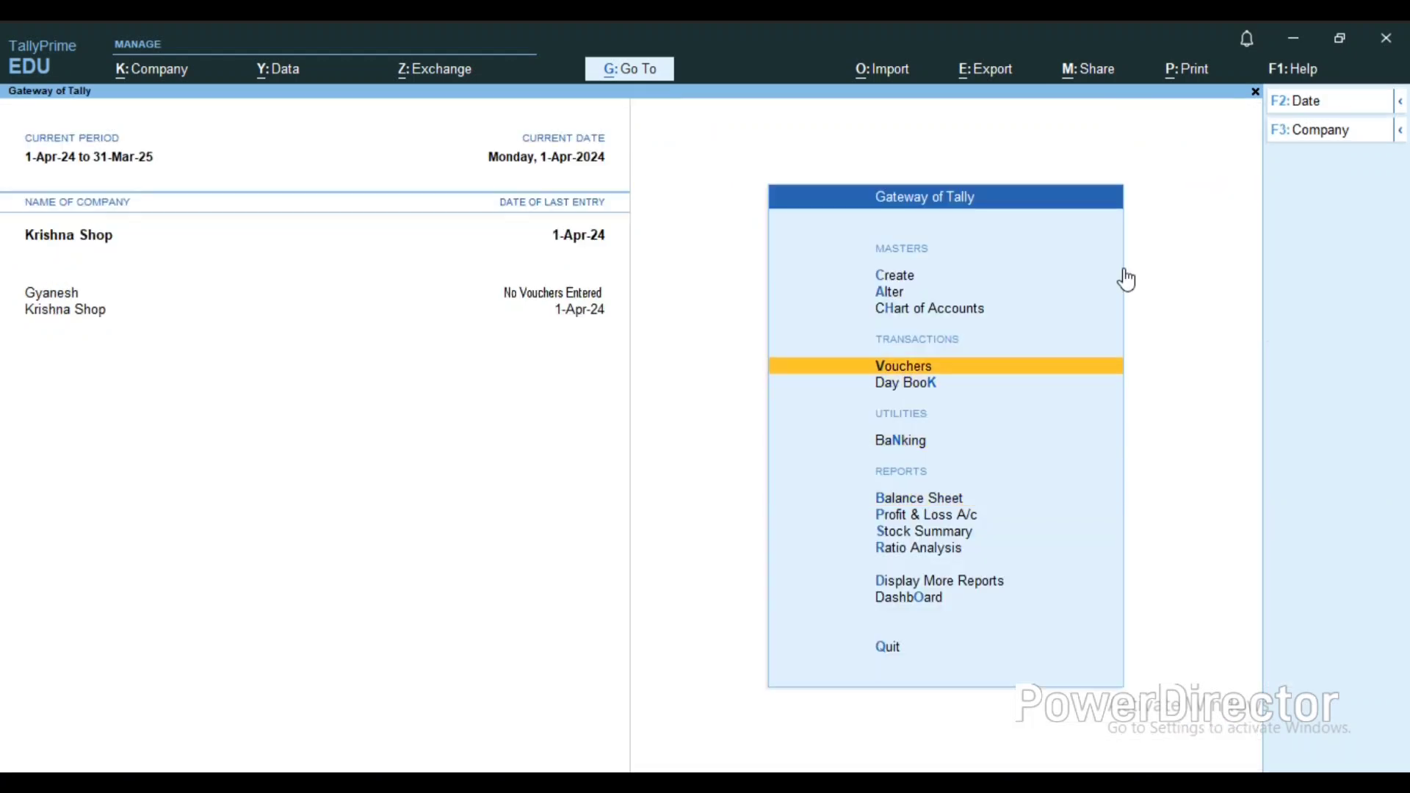
pyautogui.press('Return')
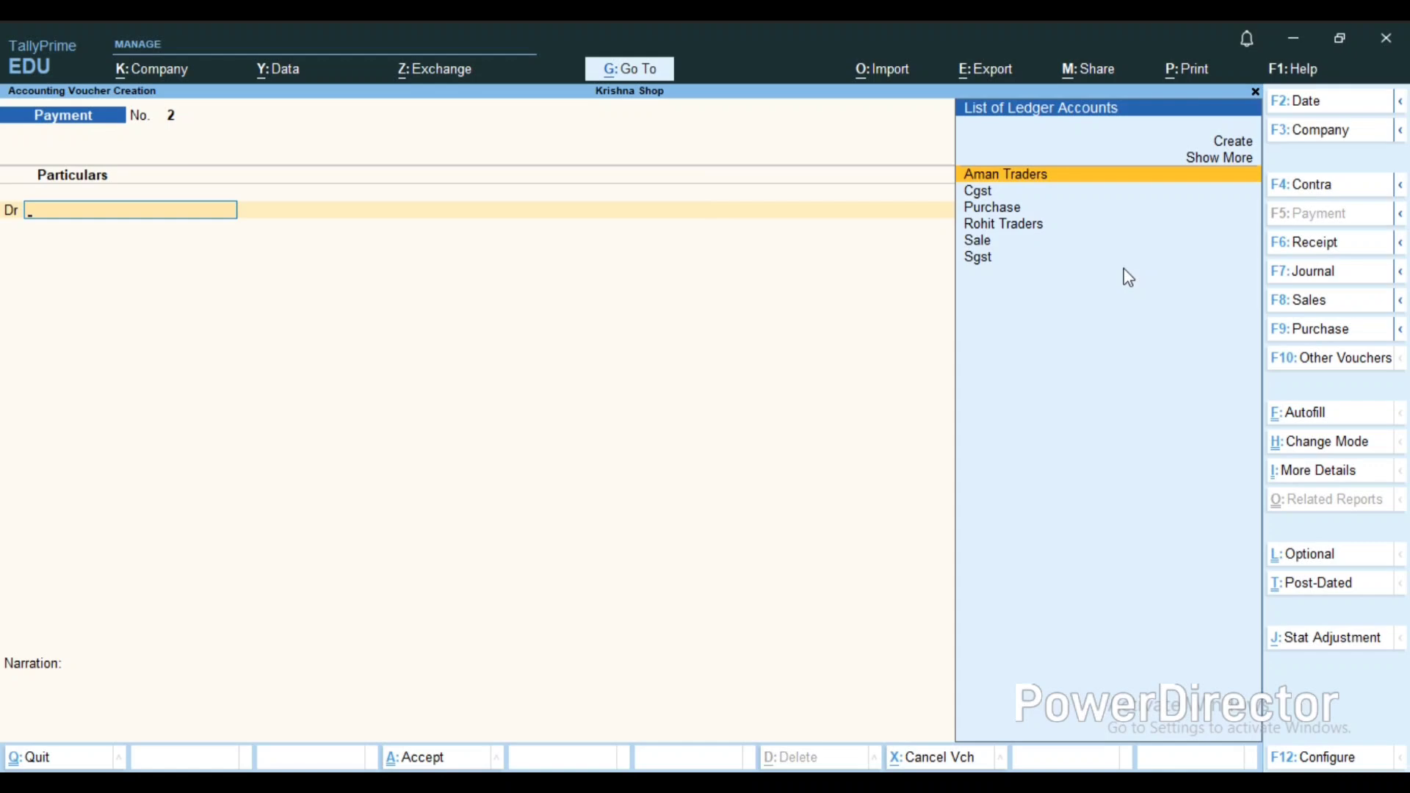
pyautogui.press('pageup')
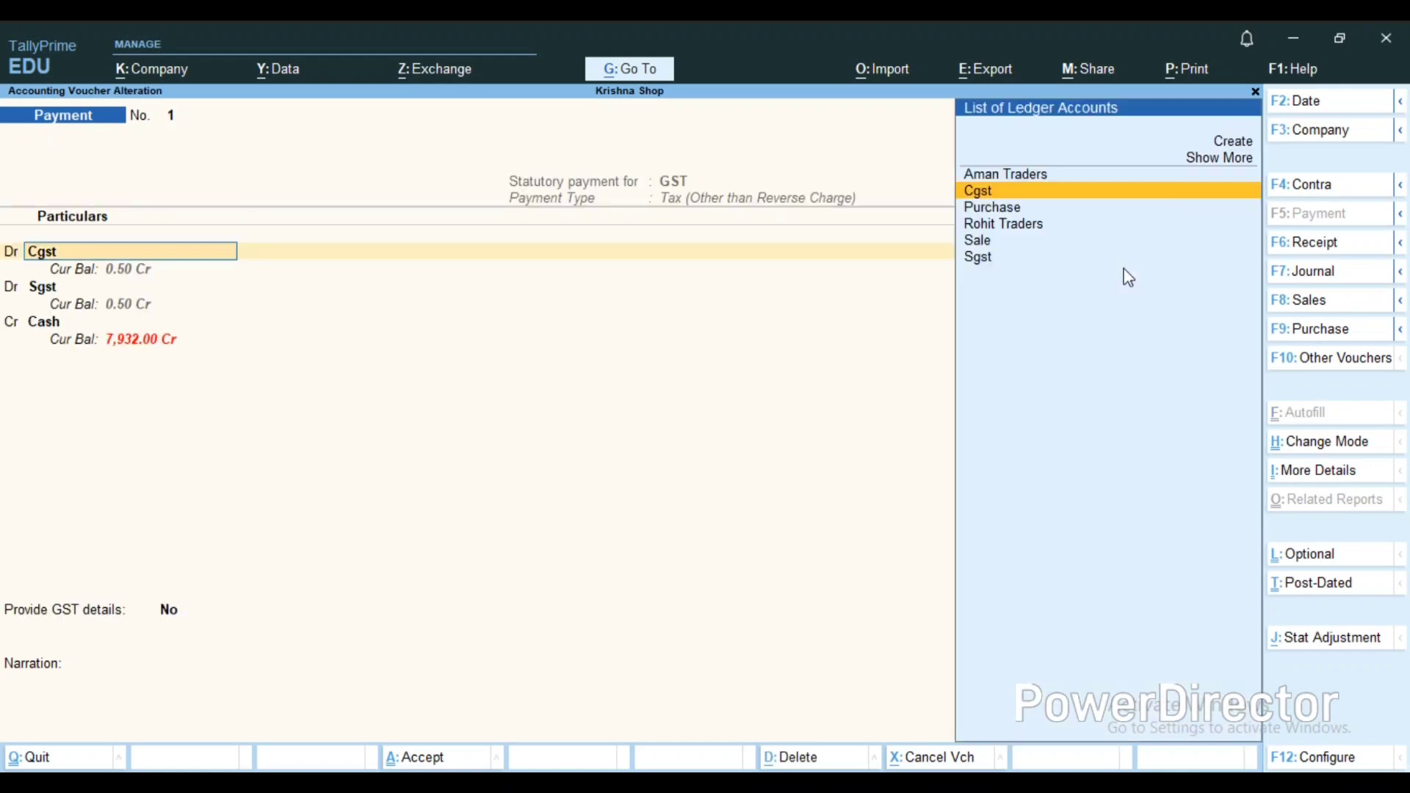
# Step: Set the Cgst debit amount to 3,966.50 in the payment voucher
pyautogui.press('Return')
pyautogui.press('Return')
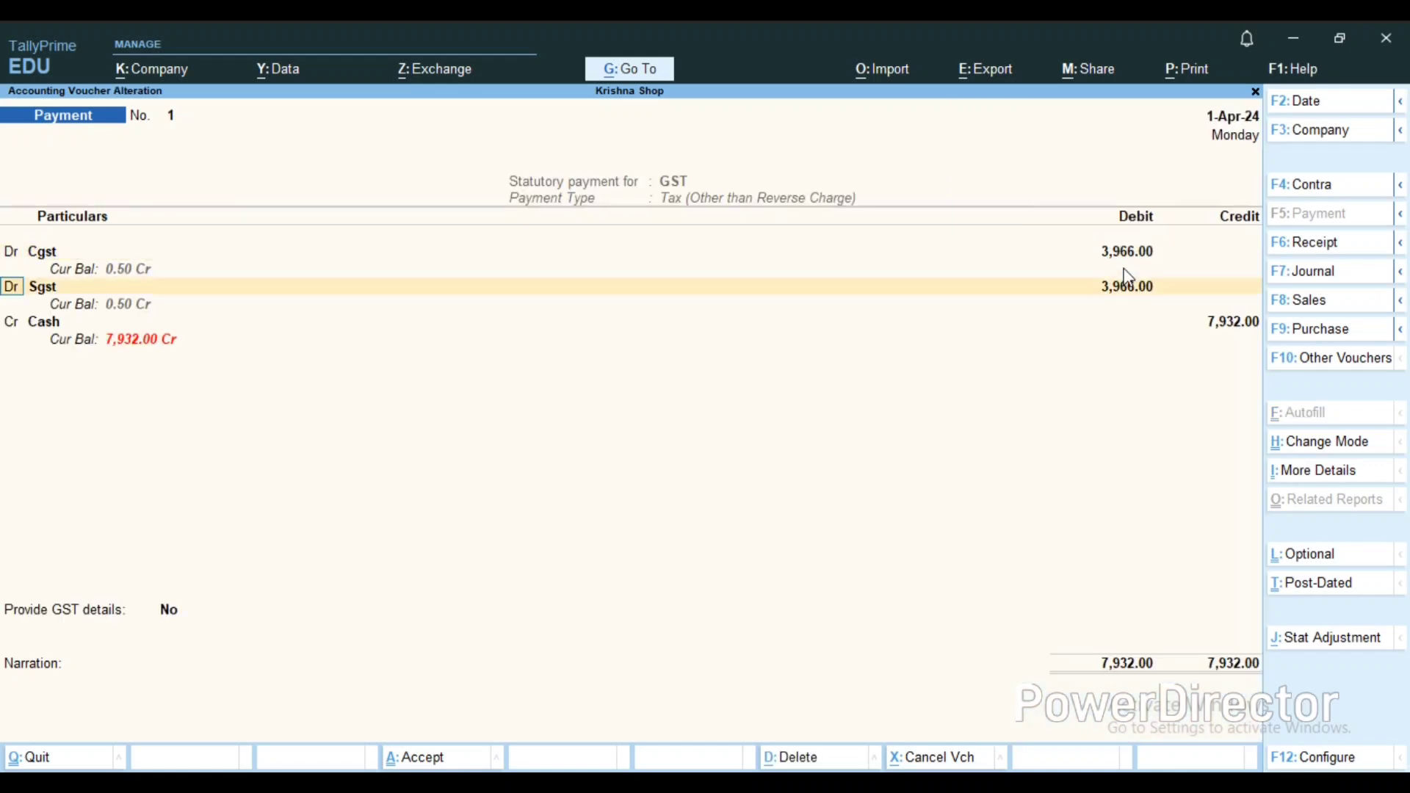
pyautogui.press('BackSpace')
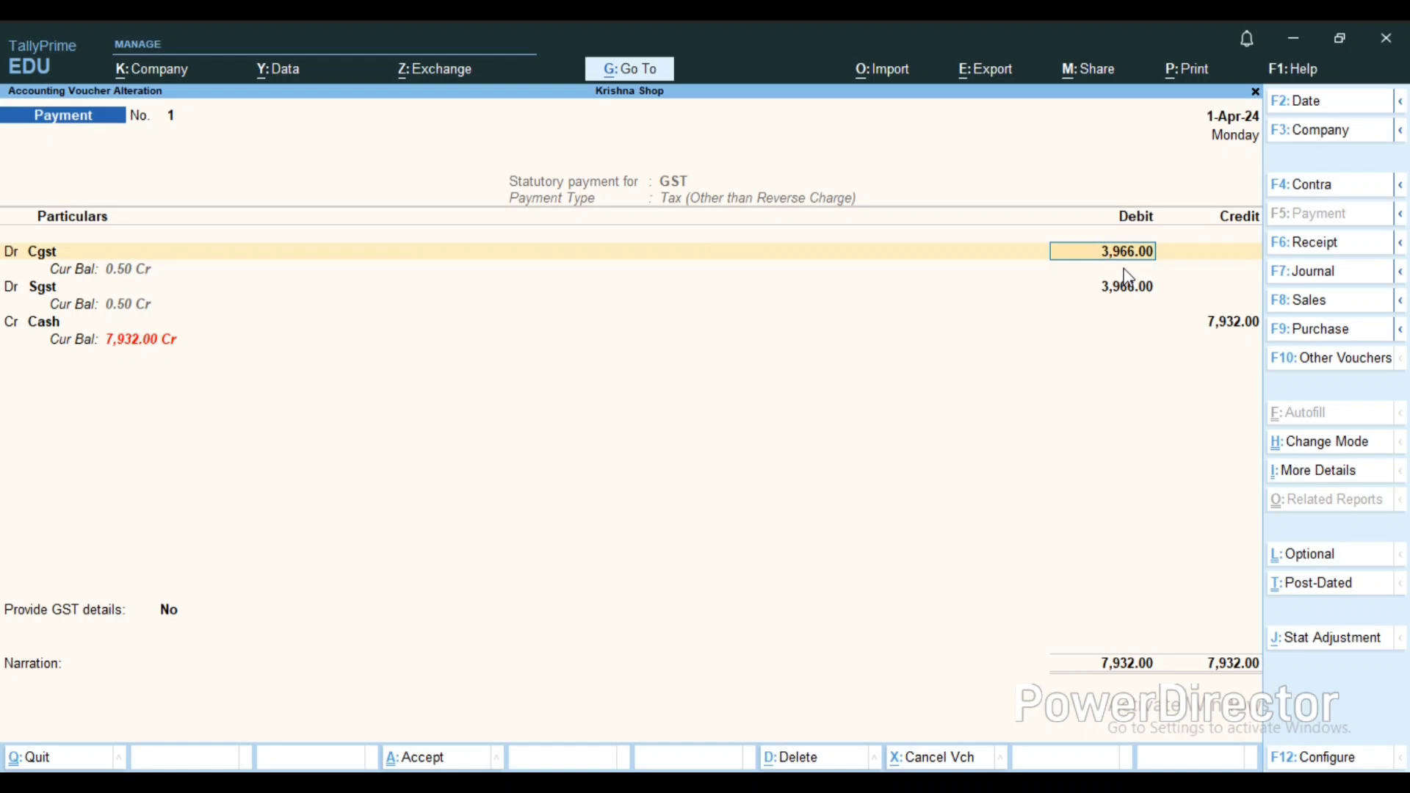
pyautogui.press('BackSpace')
pyautogui.press('Return')
pyautogui.press('Delete')
pyautogui.press('Delete')
pyautogui.press('Delete')
pyautogui.press('Delete')
pyautogui.press('Delete')
pyautogui.press('Delete')
pyautogui.write('3966.50')
pyautogui.press('Return')
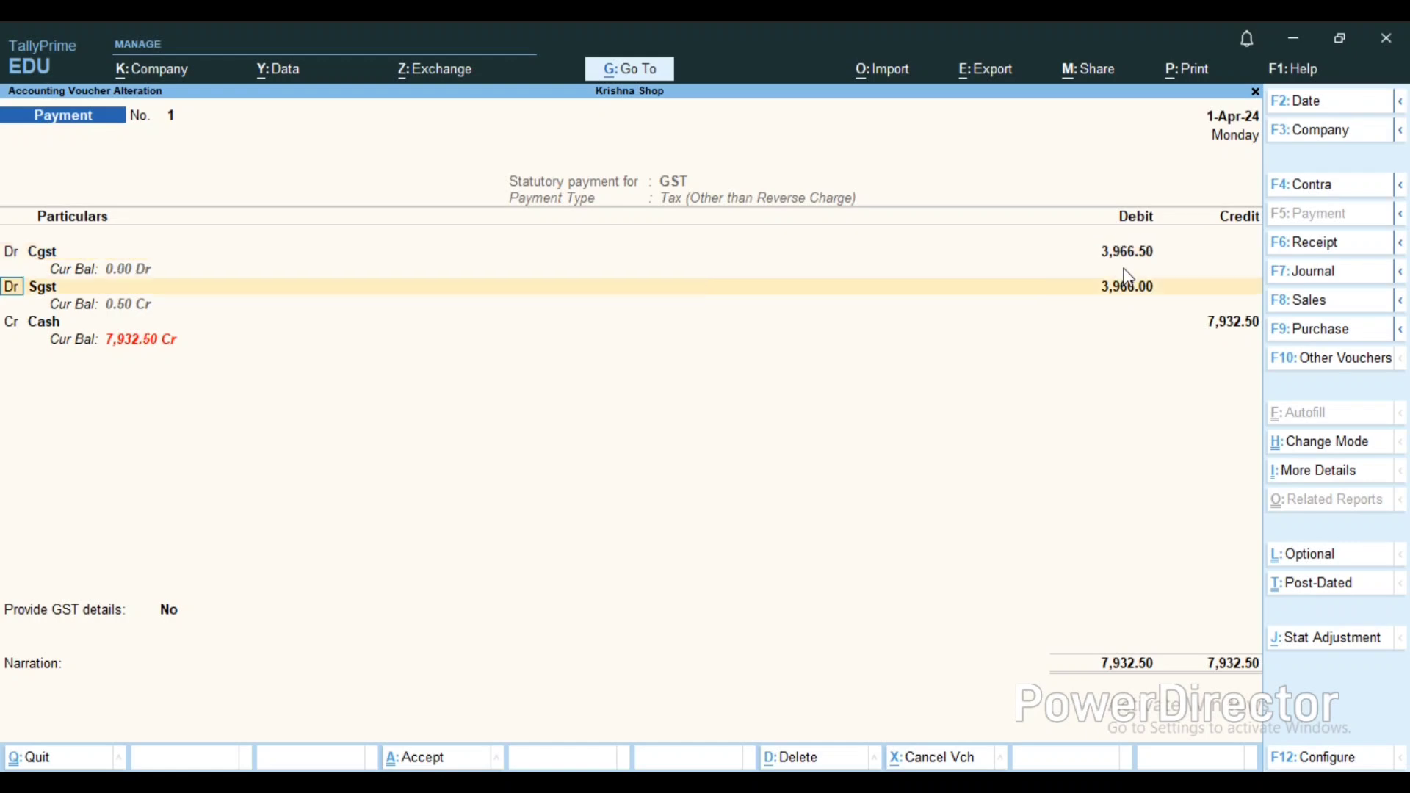
# Step: Set the Sgst debit amount to 3,966.50 in the payment voucher
pyautogui.press('Return')
pyautogui.press('Return')
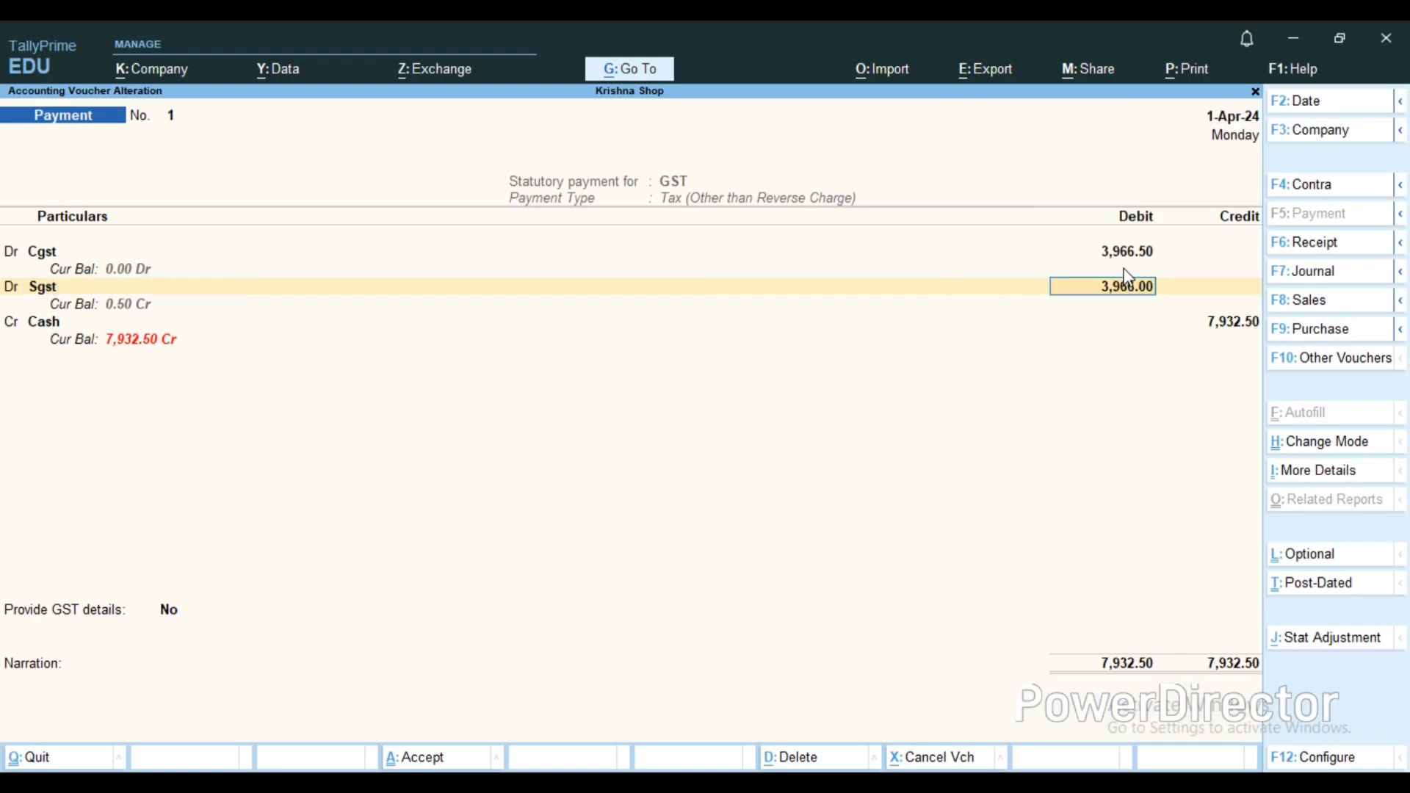
pyautogui.press('Delete')
pyautogui.press('Delete')
pyautogui.press('Delete')
pyautogui.press('Delete')
pyautogui.press('Delete')
pyautogui.press('Delete')
pyautogui.press('Delete')
pyautogui.write('3')
pyautogui.write('966.50')
pyautogui.press('Return')
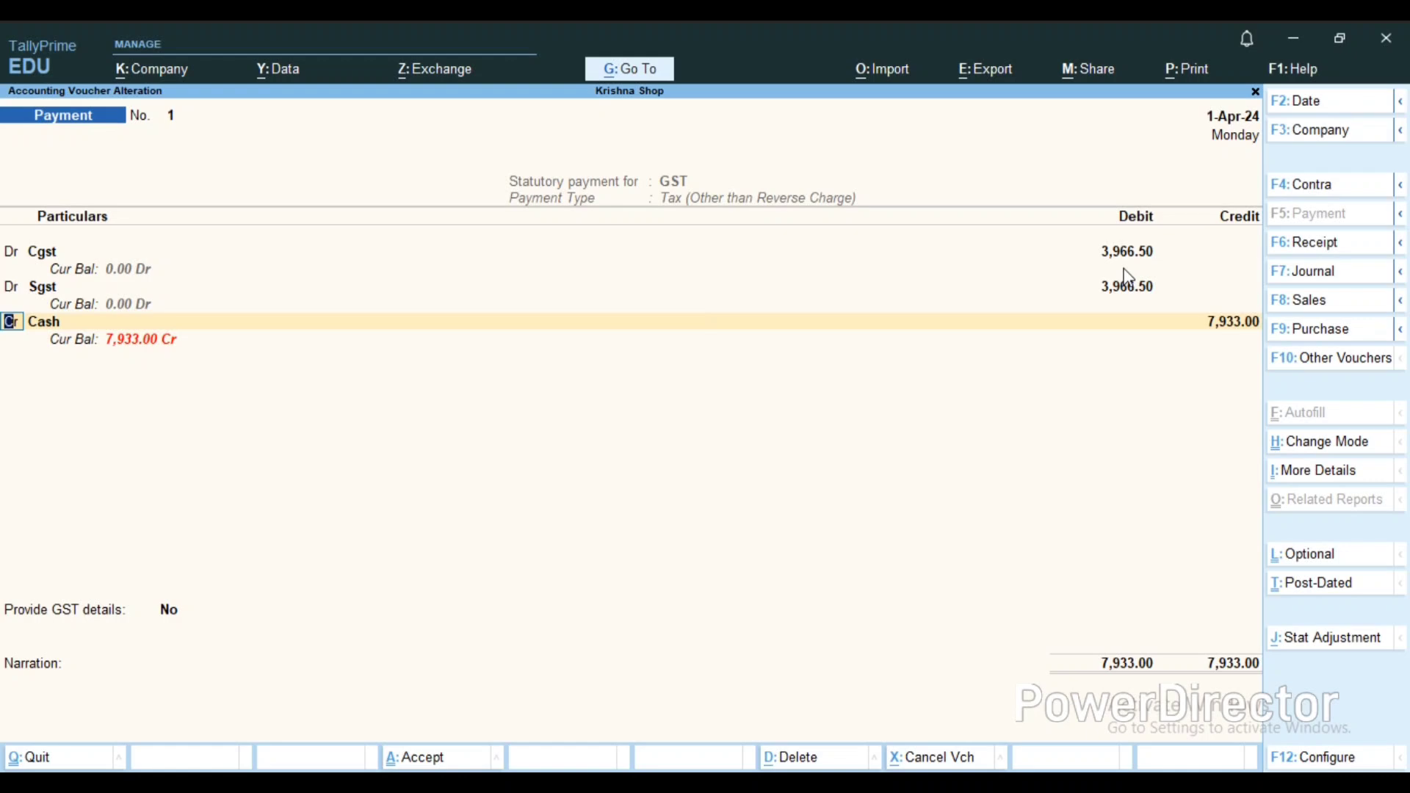
# Step: Accept the Cash credit of 7,933, keep Provide GST details at No, save the altered voucher and leave voucher entry
pyautogui.press('Return')
pyautogui.press('Return')
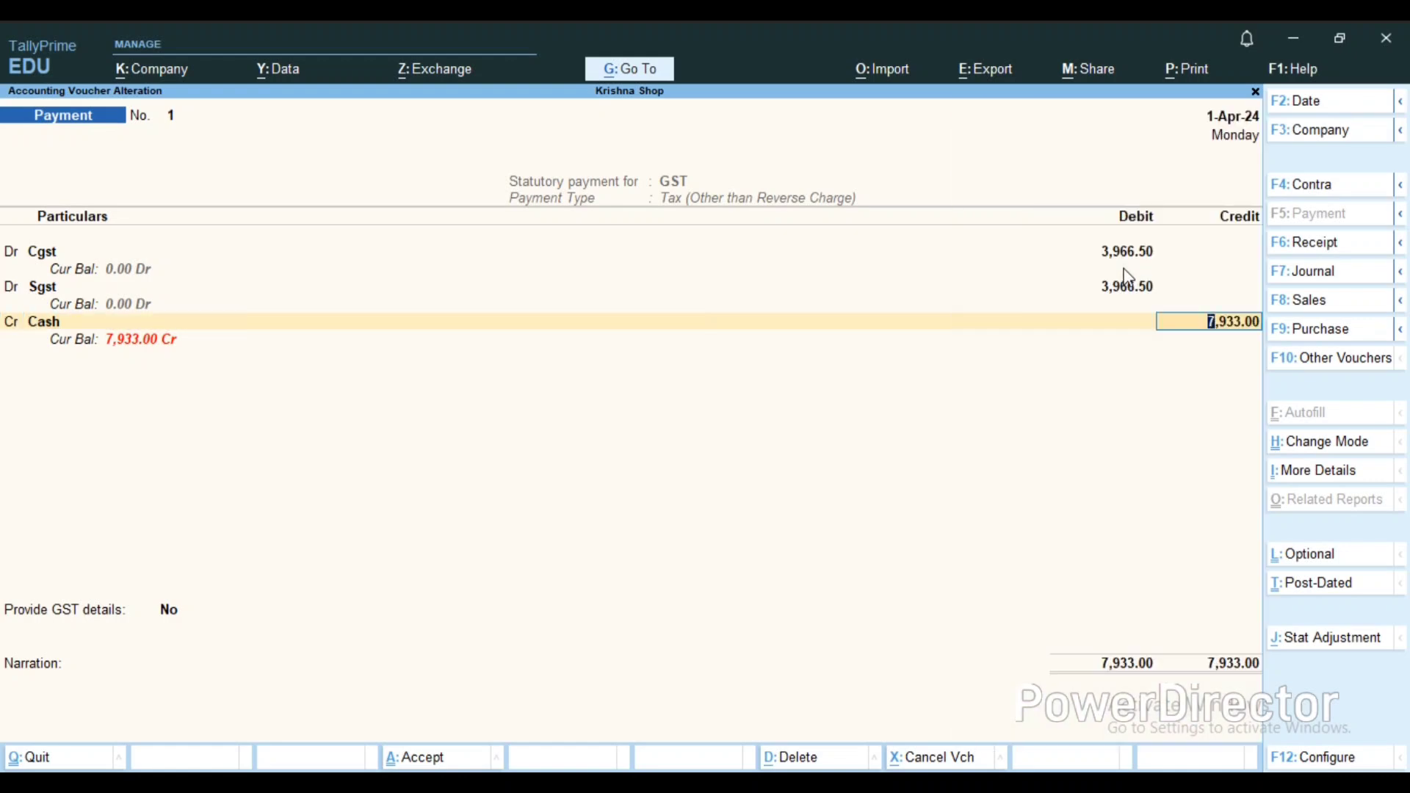
pyautogui.press('Return')
pyautogui.press('Return')
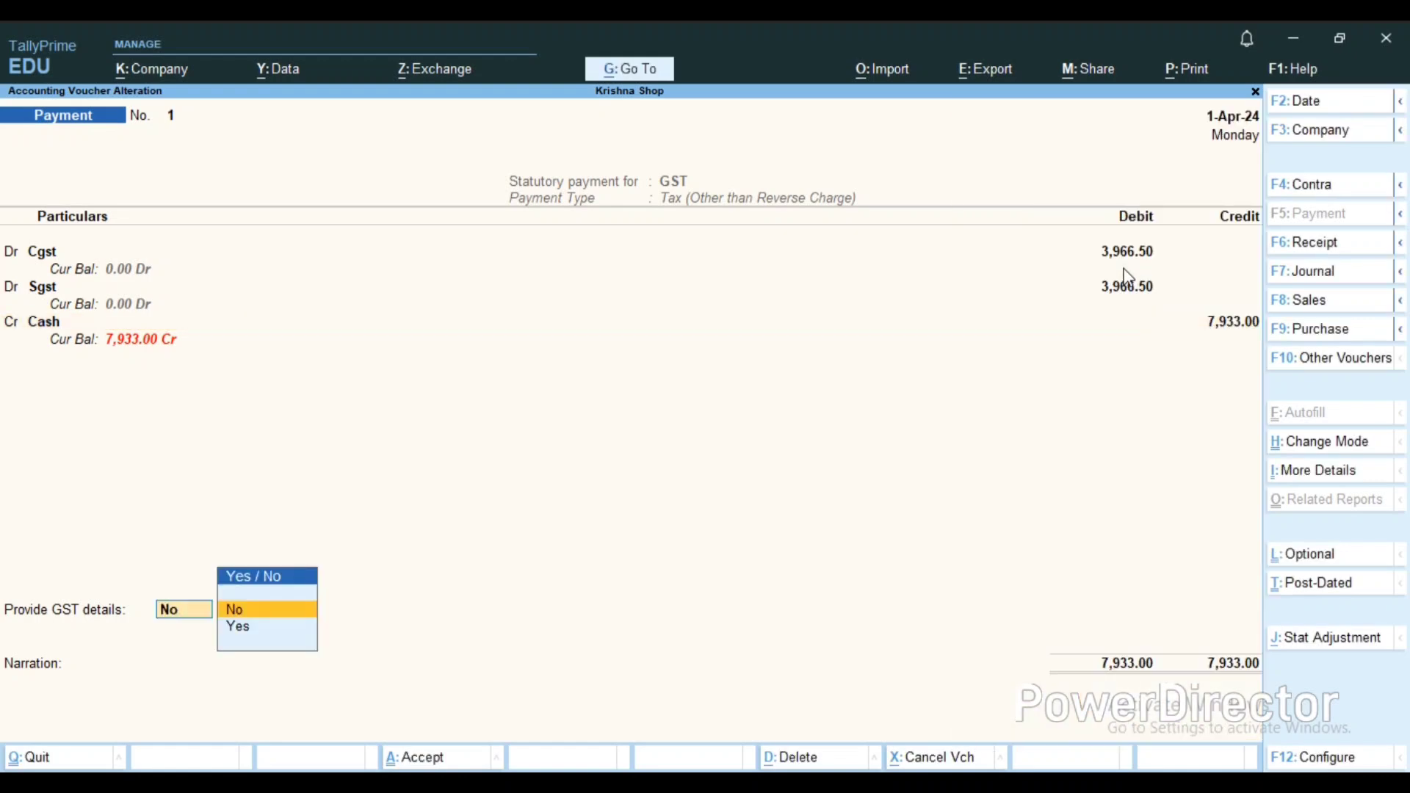
pyautogui.press('Return')
pyautogui.press('ctrl')
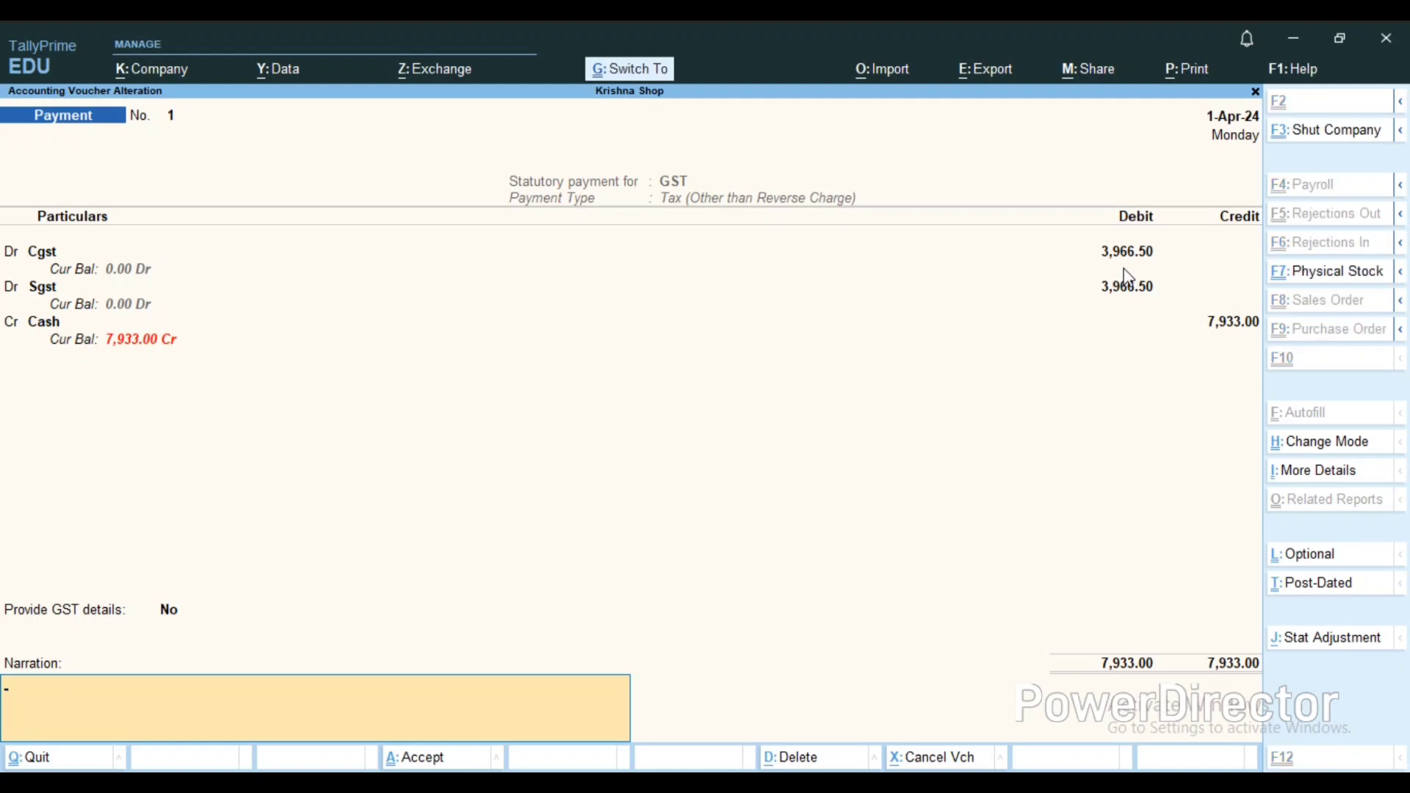
pyautogui.hotkey('ctrl', 'a')
pyautogui.press('Escape')
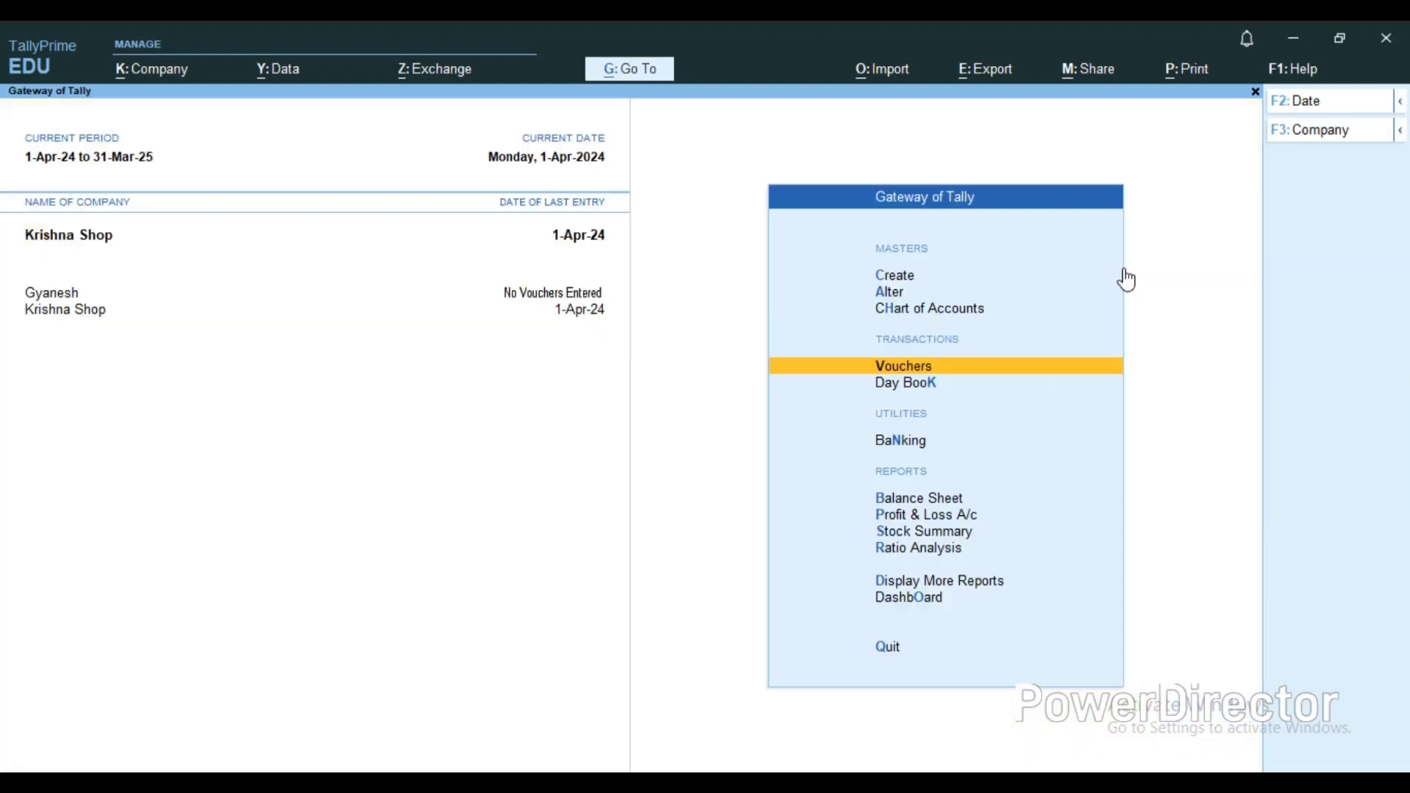
# Step: Examine Duties & Taxes in the detailed Balance Sheet for any outstanding GST, then close the report
pyautogui.press('b')
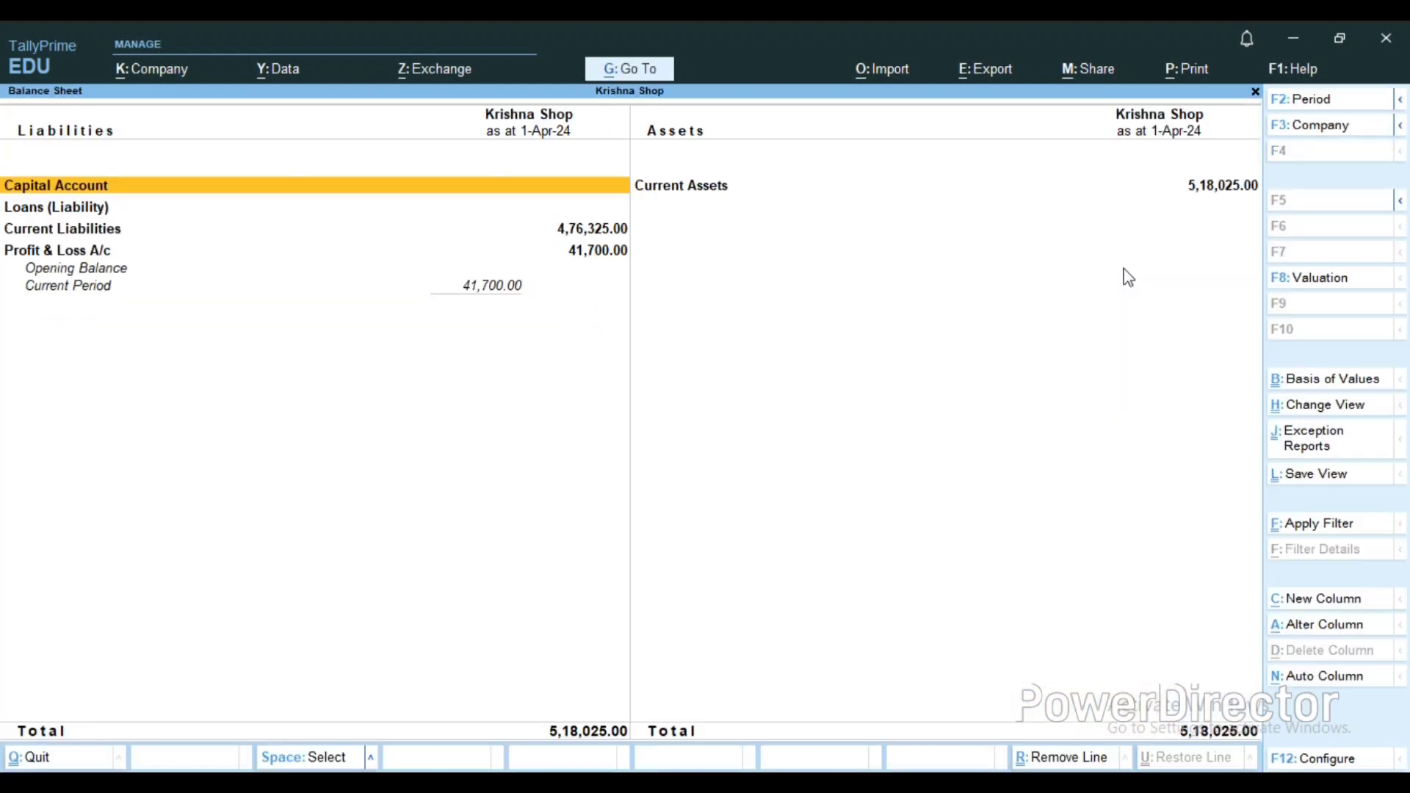
pyautogui.hotkey('alt', 'F5')
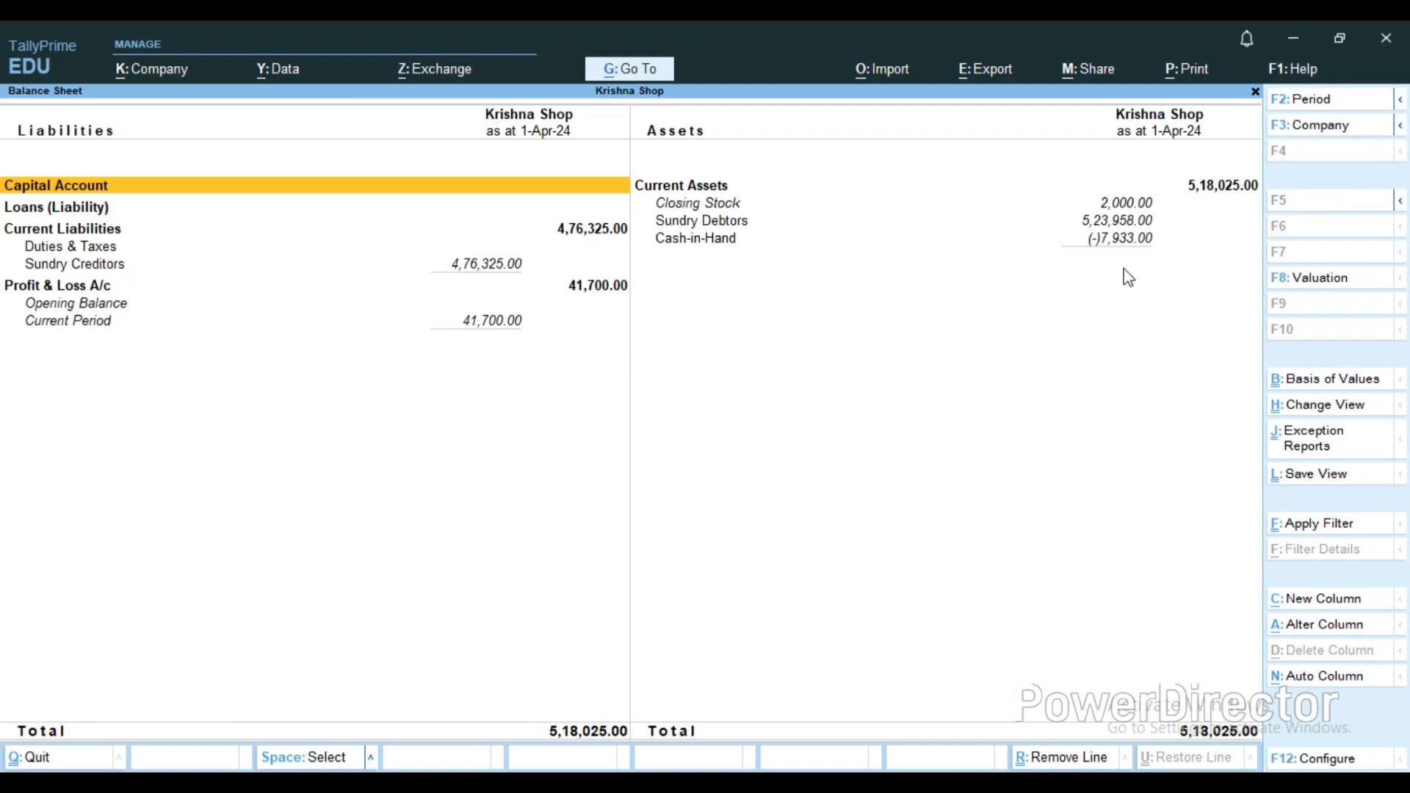
pyautogui.press('Down')
pyautogui.press('Down')
pyautogui.press('Down')
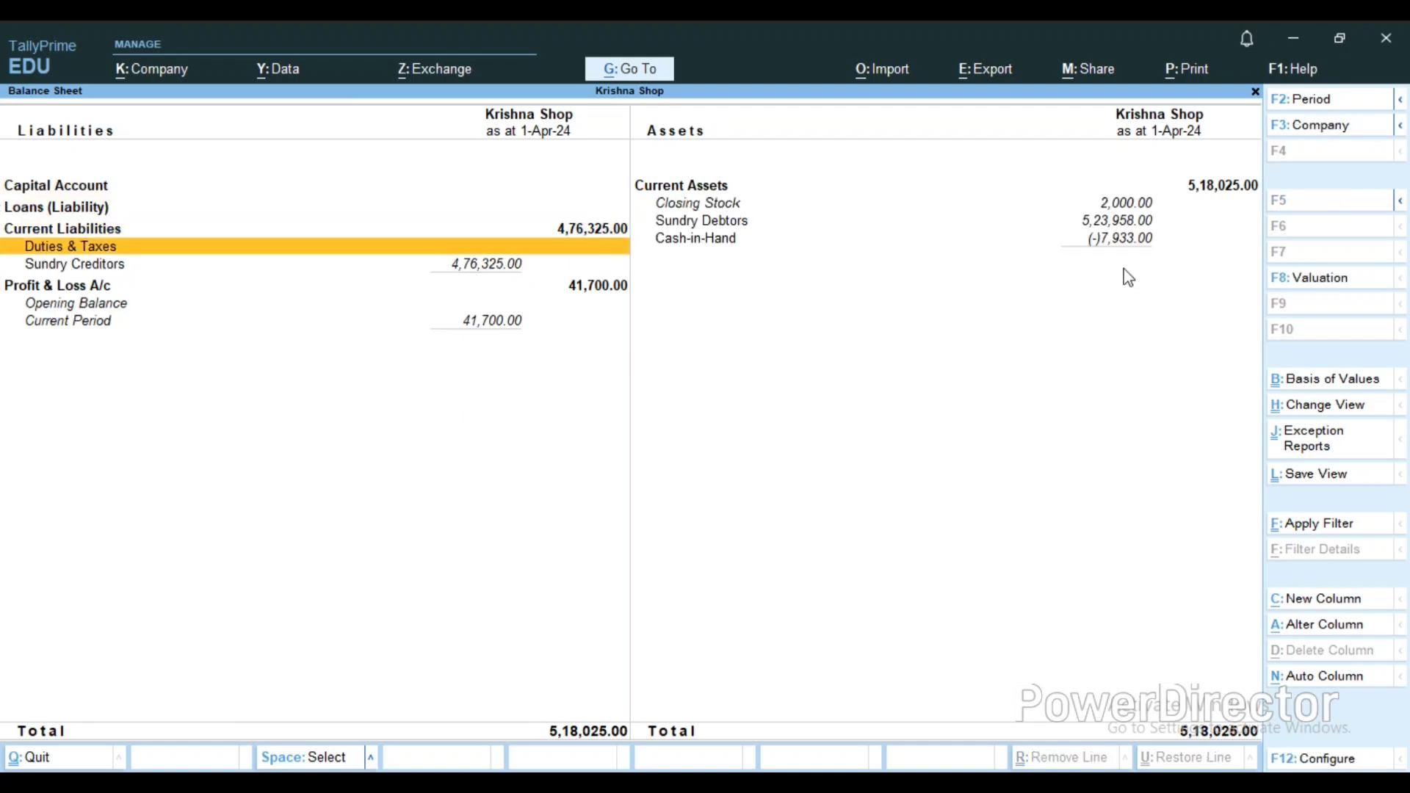
pyautogui.press('Return')
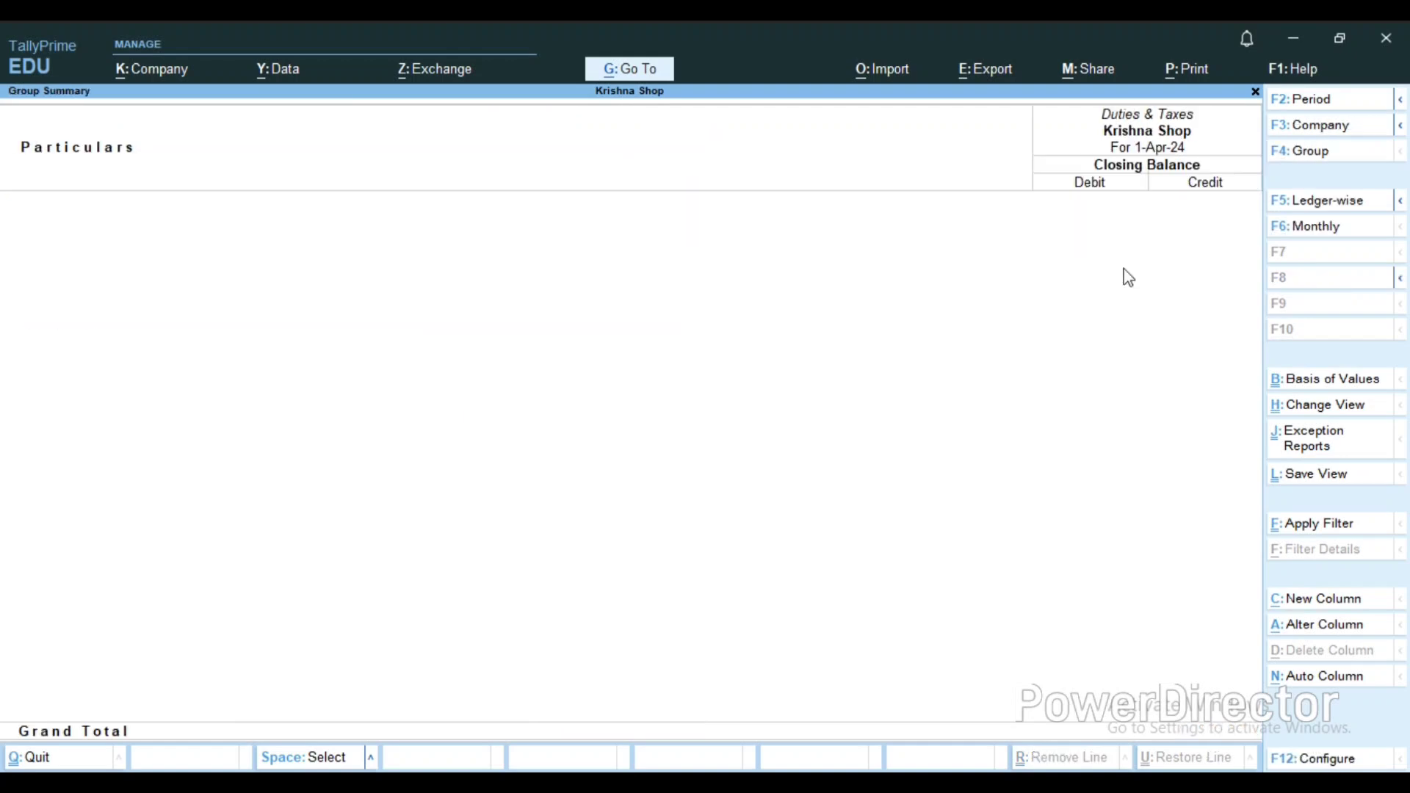
pyautogui.press('Escape')
pyautogui.press('Escape')
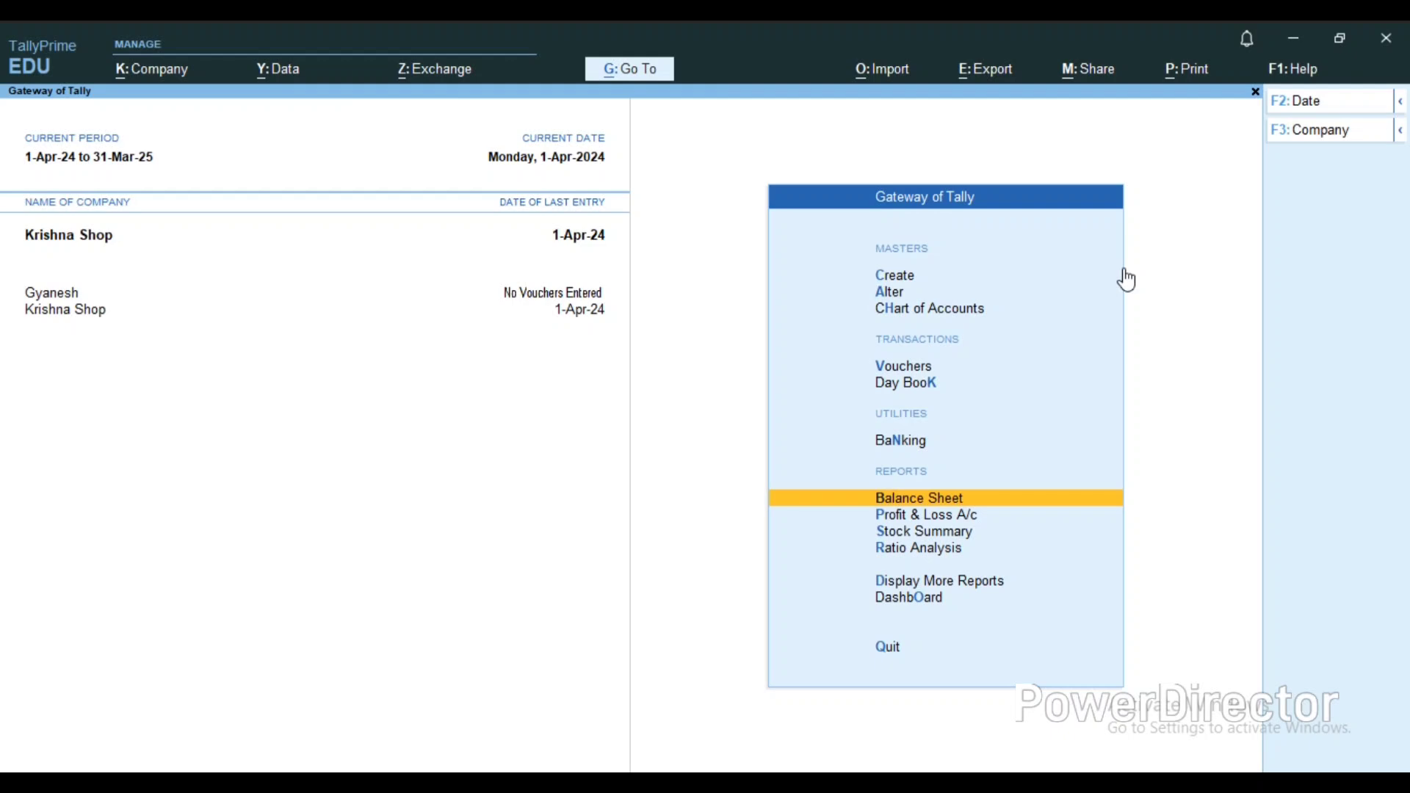
# Step: Open the Stock Summary and view the items in the Furniture stock group
pyautogui.press('Down')
pyautogui.press('Down')
pyautogui.press('Return')
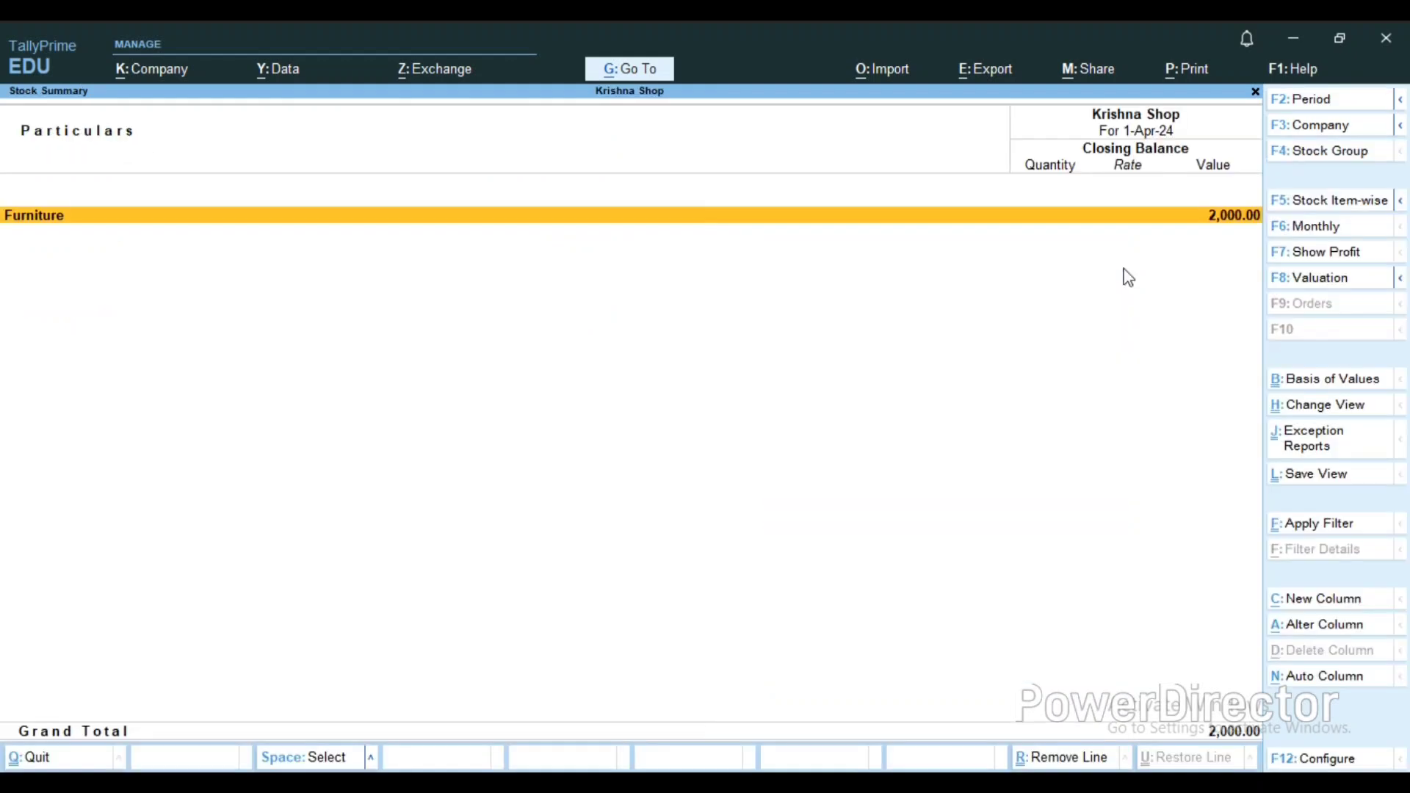
pyautogui.press('Return')
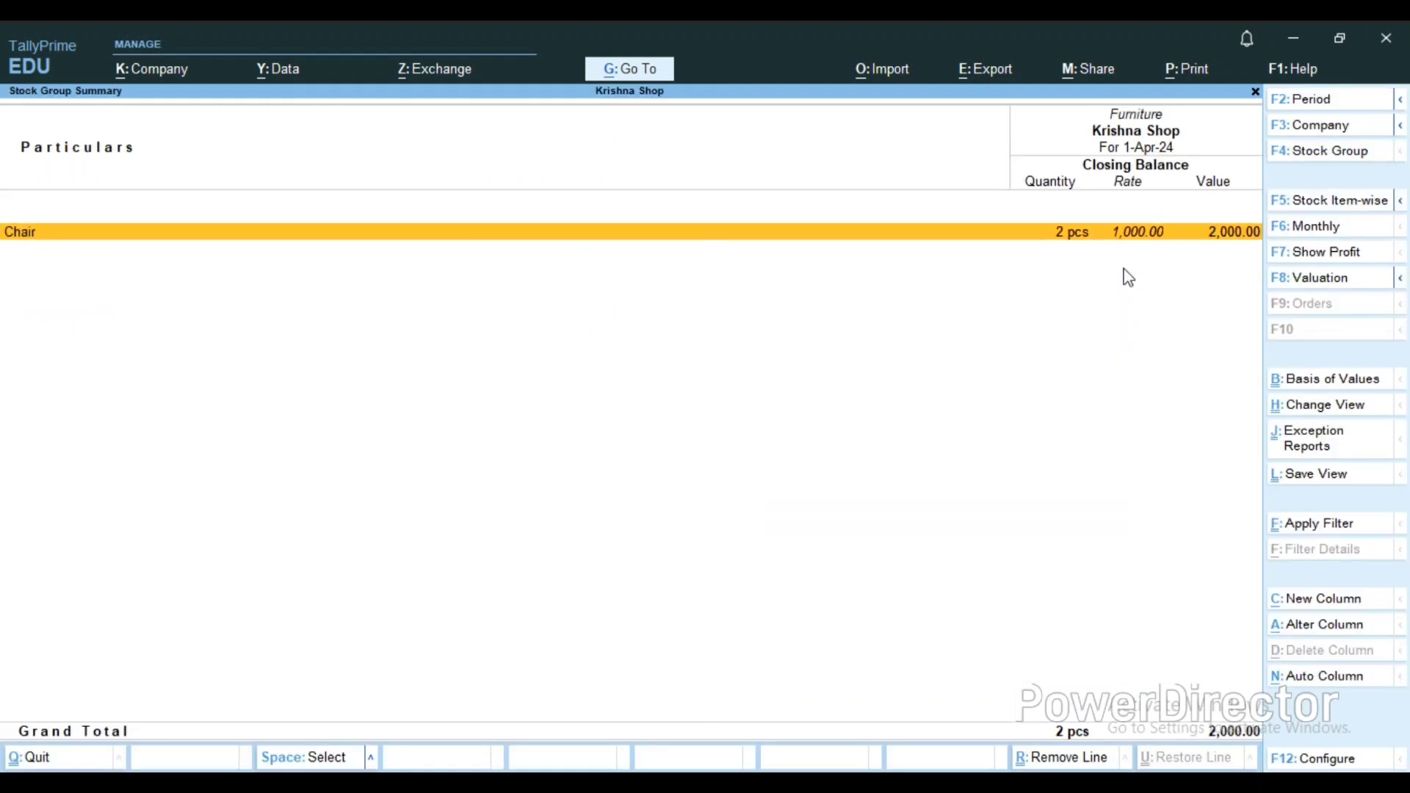